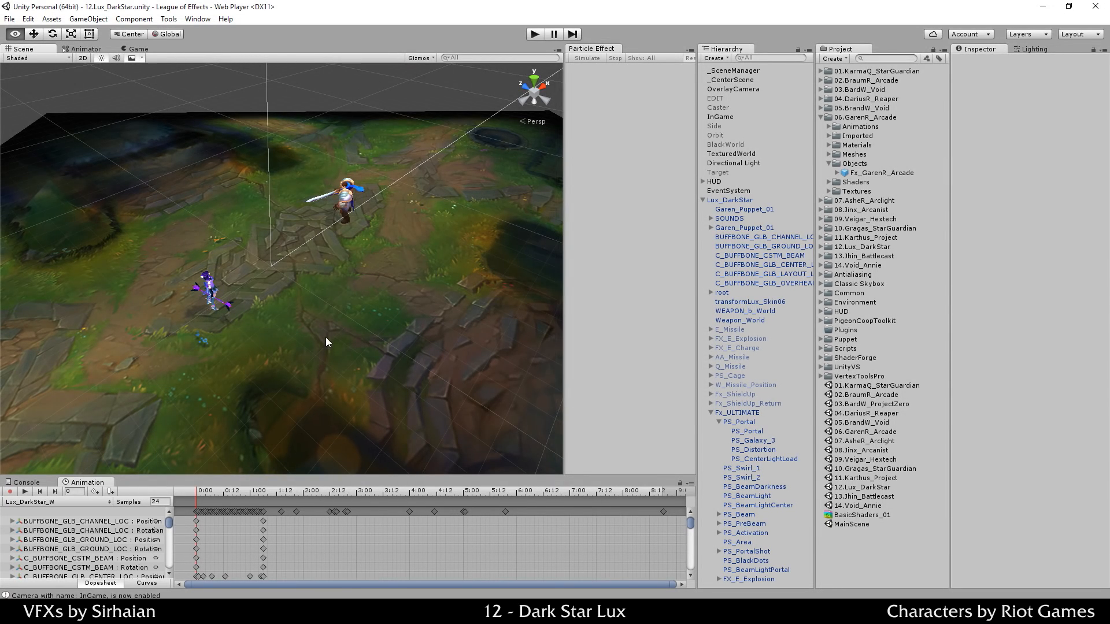
# Step: Orbit and zoom the Scene view down to a low angle framing Garen beside Lux on the stone floor
pyautogui.keyDown('alt'); pyautogui.moveTo(326, 342); pyautogui.dragTo(300, 216); pyautogui.keyUp('alt')
pyautogui.click(266, 421)
pyautogui.scroll(-8, 265, 328)
pyautogui.keyDown('alt'); pyautogui.moveTo(265, 328); pyautogui.dragTo(139, 148); pyautogui.keyUp('alt')
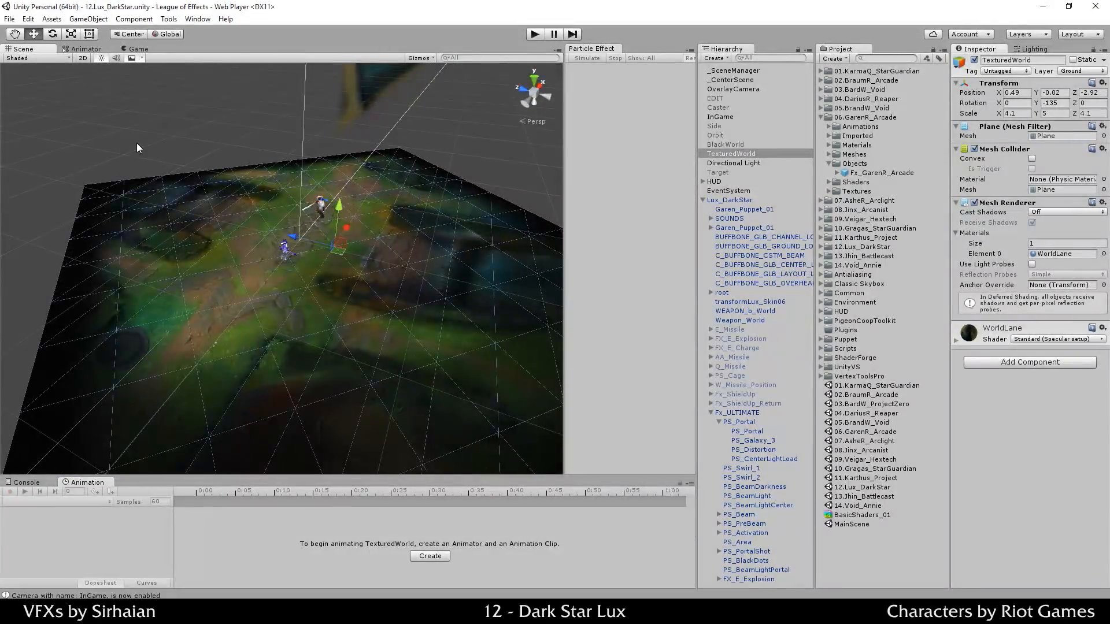
pyautogui.click(137, 144)
pyautogui.scroll(10, 181, 207)
pyautogui.keyDown('alt'); pyautogui.moveTo(342, 182); pyautogui.dragTo(187, 221); pyautogui.keyUp('alt')
pyautogui.scroll(5, 186, 221)
pyautogui.moveTo(220, 116); pyautogui.dragTo(204, 227, button='middle')
pyautogui.keyDown('alt'); pyautogui.moveTo(422, 275); pyautogui.dragTo(373, 297); pyautogui.keyUp('alt')
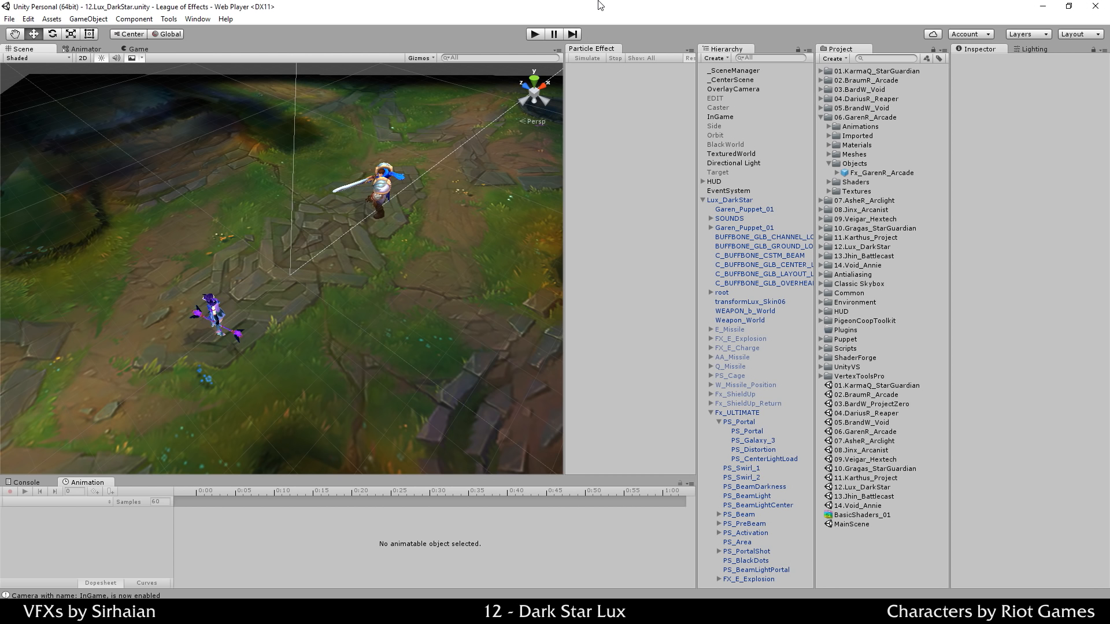
# Step: Select Fx_ULTIMATE, stop its playback and orbit low around the characters
pyautogui.click(740, 414)
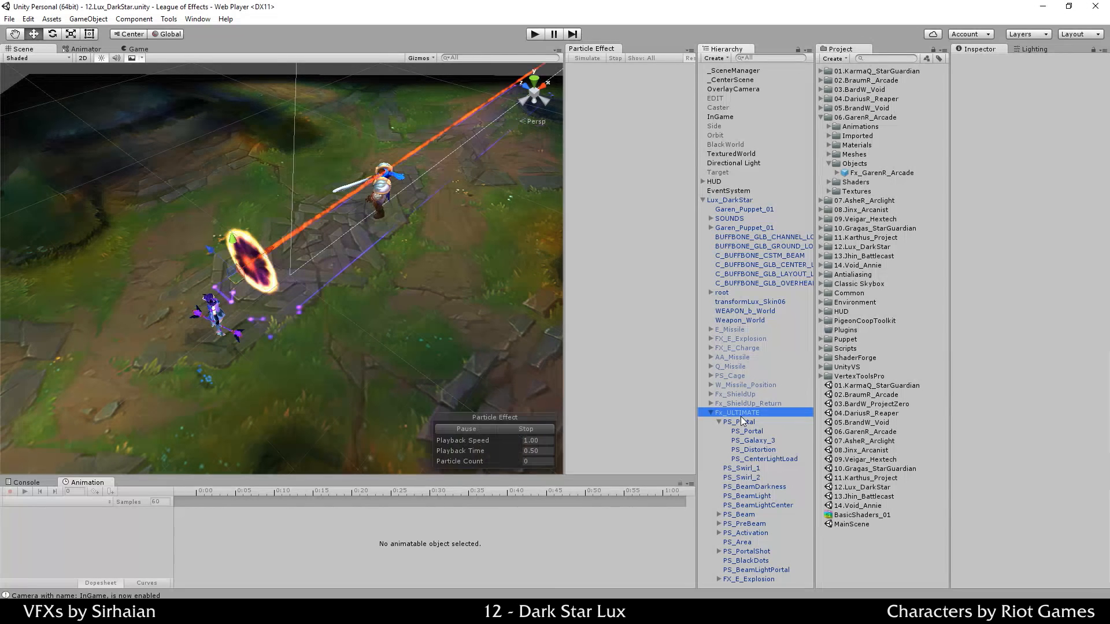
pyautogui.click(541, 430)
pyautogui.keyDown('alt'); pyautogui.moveTo(374, 357); pyautogui.dragTo(464, 409); pyautogui.keyUp('alt')
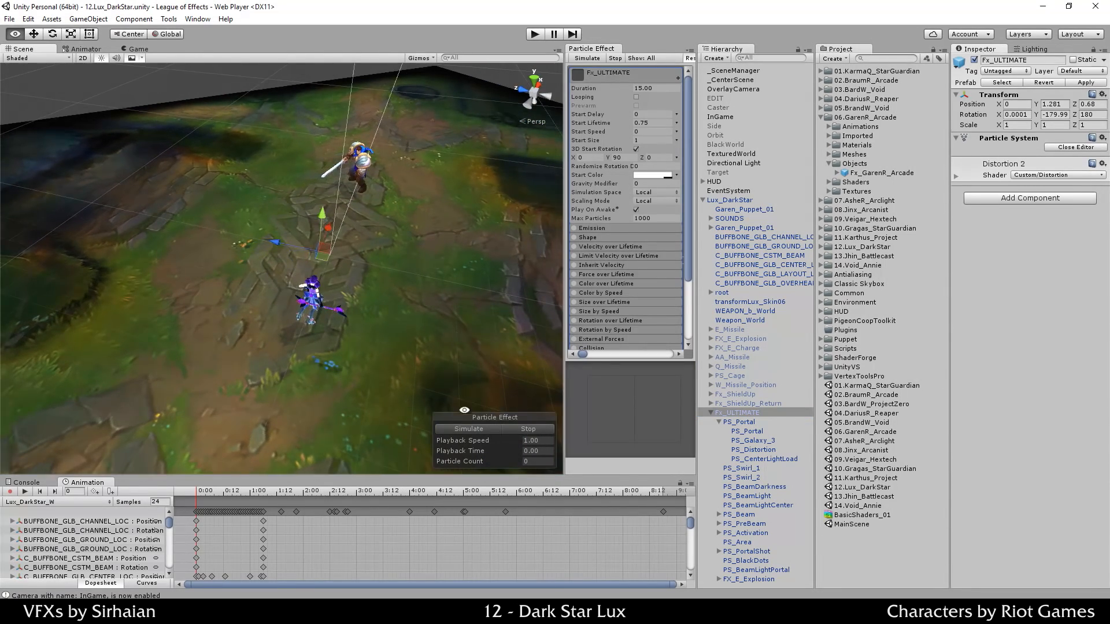
pyautogui.keyDown('alt'); pyautogui.moveTo(474, 332); pyautogui.dragTo(347, 300); pyautogui.keyUp('alt')
pyautogui.moveTo(346, 301); pyautogui.dragTo(393, 313, button='middle')
# Step: Simulate the ultimate beam and portal from Lux, replay it, then settle the view on Lux and Garen
pyautogui.click(461, 427)
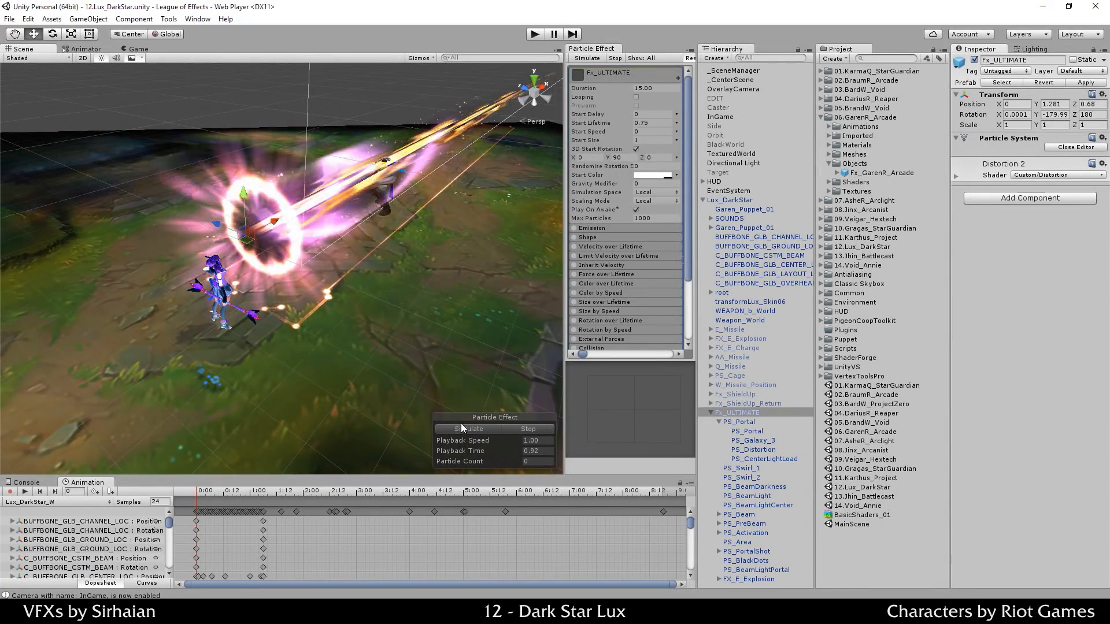
pyautogui.keyDown('alt'); pyautogui.moveTo(323, 294); pyautogui.dragTo(463, 255); pyautogui.keyUp('alt')
pyautogui.moveTo(462, 254); pyautogui.dragTo(374, 312, button='middle')
pyautogui.click(514, 430)
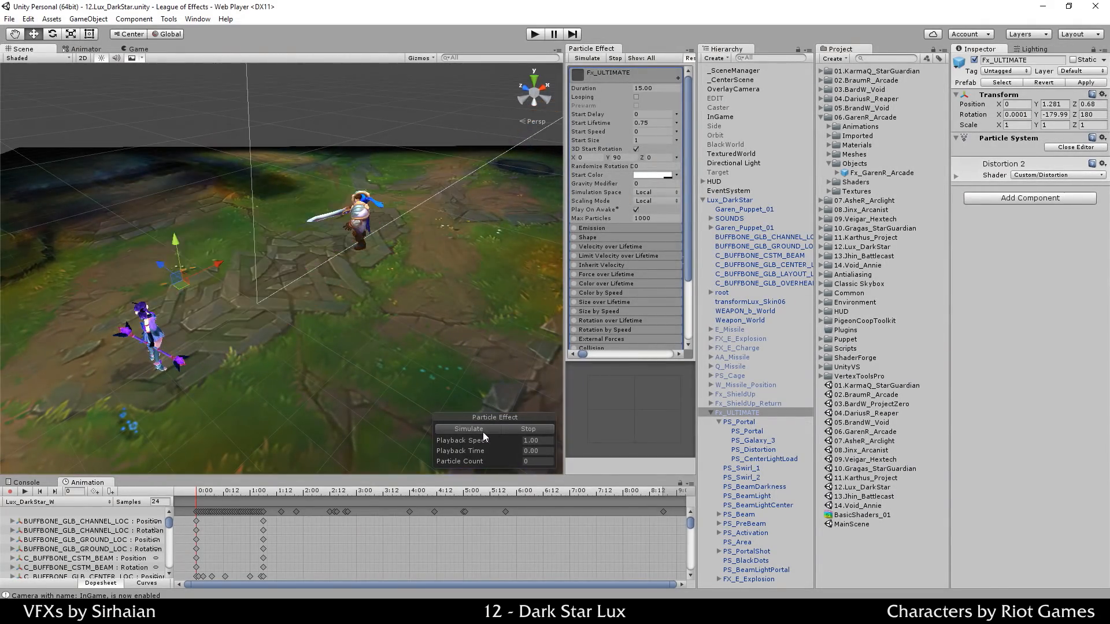
pyautogui.click(483, 432)
pyautogui.click(508, 431)
pyautogui.moveTo(438, 328); pyautogui.dragTo(445, 308, button='middle')
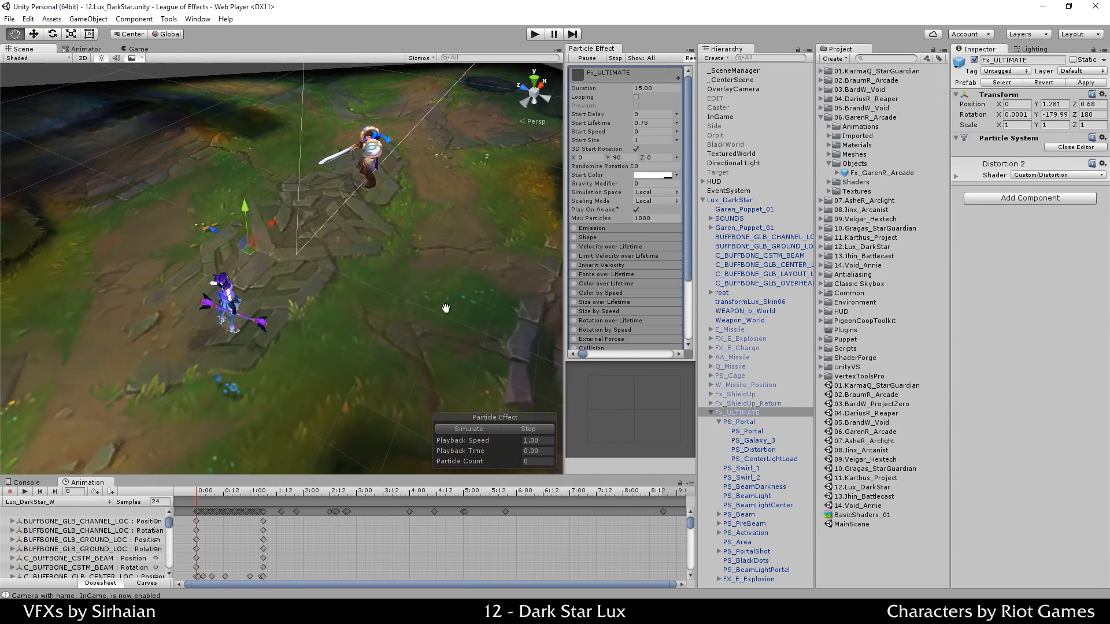
pyautogui.keyDown('alt'); pyautogui.moveTo(442, 312); pyautogui.dragTo(405, 309); pyautogui.keyUp('alt')
pyautogui.moveTo(418, 292); pyautogui.dragTo(435, 317, button='middle')
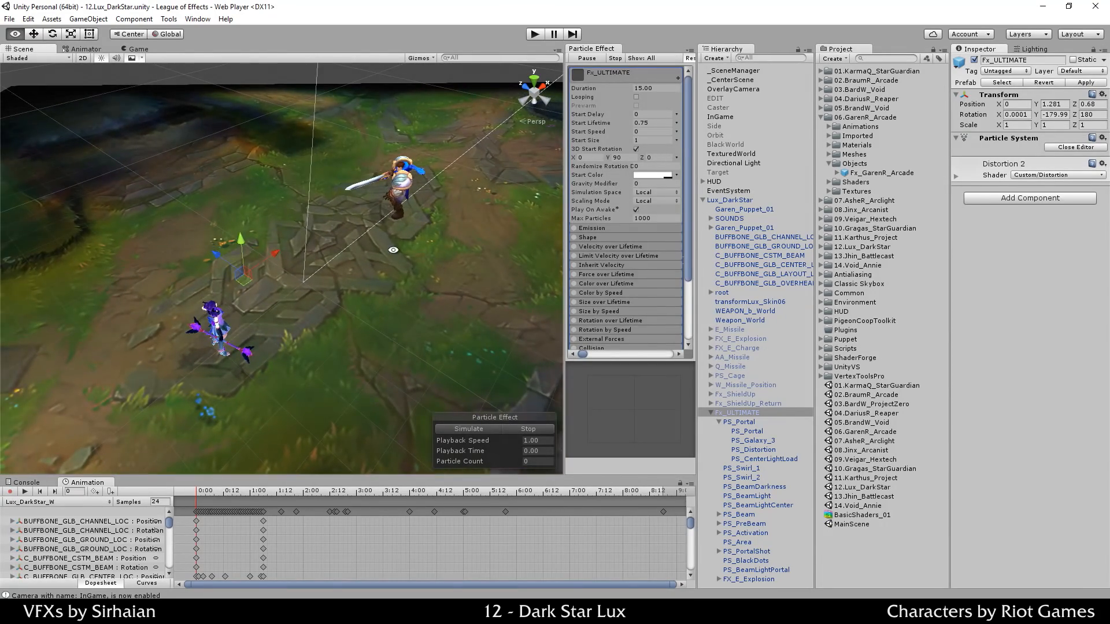
pyautogui.keyDown('alt'); pyautogui.moveTo(393, 250); pyautogui.dragTo(429, 278); pyautogui.keyUp('alt')
pyautogui.moveTo(458, 223); pyautogui.dragTo(457, 224, button='middle')
pyautogui.keyDown('alt'); pyautogui.moveTo(460, 248); pyautogui.dragTo(458, 222); pyautogui.keyUp('alt')
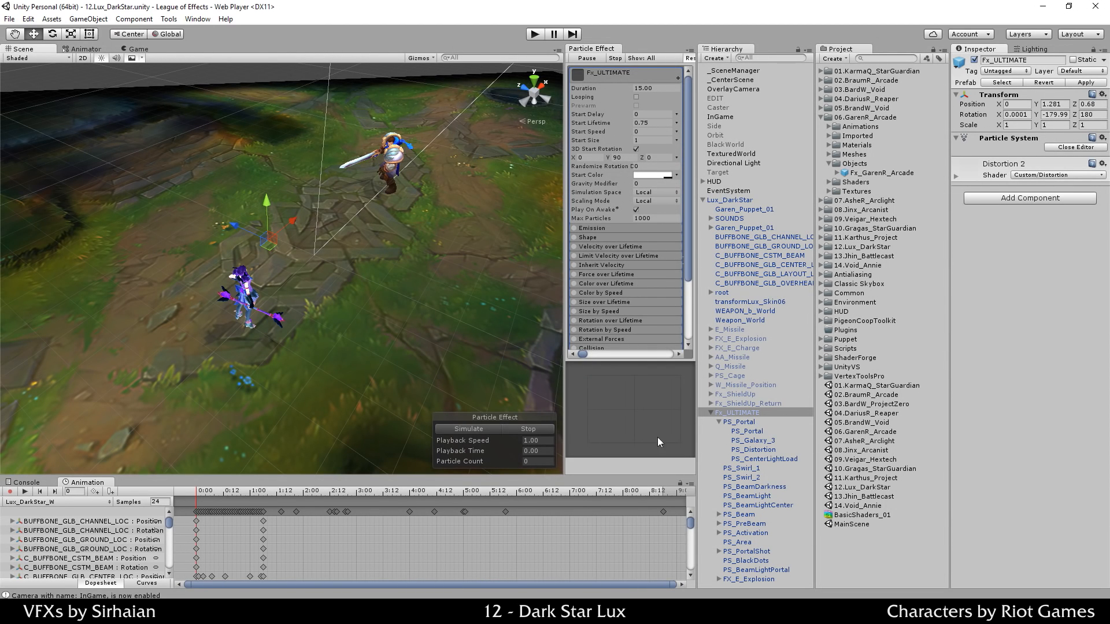
# Step: Deactivate the effect layers from PS_Portal through FX_E_Explosion
pyautogui.click(482, 430)
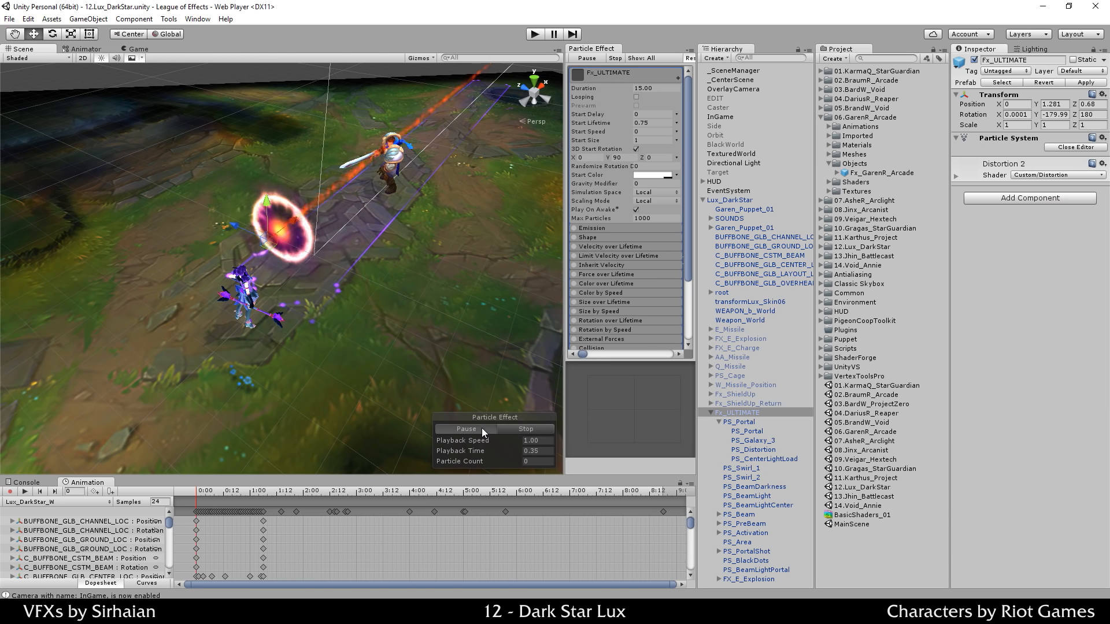
pyautogui.click(743, 422)
pyautogui.click(748, 431)
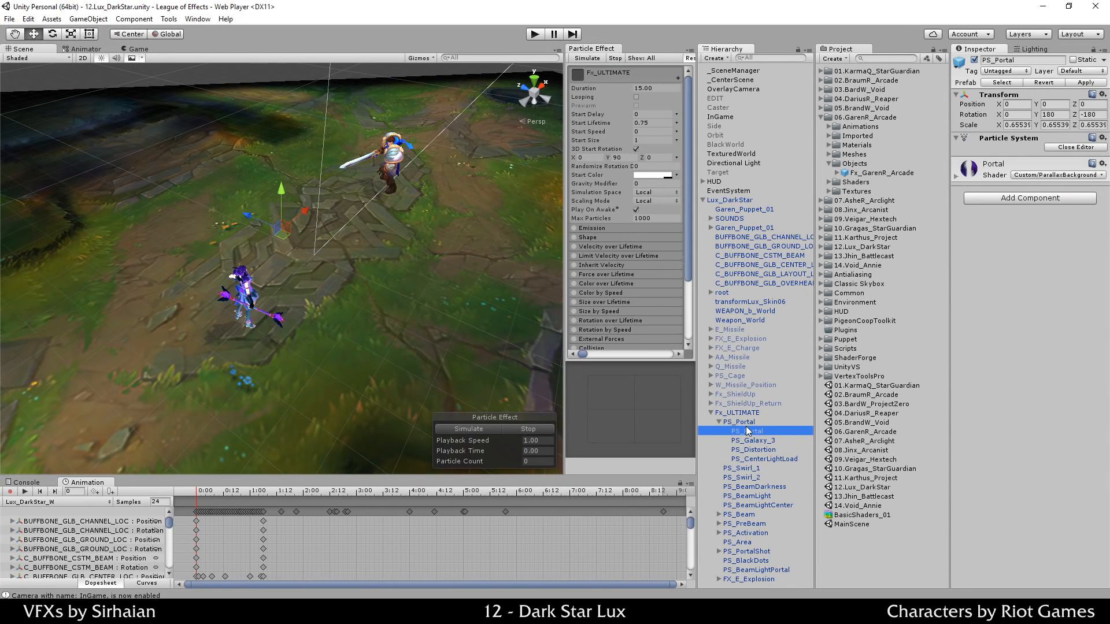
pyautogui.keyDown('shift'); pyautogui.click(744, 580); pyautogui.keyUp('shift')
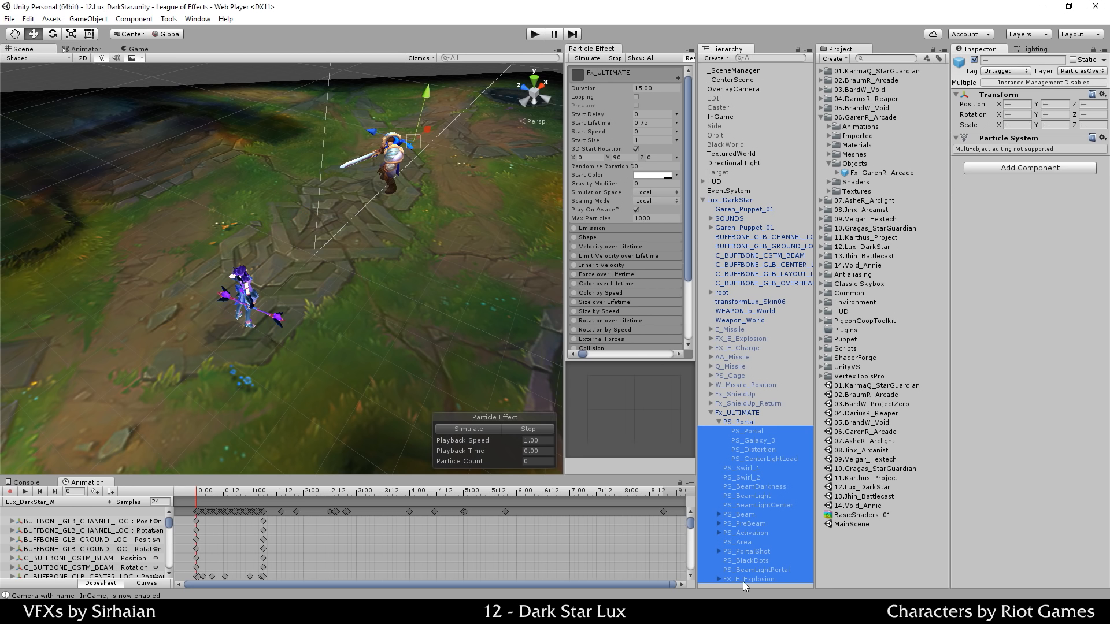
pyautogui.click(974, 60)
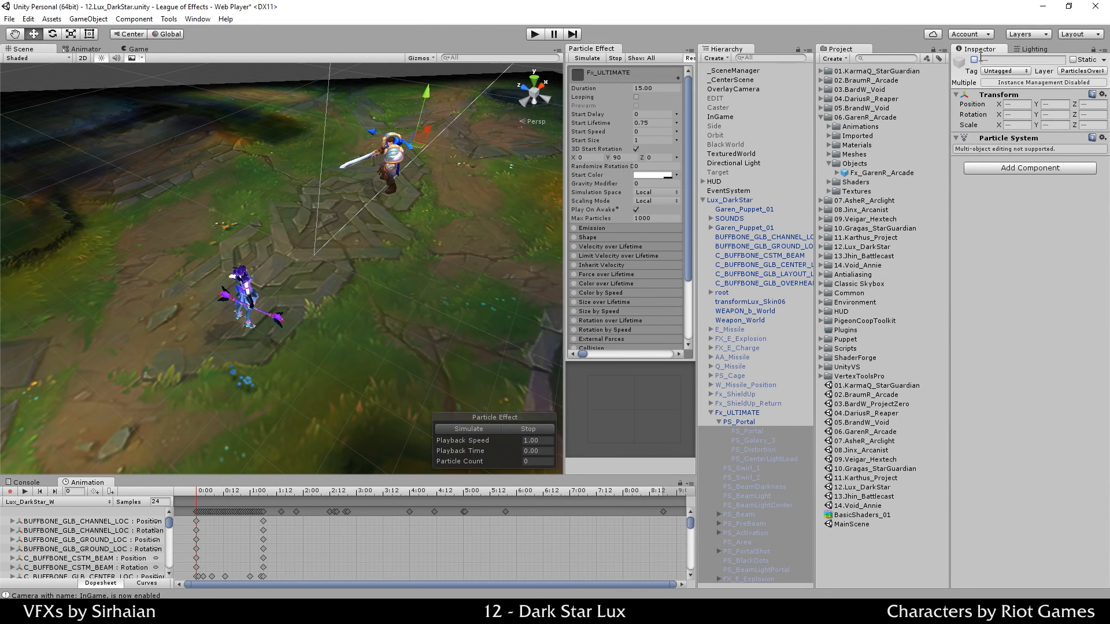
# Step: Select PS_Portal and preview its fiery ring on its own, replaying and stopping it
pyautogui.click(749, 422)
pyautogui.click(481, 428)
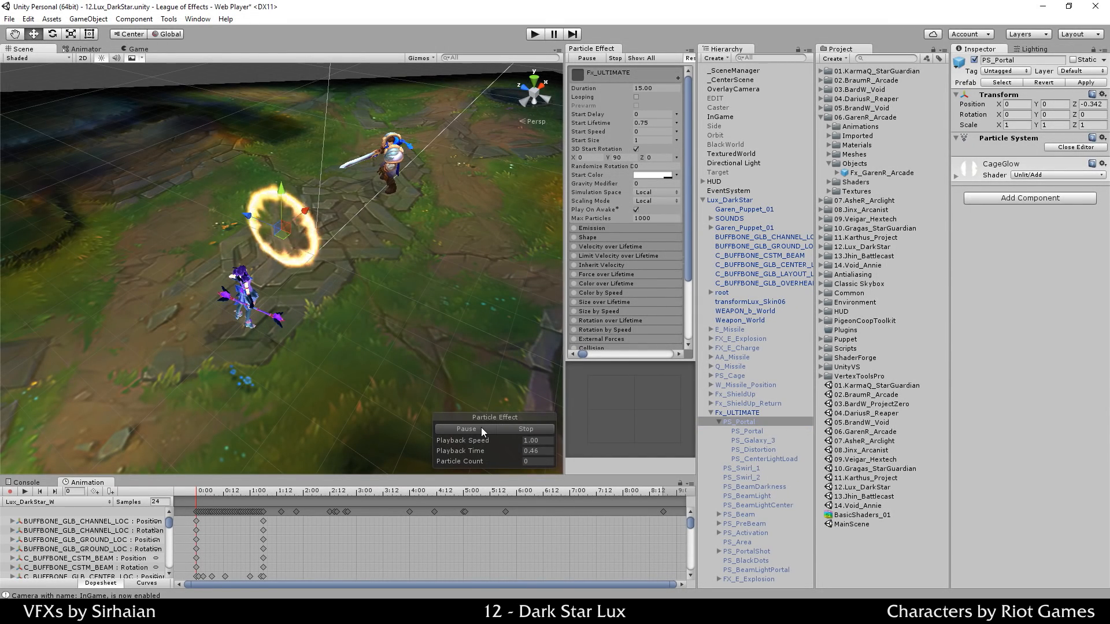
pyautogui.click(480, 426)
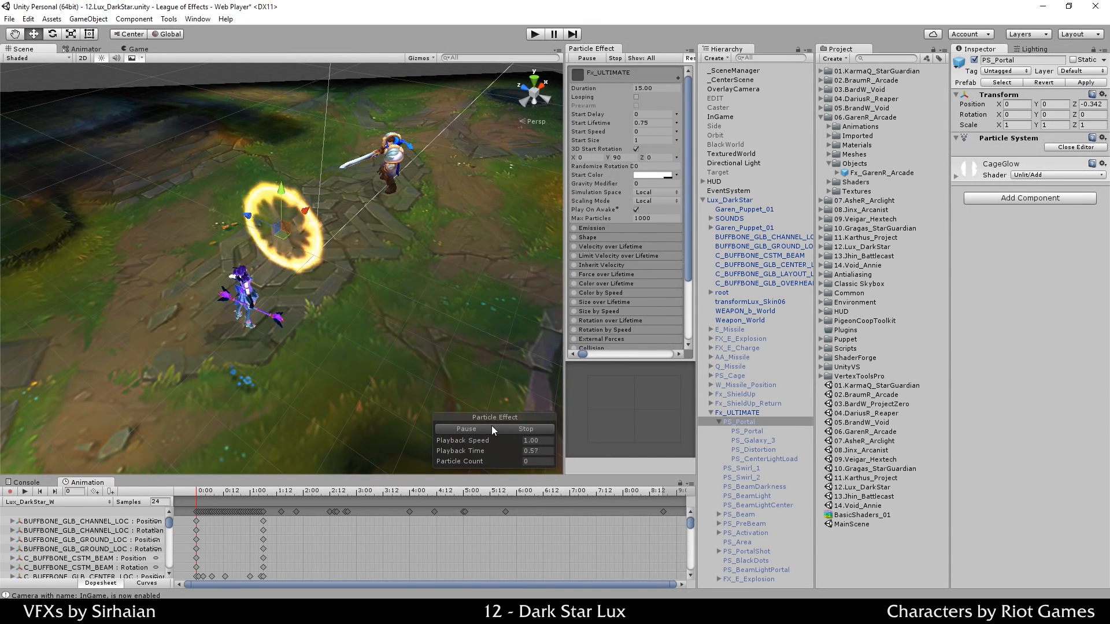
pyautogui.click(504, 426)
pyautogui.click(484, 430)
pyautogui.click(507, 429)
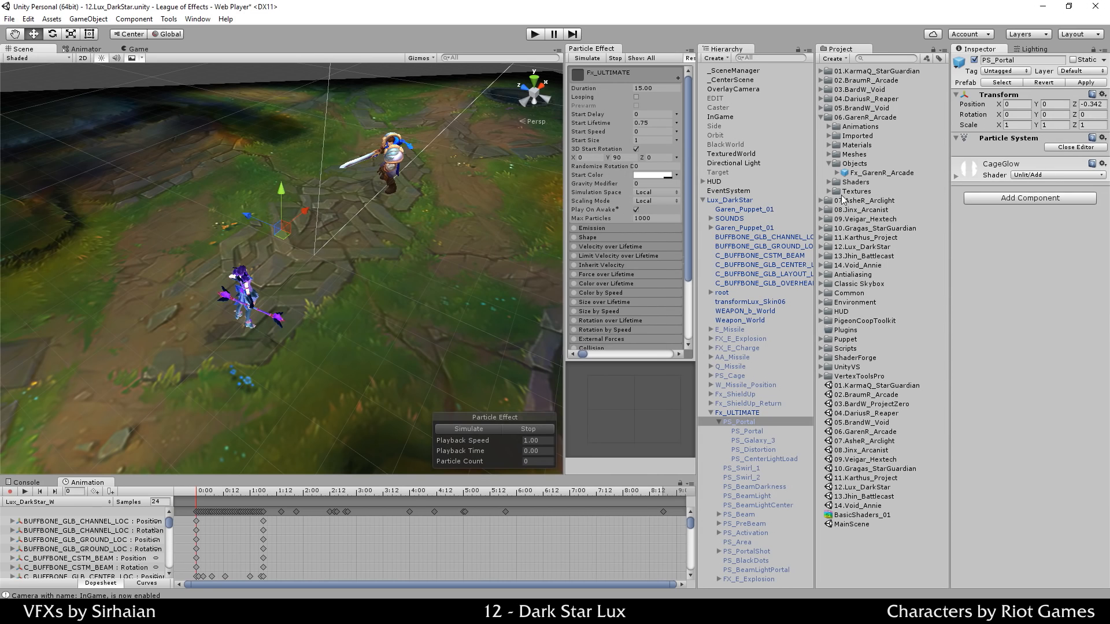
# Step: Widen the Particle Effect panel, check the Window menu, then close the Particle Effect tab
pyautogui.moveTo(566, 165); pyautogui.dragTo(523, 155)
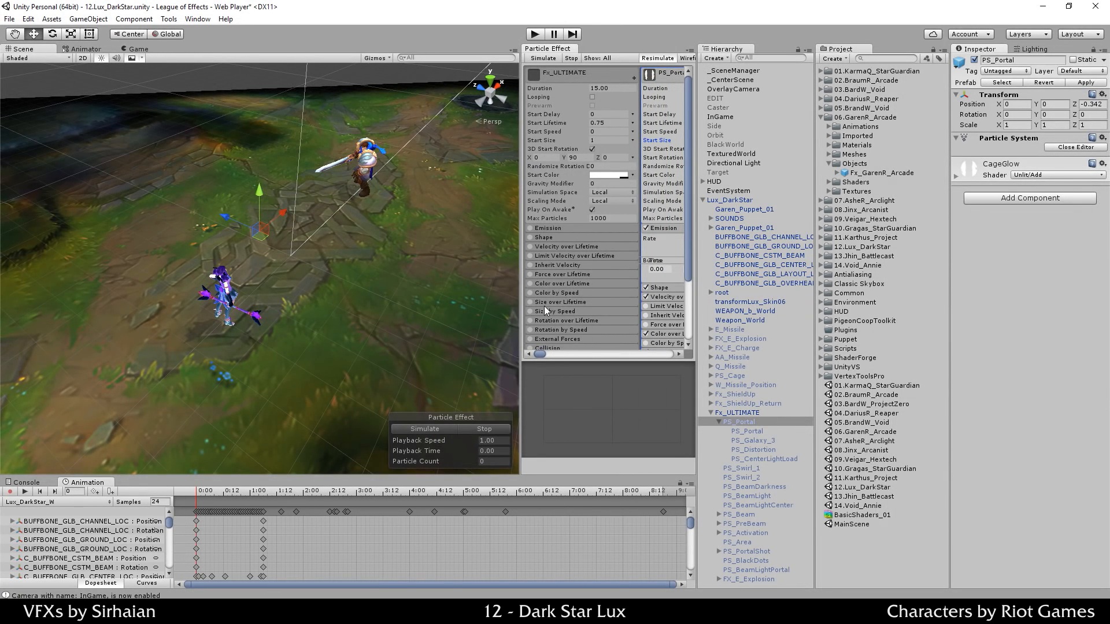
pyautogui.moveTo(522, 296); pyautogui.dragTo(416, 289)
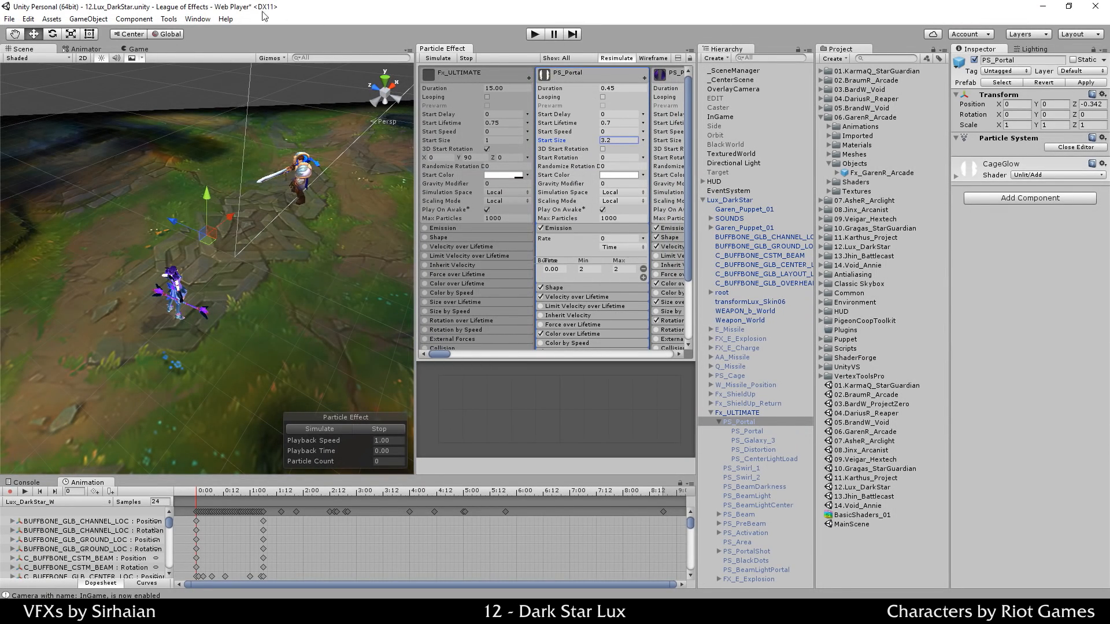
pyautogui.click(196, 19)
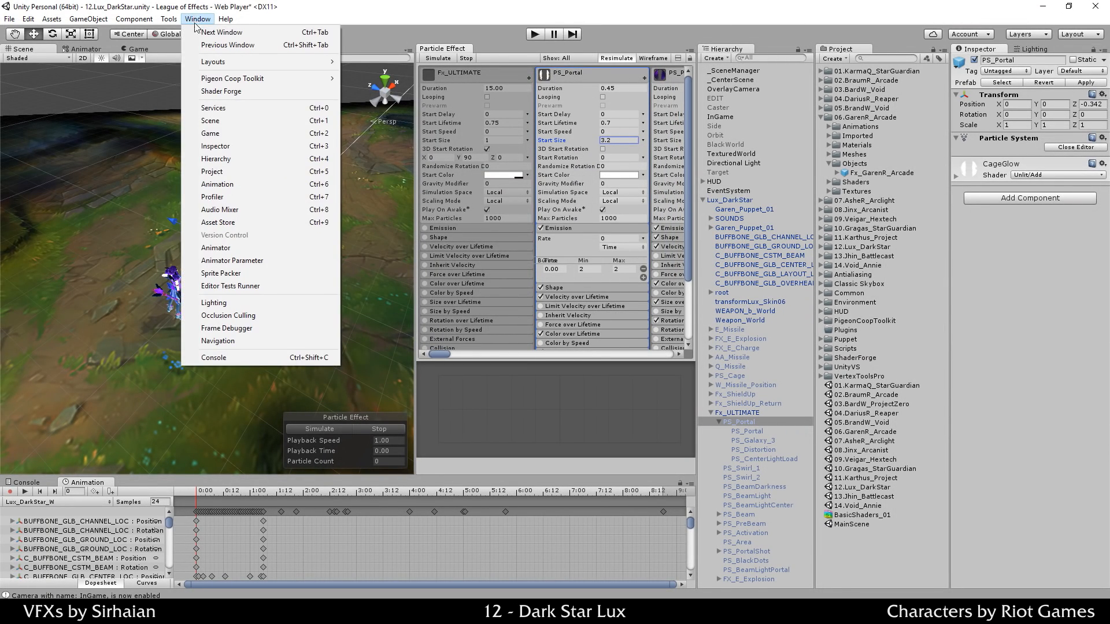
pyautogui.click(224, 41)
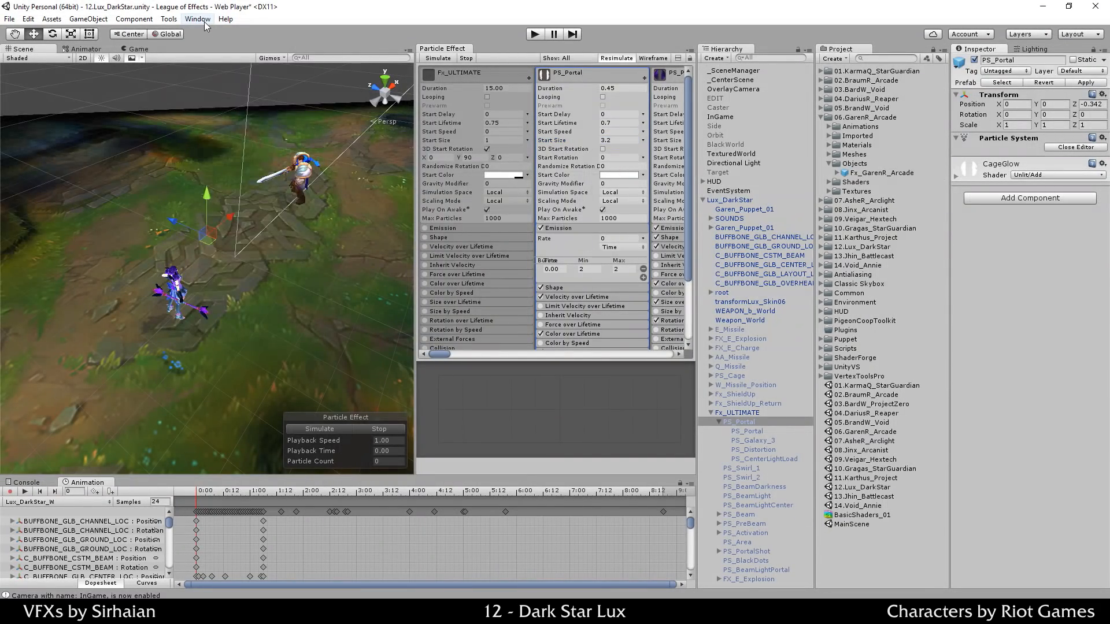
pyautogui.click(205, 20)
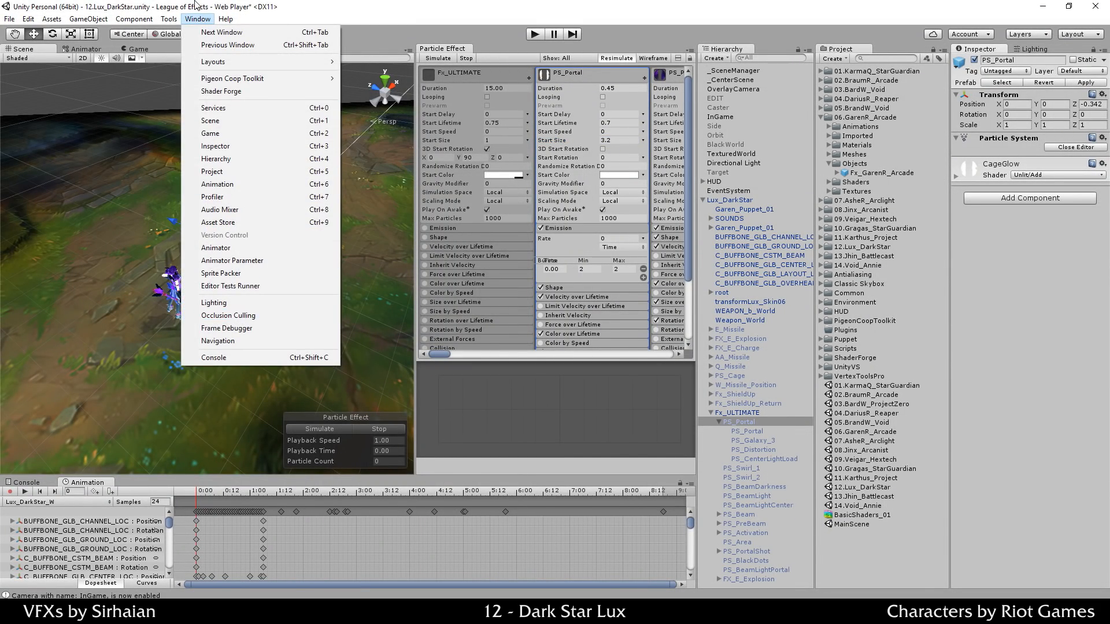
pyautogui.click(277, 24)
pyautogui.rightClick(456, 49)
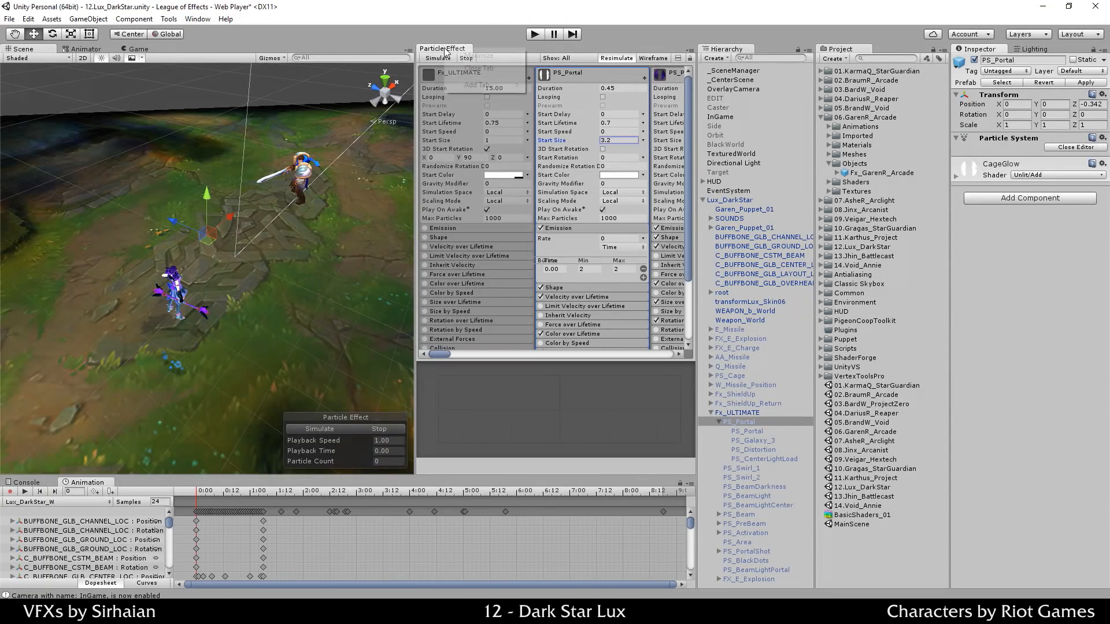
pyautogui.click(459, 69)
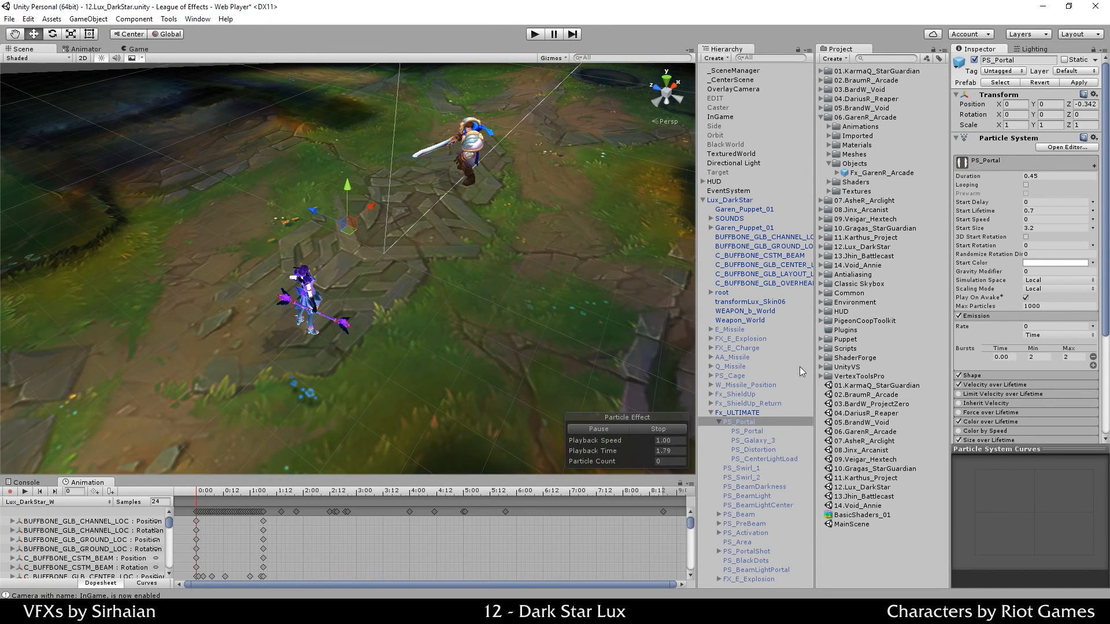
# Step: Reopen the particle editor and dock it beside the Scene view, toggling it maximized and back
pyautogui.click(1070, 147)
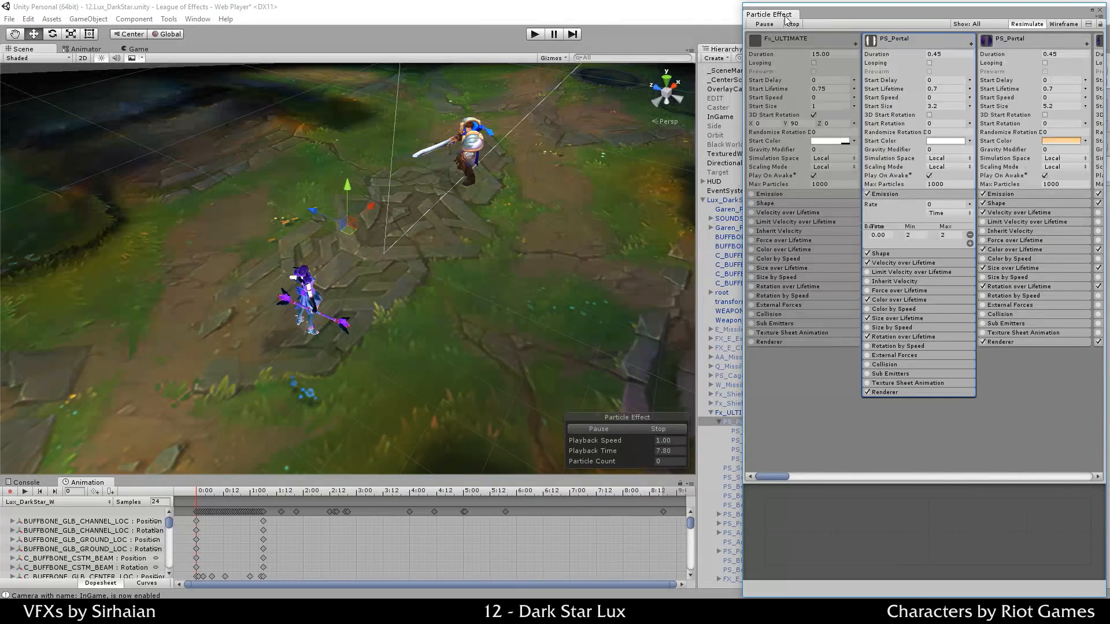
pyautogui.moveTo(769, 14); pyautogui.dragTo(686, 85)
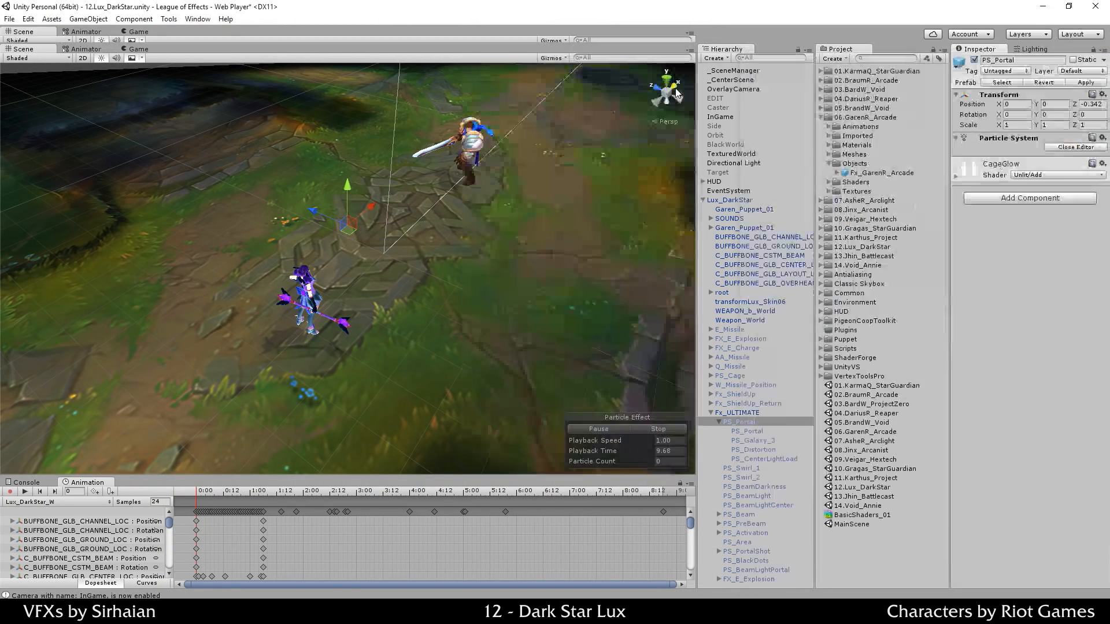
pyautogui.moveTo(462, 191); pyautogui.dragTo(420, 191)
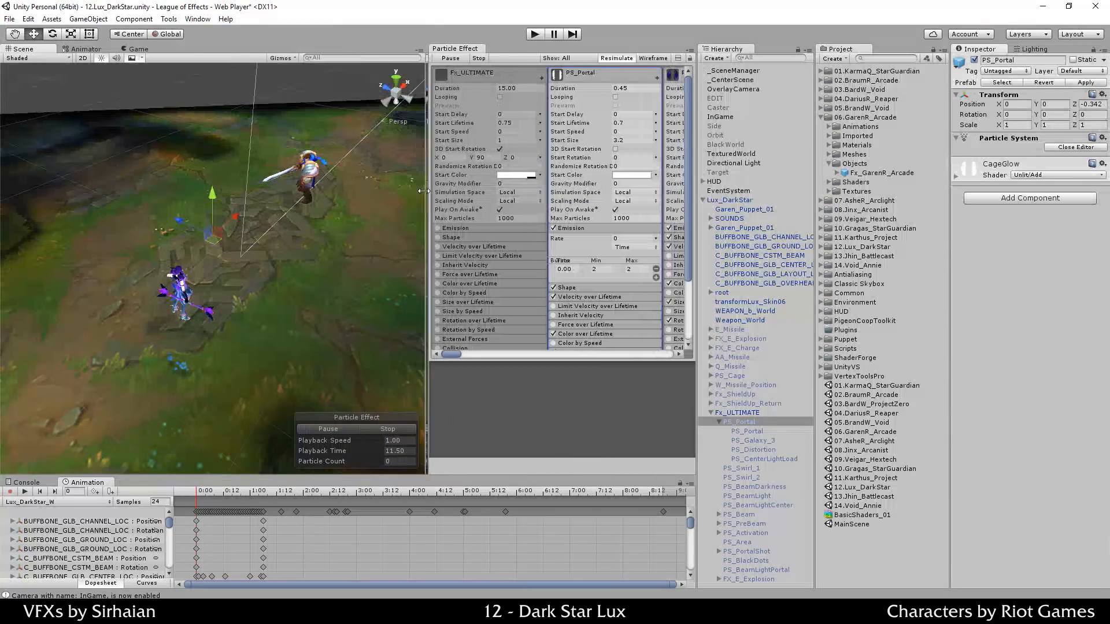
pyautogui.click(681, 355)
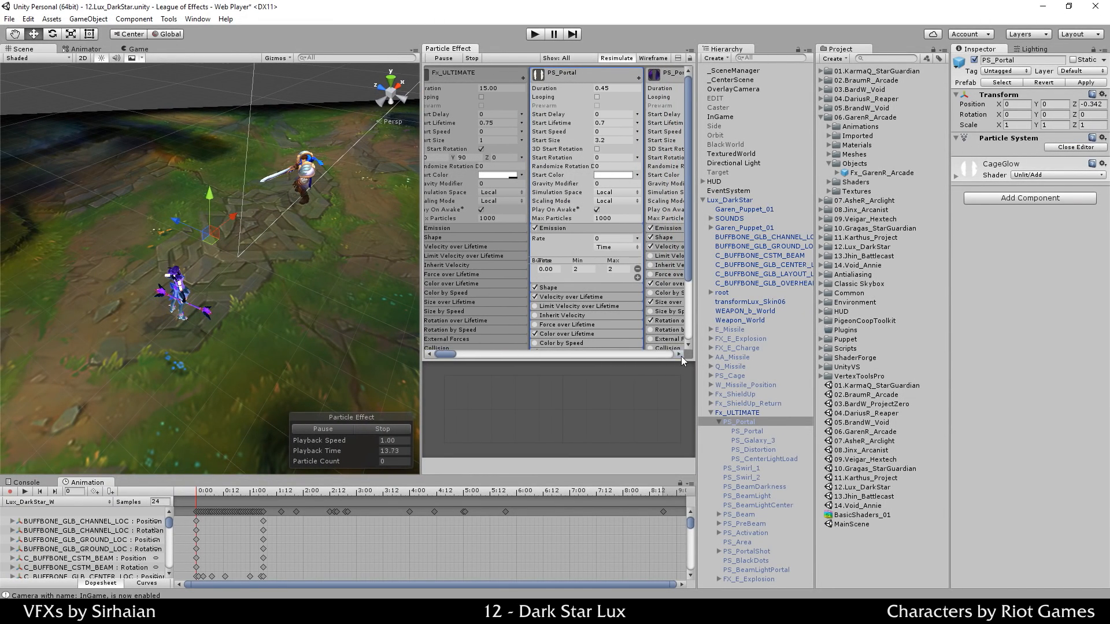
pyautogui.rightClick(460, 49)
pyautogui.click(479, 58)
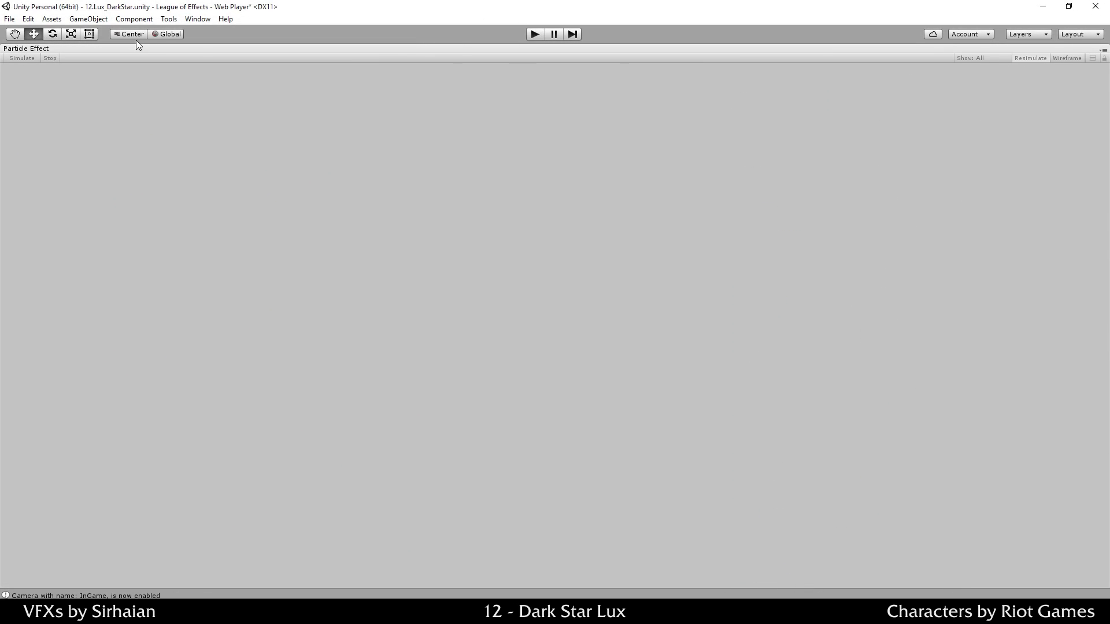
pyautogui.rightClick(53, 50)
pyautogui.click(72, 57)
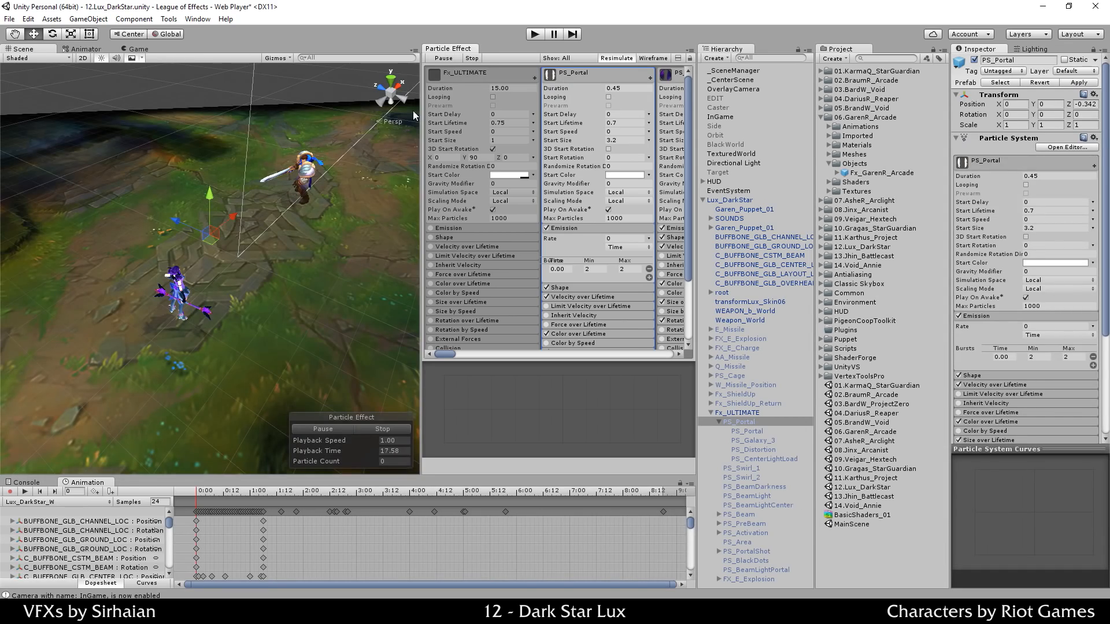
# Step: Widen the particle panel, float it in its own window, scroll its columns, then detach it
pyautogui.moveTo(421, 115); pyautogui.dragTo(281, 115)
pyautogui.moveTo(322, 53); pyautogui.dragTo(125, 264)
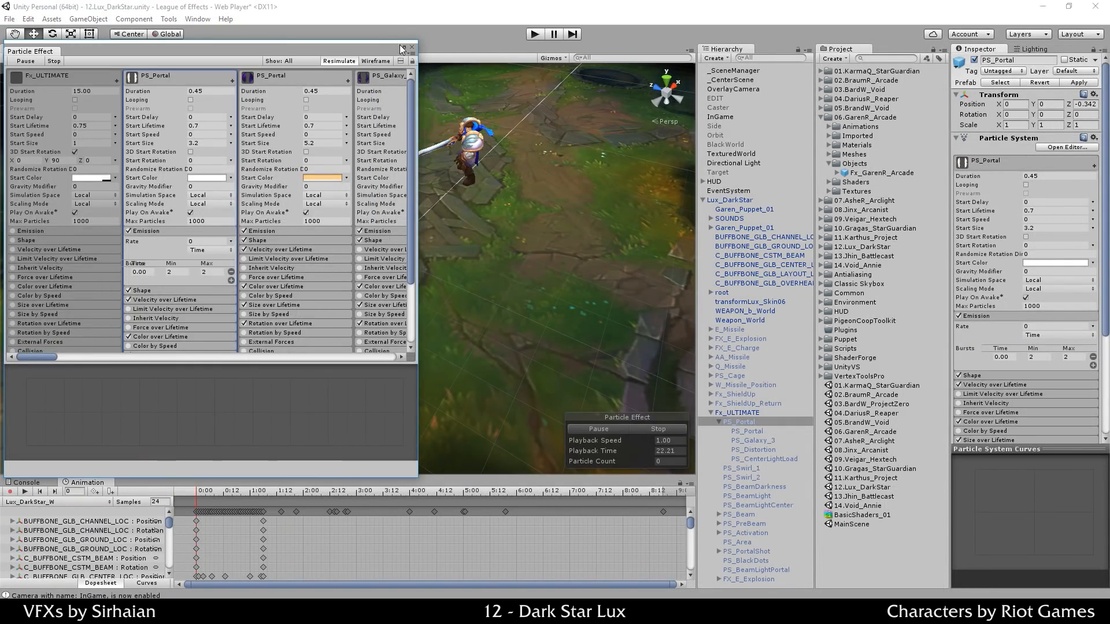
pyautogui.click(403, 48)
pyautogui.moveTo(192, 475); pyautogui.dragTo(1069, 465)
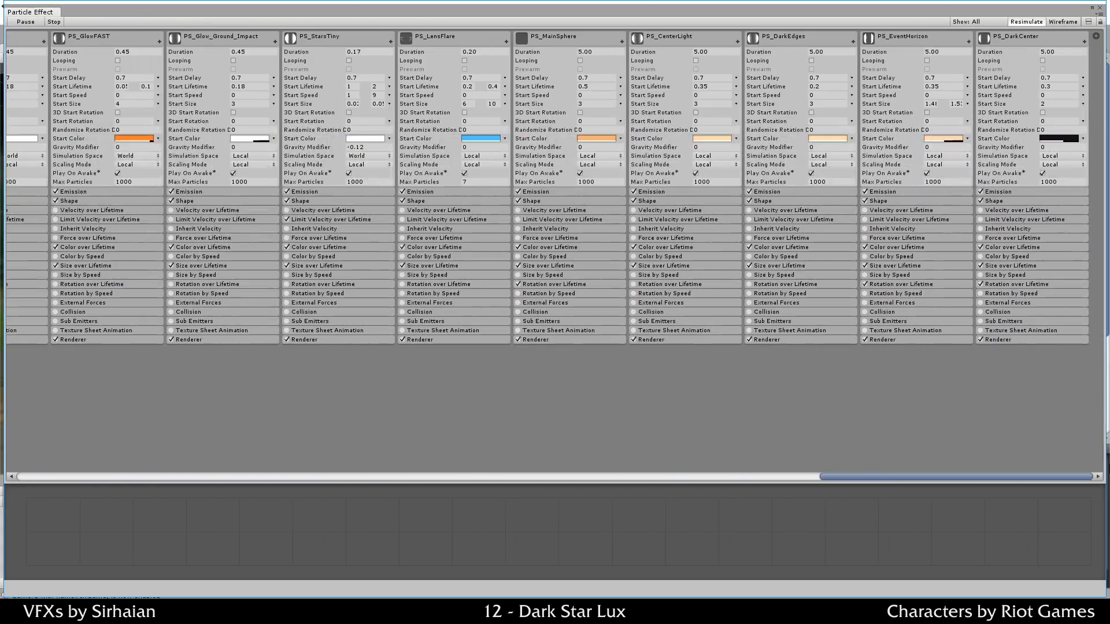
pyautogui.moveTo(900, 487); pyautogui.dragTo(208, 437)
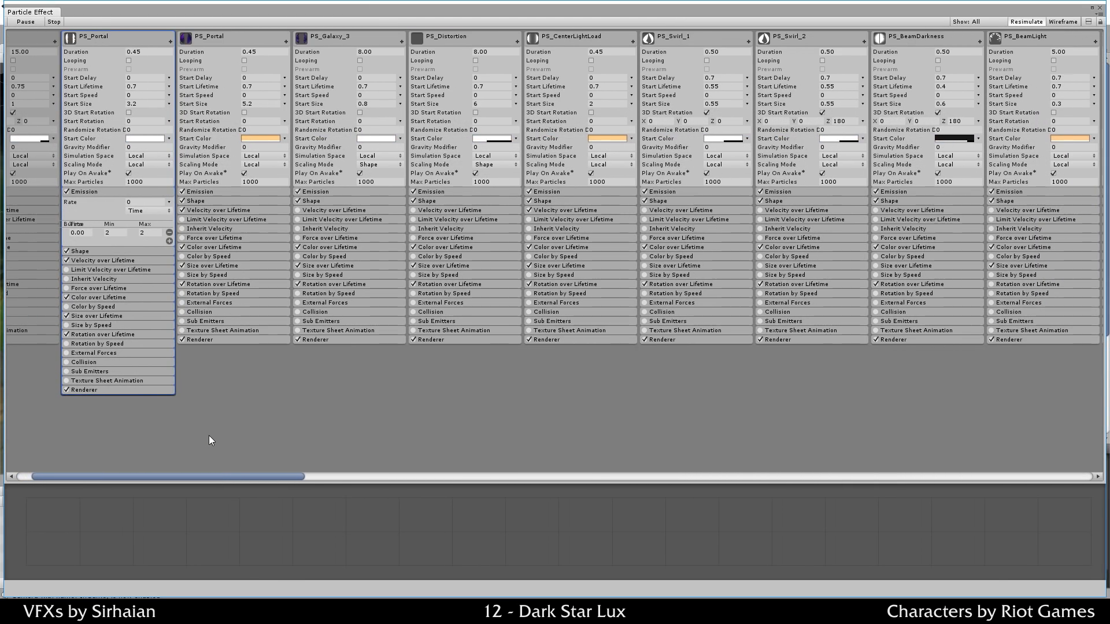
pyautogui.moveTo(262, 477); pyautogui.dragTo(190, 439)
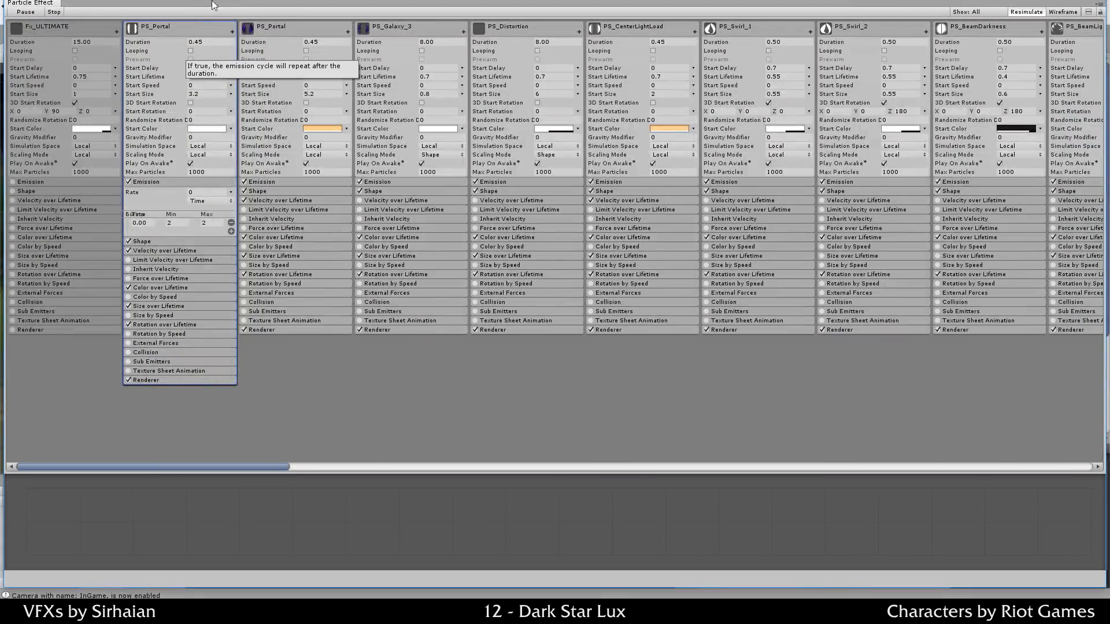
pyautogui.moveTo(53, 3); pyautogui.dragTo(433, 349)
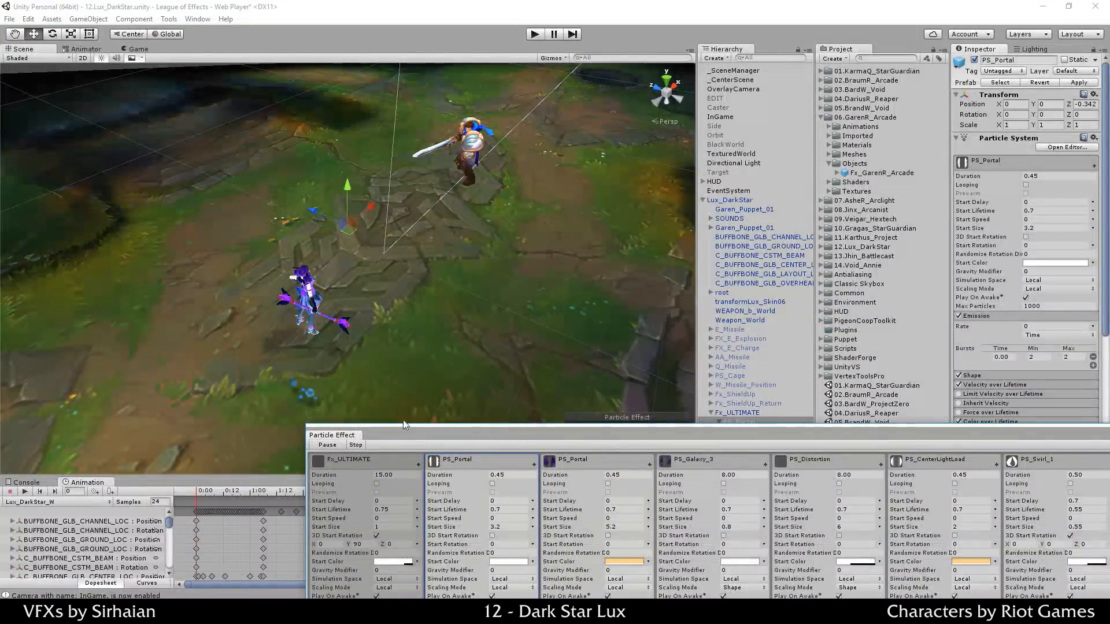
# Step: Dock the Particle Effect pane right of the Scene view, widen it, and simulate the PS_Portal ring
pyautogui.moveTo(335, 436); pyautogui.dragTo(643, 43)
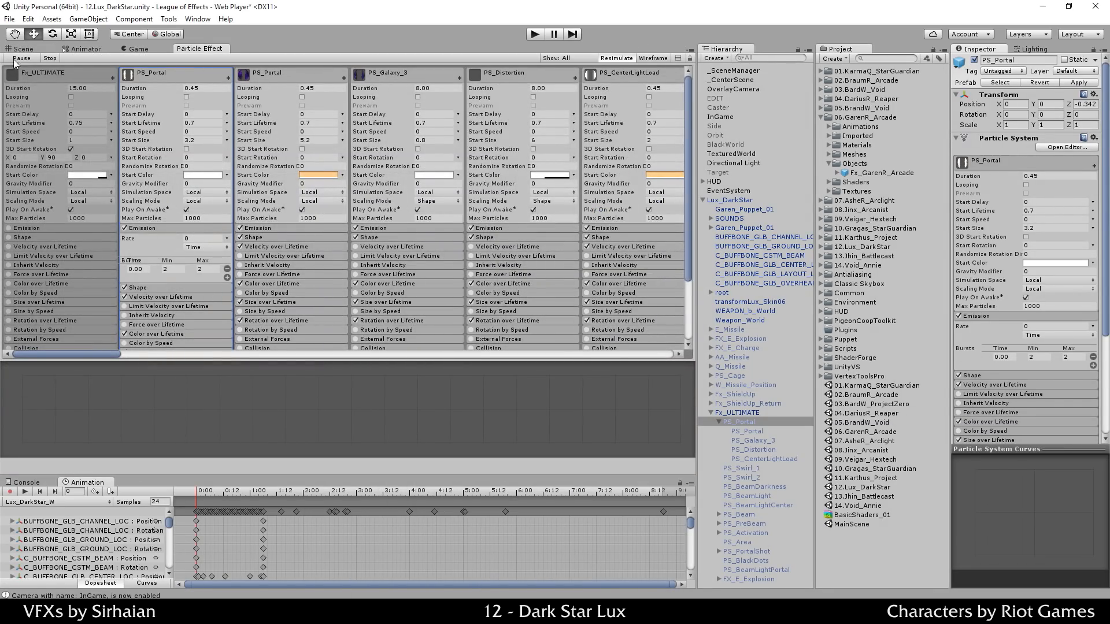
pyautogui.moveTo(189, 46); pyautogui.dragTo(667, 330)
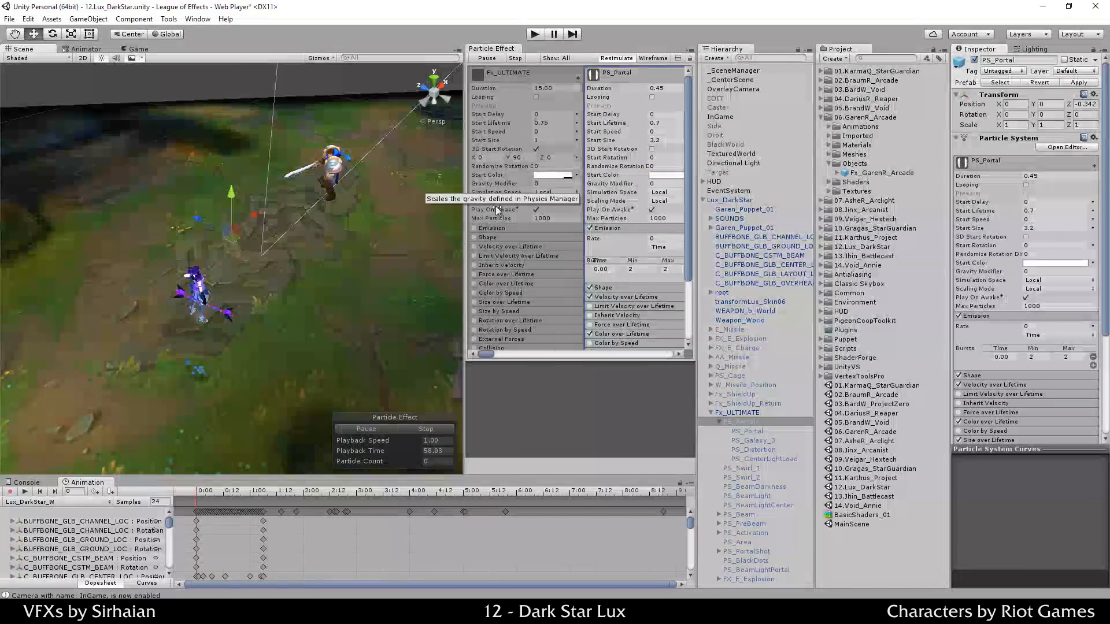
pyautogui.moveTo(464, 350); pyautogui.dragTo(359, 345)
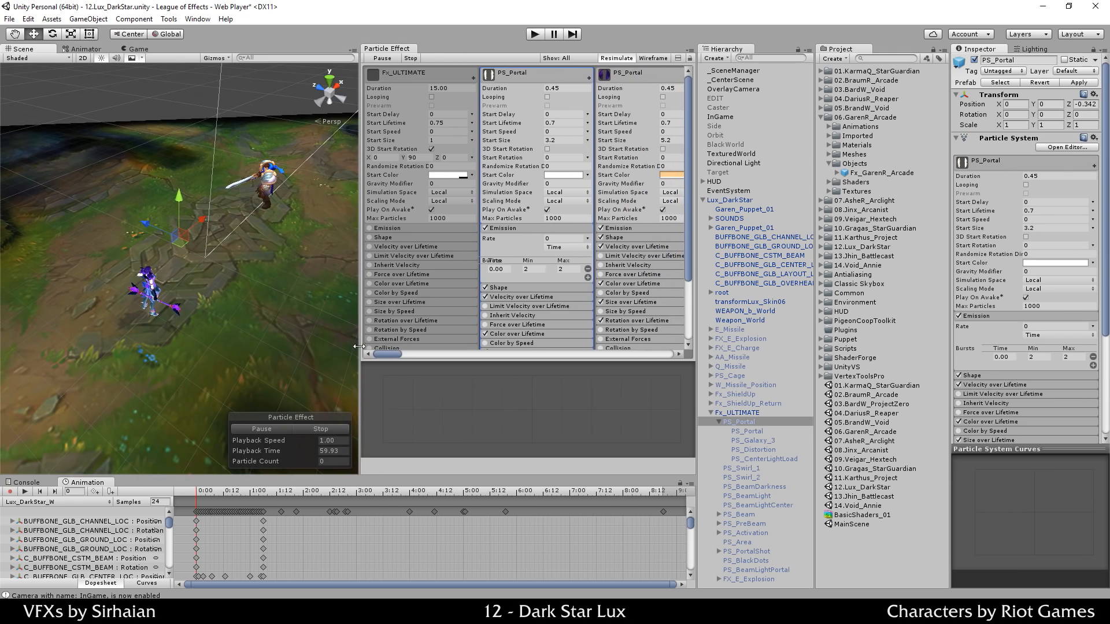
pyautogui.click(276, 428)
pyautogui.click(276, 430)
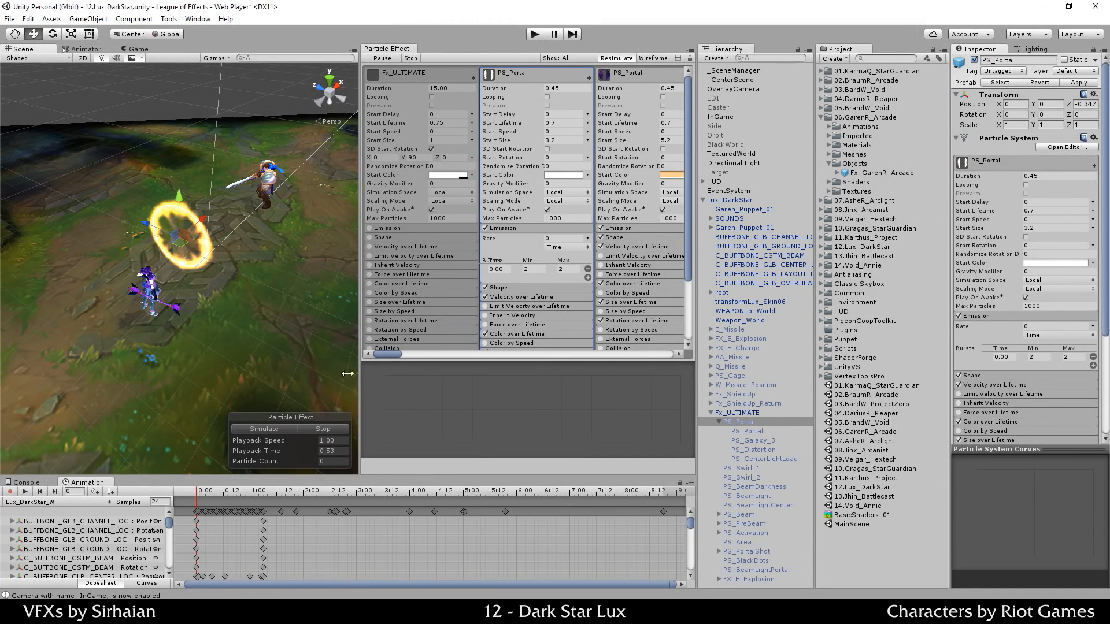
# Step: Compare PS_Portal's ring playback with Looping toggled on and then off
pyautogui.click(321, 429)
pyautogui.click(547, 97)
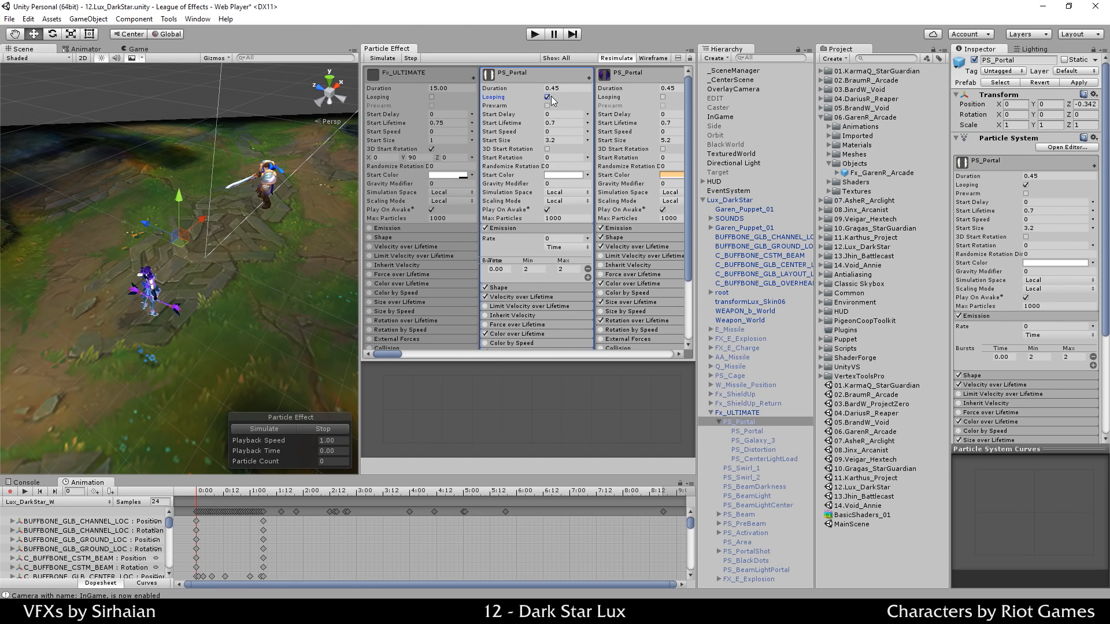
pyautogui.click(274, 429)
pyautogui.click(547, 97)
pyautogui.click(289, 429)
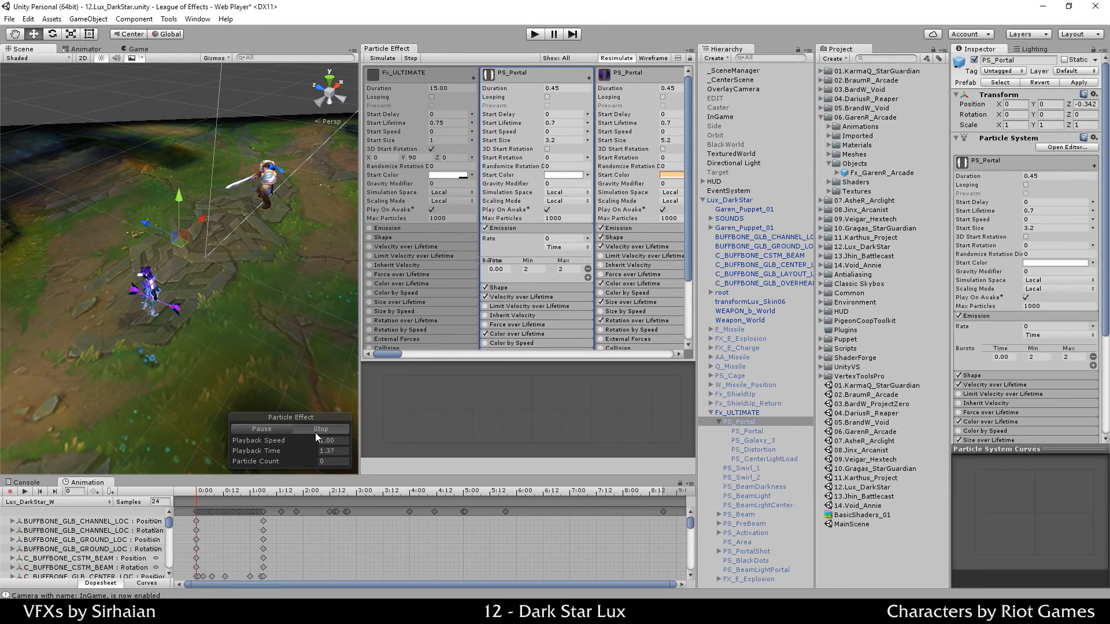
pyautogui.click(314, 432)
pyautogui.click(285, 428)
pyautogui.click(304, 427)
pyautogui.click(286, 426)
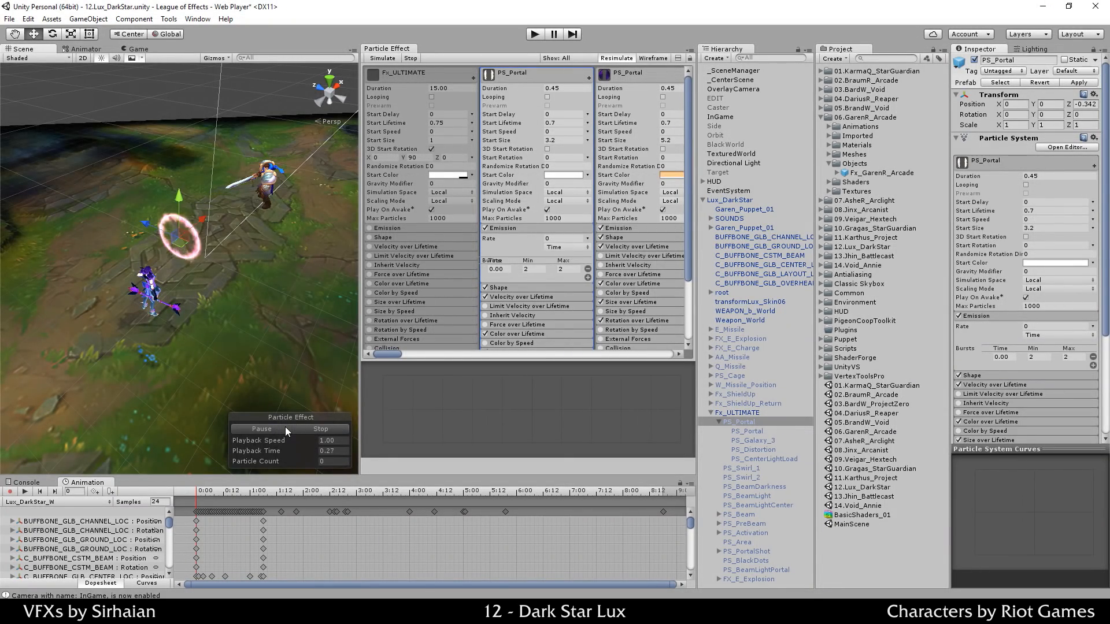
pyautogui.click(305, 432)
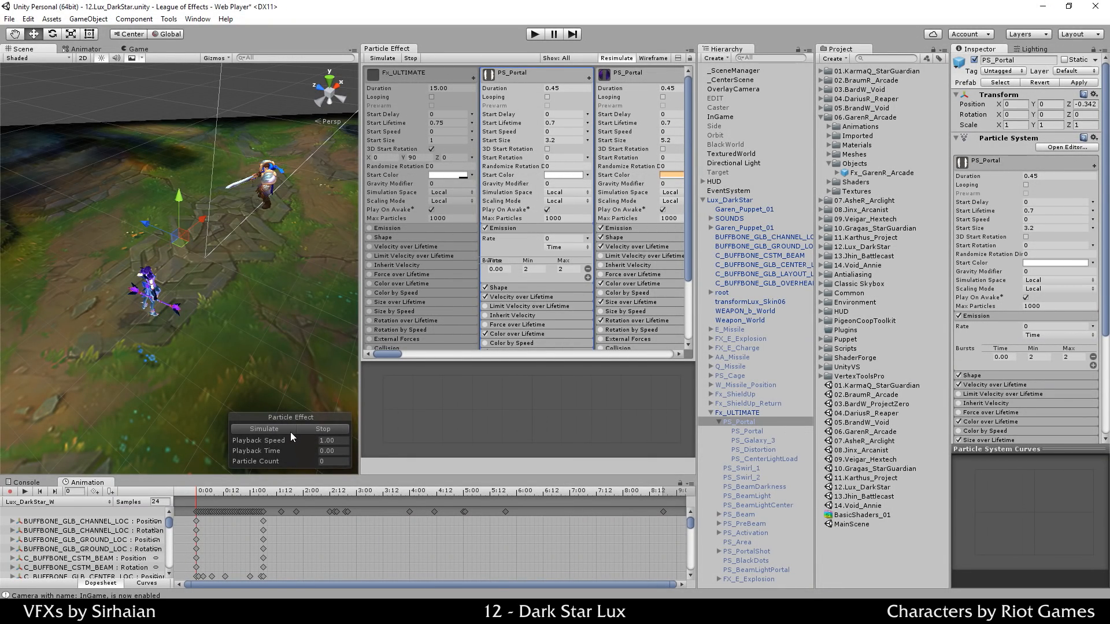
pyautogui.click(290, 432)
# Step: Re-enable Looping on PS_Portal and preview the looping ring before stopping it
pyautogui.click(547, 97)
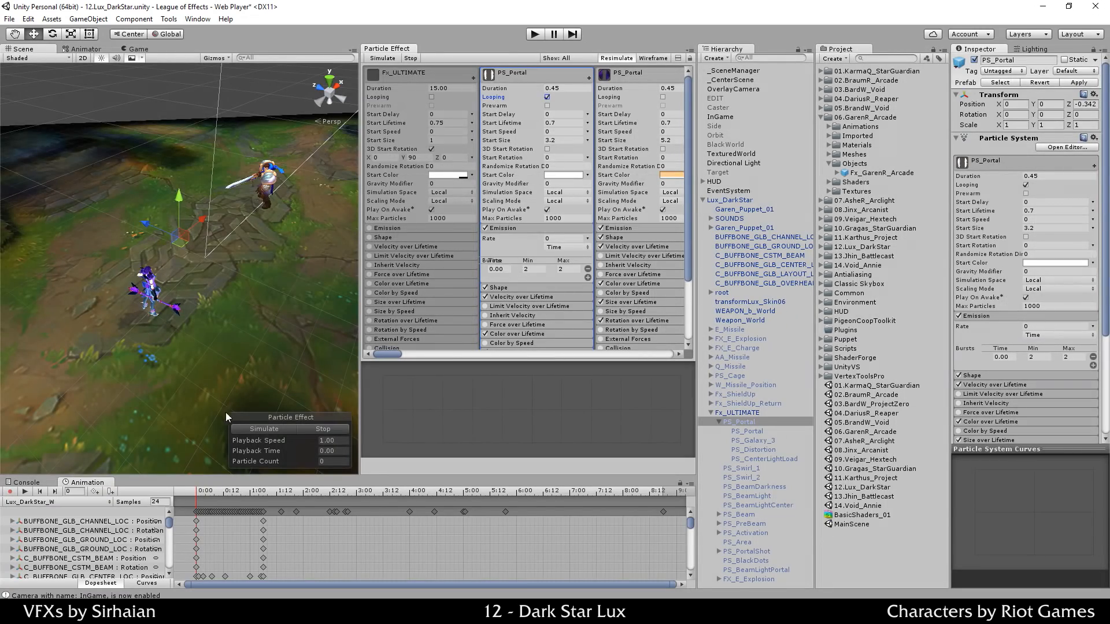
pyautogui.click(315, 426)
pyautogui.click(291, 431)
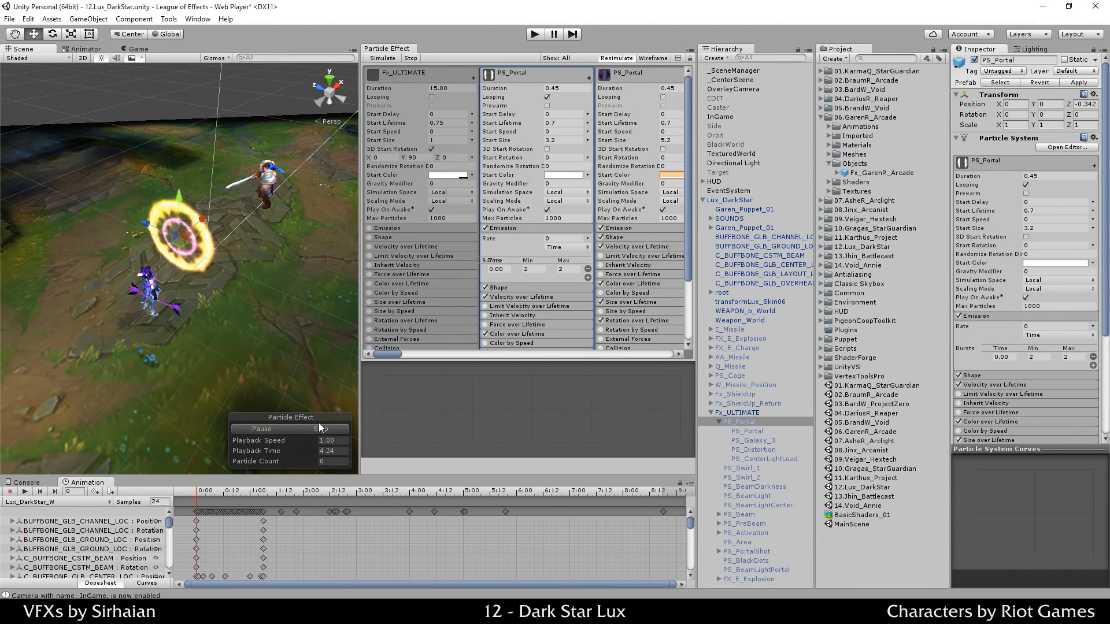
pyautogui.click(318, 430)
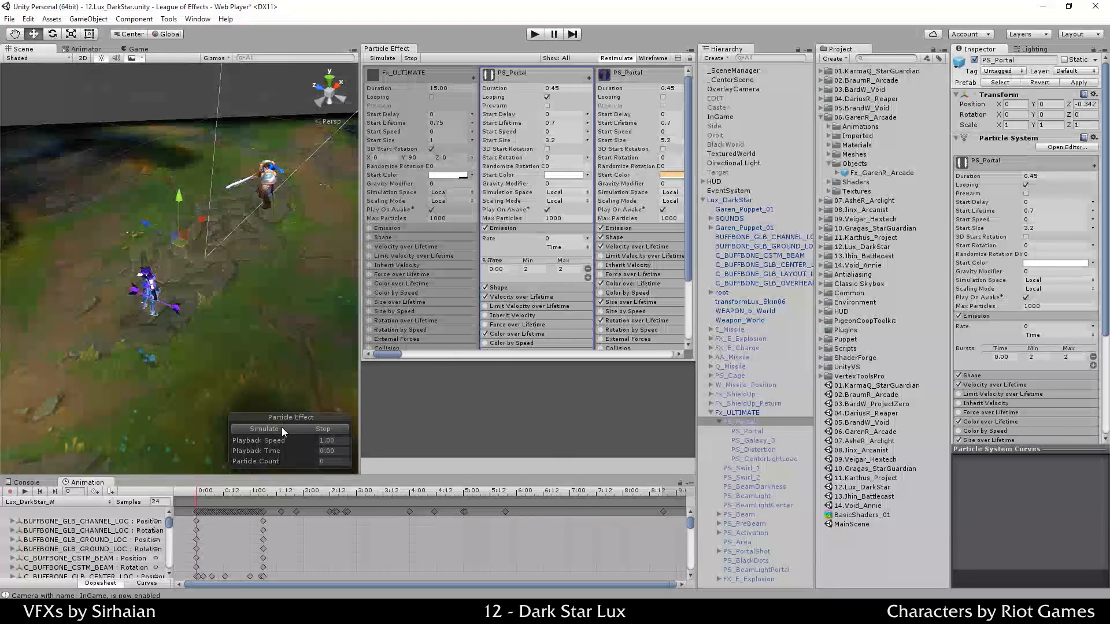
# Step: Preview the looping PS_Portal ring with Prewarm on, then with Prewarm off
pyautogui.click(547, 105)
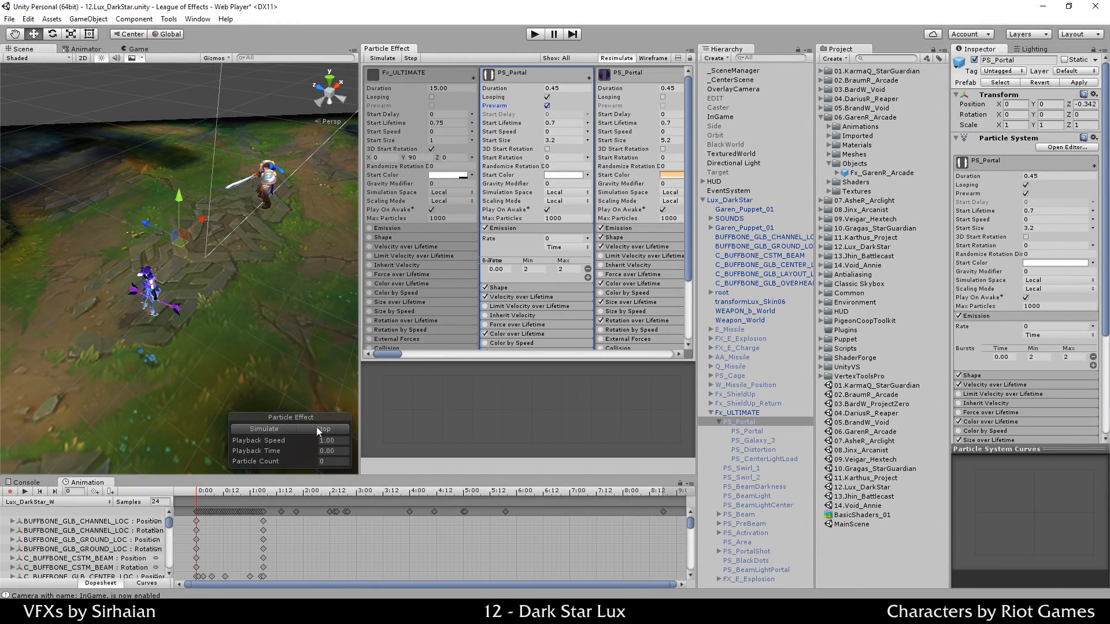
pyautogui.click(280, 429)
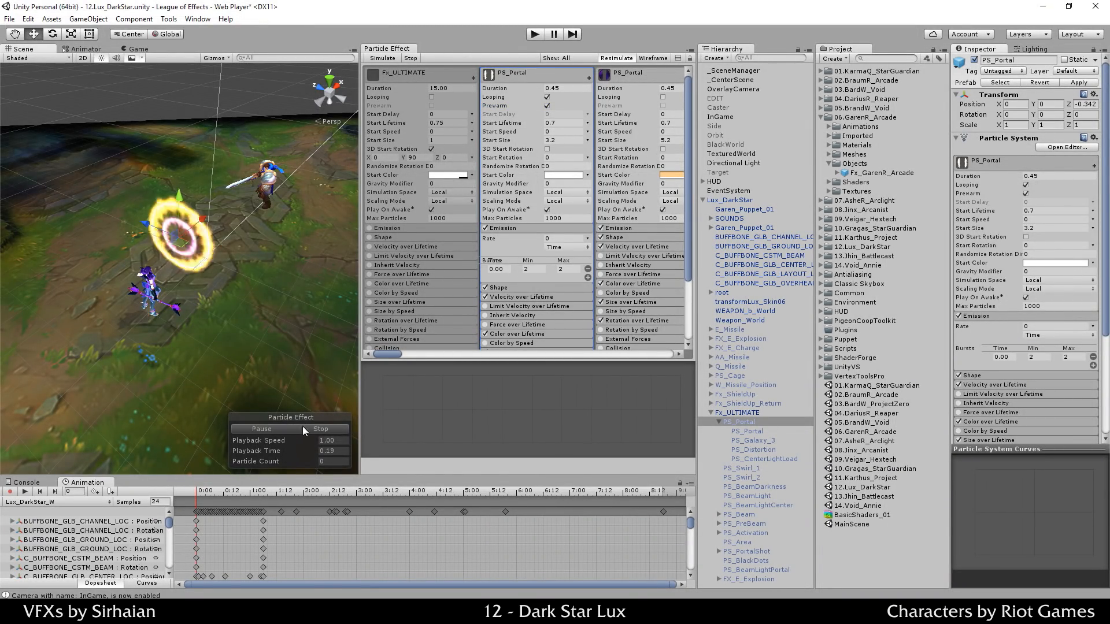
pyautogui.click(303, 427)
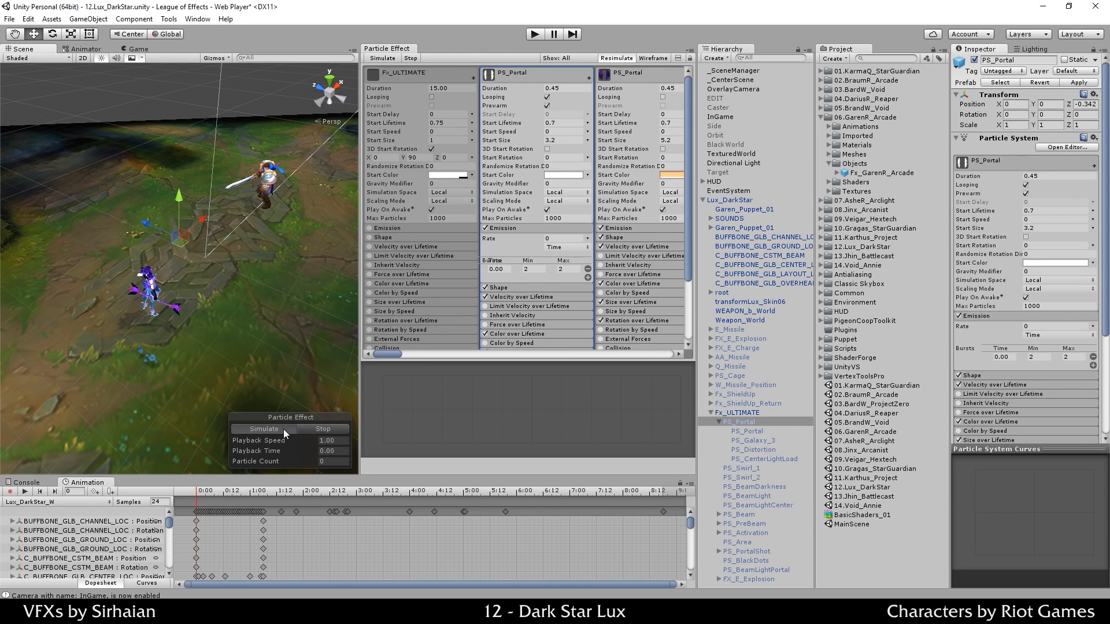
pyautogui.click(293, 428)
pyautogui.click(309, 429)
pyautogui.click(547, 105)
pyautogui.click(262, 426)
pyautogui.click(303, 430)
pyautogui.click(283, 429)
pyautogui.click(303, 429)
# Step: Compare the ring again with Prewarm toggled, finally leaving Prewarm checked
pyautogui.click(547, 105)
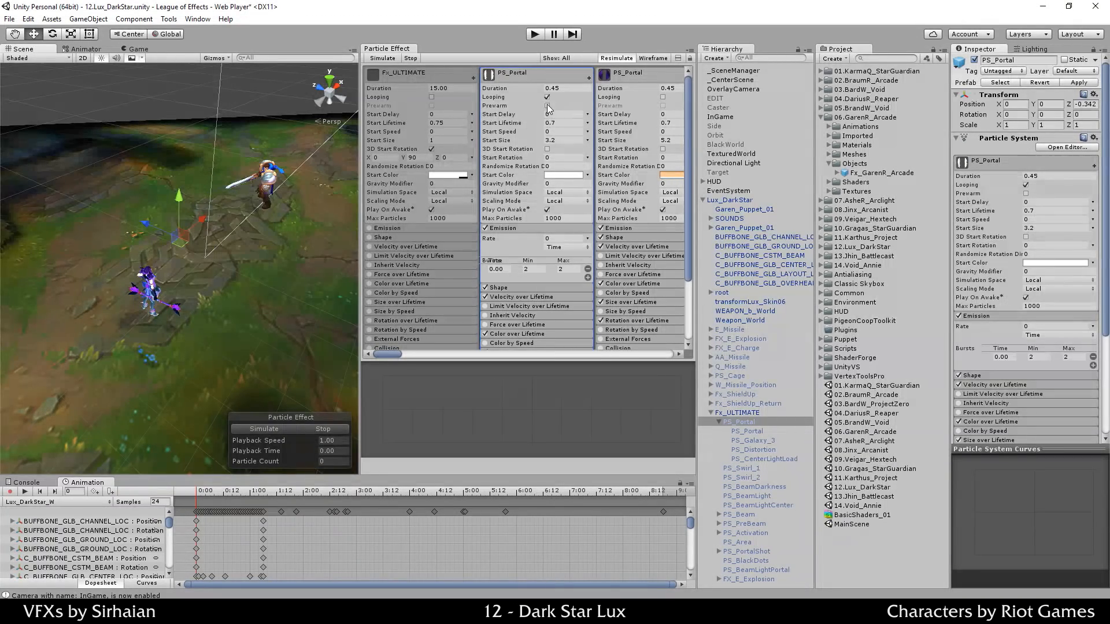
pyautogui.click(284, 424)
pyautogui.click(302, 426)
pyautogui.click(283, 429)
pyautogui.click(320, 430)
pyautogui.click(277, 432)
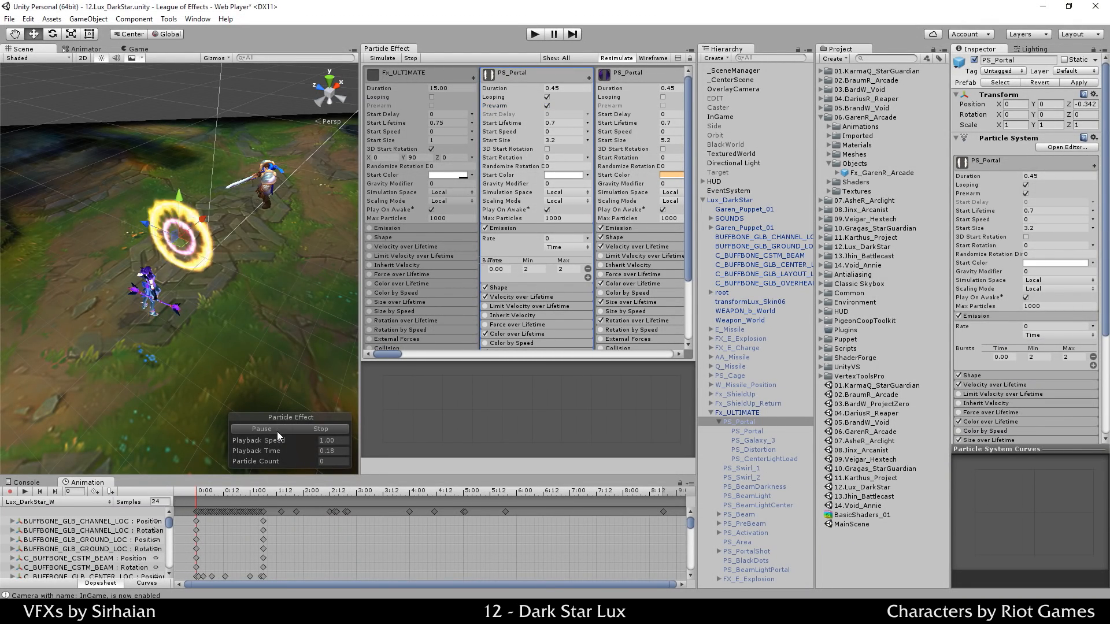
pyautogui.click(305, 430)
pyautogui.click(549, 104)
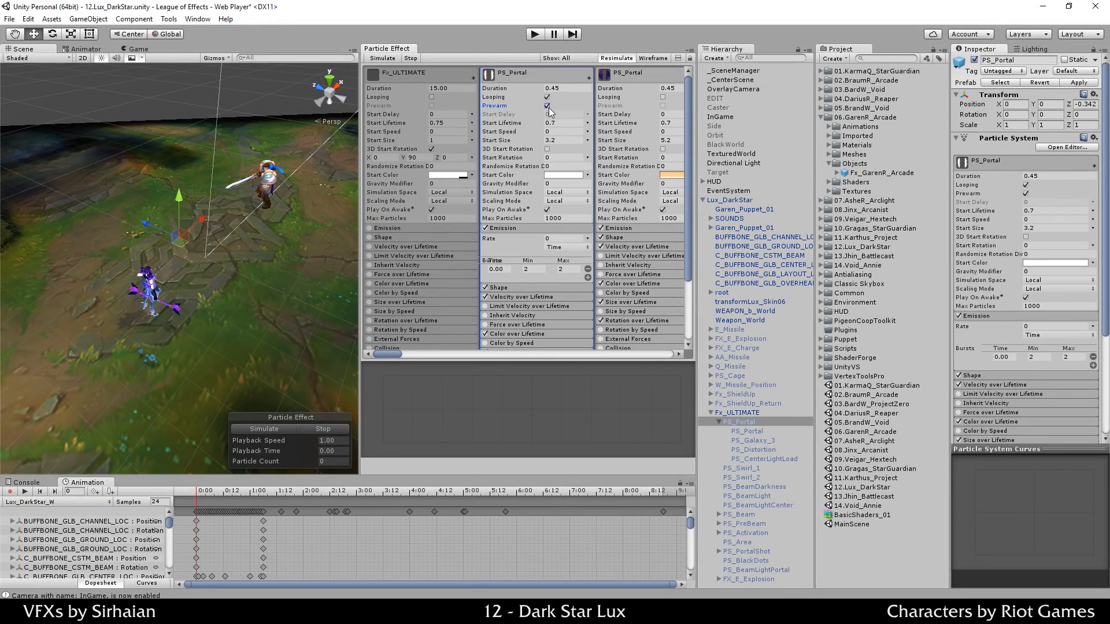
pyautogui.click(546, 106)
pyautogui.click(282, 431)
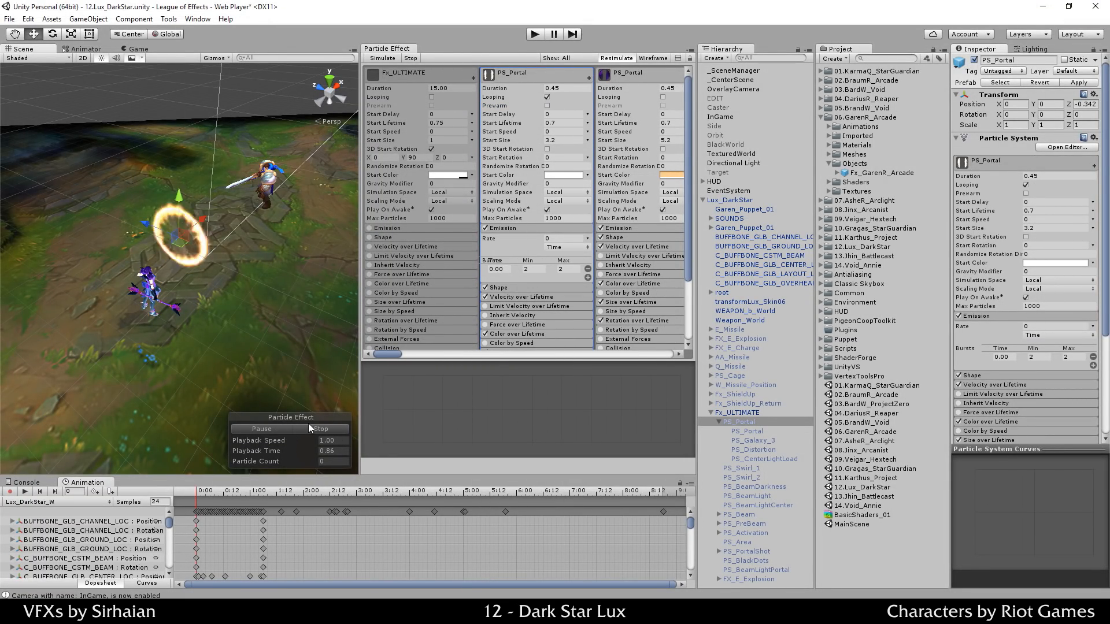
pyautogui.click(308, 429)
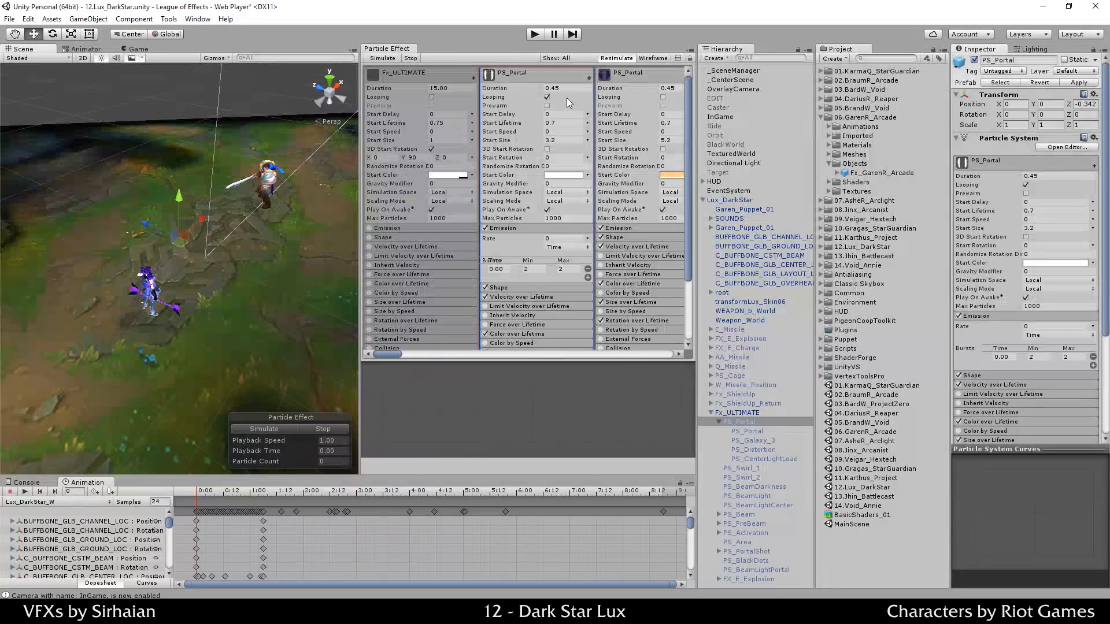
pyautogui.click(547, 106)
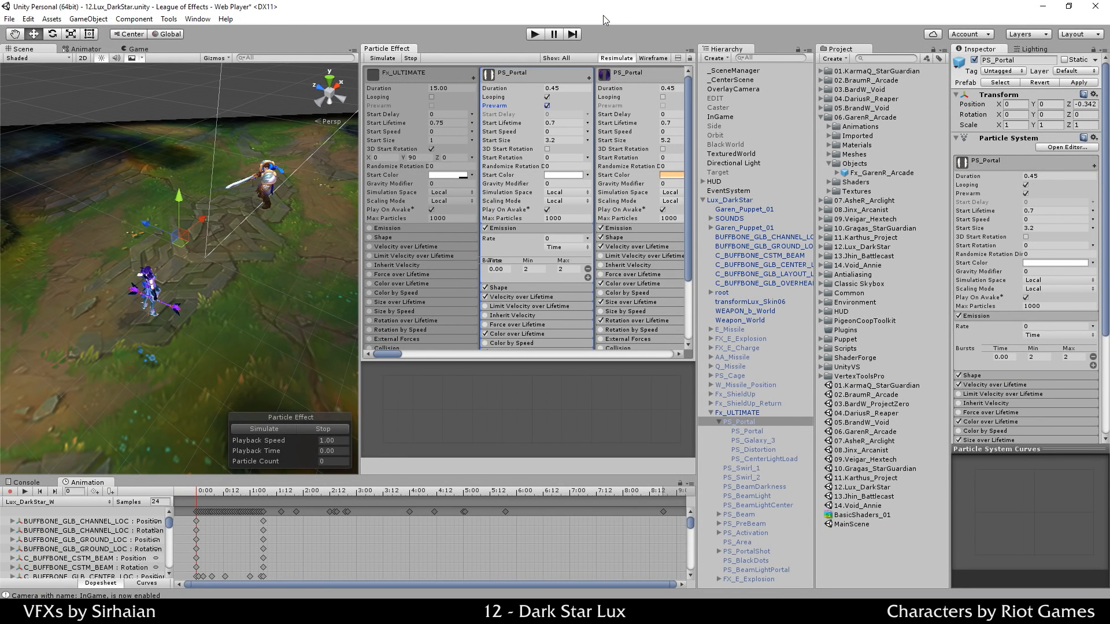
# Step: Turn off Prewarm and Looping on PS_Portal and edit its Start Delay
pyautogui.click(547, 105)
pyautogui.click(560, 95)
pyautogui.click(552, 114)
pyautogui.click(311, 428)
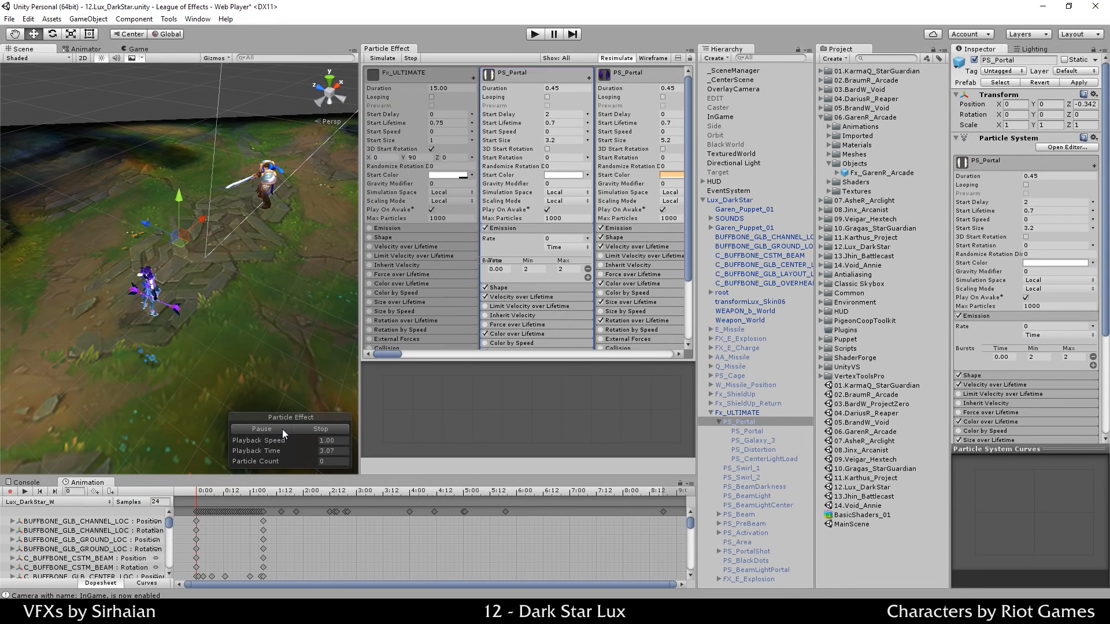
pyautogui.click(304, 428)
# Step: Preview with Start Delay 1, then return it to 0 and start entering the Start Lifetime
pyautogui.click(565, 114)
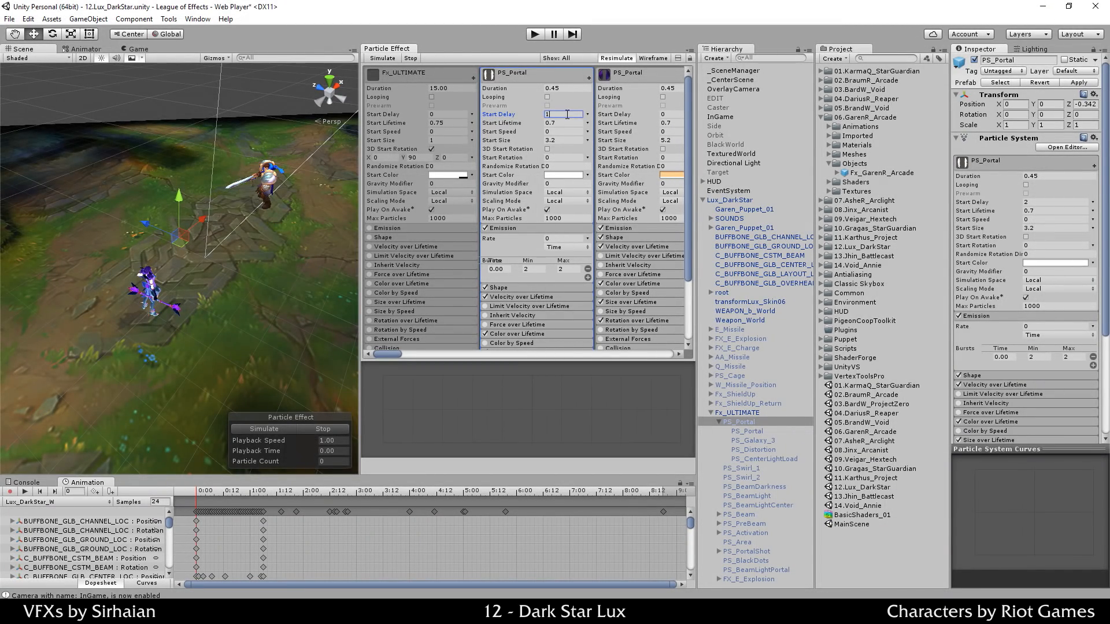
pyautogui.write('1')
pyautogui.click(257, 425)
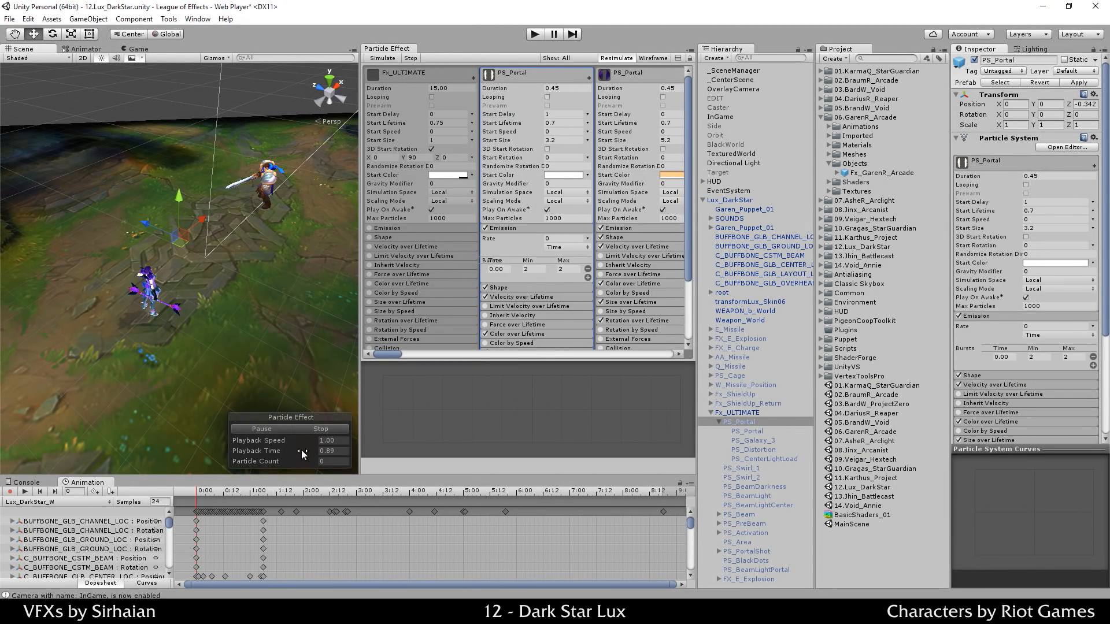
pyautogui.click(310, 429)
pyautogui.click(552, 113)
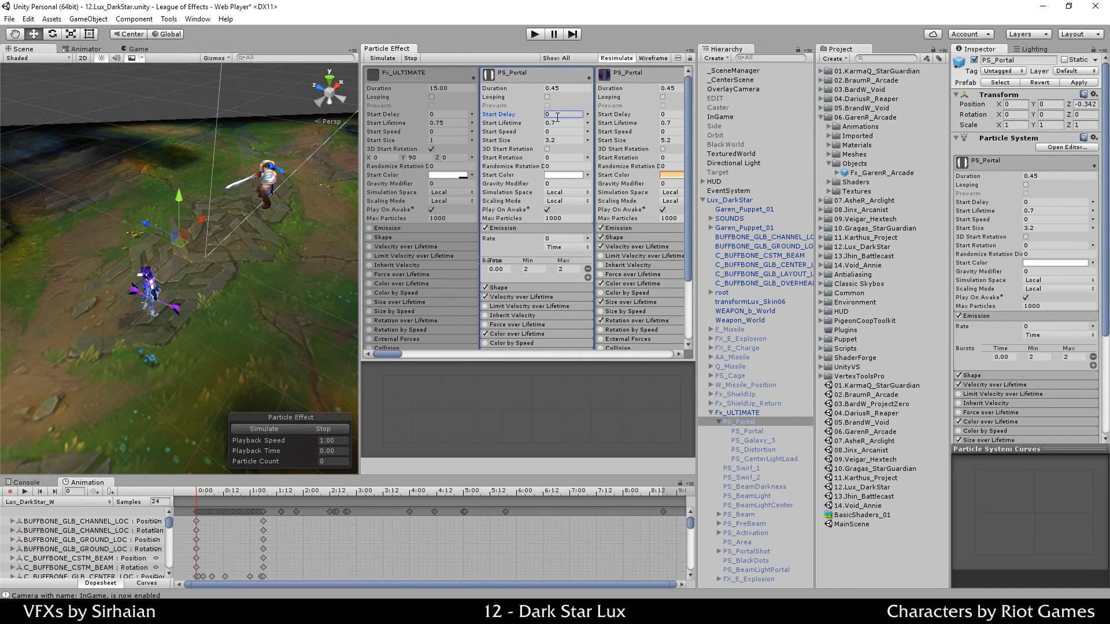
pyautogui.press('Tab')
pyautogui.write('0.')
# Step: Preview the ring with the shortened lifetime, then try Start Lifetime 2
pyautogui.click(321, 430)
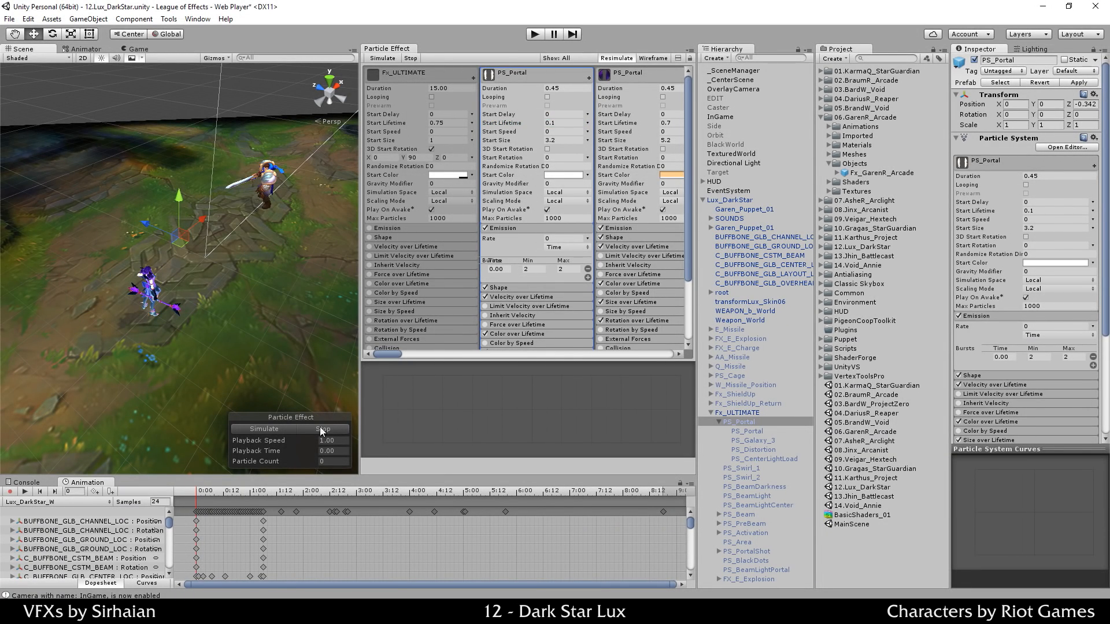
pyautogui.click(289, 429)
pyautogui.click(293, 428)
pyautogui.click(558, 120)
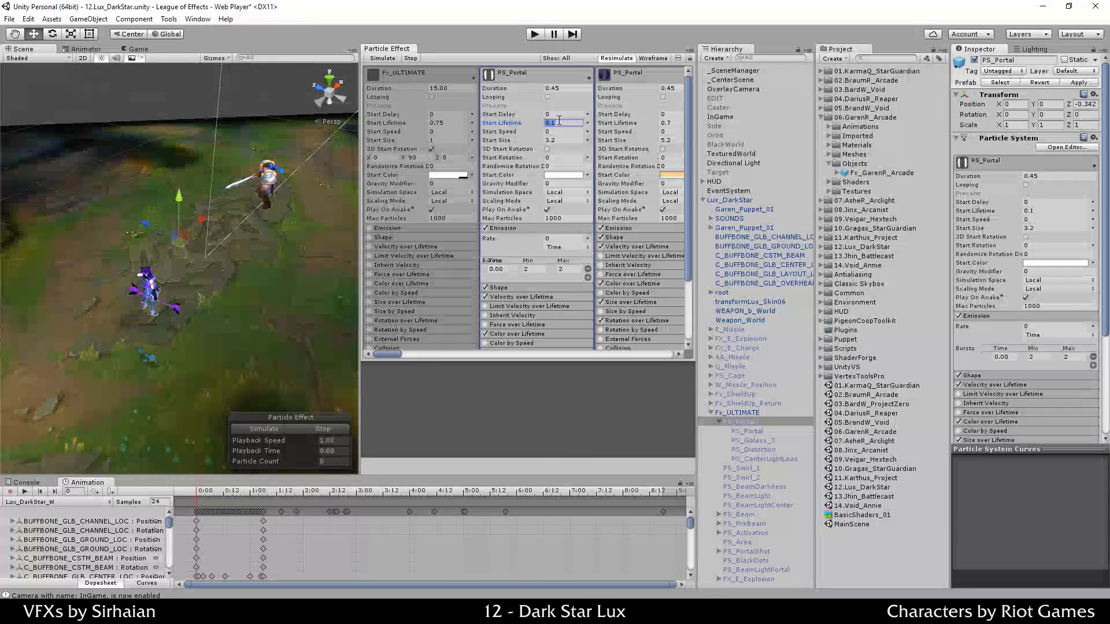
pyautogui.write('2')
pyautogui.click(285, 432)
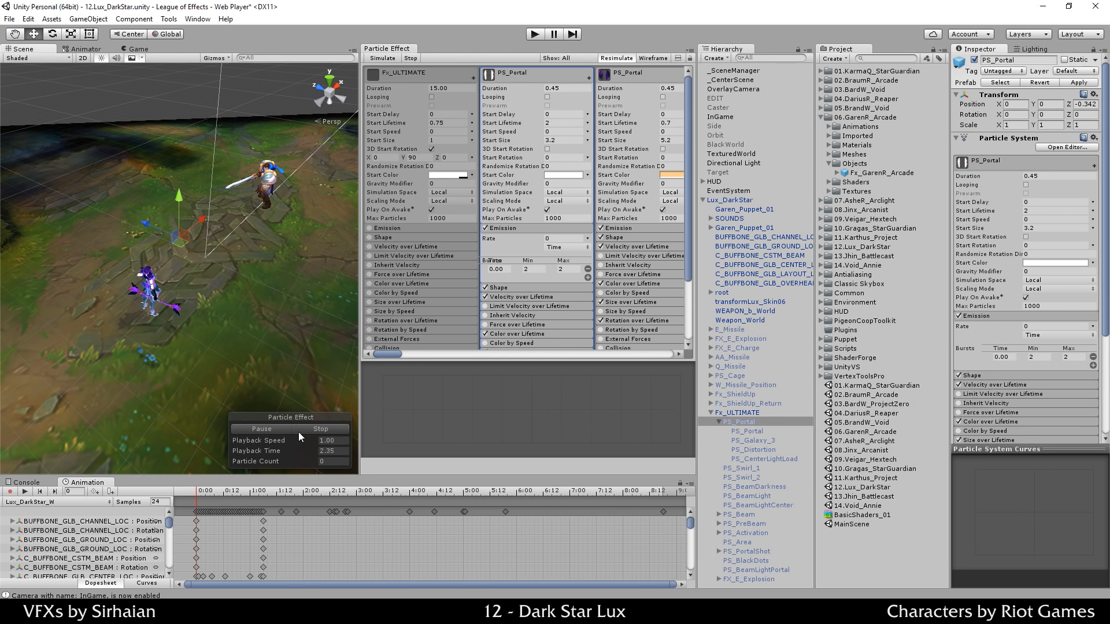
# Step: Set PS_Portal's Start Lifetime to 0.05 and preview the resulting ring
pyautogui.click(570, 124)
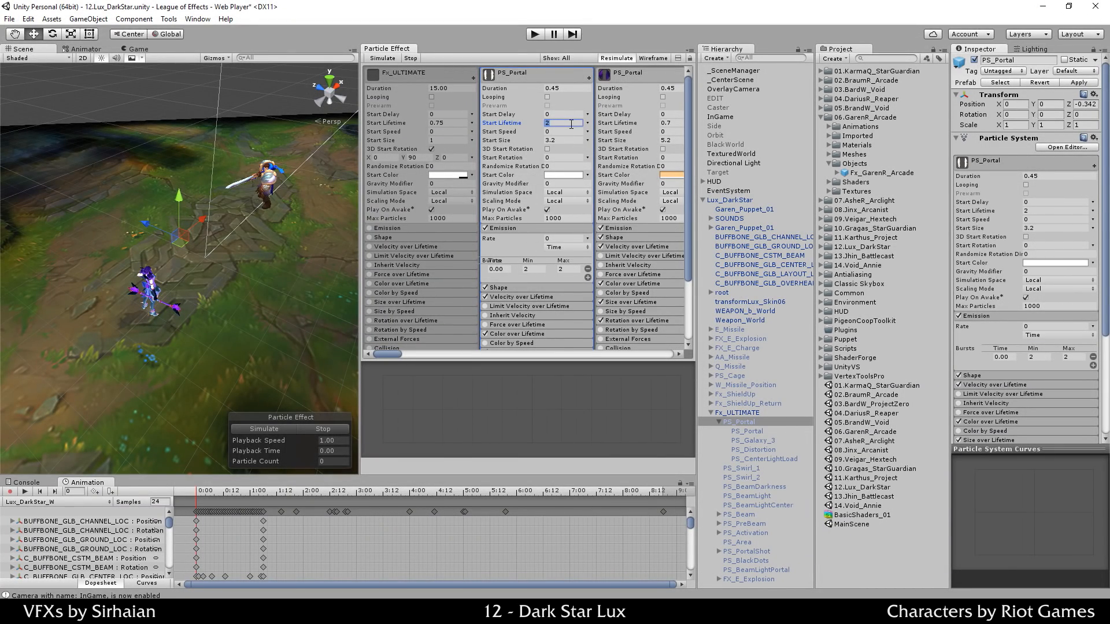
pyautogui.write('0.05')
pyautogui.click(293, 432)
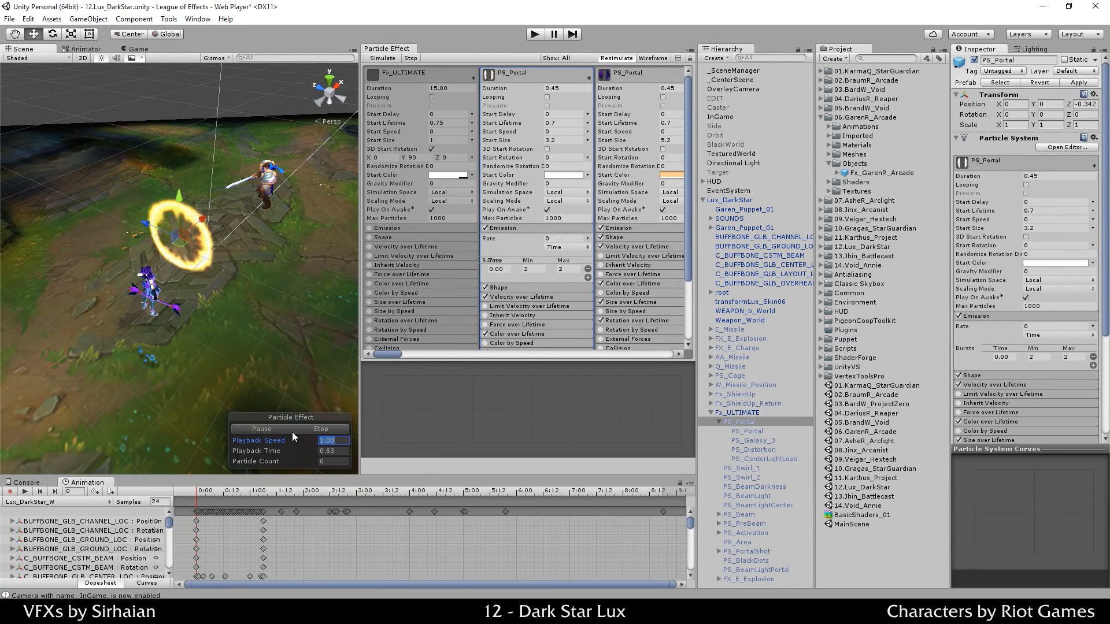
pyautogui.click(322, 430)
pyautogui.click(556, 133)
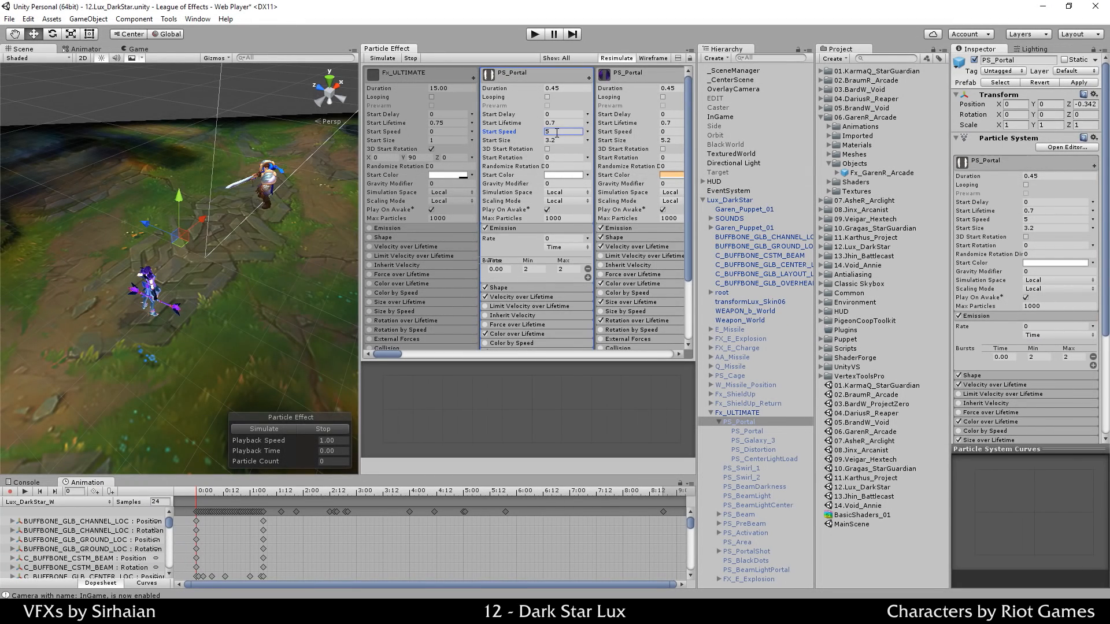
pyautogui.click(276, 428)
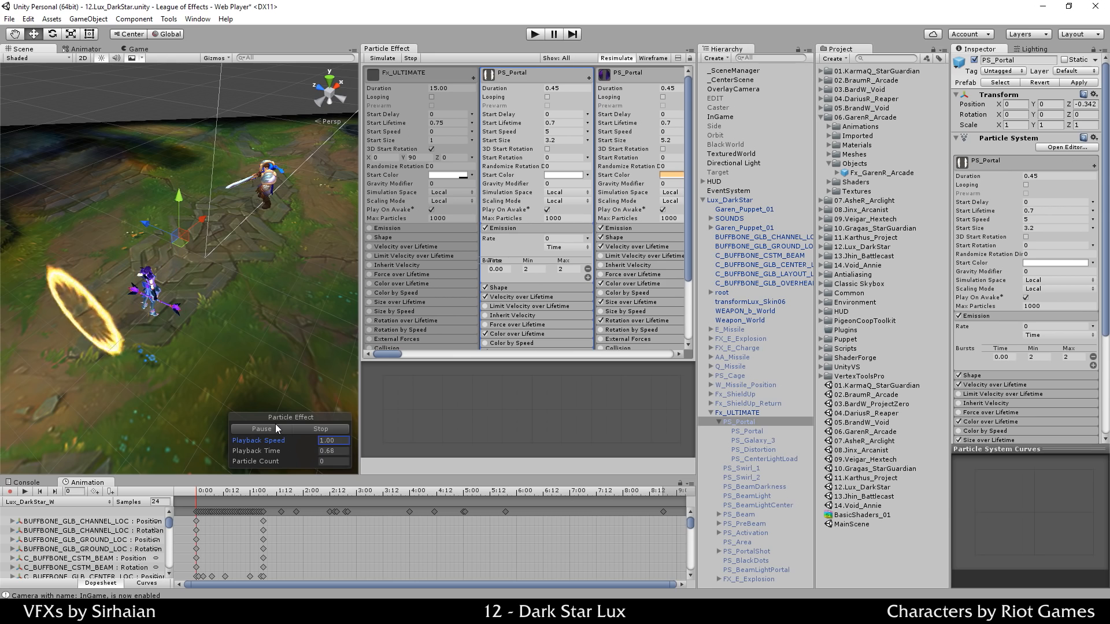
pyautogui.click(278, 429)
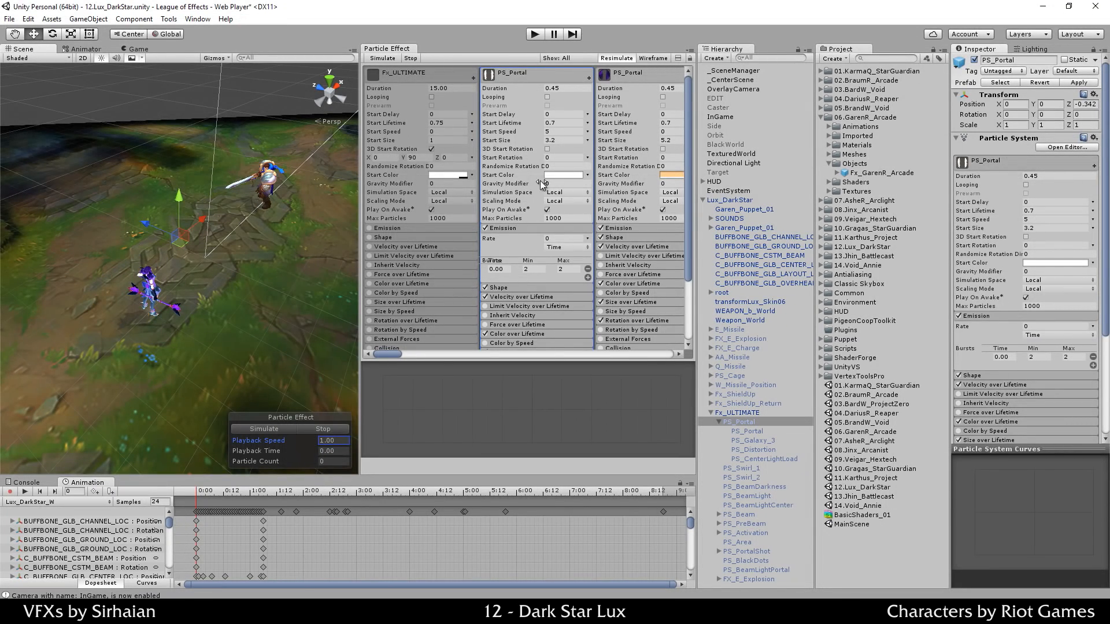
pyautogui.click(564, 131)
pyautogui.write('1')
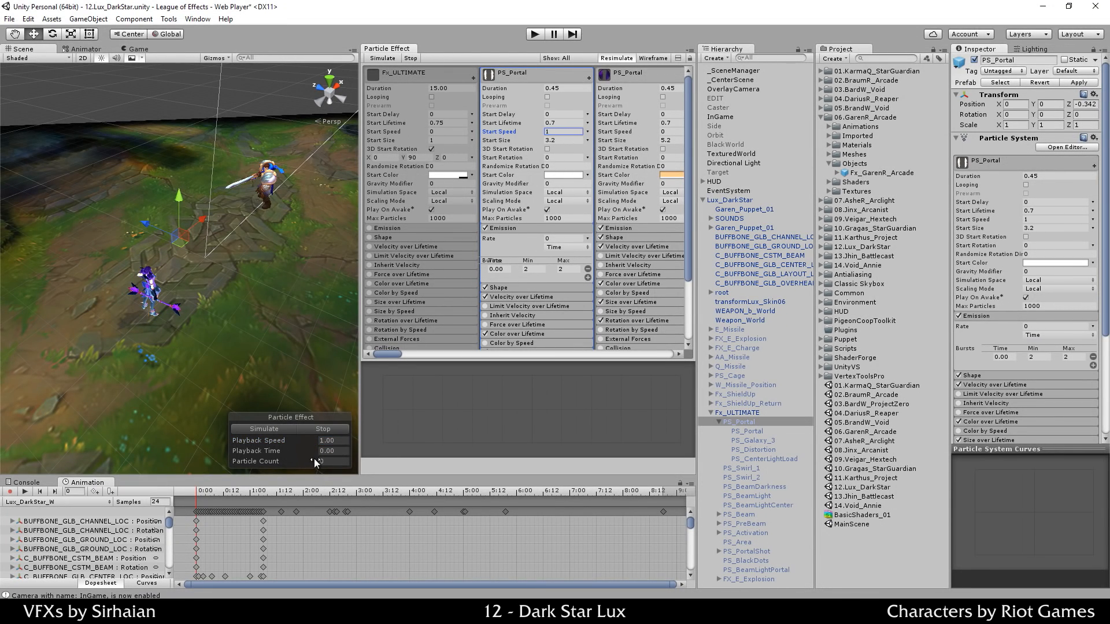
pyautogui.click(283, 427)
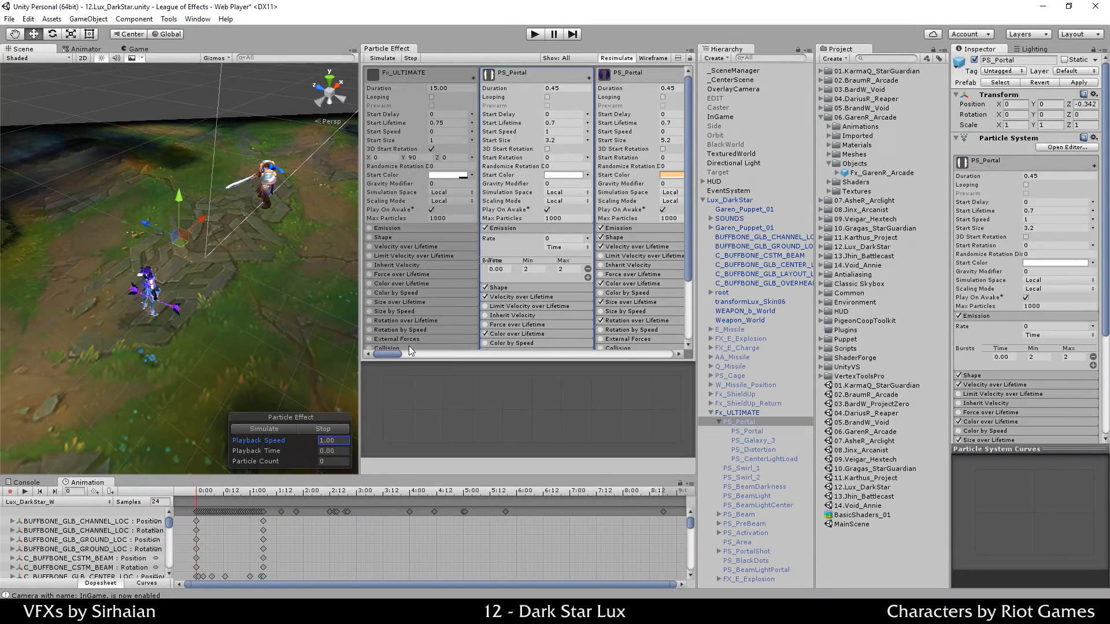
pyautogui.click(561, 132)
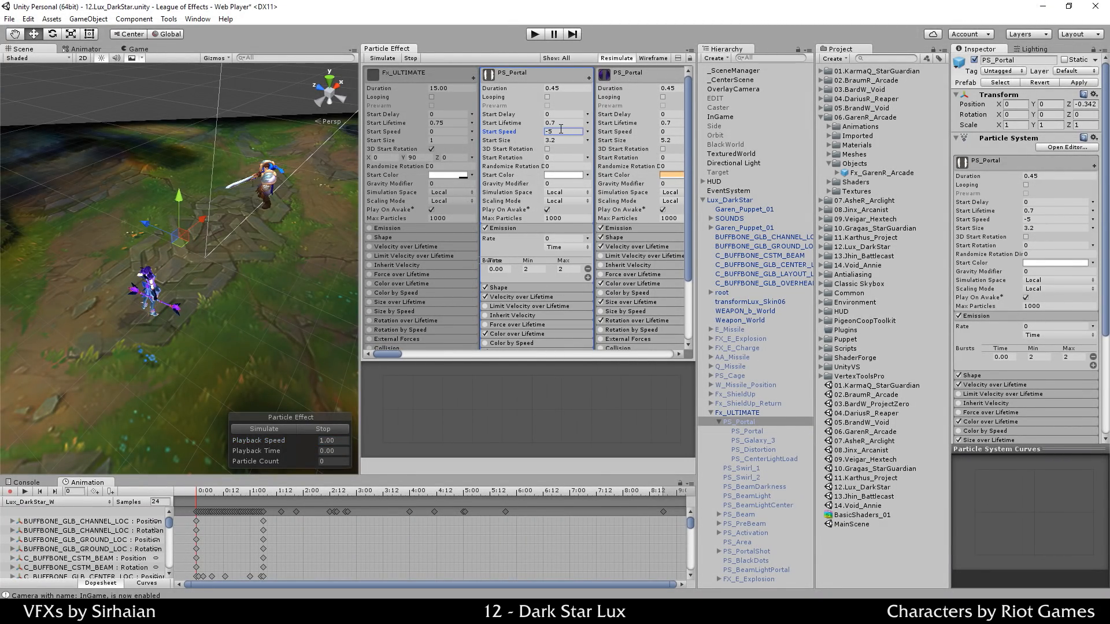
pyautogui.click(279, 426)
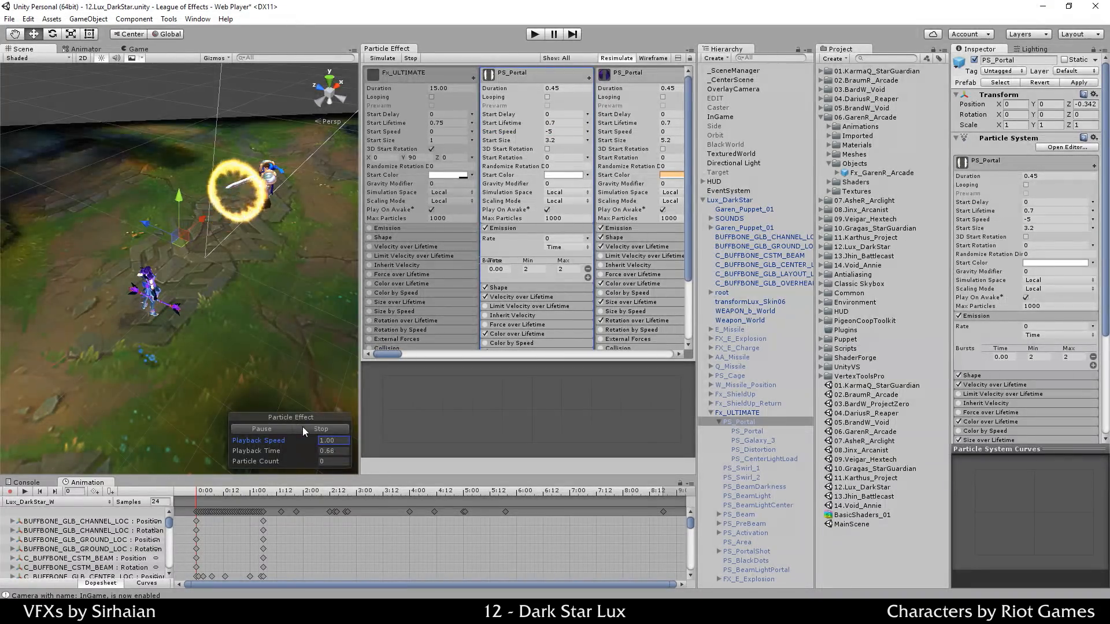
pyautogui.click(277, 429)
pyautogui.press('e')
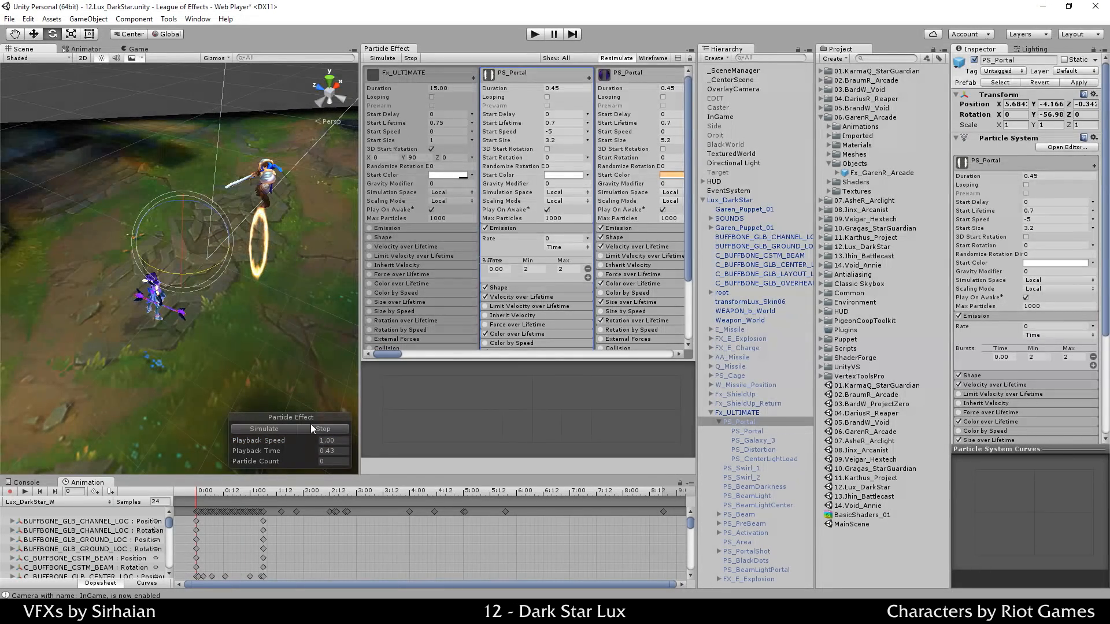
pyautogui.click(293, 428)
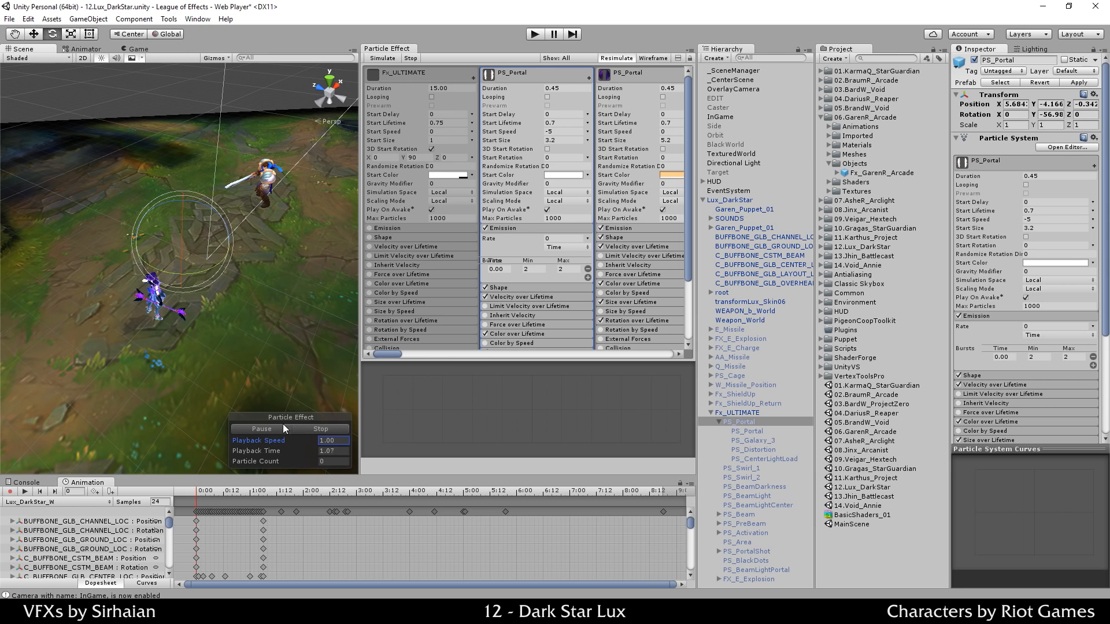
pyautogui.click(272, 430)
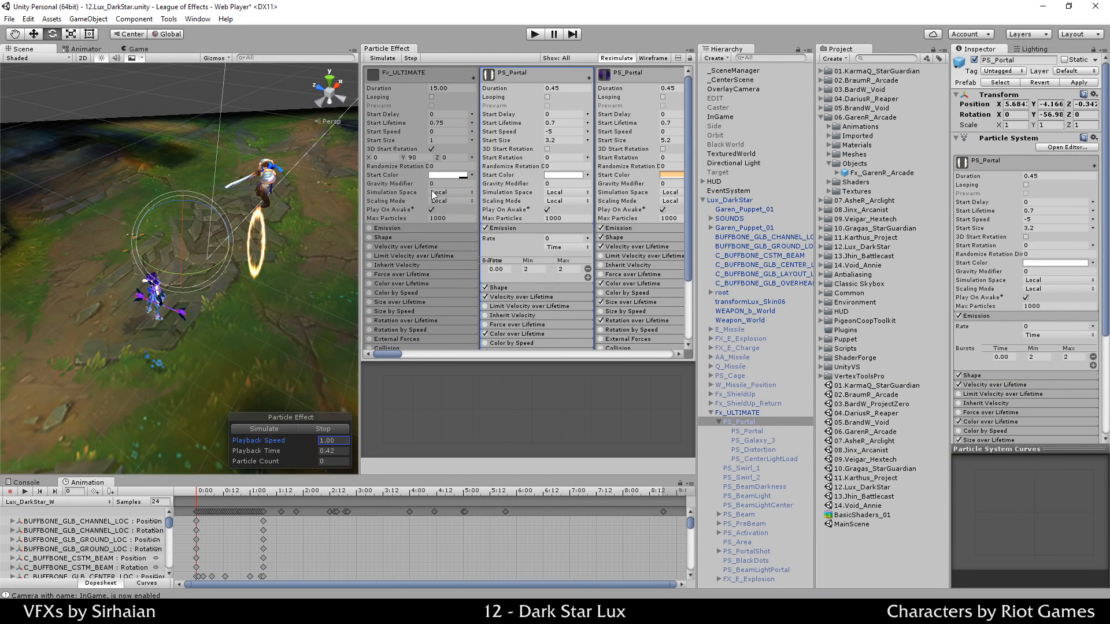
pyautogui.click(563, 131)
pyautogui.write('0')
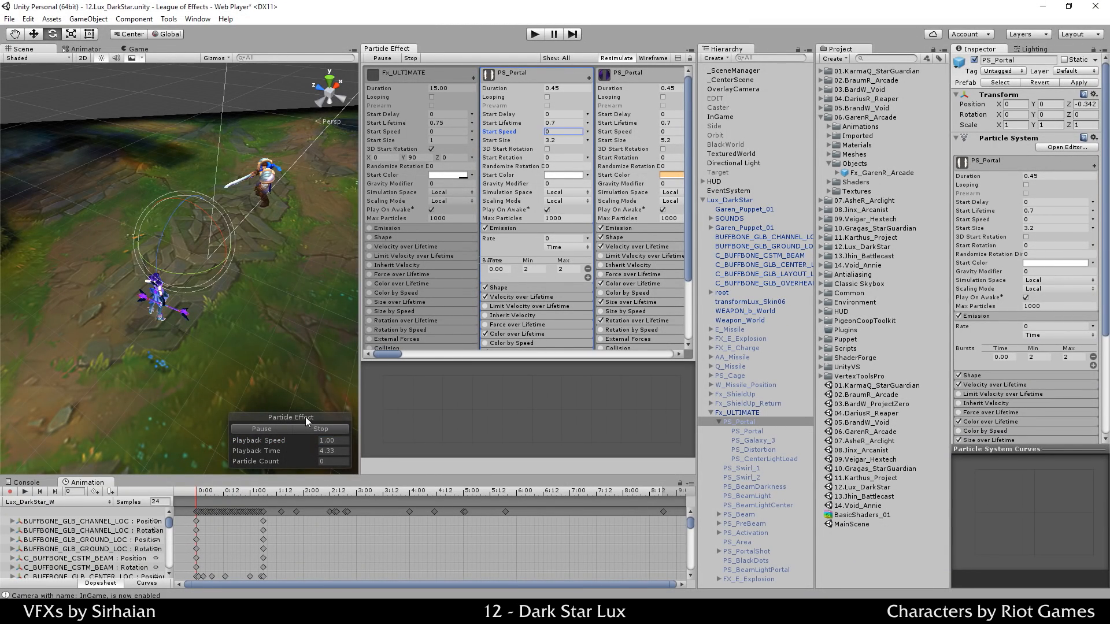
pyautogui.click(305, 428)
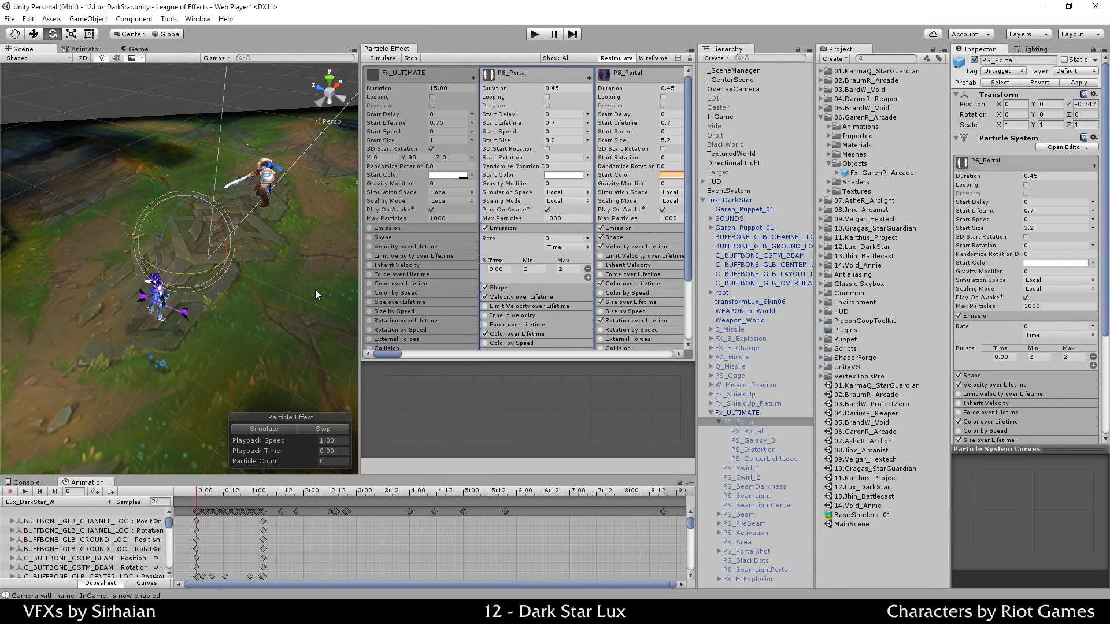
pyautogui.press('w')
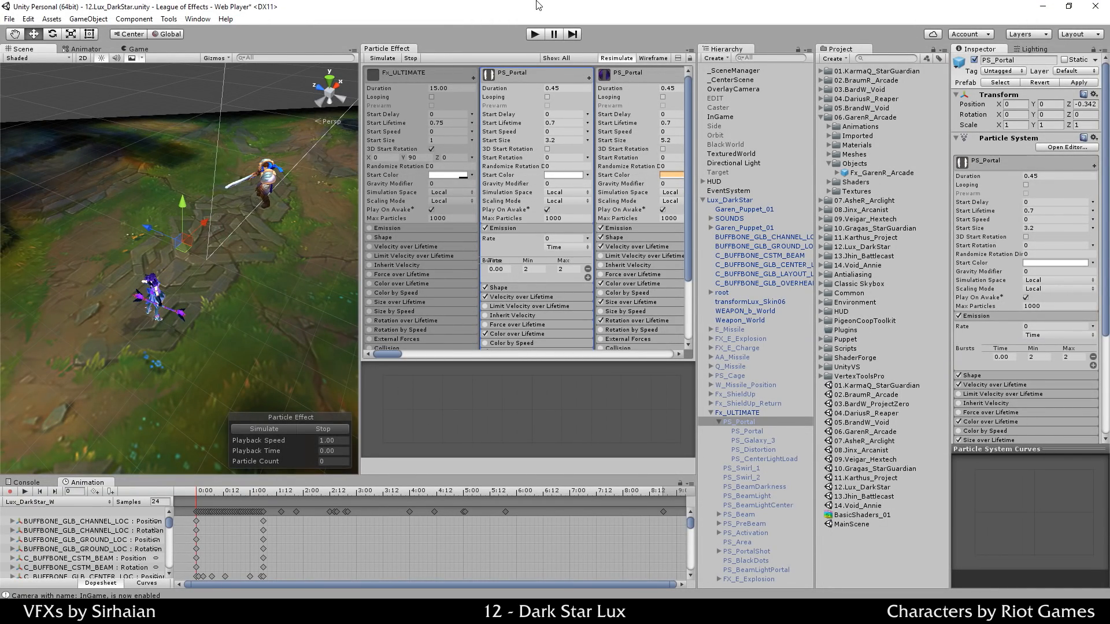
pyautogui.click(568, 140)
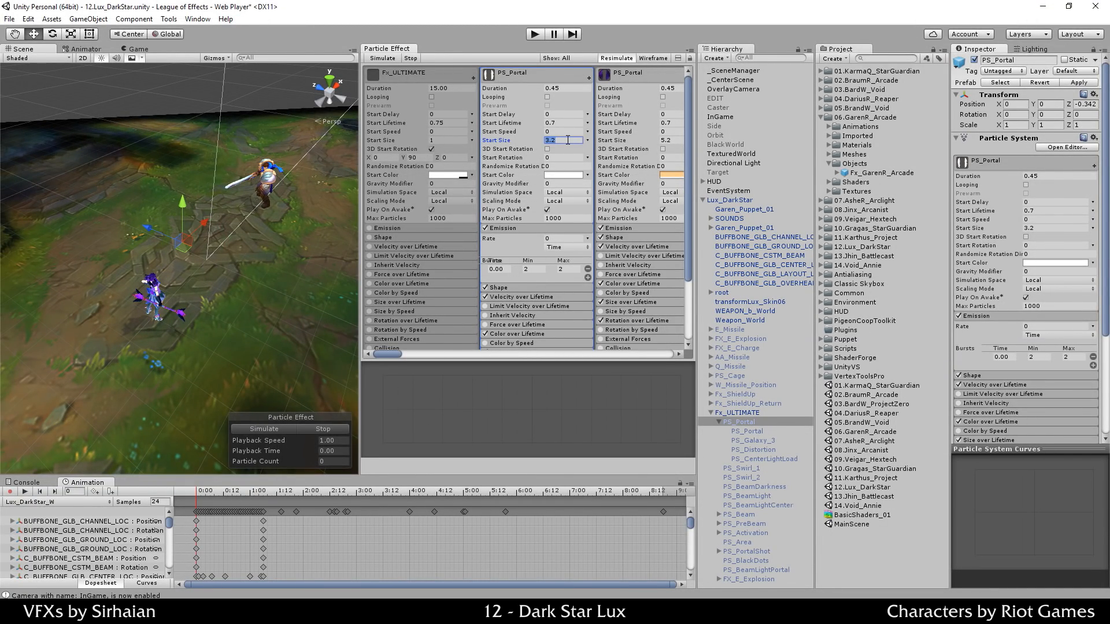
pyautogui.click(279, 428)
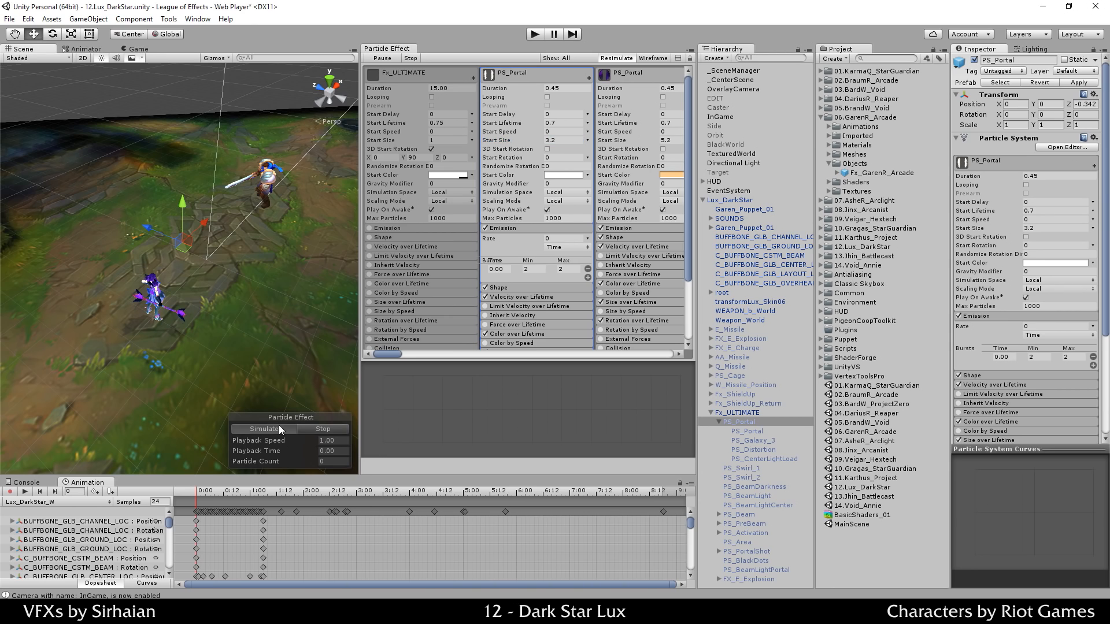
pyautogui.click(578, 140)
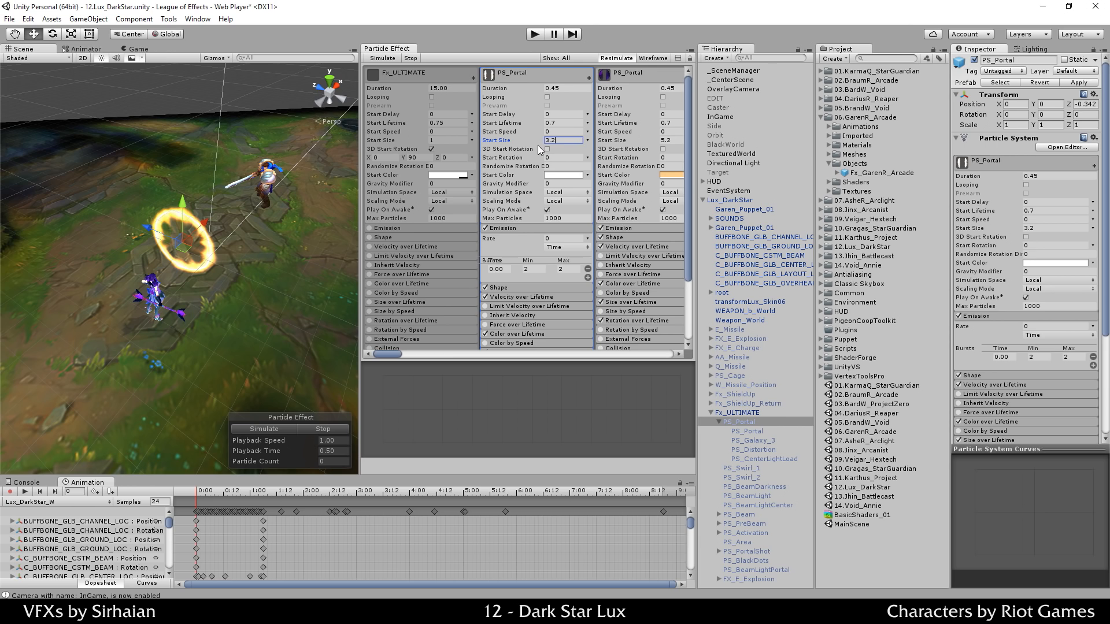
pyautogui.moveTo(534, 144); pyautogui.dragTo(498, 147)
pyautogui.click(575, 140)
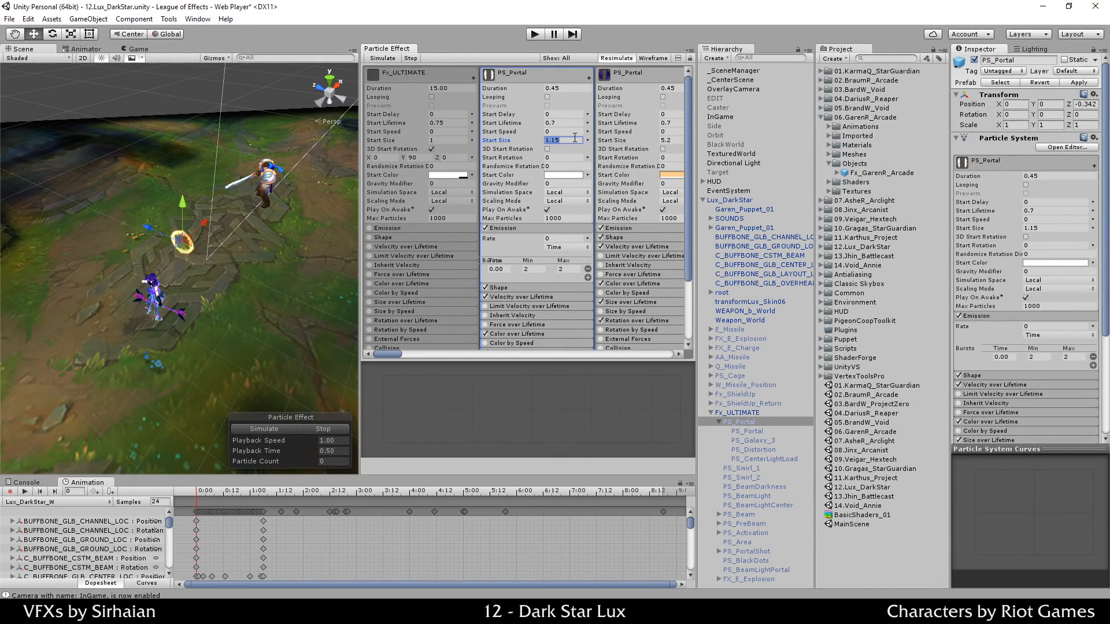
pyautogui.write('3.2')
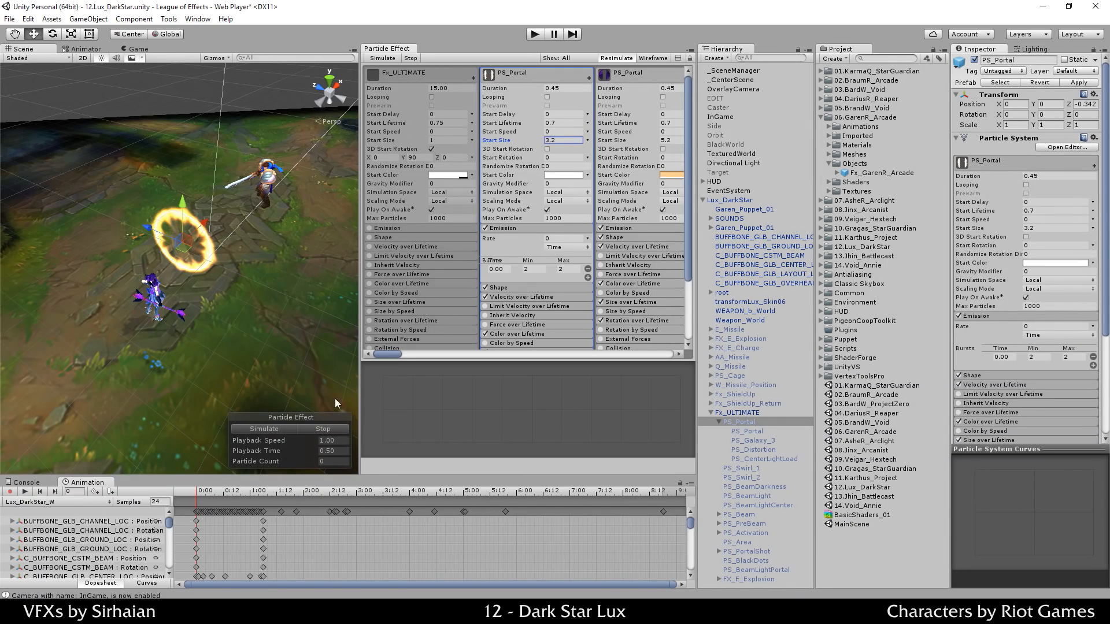
pyautogui.click(322, 431)
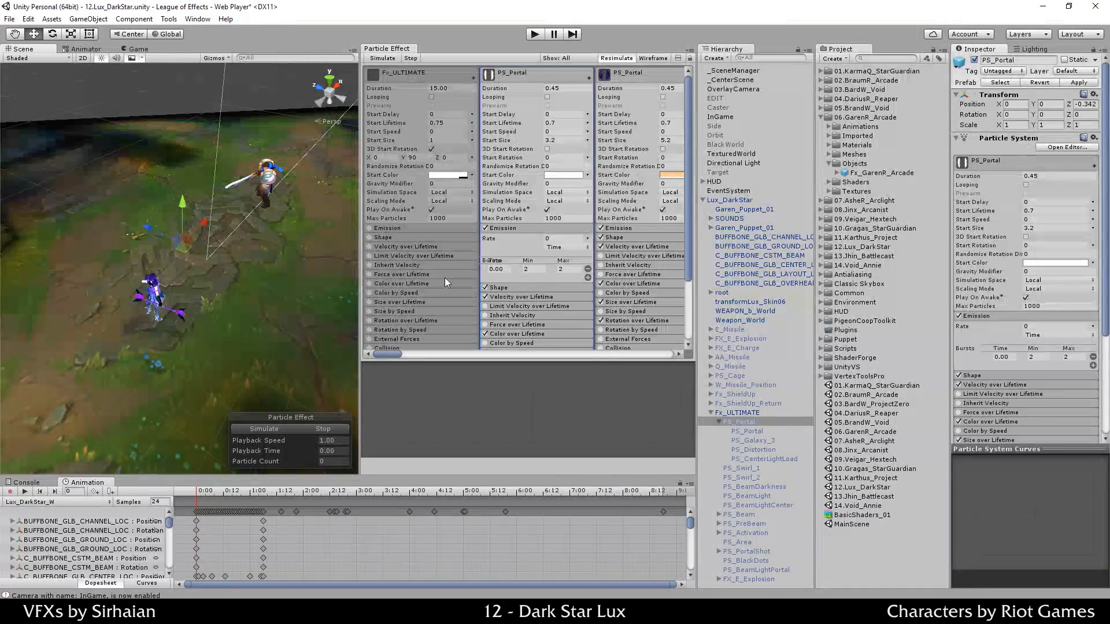
pyautogui.click(286, 432)
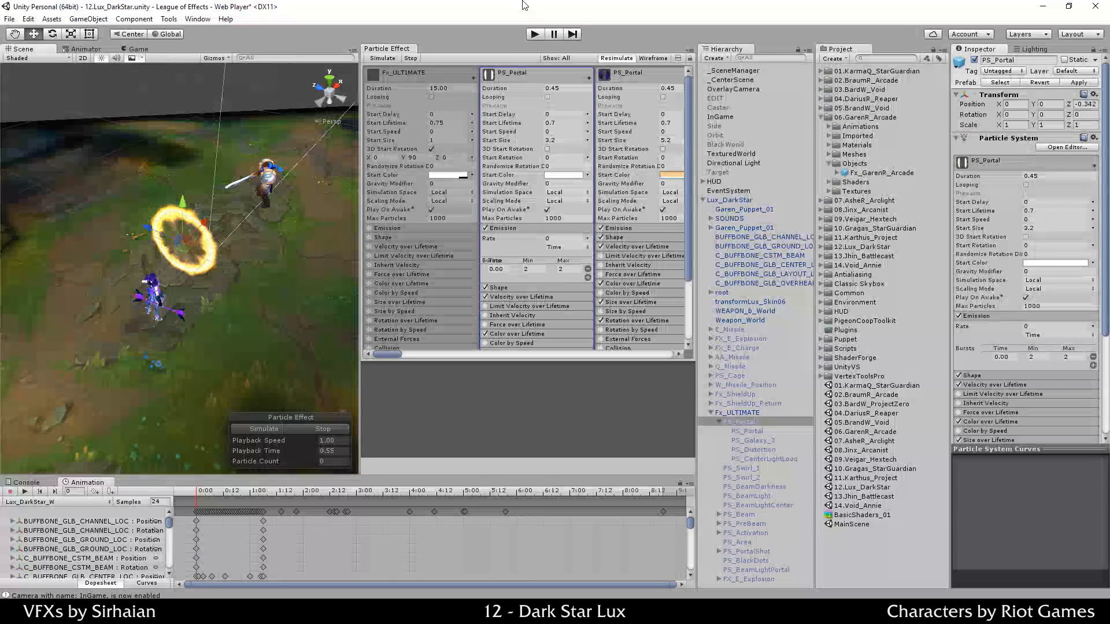
pyautogui.click(553, 157)
pyautogui.write('180')
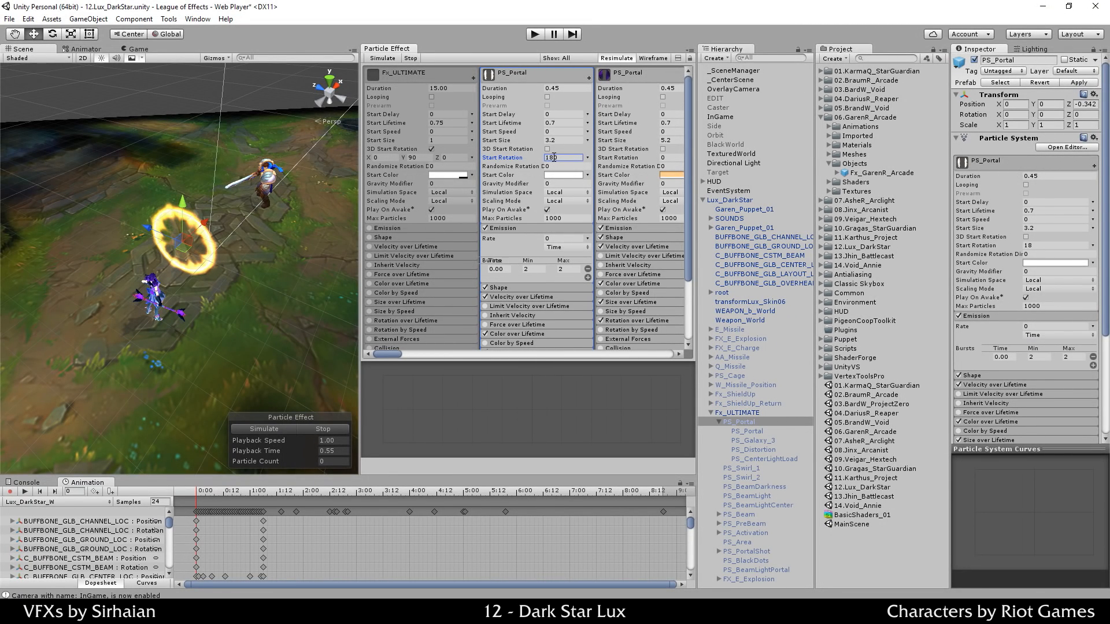
pyautogui.press('Return')
pyautogui.write('270')
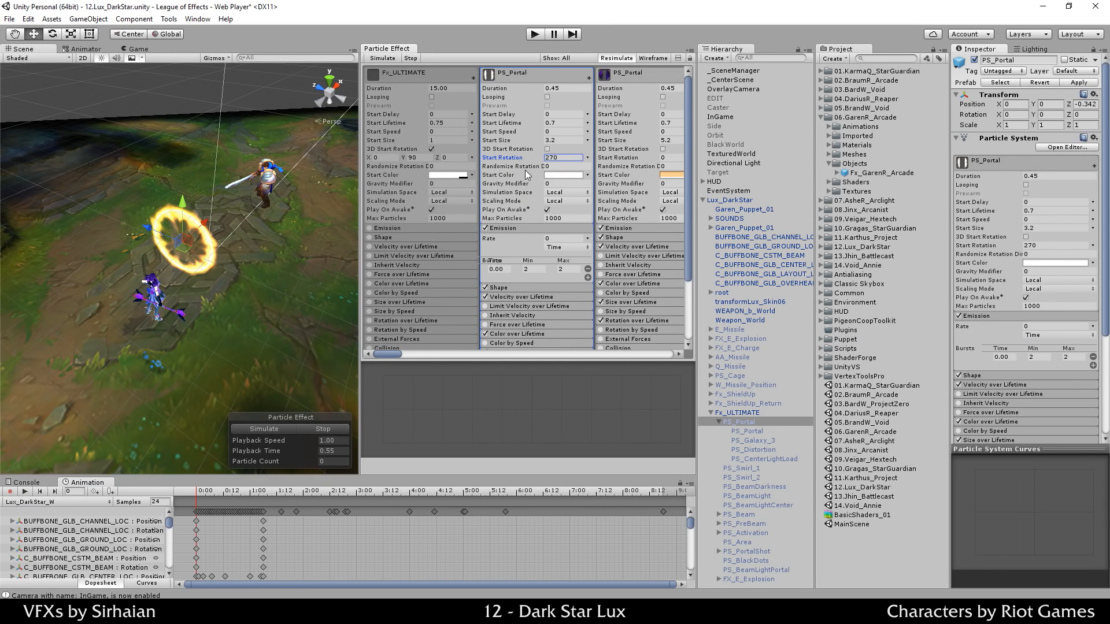
pyautogui.moveTo(533, 164); pyautogui.dragTo(485, 165)
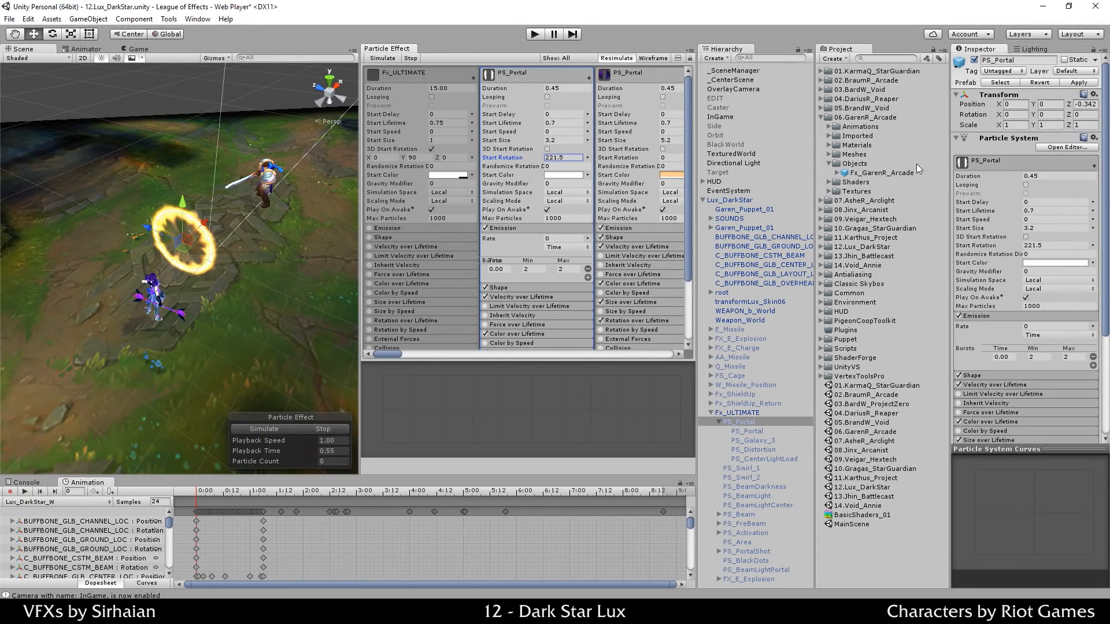
pyautogui.moveTo(452, 199); pyautogui.dragTo(489, 187)
pyautogui.click(571, 160)
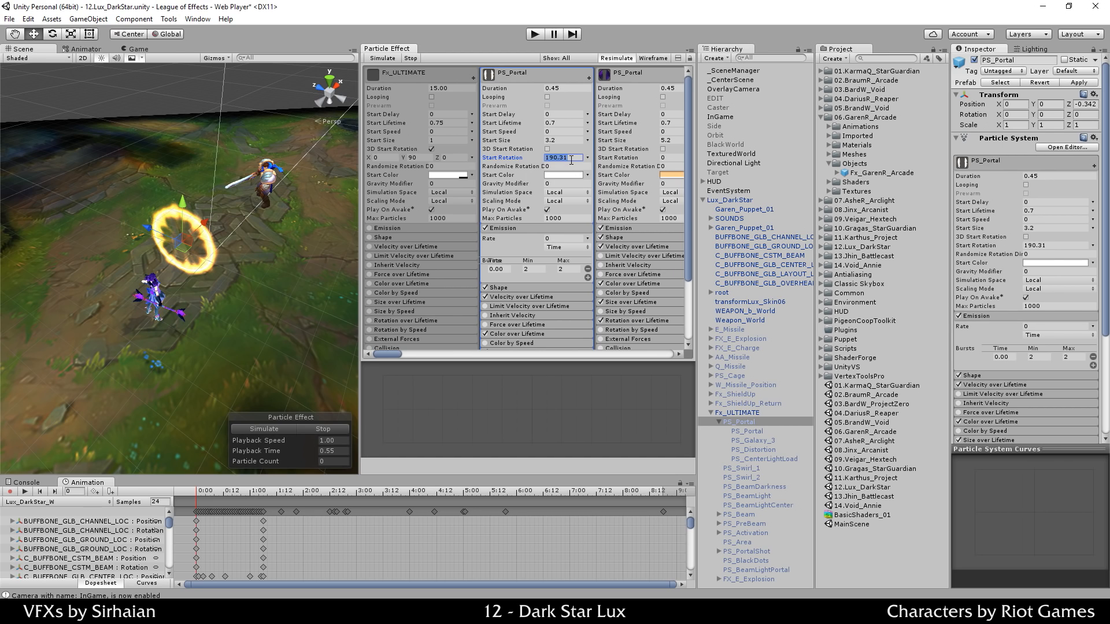
pyautogui.write('0')
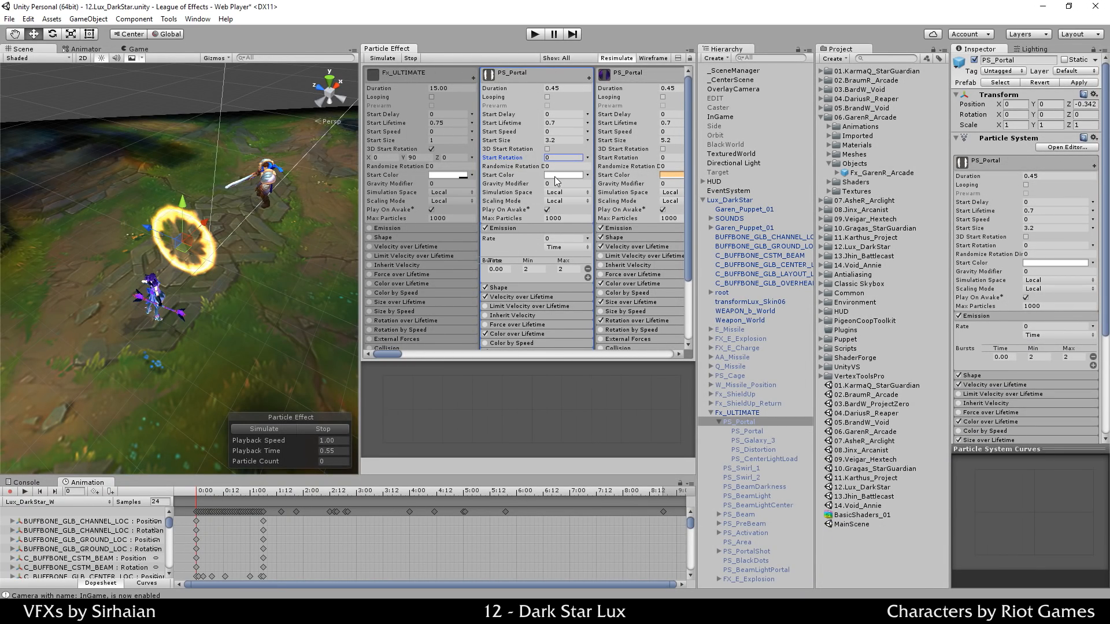
# Step: Tint PS_Portal's start colour red in the colour picker, then return it to white
pyautogui.click(554, 176)
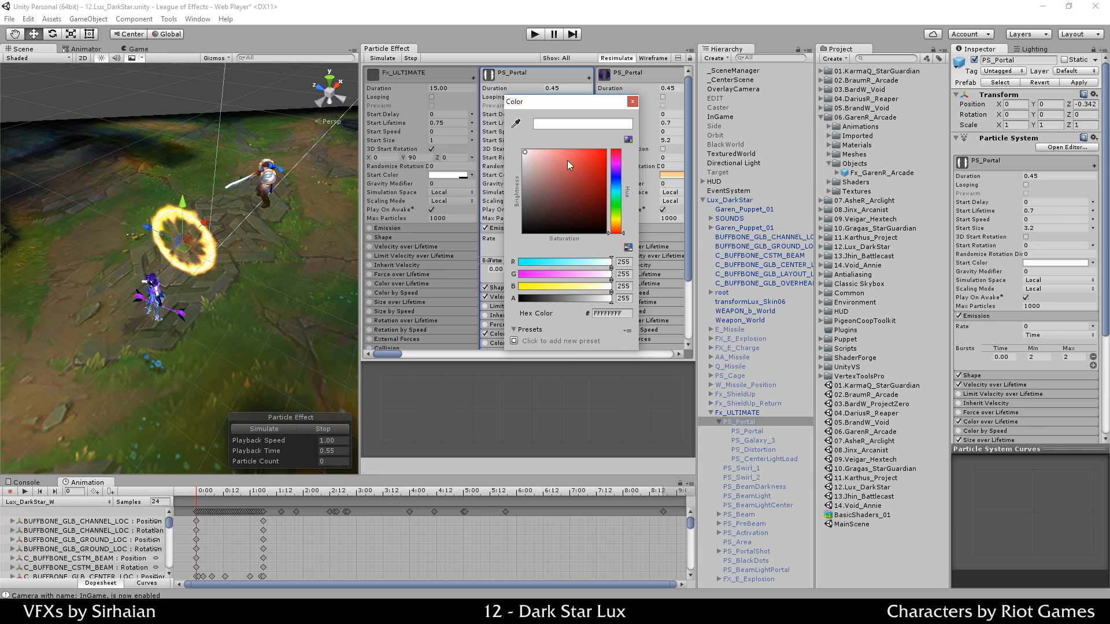
pyautogui.moveTo(567, 161)
pyautogui.mouseDown()
pyautogui.moveTo(602, 137)
pyautogui.moveTo(585, 133)
pyautogui.moveTo(700, 75)
pyautogui.mouseUp()
pyautogui.moveTo(699, 130); pyautogui.dragTo(614, 112)
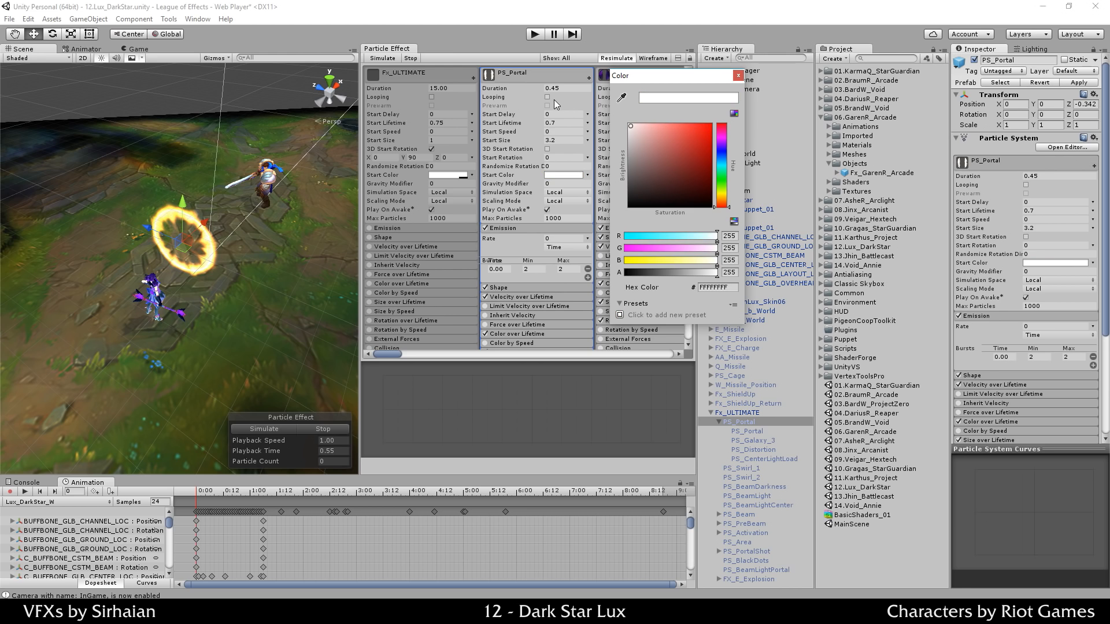
pyautogui.click(631, 127)
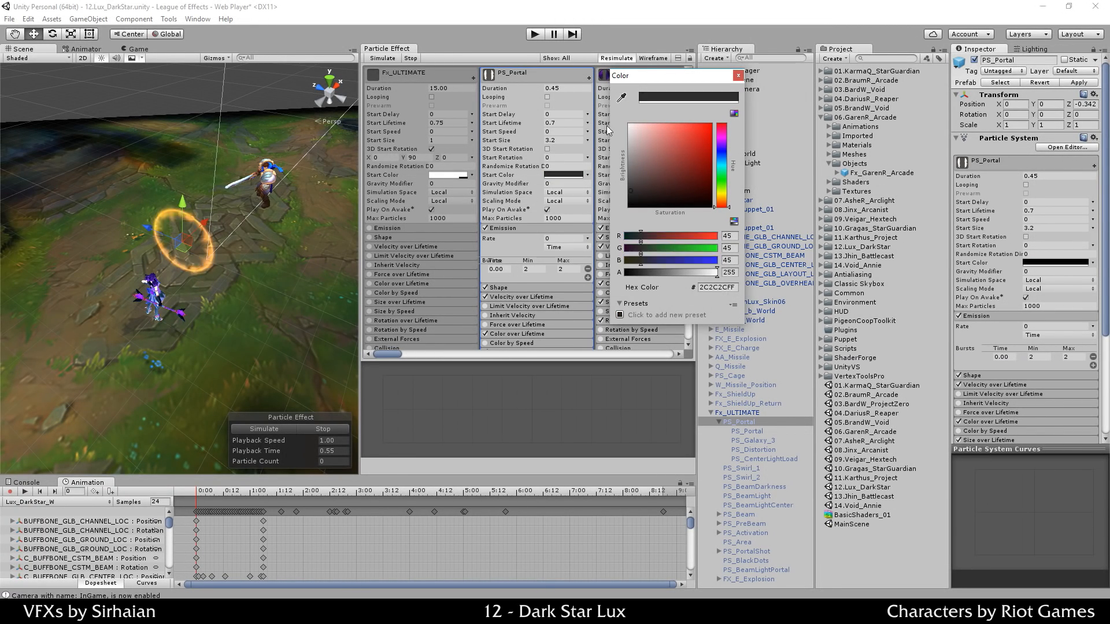
pyautogui.click(722, 163)
pyautogui.moveTo(668, 144); pyautogui.dragTo(554, 43)
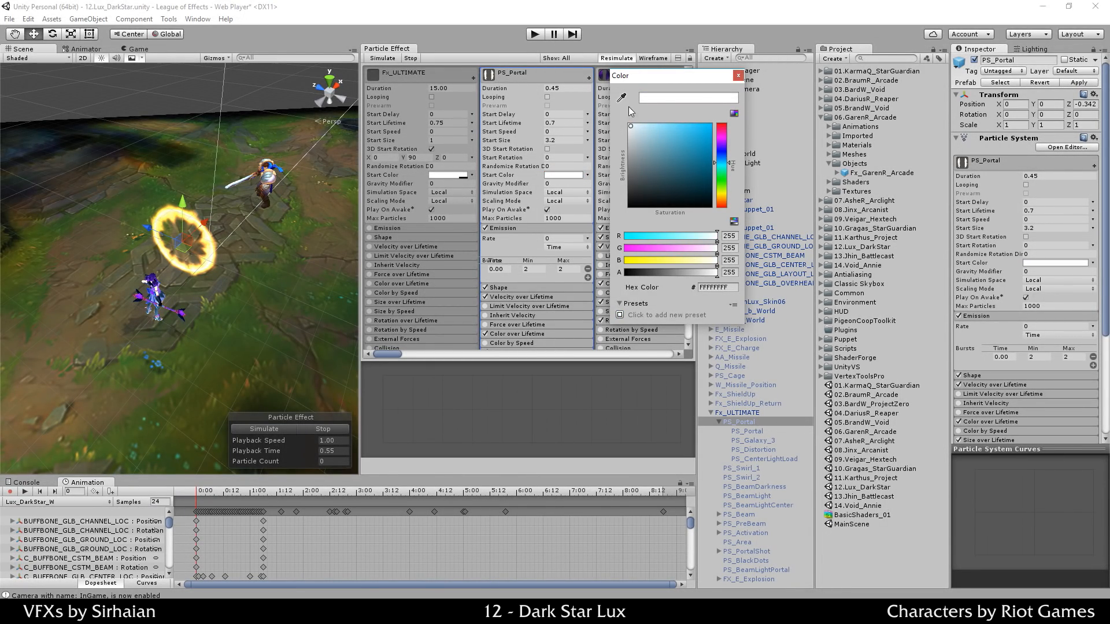
pyautogui.click(738, 75)
# Step: Expand Color over Lifetime and set the portal's start colour to pure red
pyautogui.scroll(-3, 528, 257)
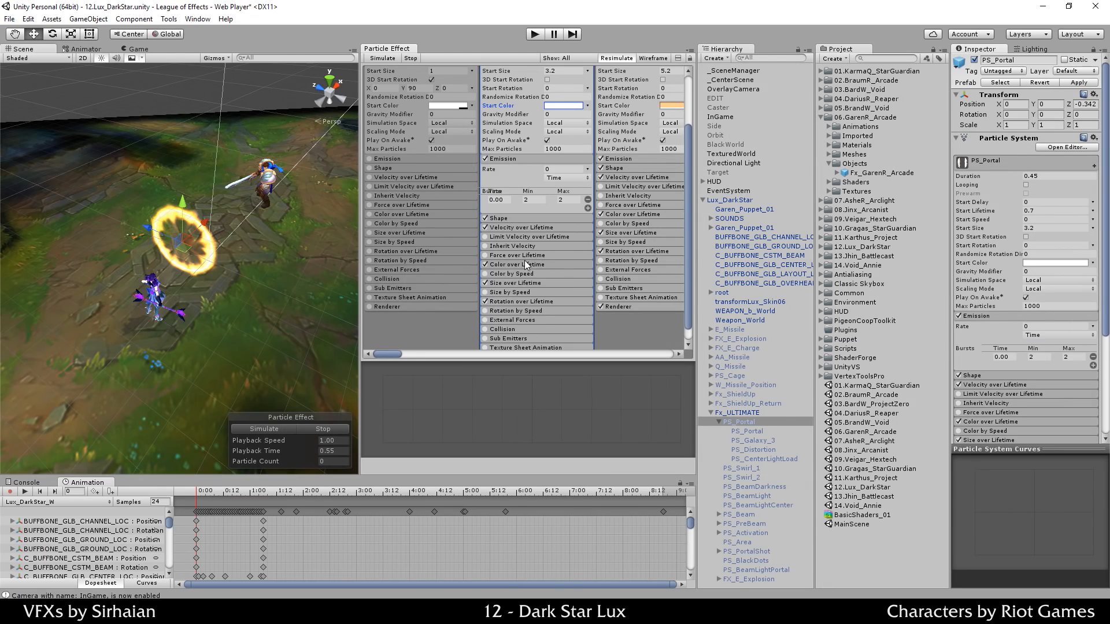
pyautogui.click(524, 261)
pyautogui.scroll(2, 560, 295)
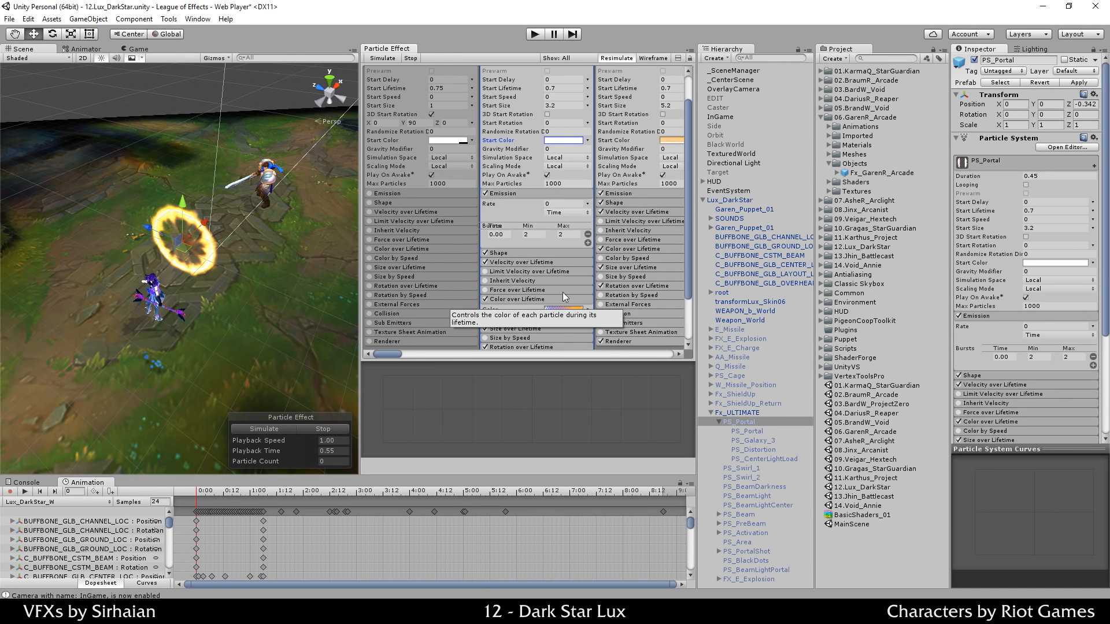
pyautogui.click(572, 140)
pyautogui.click(660, 166)
pyautogui.moveTo(698, 116); pyautogui.dragTo(728, 90)
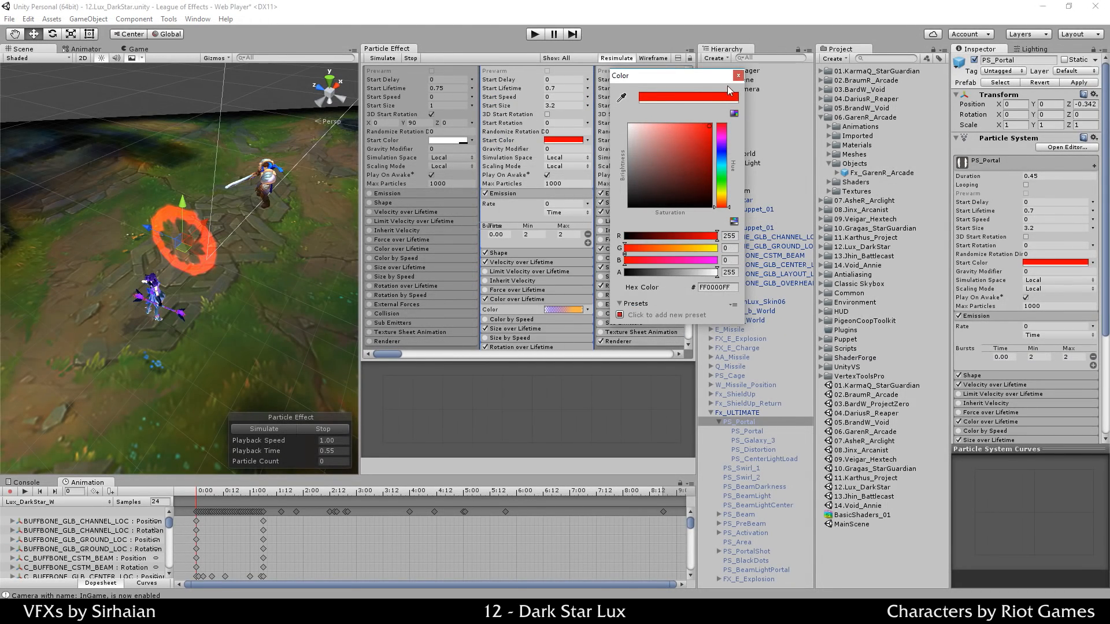
pyautogui.click(739, 76)
# Step: Preview the red ring, restore a white start colour, and set Gravity Modifier to -1
pyautogui.click(296, 430)
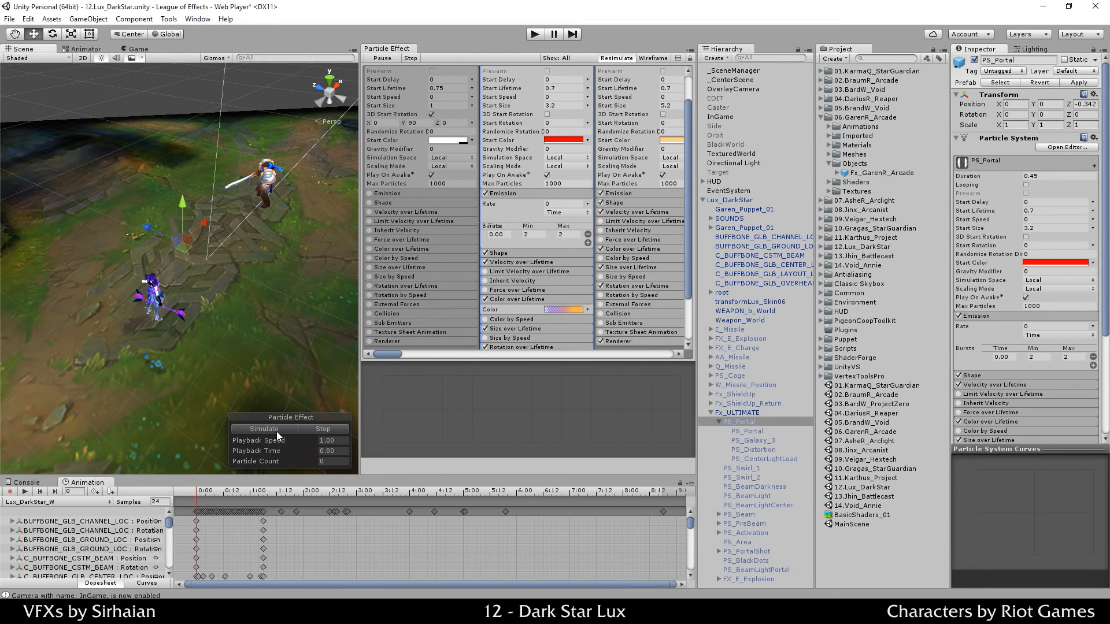
pyautogui.click(283, 429)
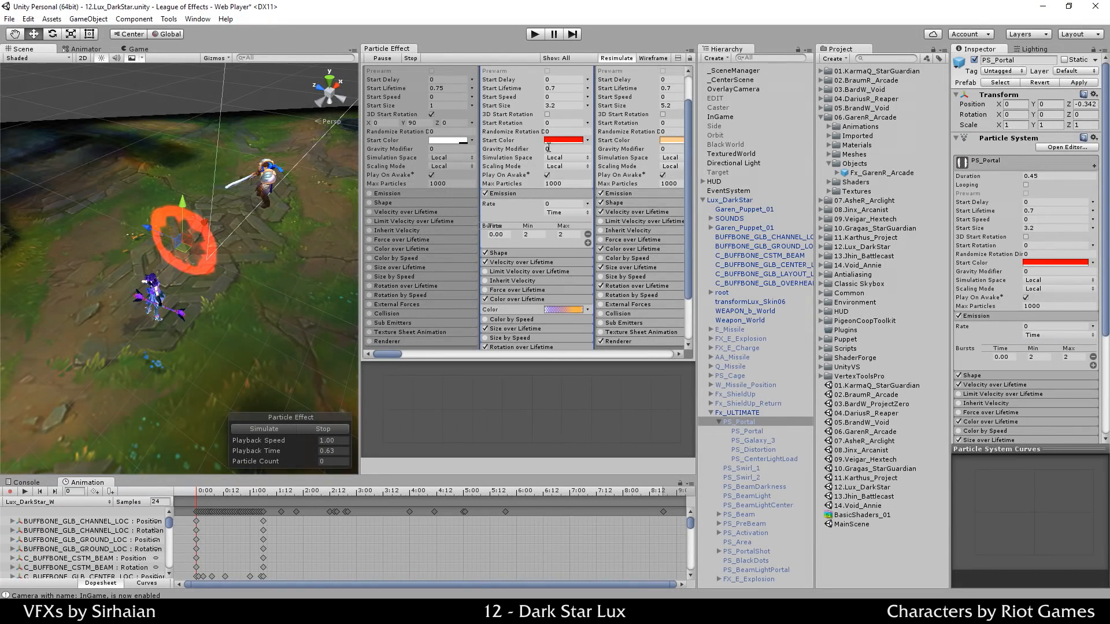
pyautogui.click(560, 140)
pyautogui.moveTo(635, 125); pyautogui.dragTo(580, 96)
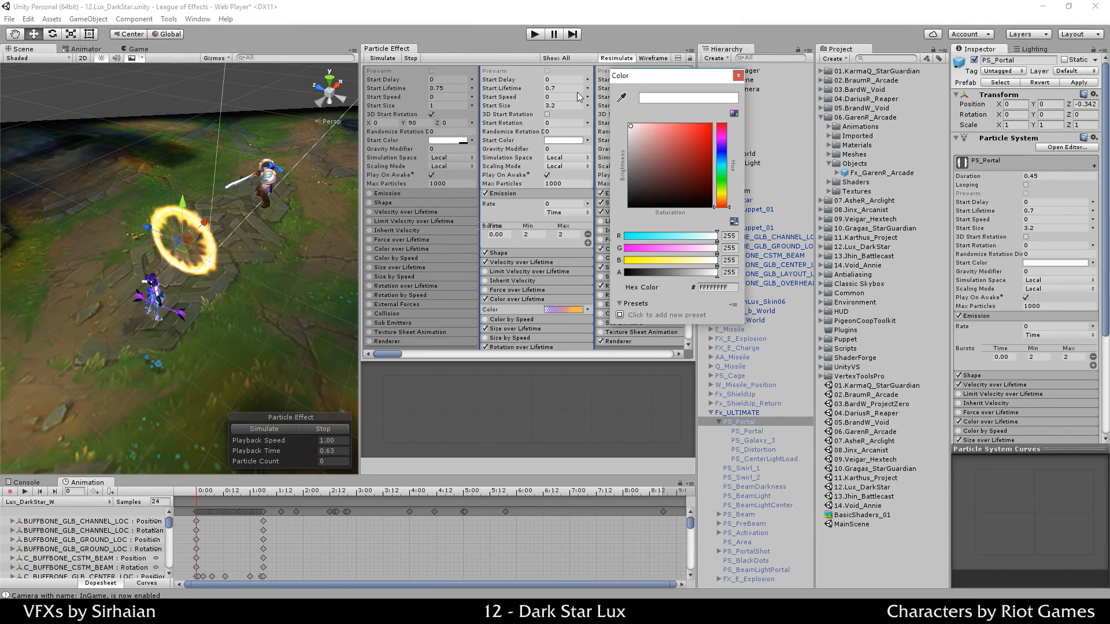
pyautogui.click(523, 220)
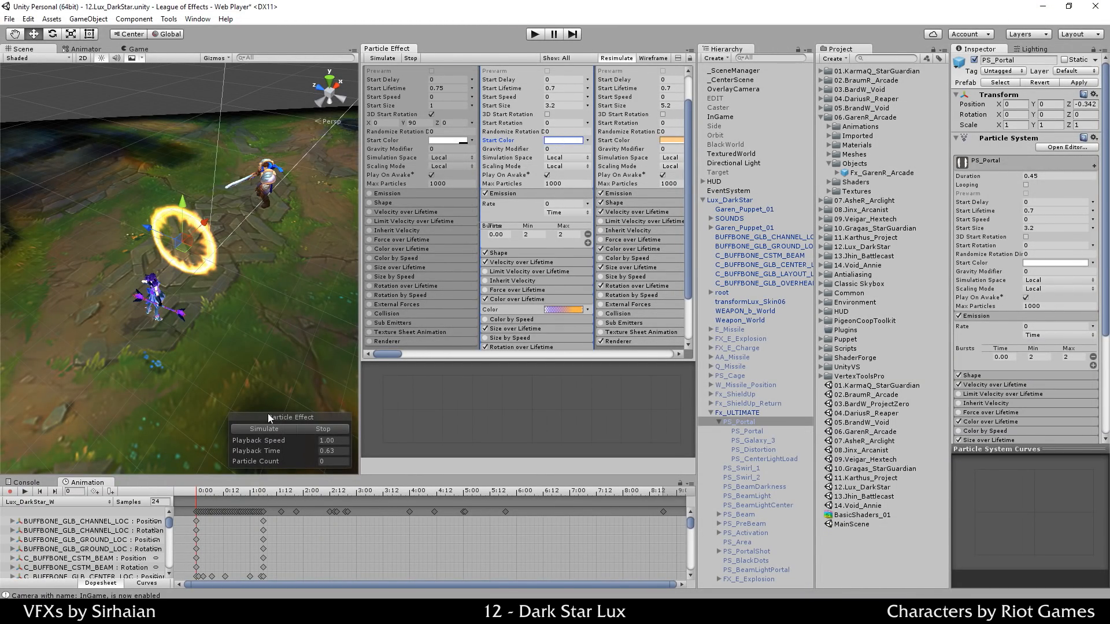
pyautogui.click(323, 429)
pyautogui.click(552, 147)
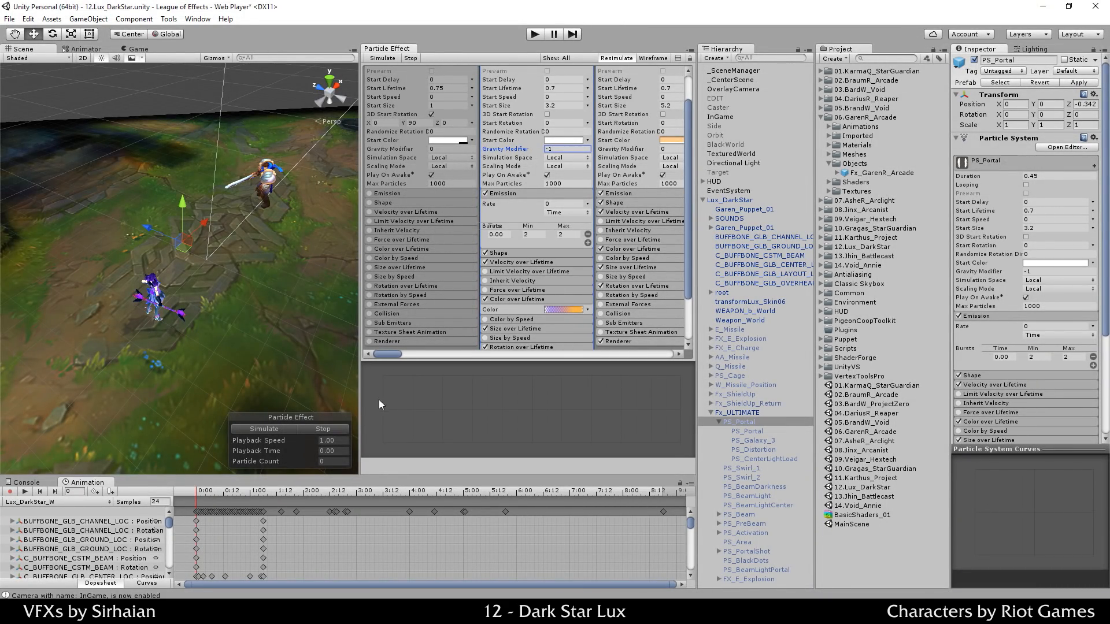
# Step: Set PS_Portal's Gravity Modifier to 0, replaying the effect to test each value
pyautogui.click(282, 428)
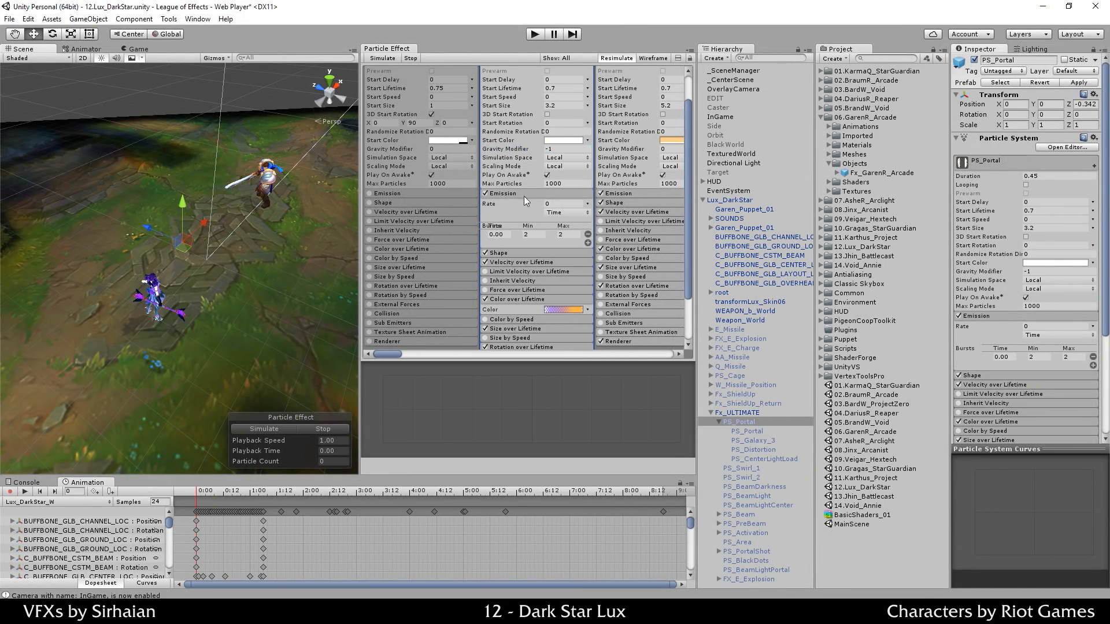
pyautogui.click(583, 149)
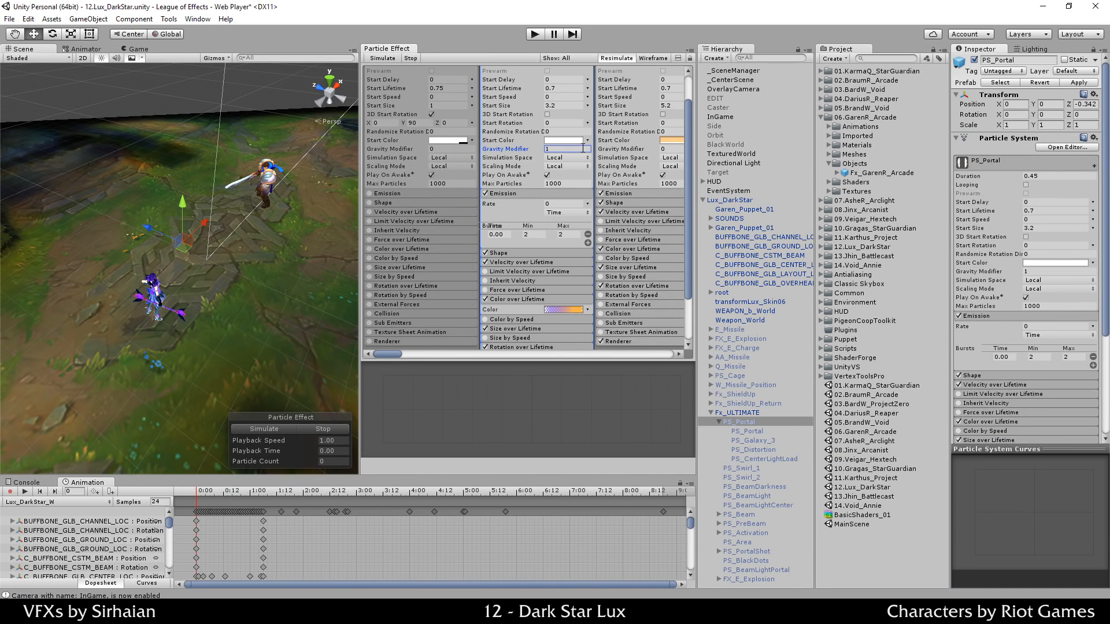
pyautogui.click(311, 428)
pyautogui.click(276, 432)
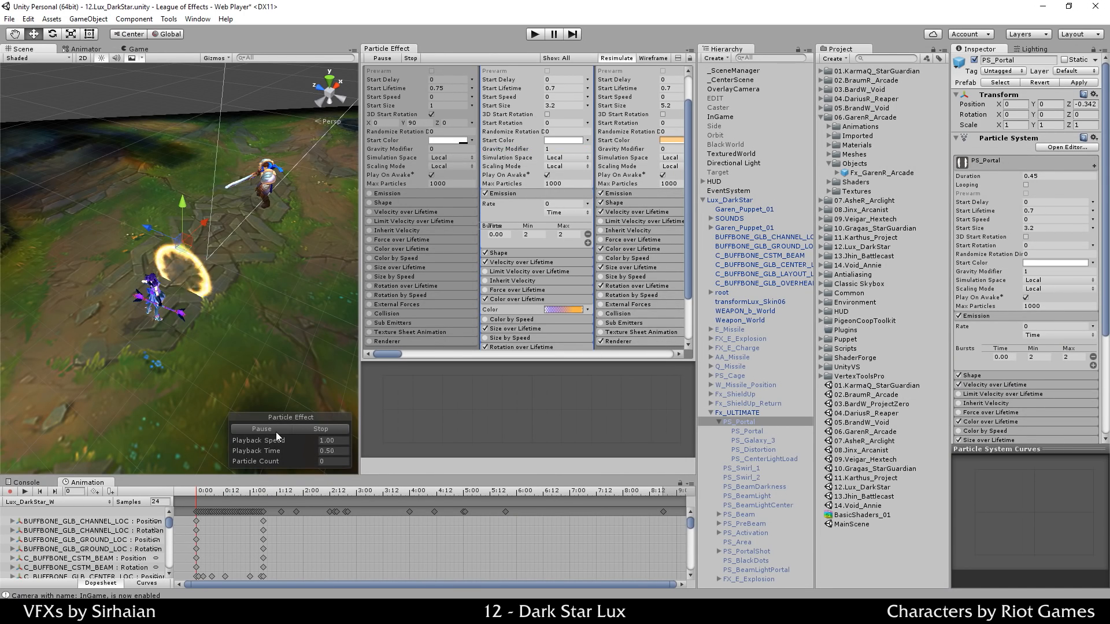
pyautogui.click(573, 148)
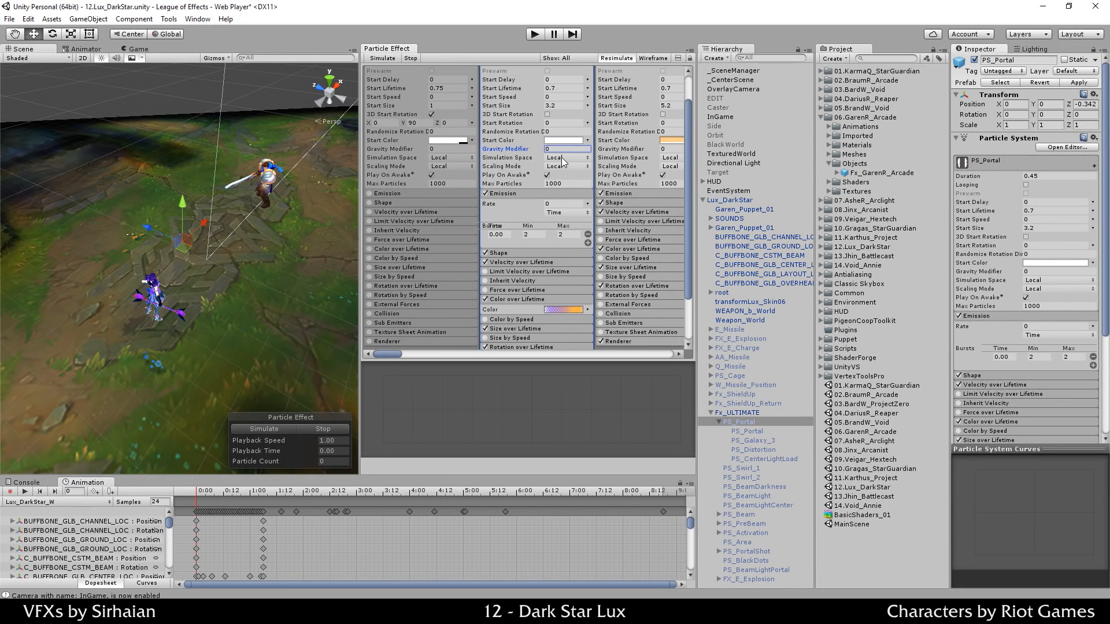
pyautogui.click(290, 429)
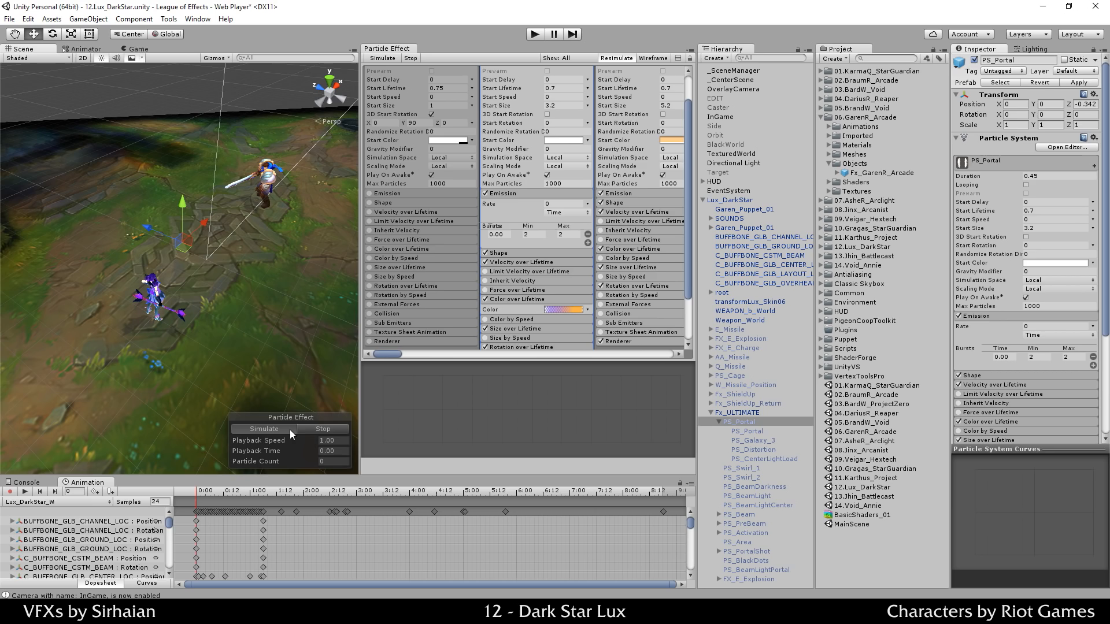
pyautogui.click(325, 429)
# Step: Turn on Looping for PS_Portal and move the ring along its Z axis while it plays
pyautogui.scroll(2, 553, 144)
pyautogui.click(546, 97)
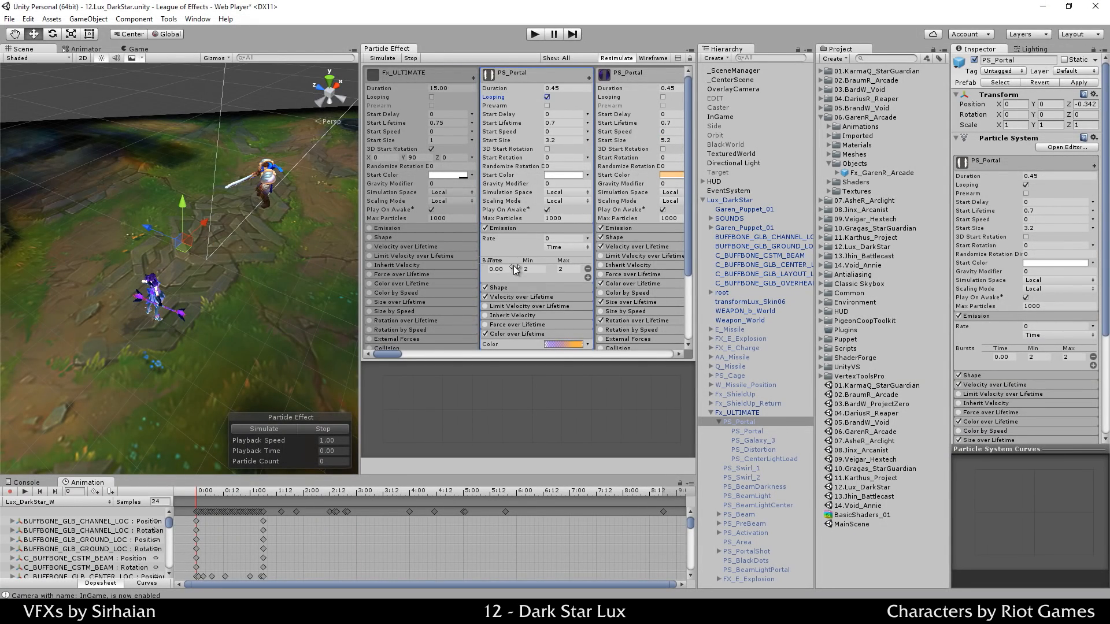
pyautogui.scroll(-3, 553, 203)
pyautogui.click(286, 429)
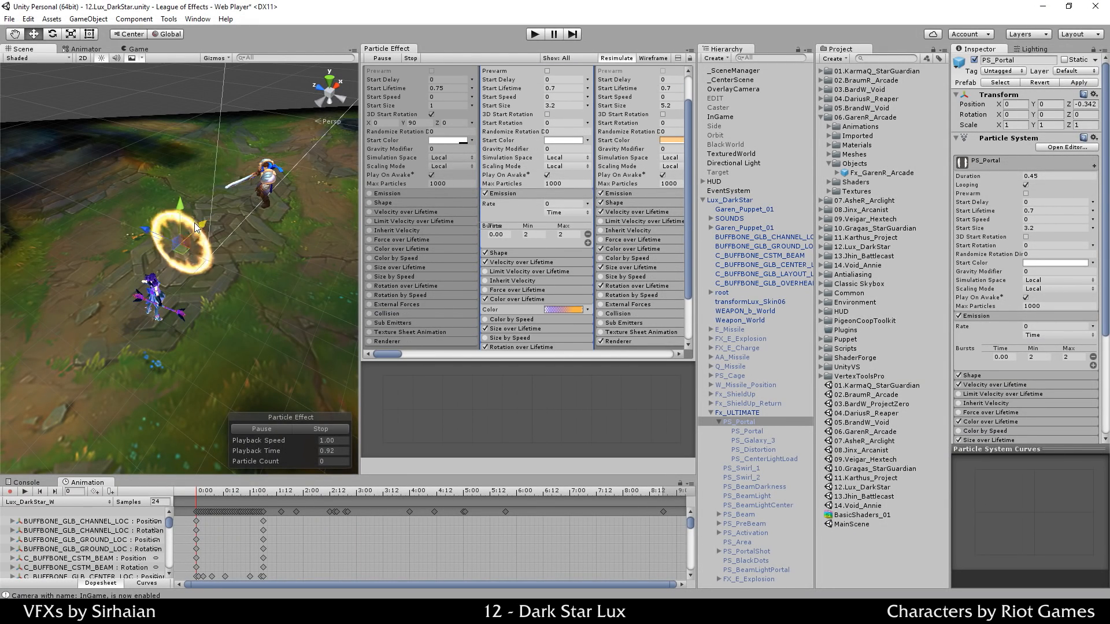
pyautogui.moveTo(143, 278); pyautogui.dragTo(212, 210)
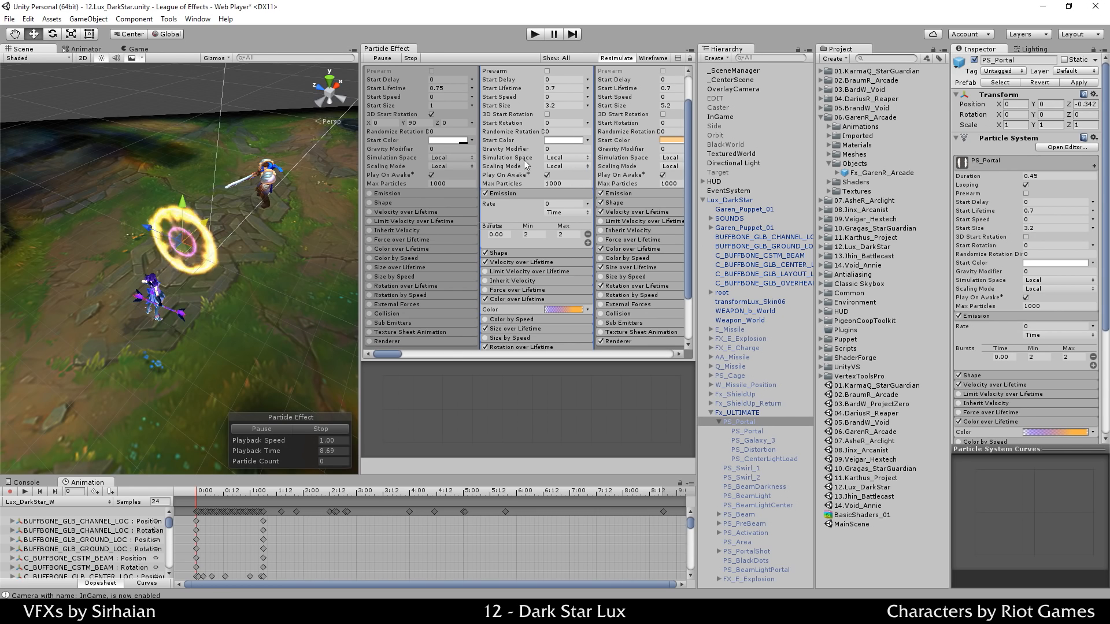
# Step: Switch Simulation Space to World and shift the ring to X -0.58, Z -0.91
pyautogui.click(560, 166)
pyautogui.click(561, 169)
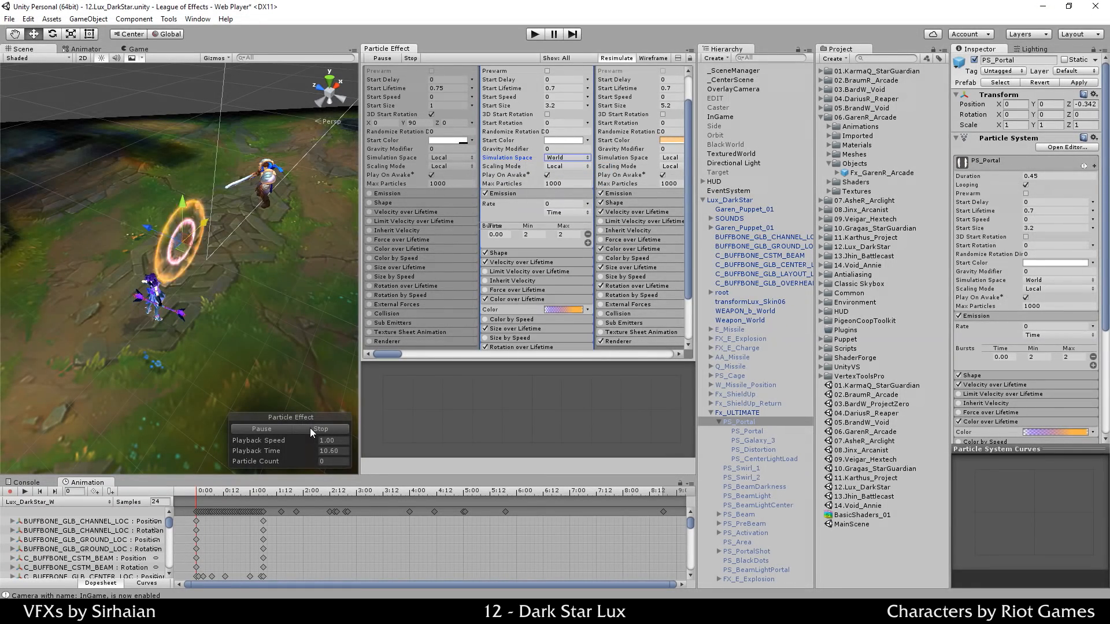
pyautogui.click(310, 429)
pyautogui.click(263, 430)
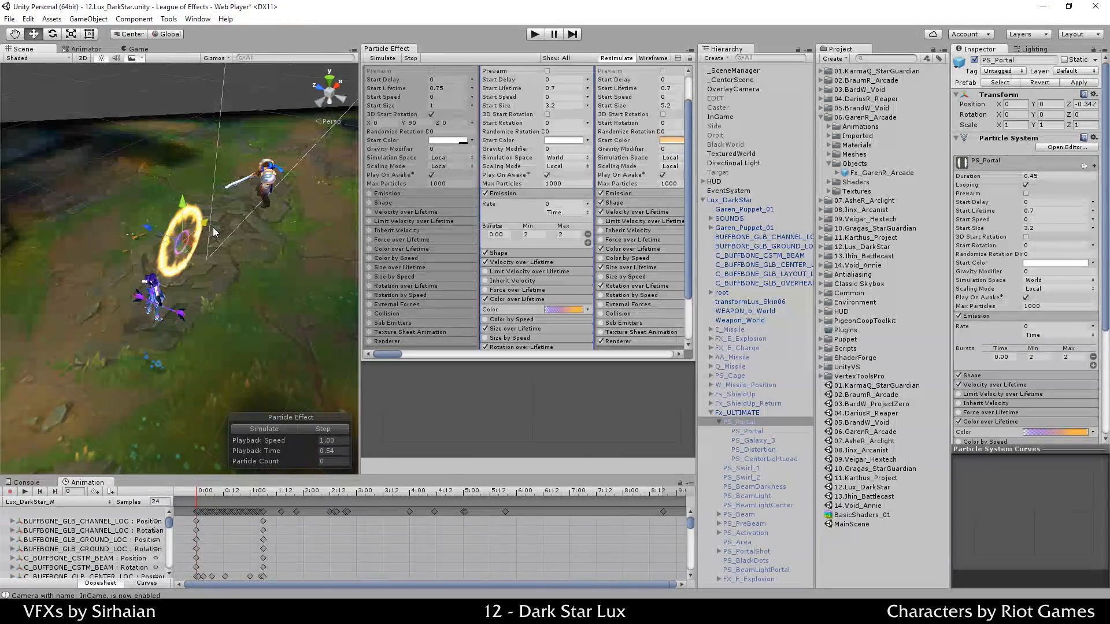
pyautogui.click(284, 432)
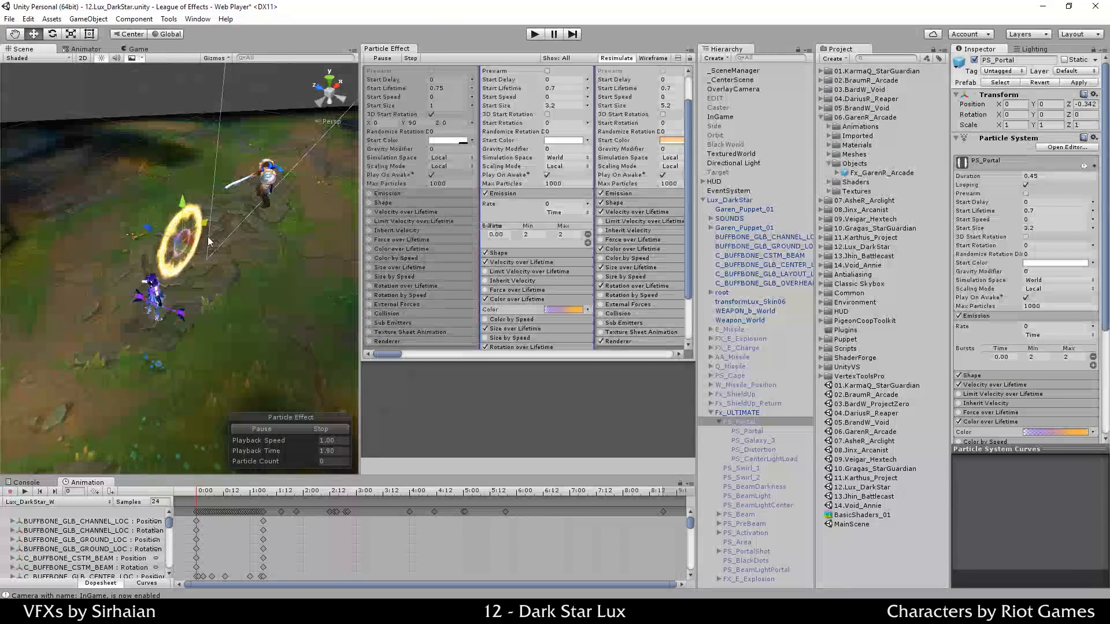
pyautogui.moveTo(202, 224); pyautogui.dragTo(165, 196)
pyautogui.click(307, 428)
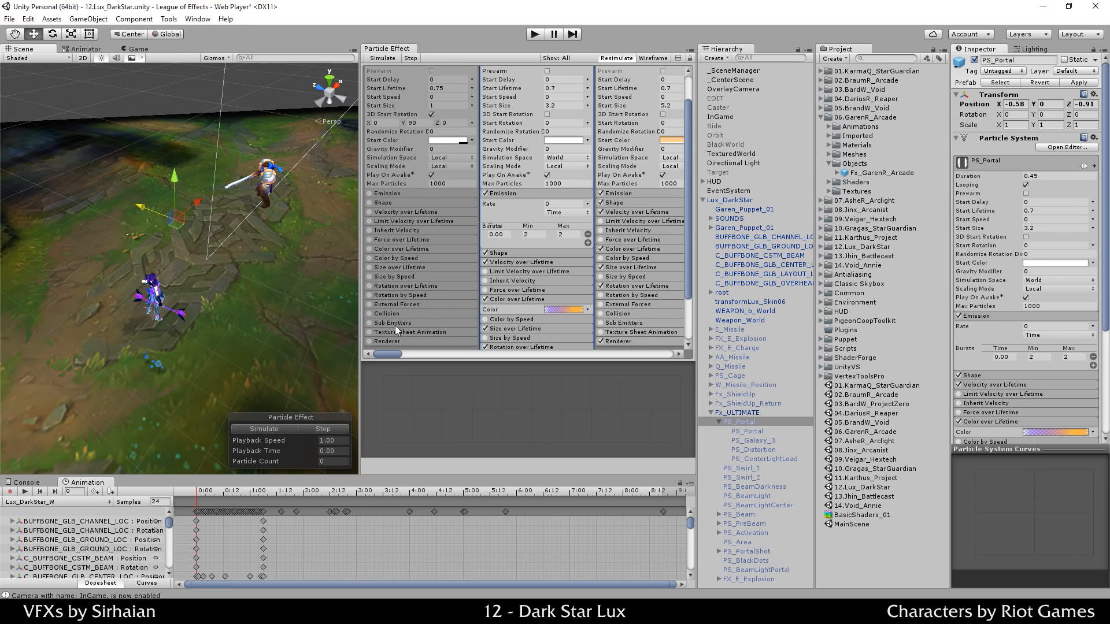
# Step: Undo PS_Portal's move and the World simulation space, returning it to Local
pyautogui.hotkey('ctrl', 'z')
pyautogui.hotkey('ctrl', 'z')
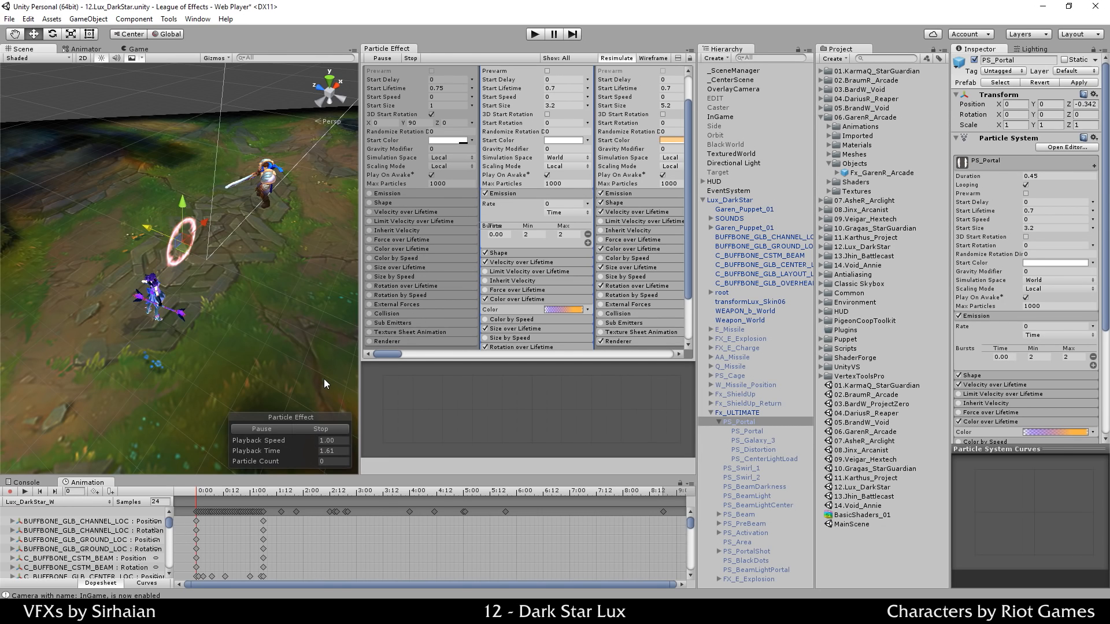
pyautogui.hotkey('ctrl', 'z')
pyautogui.click(298, 428)
pyautogui.click(277, 431)
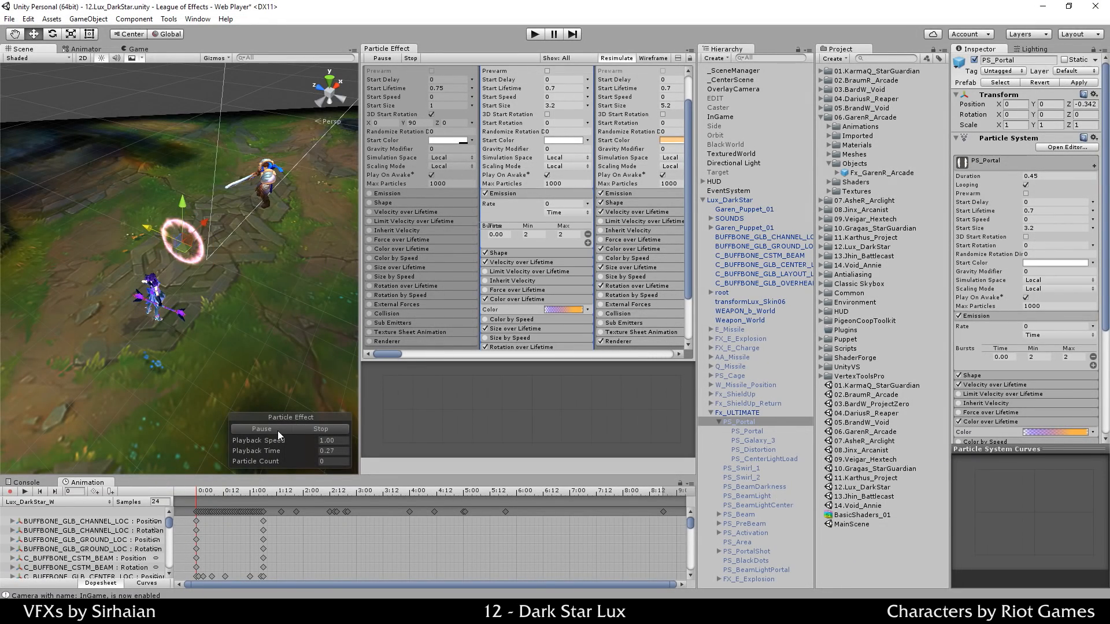
pyautogui.click(278, 431)
# Step: Turn off Looping for PS_Portal
pyautogui.scroll(1, 546, 118)
pyautogui.click(552, 99)
pyautogui.click(552, 99)
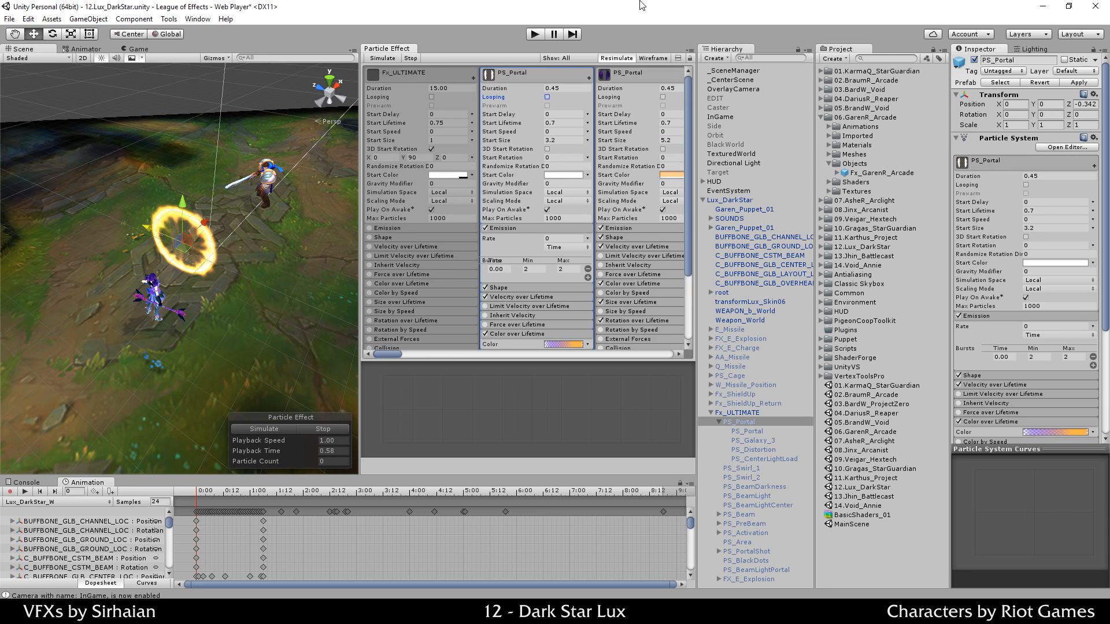
pyautogui.scroll(-2, 552, 110)
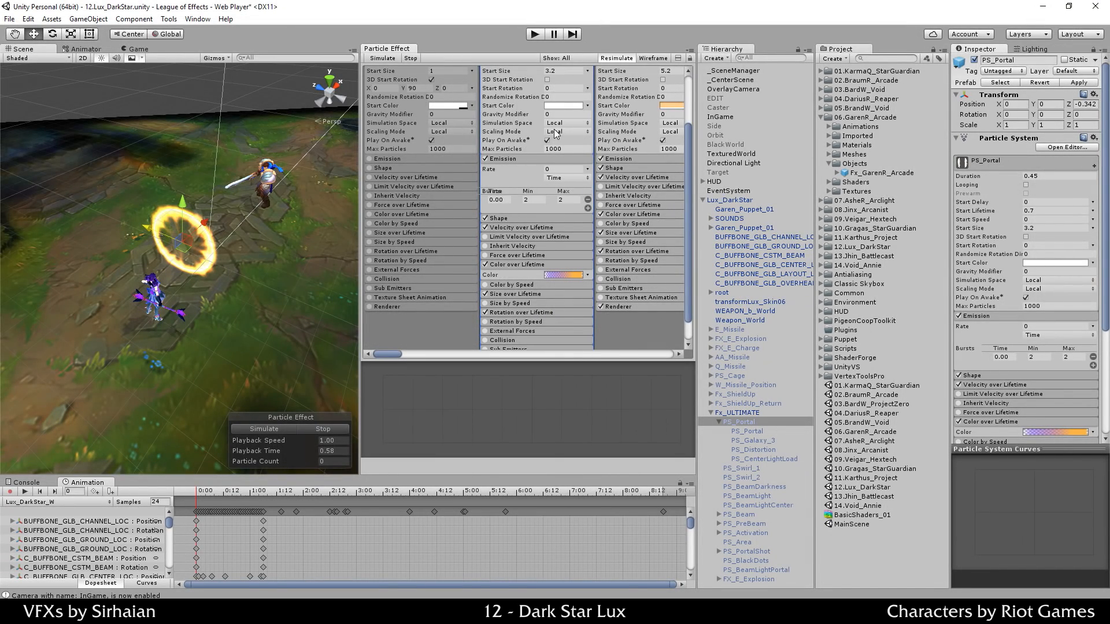
pyautogui.click(310, 429)
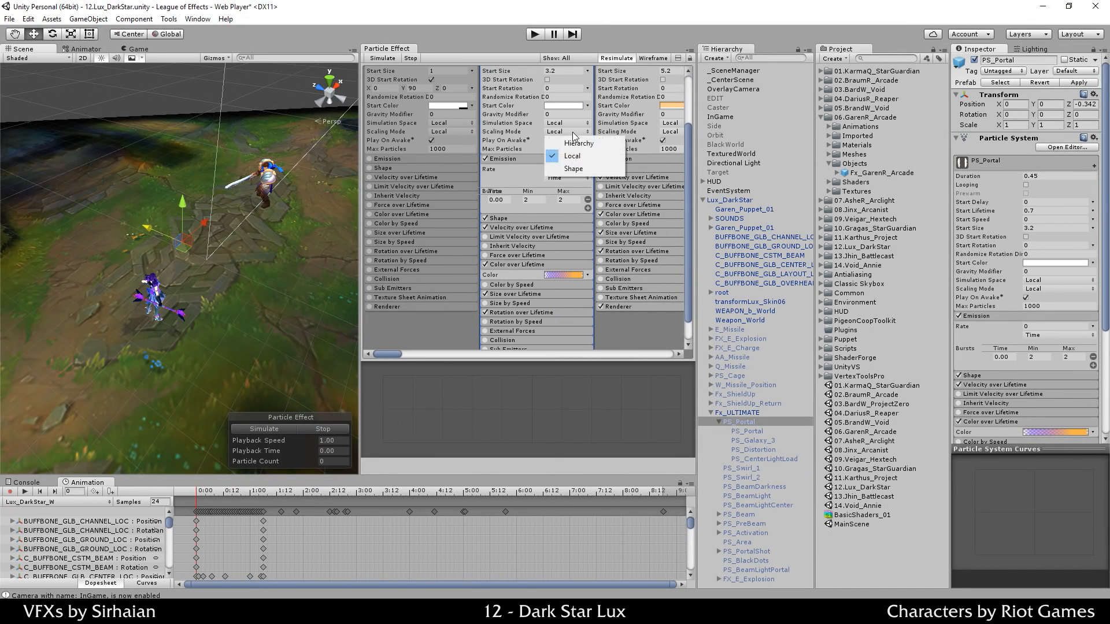
# Step: Set PS_Portal's Scaling Mode to Hierarchy, preview it, and select Fx_ULTIMATE
pyautogui.click(572, 132)
pyautogui.click(586, 145)
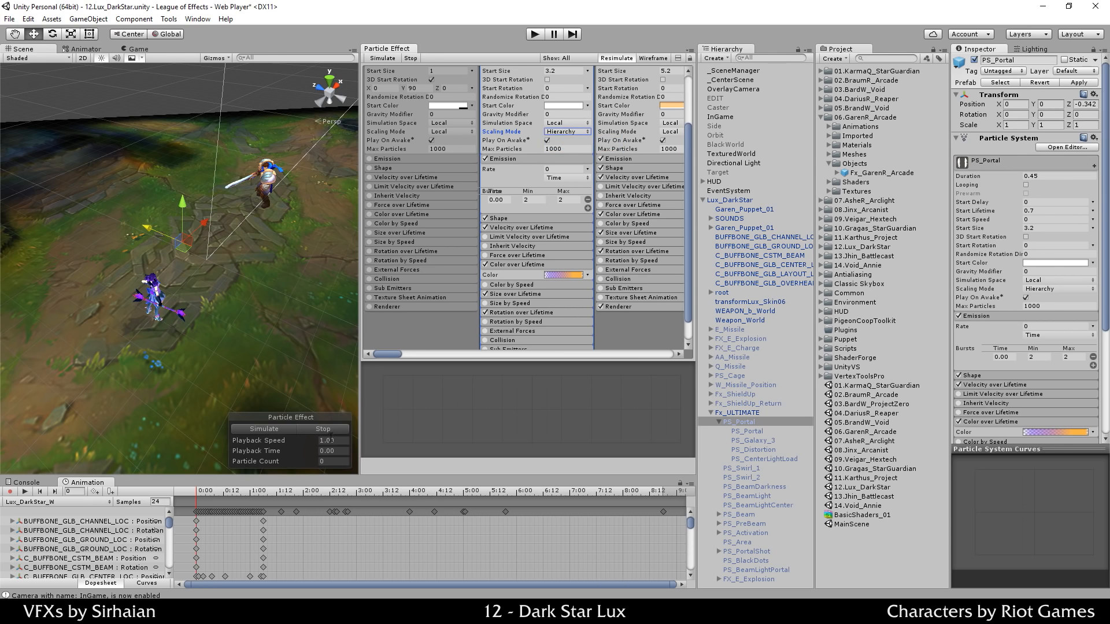
pyautogui.click(287, 428)
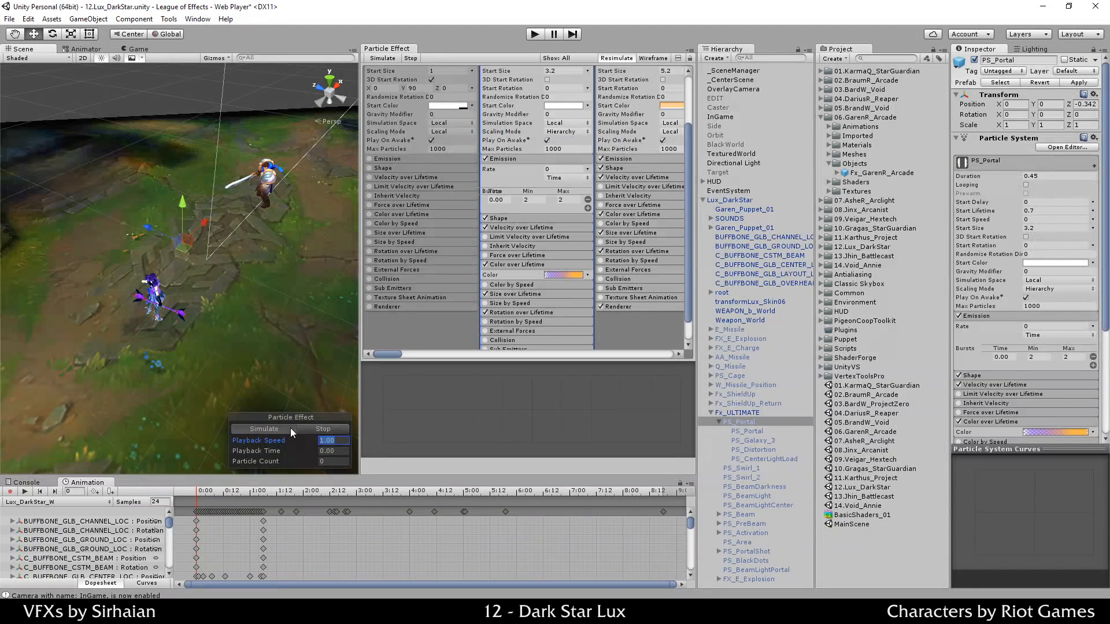
pyautogui.click(290, 428)
pyautogui.click(305, 430)
pyautogui.click(764, 411)
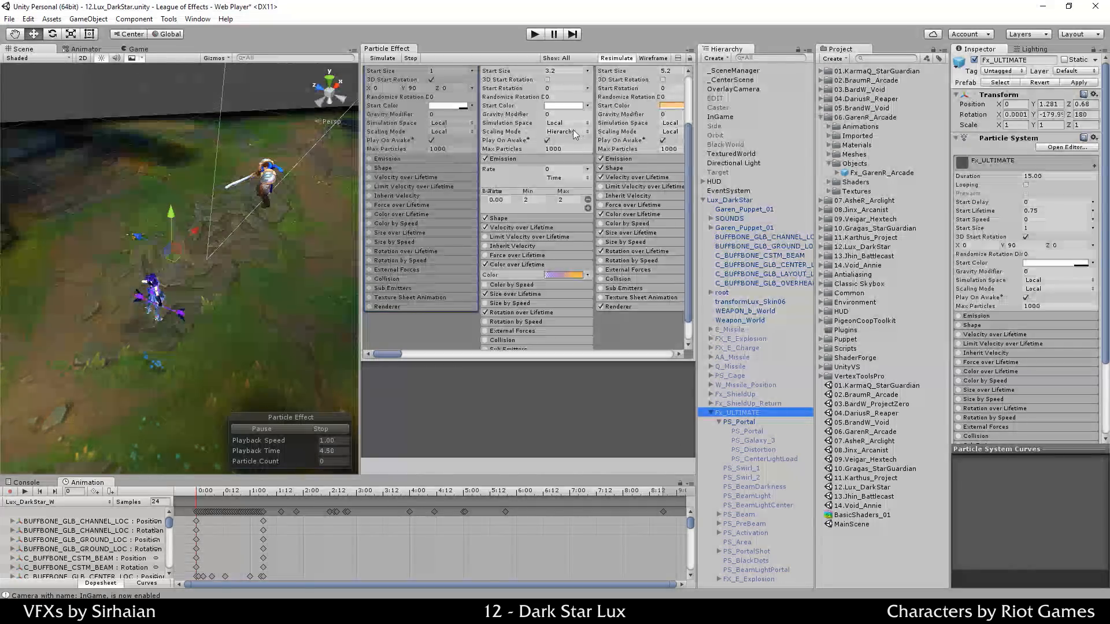
# Step: Try a scale of 2 on Fx_ULTIMATE's Transform and preview the effect
pyautogui.click(1021, 123)
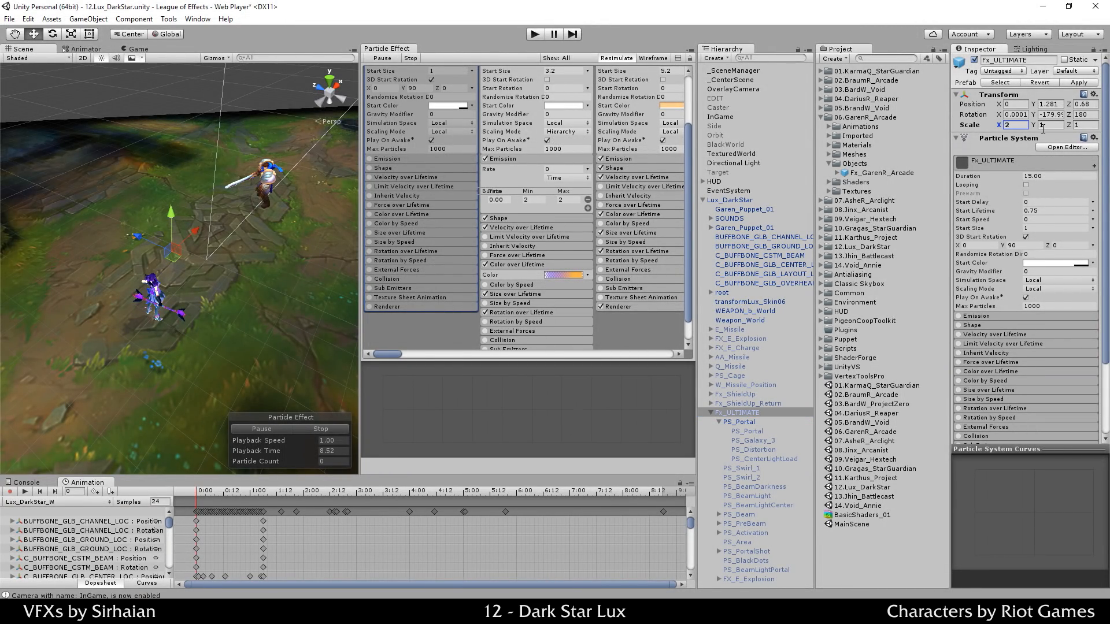
pyautogui.press('Tab')
pyautogui.write('2')
pyautogui.press('Tab')
pyautogui.write('2')
pyautogui.click(288, 426)
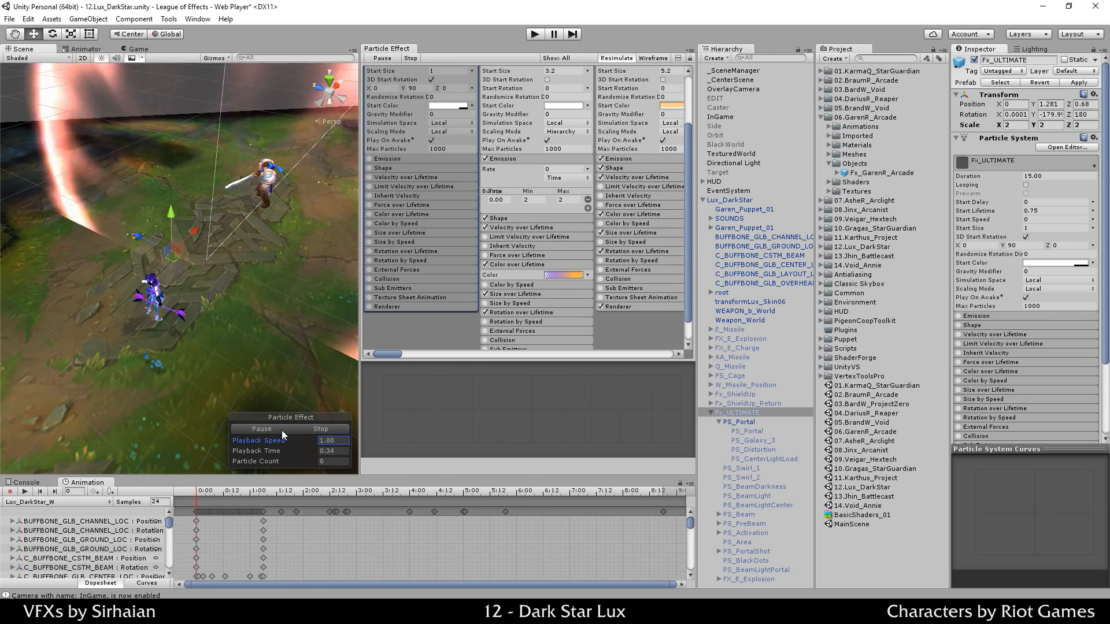
pyautogui.click(282, 431)
# Step: Set PS_Portal's Scaling Mode to Local and preview the larger ring
pyautogui.click(564, 131)
pyautogui.click(567, 152)
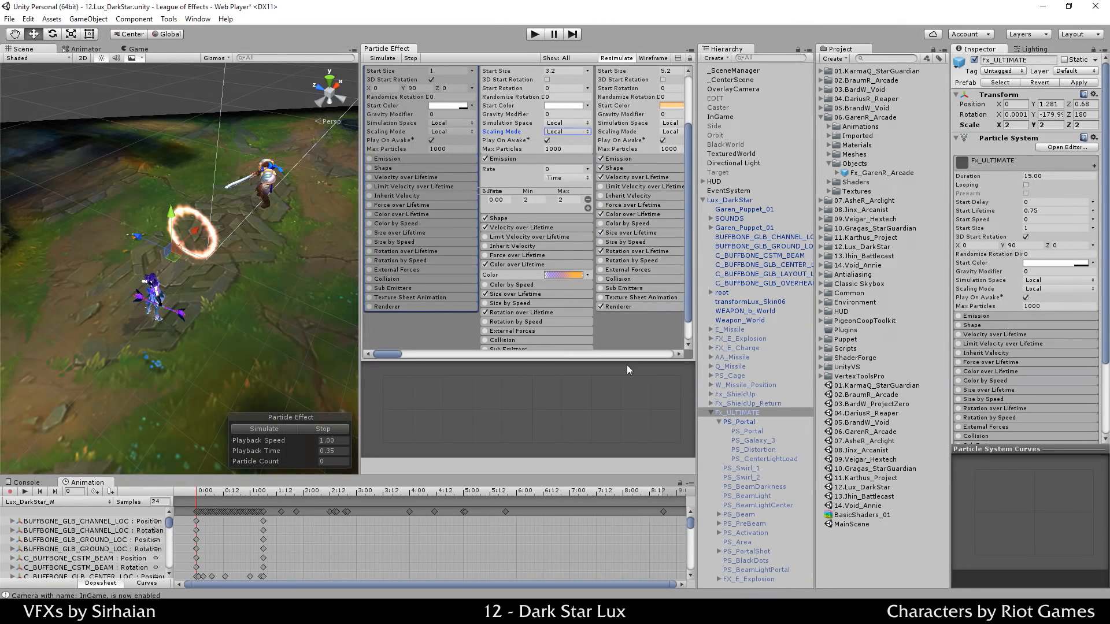
pyautogui.click(315, 422)
pyautogui.click(304, 426)
pyautogui.click(291, 428)
pyautogui.click(291, 428)
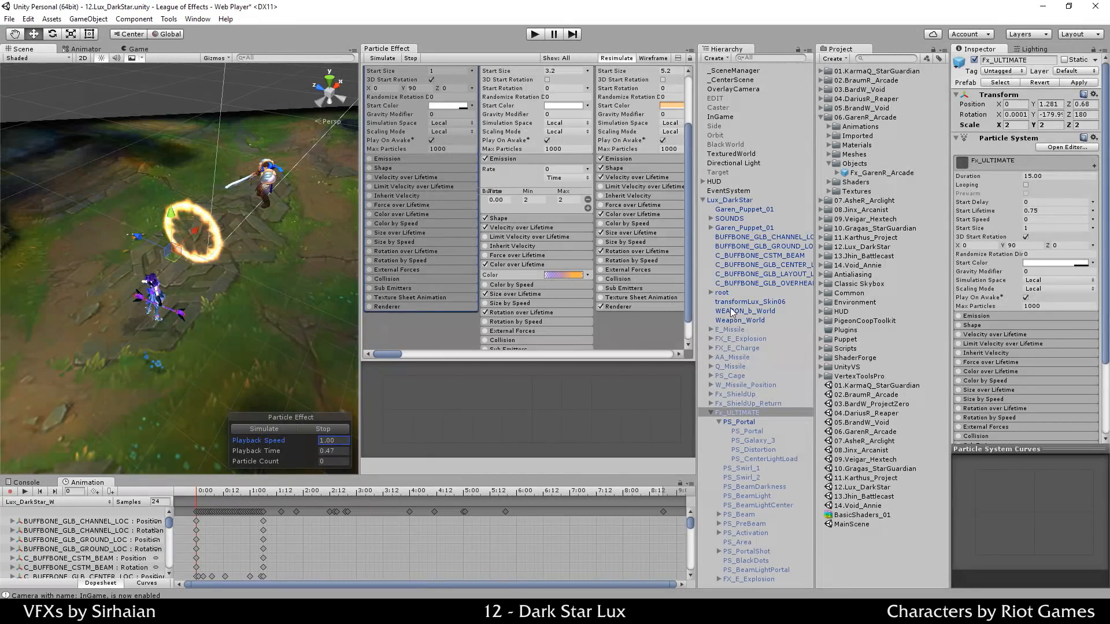
# Step: Return Fx_ULTIMATE's scale to 1 on X, Y and Z and replay the effect
pyautogui.click(1021, 124)
pyautogui.write('1')
pyautogui.press('Tab')
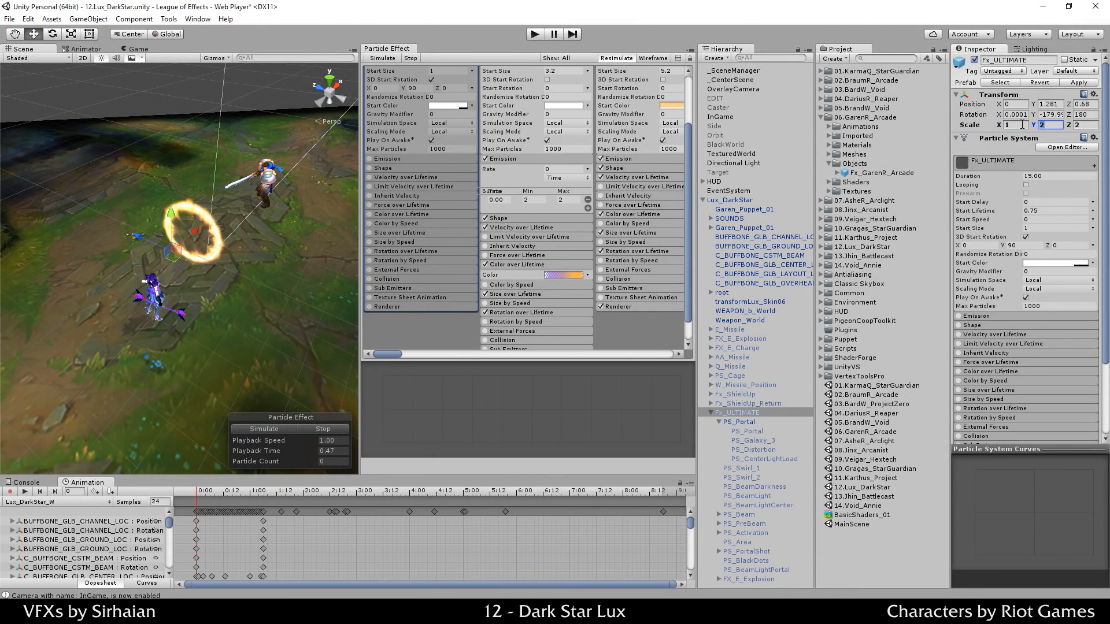
pyautogui.write('1')
pyautogui.press('Tab')
pyautogui.write('1')
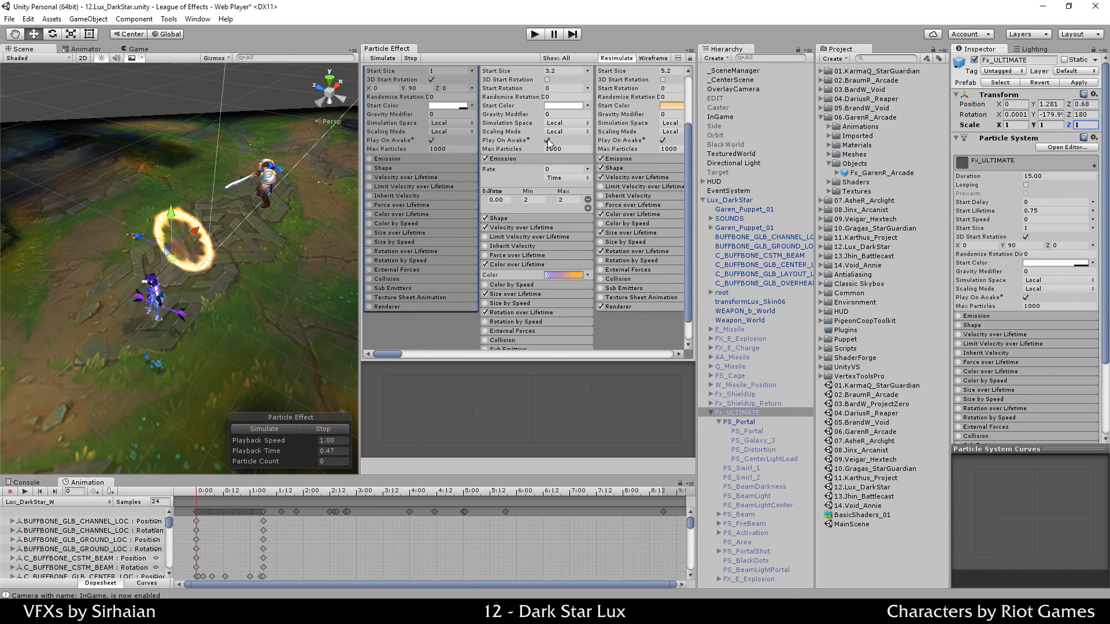
pyautogui.click(322, 440)
pyautogui.click(296, 428)
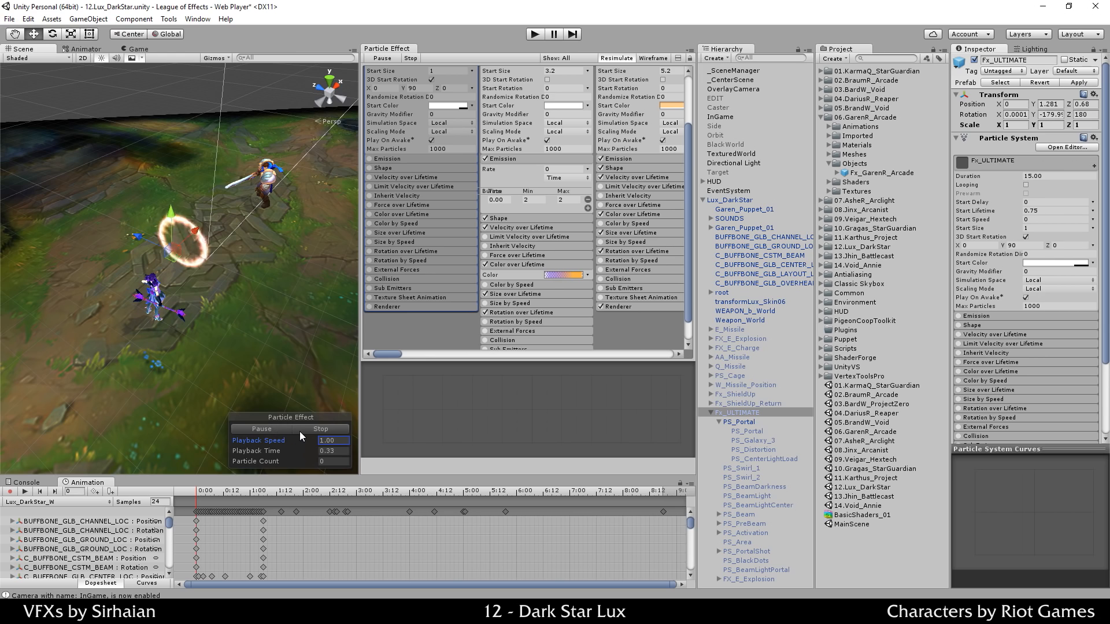
pyautogui.click(315, 430)
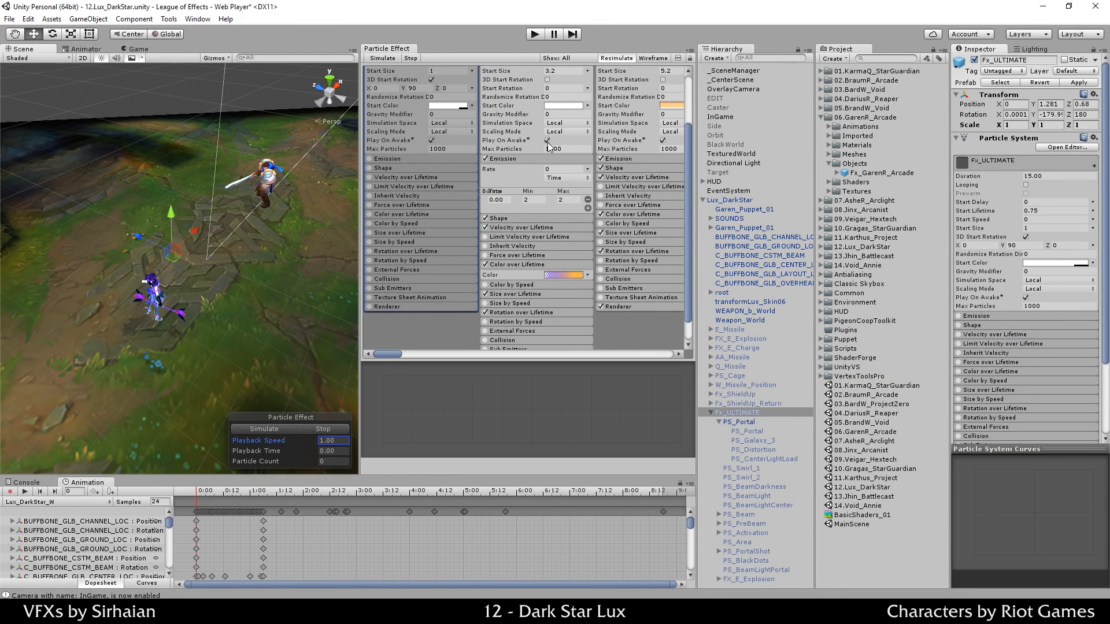
# Step: Find PS_Portal's Max Particles field, currently 1000, and select it for editing
pyautogui.scroll(3, 533, 205)
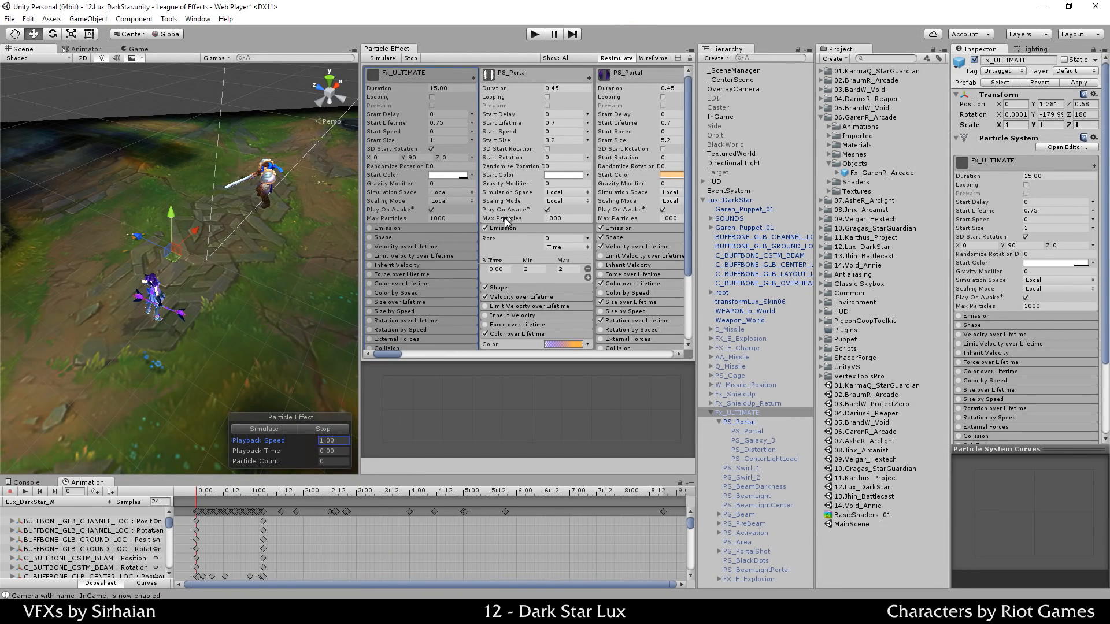
pyautogui.scroll(-2, 504, 217)
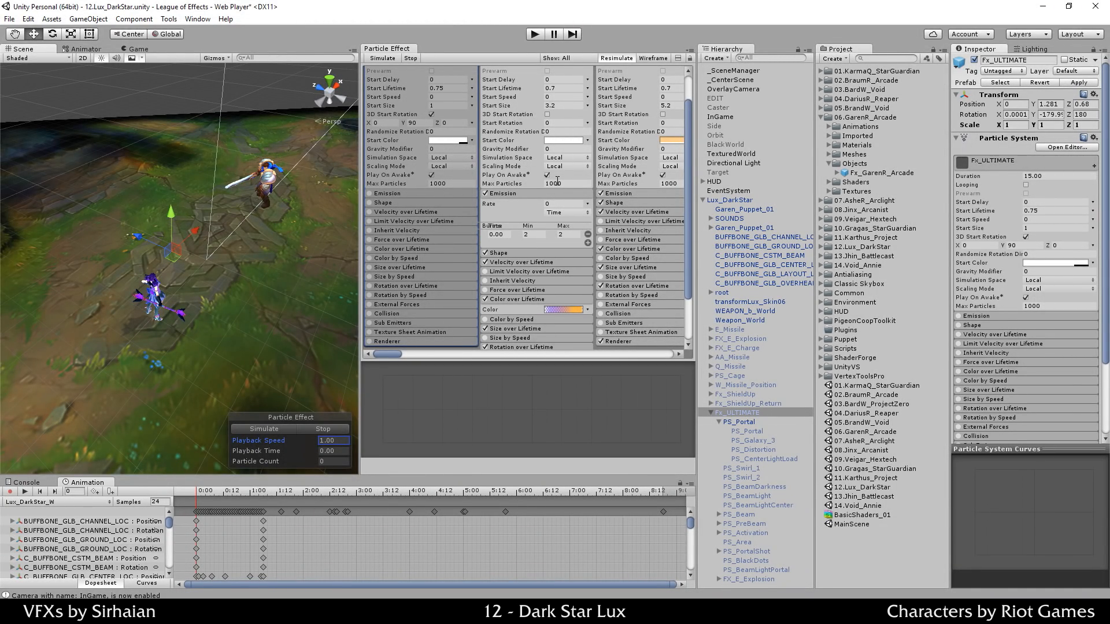
pyautogui.click(559, 183)
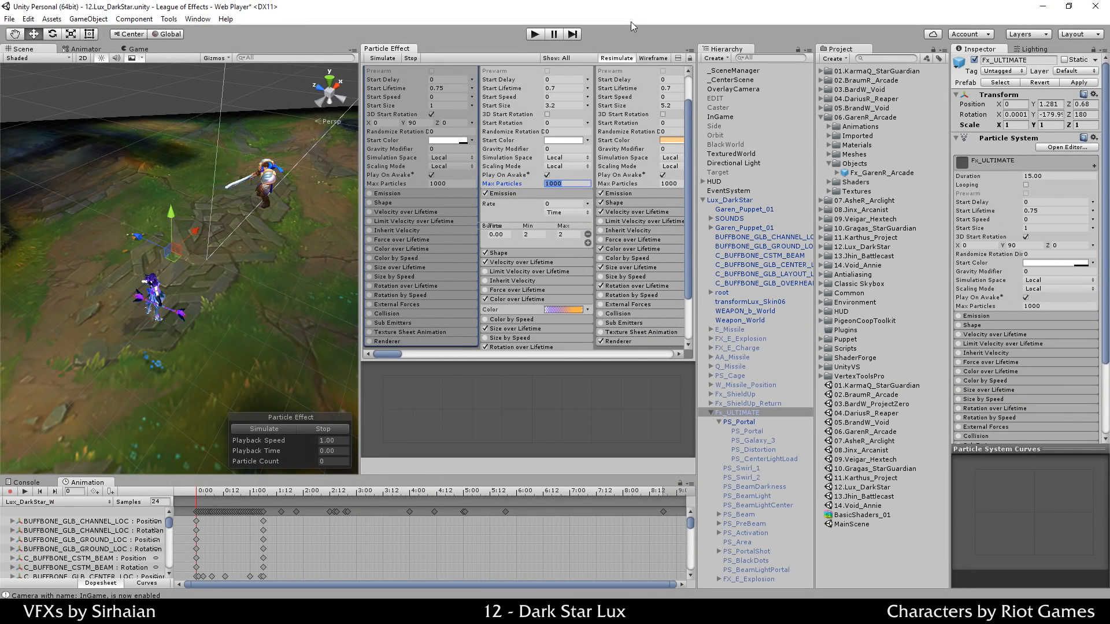
# Step: Enter 1 as PS_Portal's Max Particles and preview the ring
pyautogui.write('1')
pyautogui.click(308, 436)
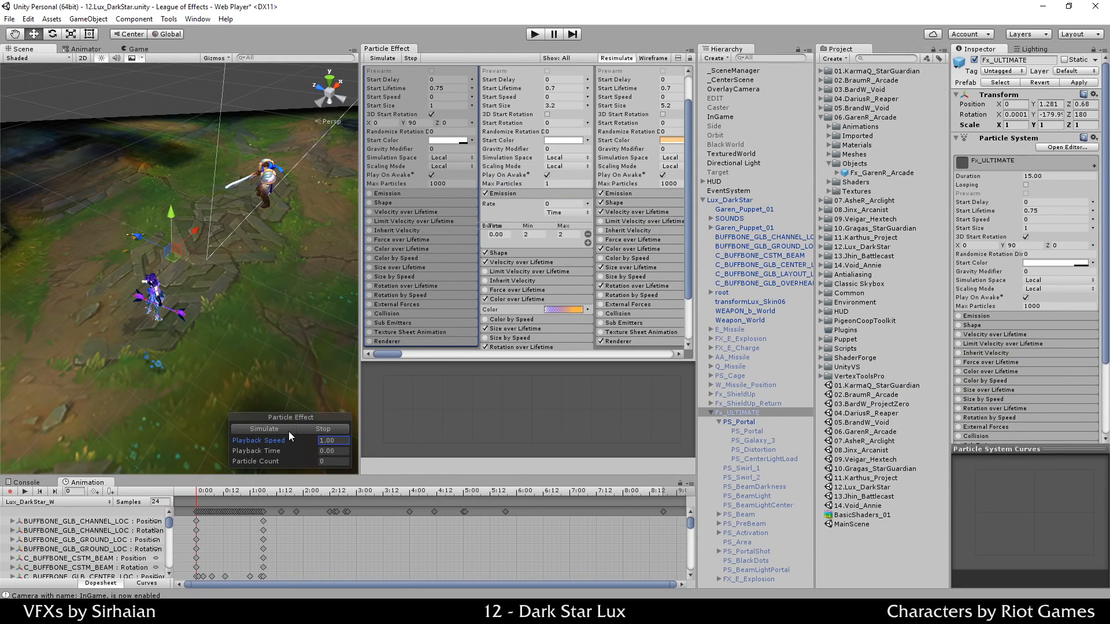
pyautogui.click(287, 431)
pyautogui.click(315, 433)
pyautogui.click(292, 433)
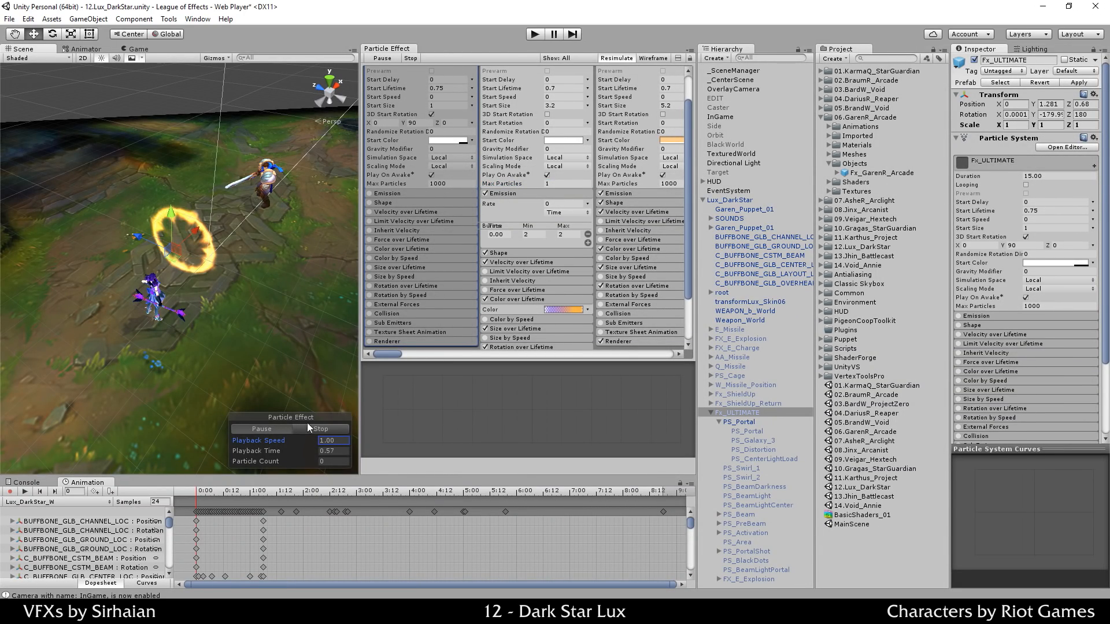
# Step: Change Max Particles to 2 and replay the portal ring to inspect it
pyautogui.click(565, 180)
pyautogui.write('2')
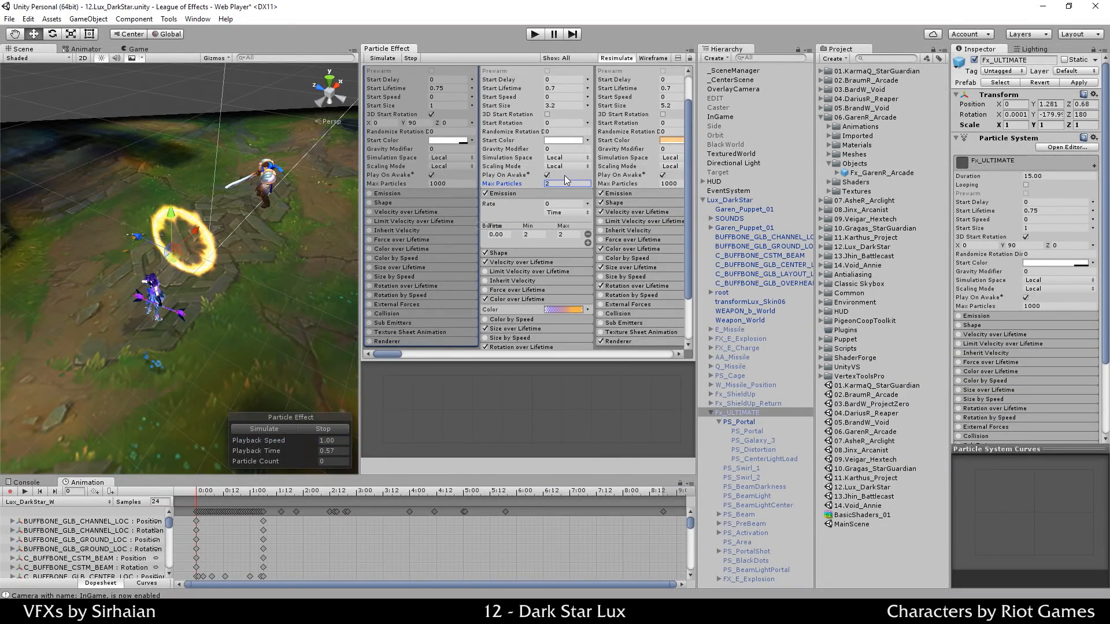
pyautogui.click(279, 429)
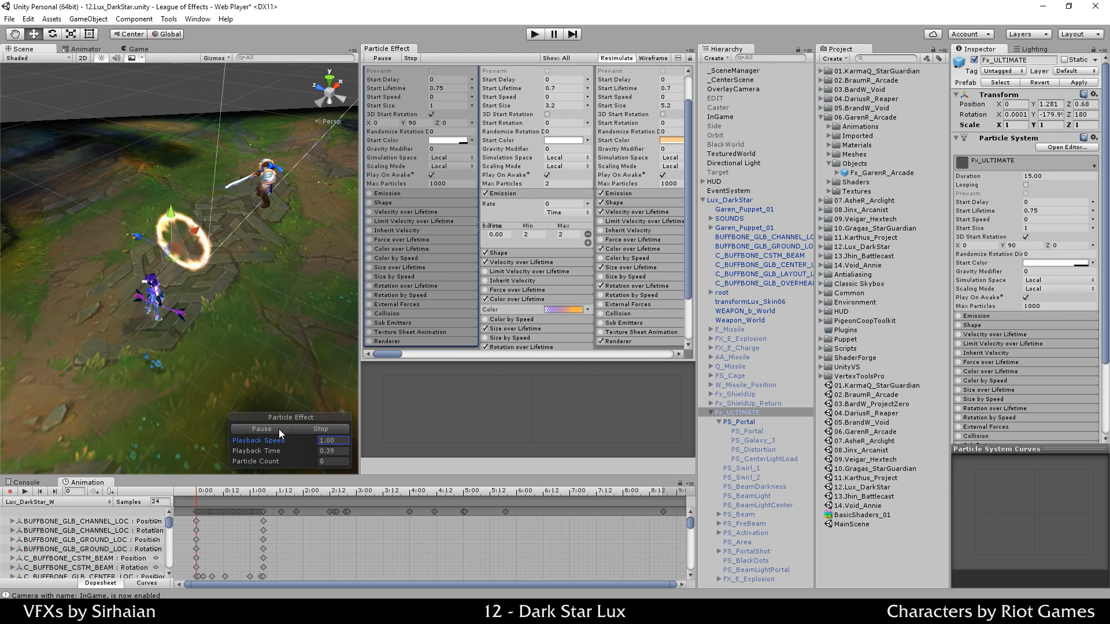
pyautogui.click(309, 431)
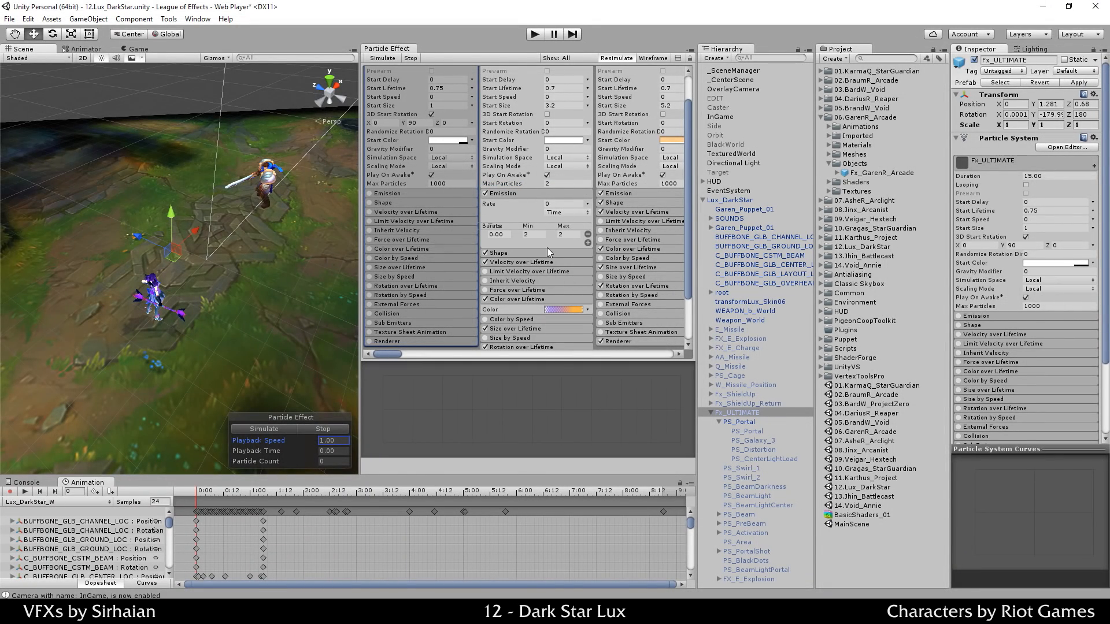
pyautogui.scroll(3, 580, 162)
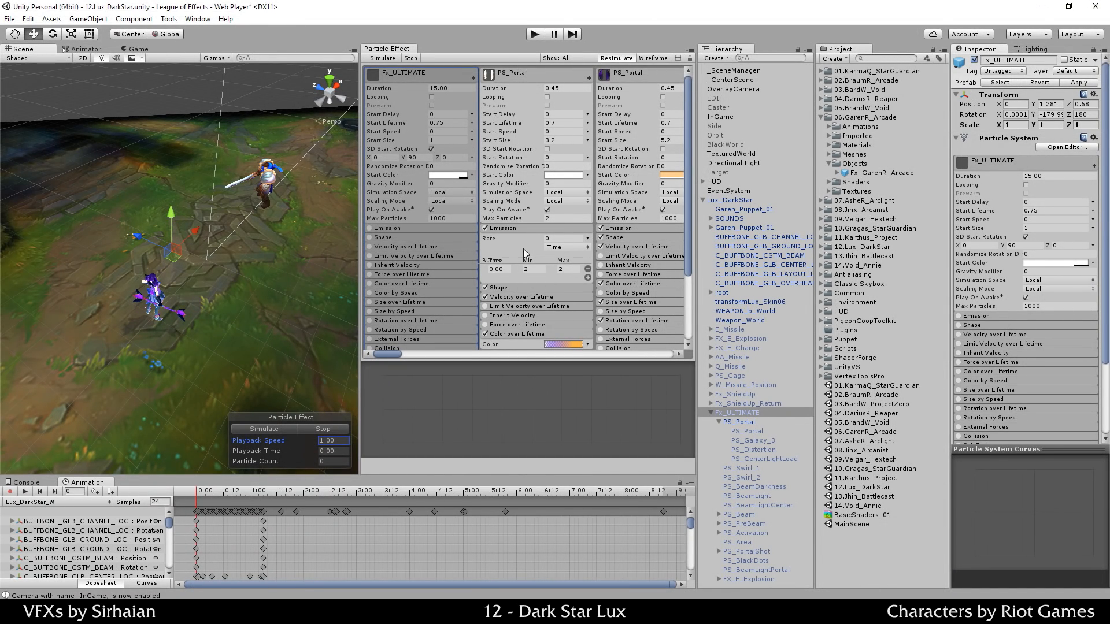
pyautogui.click(287, 430)
pyautogui.click(310, 428)
pyautogui.click(271, 431)
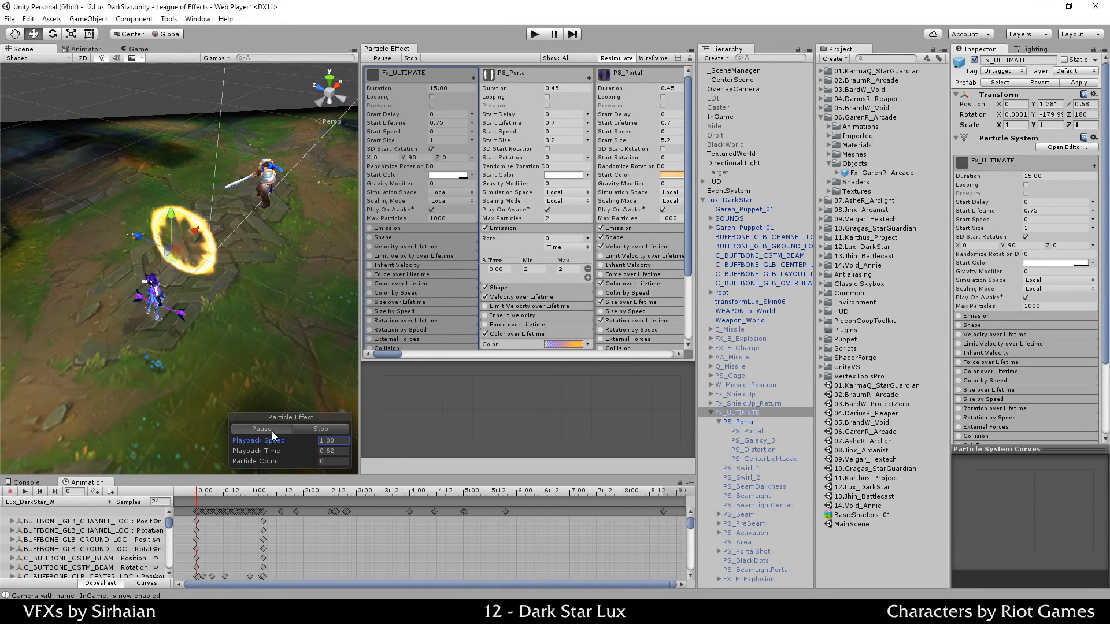
pyautogui.click(272, 431)
pyautogui.click(286, 430)
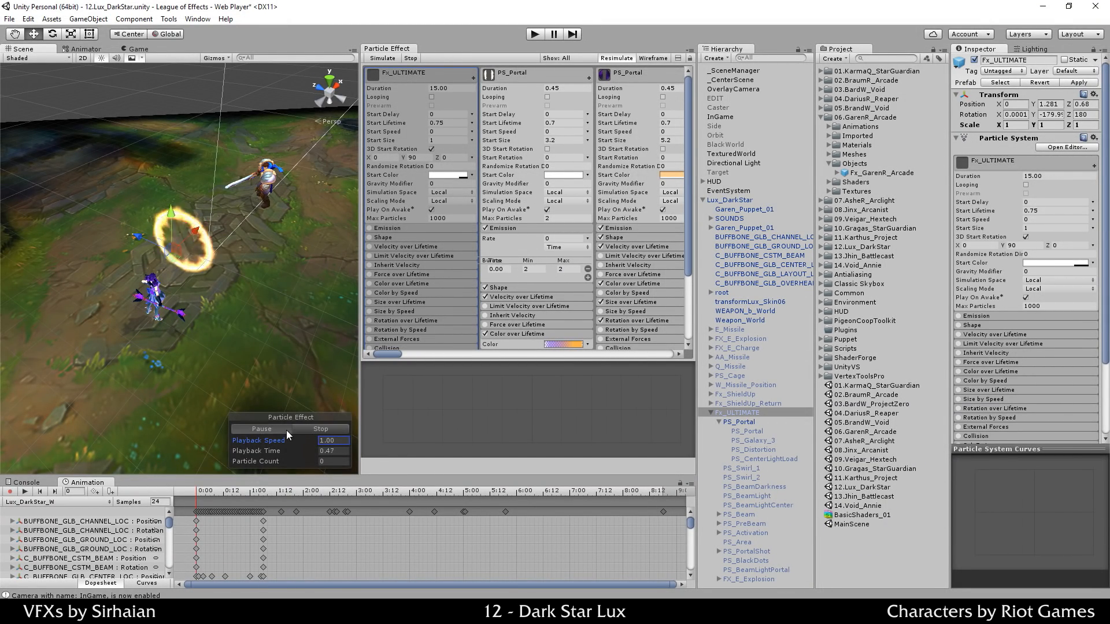
# Step: Test a 20-particle emission burst with Max Particles 20 and preview the filled ring
pyautogui.click(542, 269)
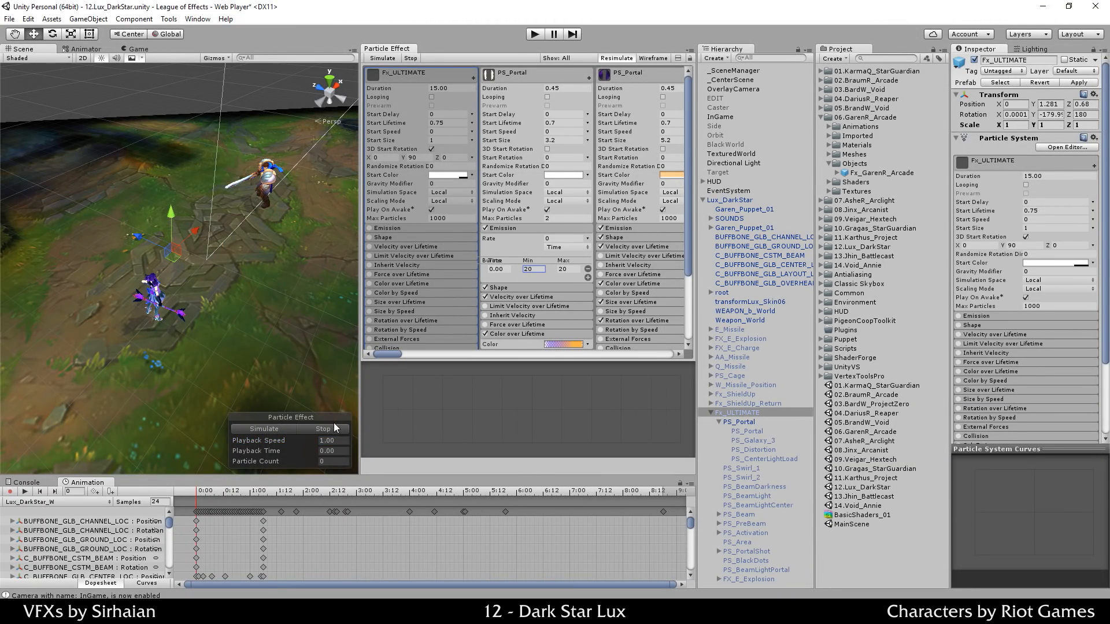
pyautogui.click(283, 428)
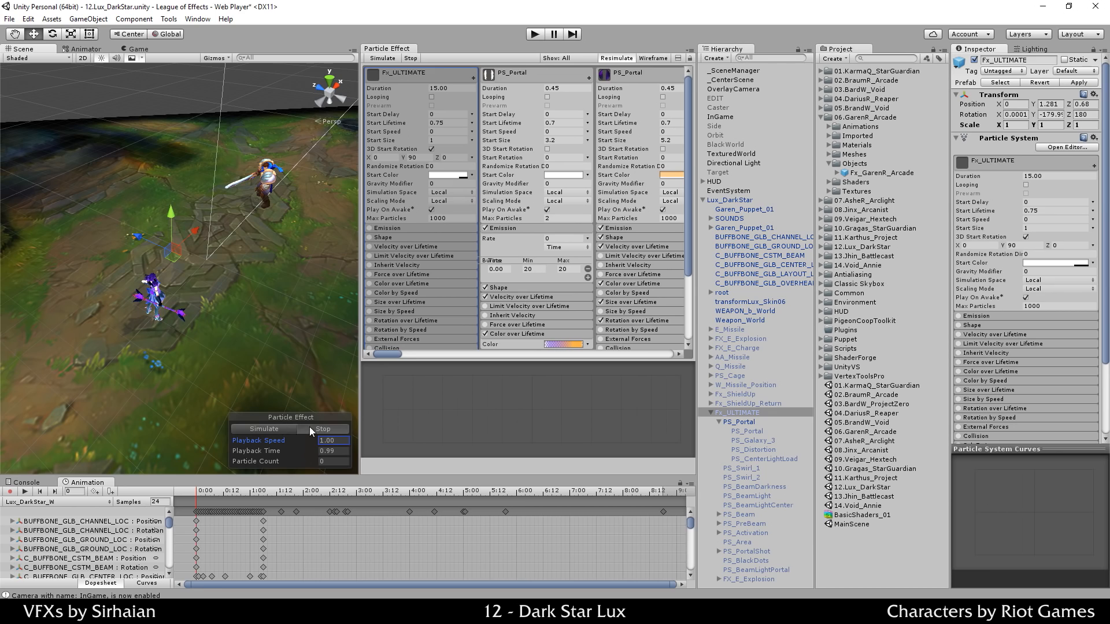
pyautogui.click(287, 429)
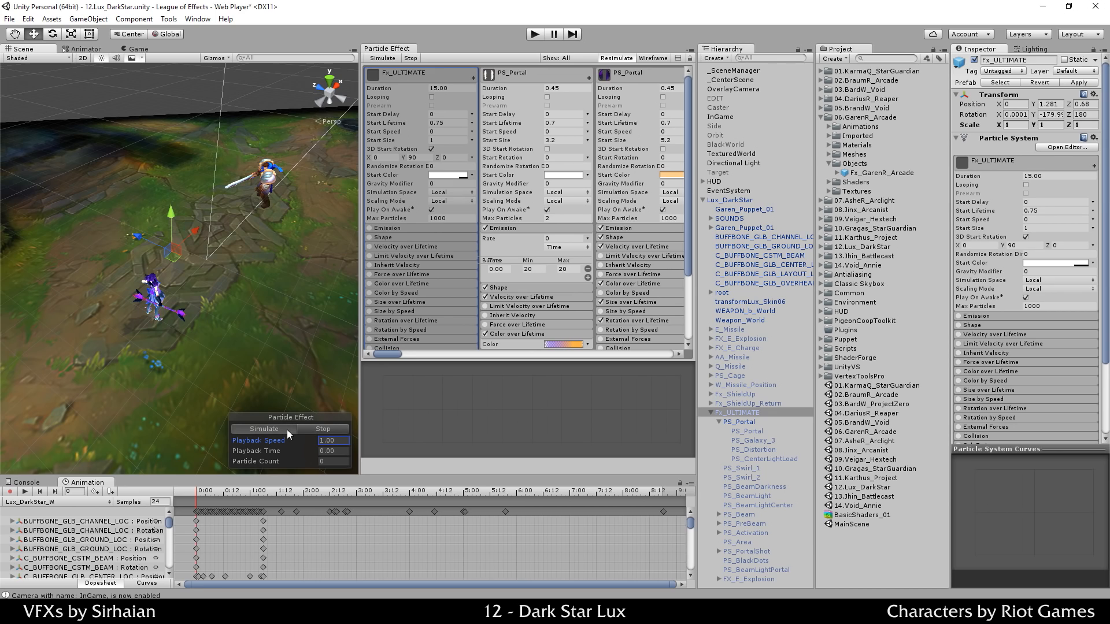
pyautogui.click(557, 218)
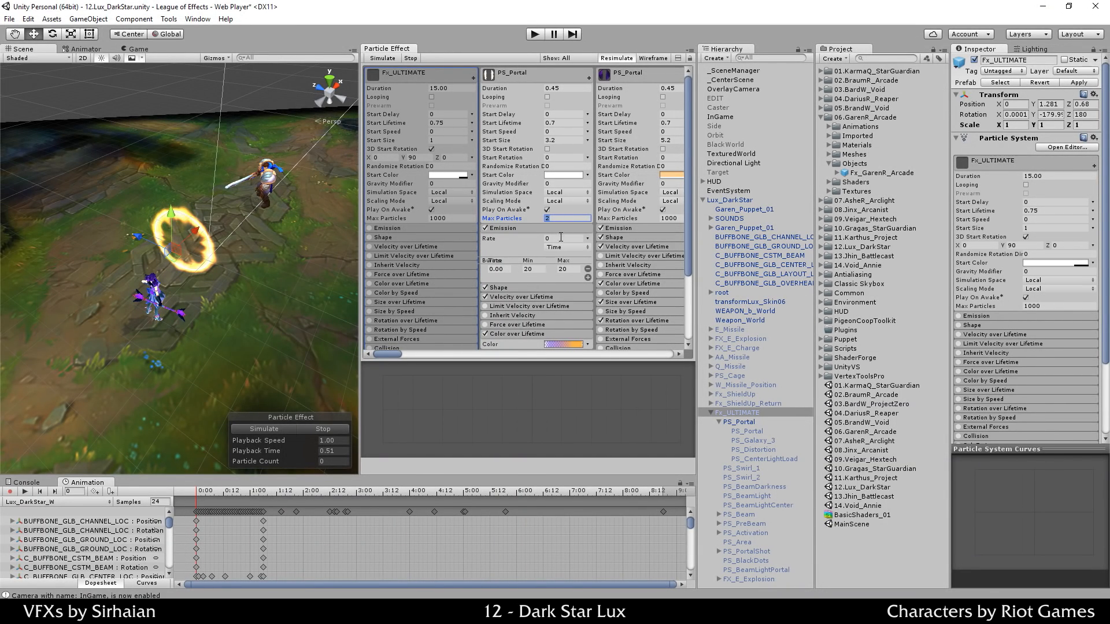
pyautogui.write('20')
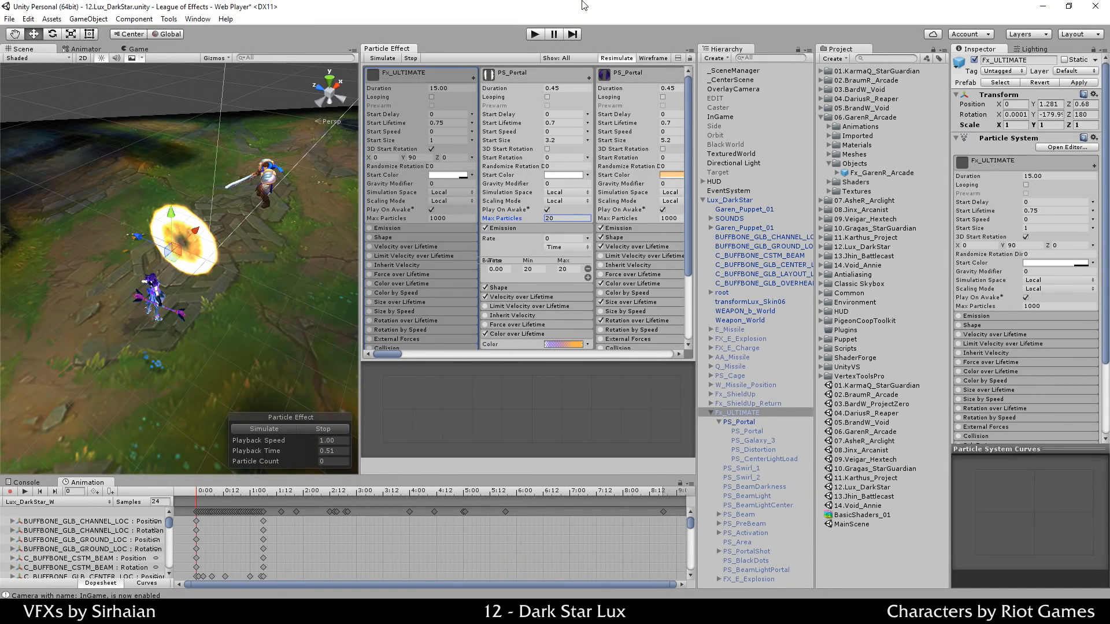
pyautogui.click(289, 428)
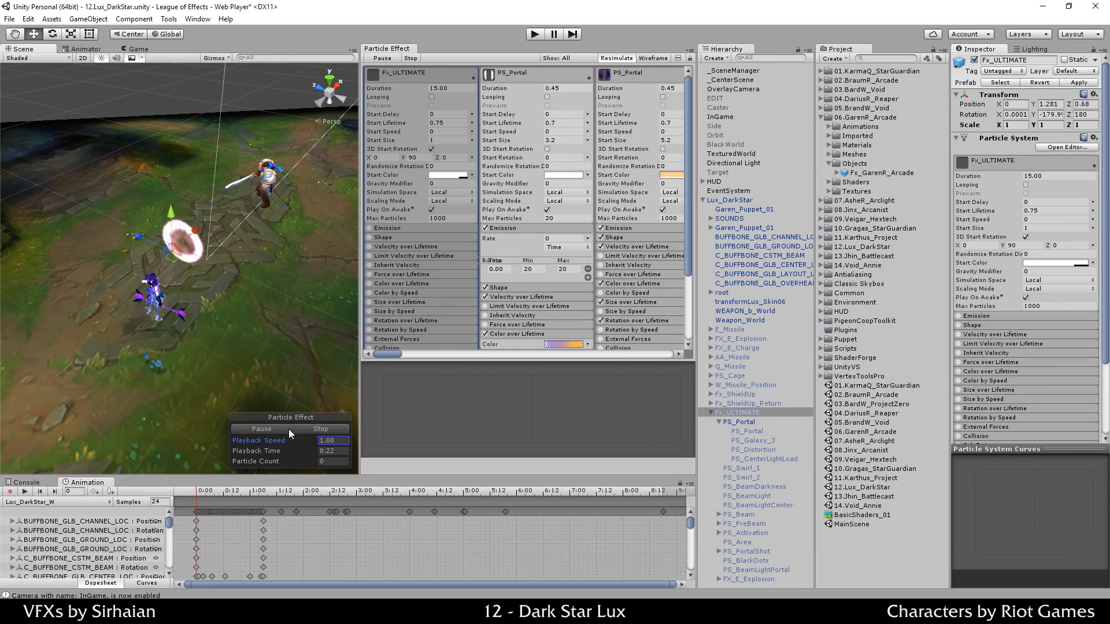
pyautogui.click(286, 428)
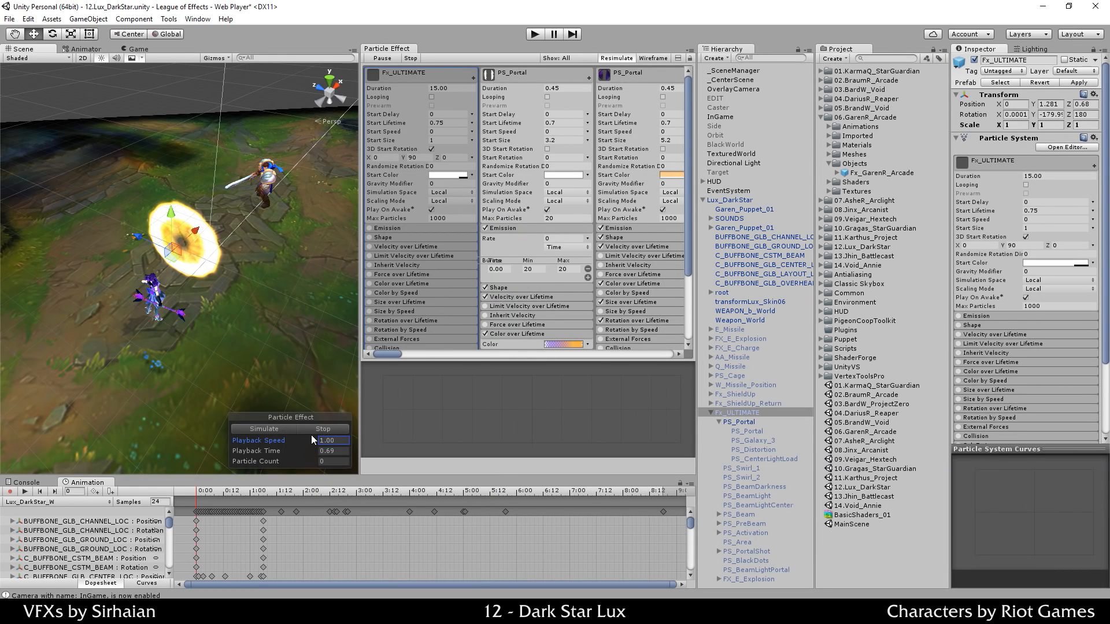
pyautogui.click(285, 429)
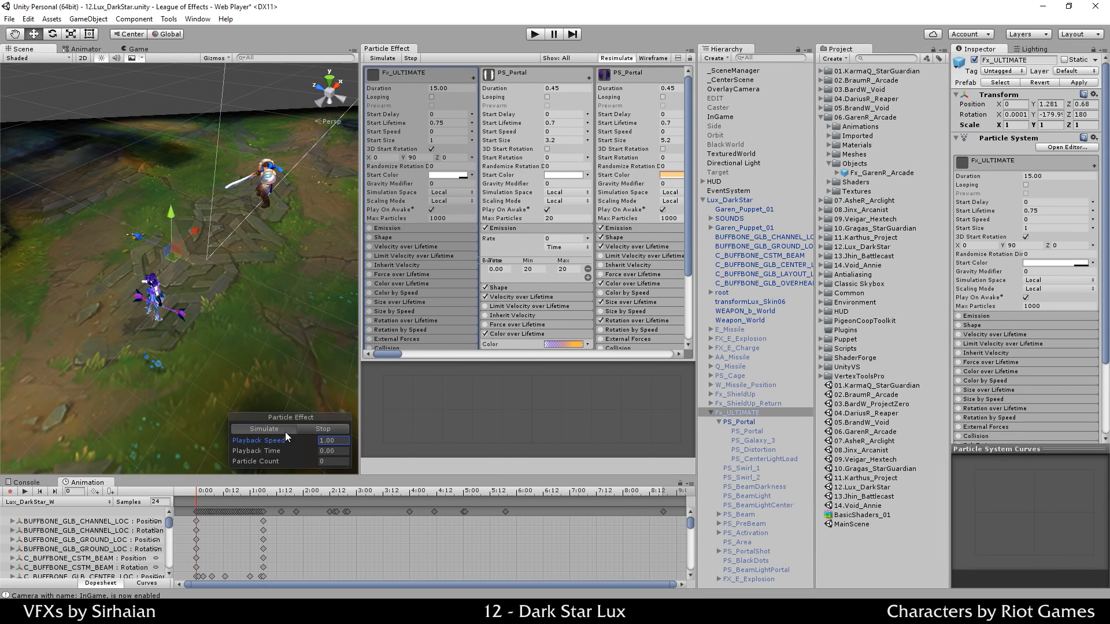
# Step: Reset the burst to 2 particles, set Max Particles to 50, and replay
pyautogui.click(538, 270)
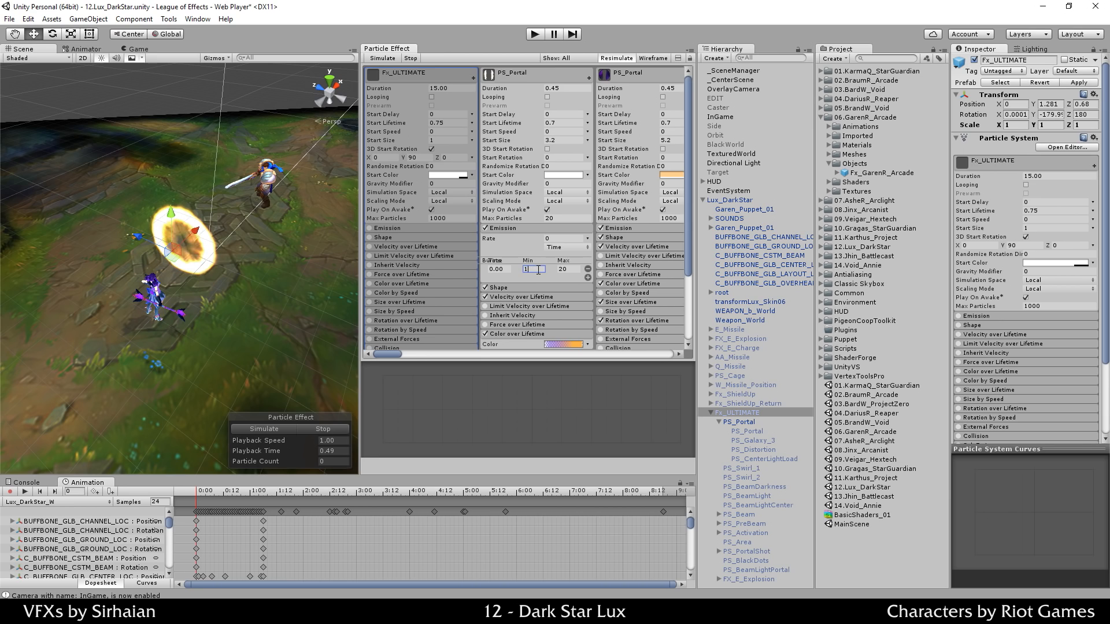
pyautogui.write('2')
pyautogui.press('Tab')
pyautogui.write('2')
pyautogui.click(559, 218)
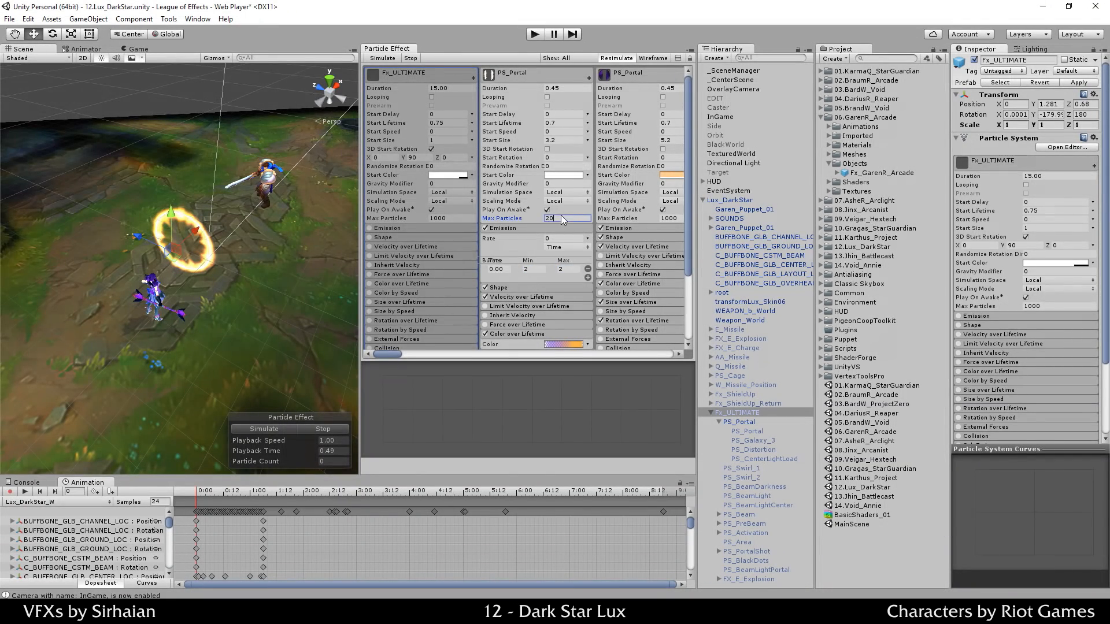
pyautogui.write('50')
pyautogui.click(333, 433)
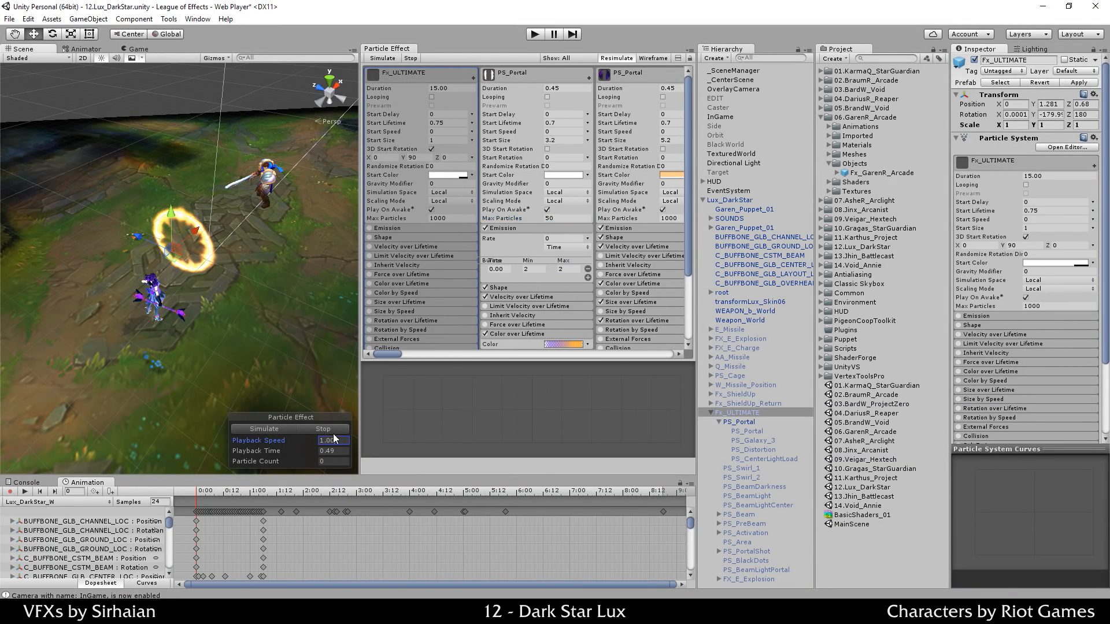
pyautogui.click(286, 426)
pyautogui.click(281, 428)
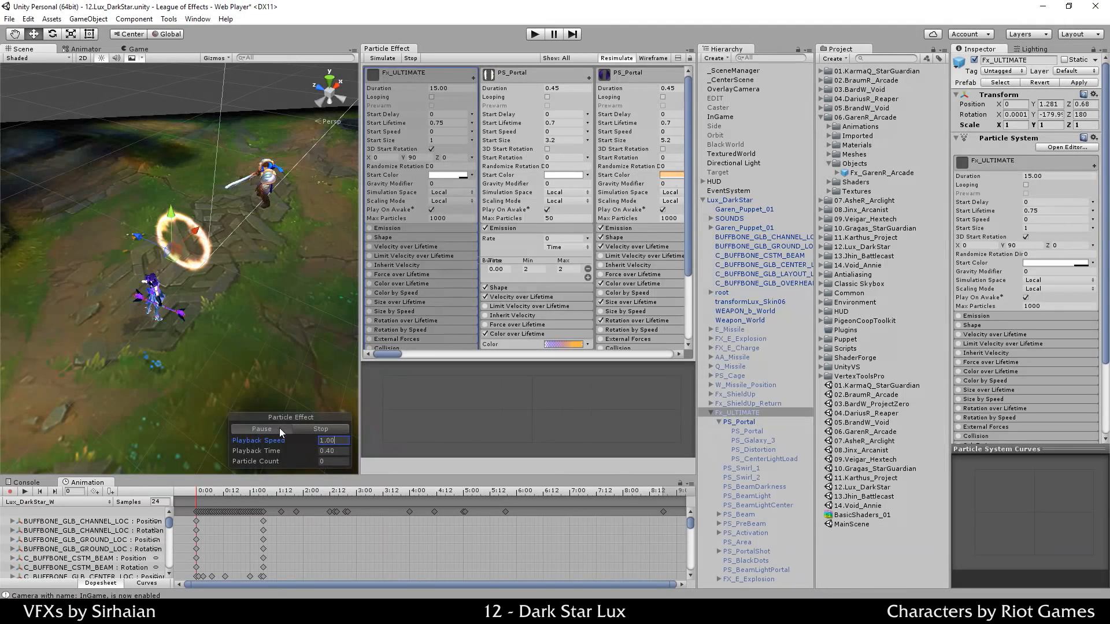
pyautogui.click(575, 238)
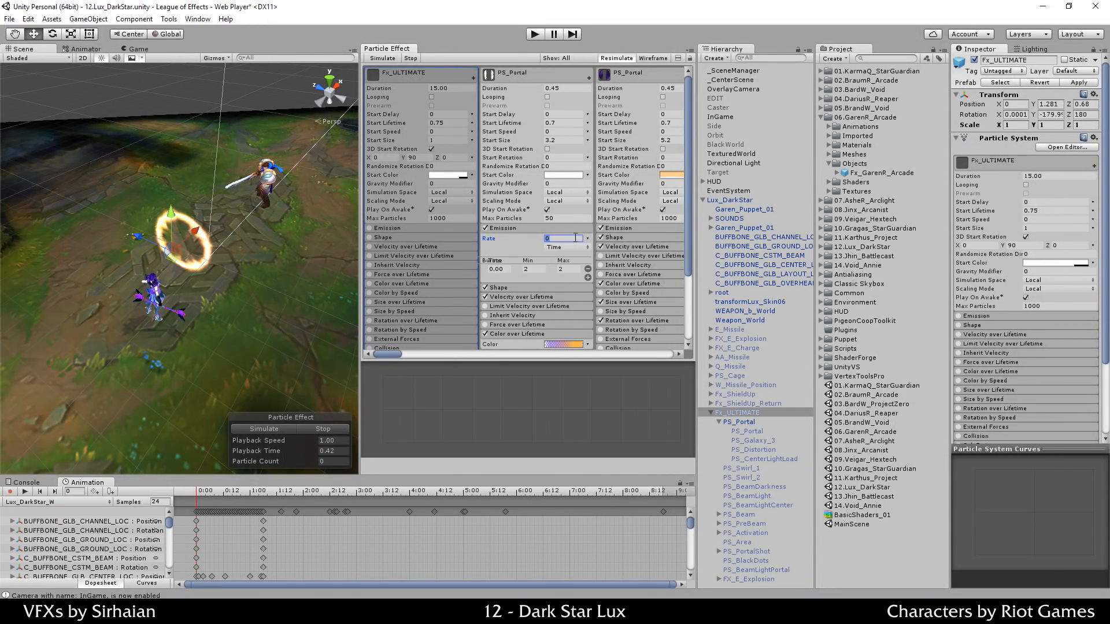
# Step: Set PS_Portal's emission Rate to 10 and preview the ring
pyautogui.write('10')
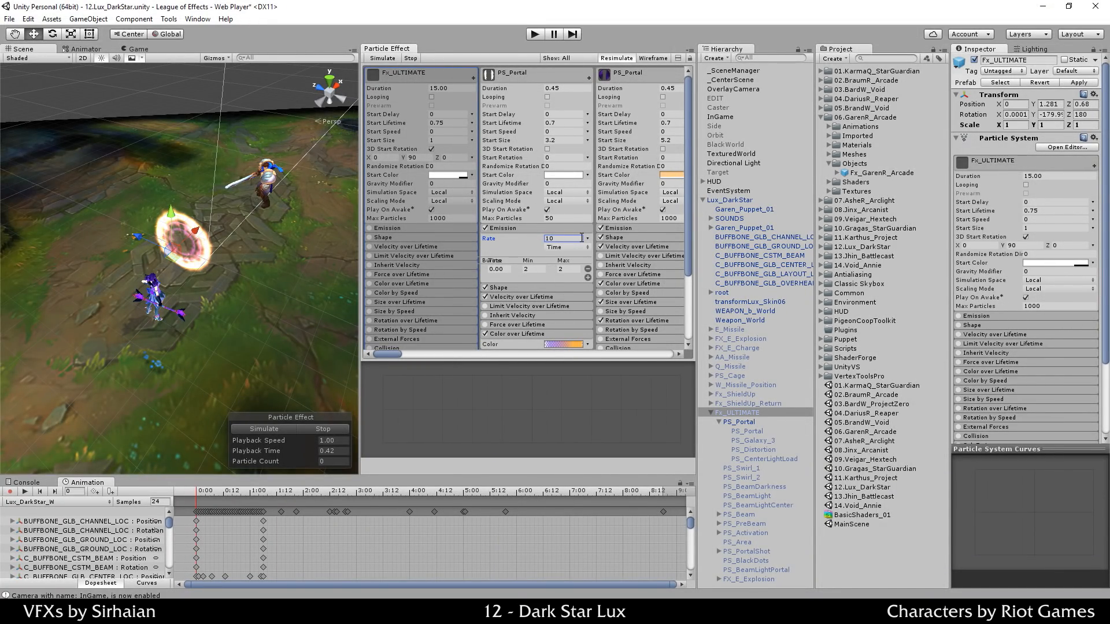
pyautogui.click(292, 430)
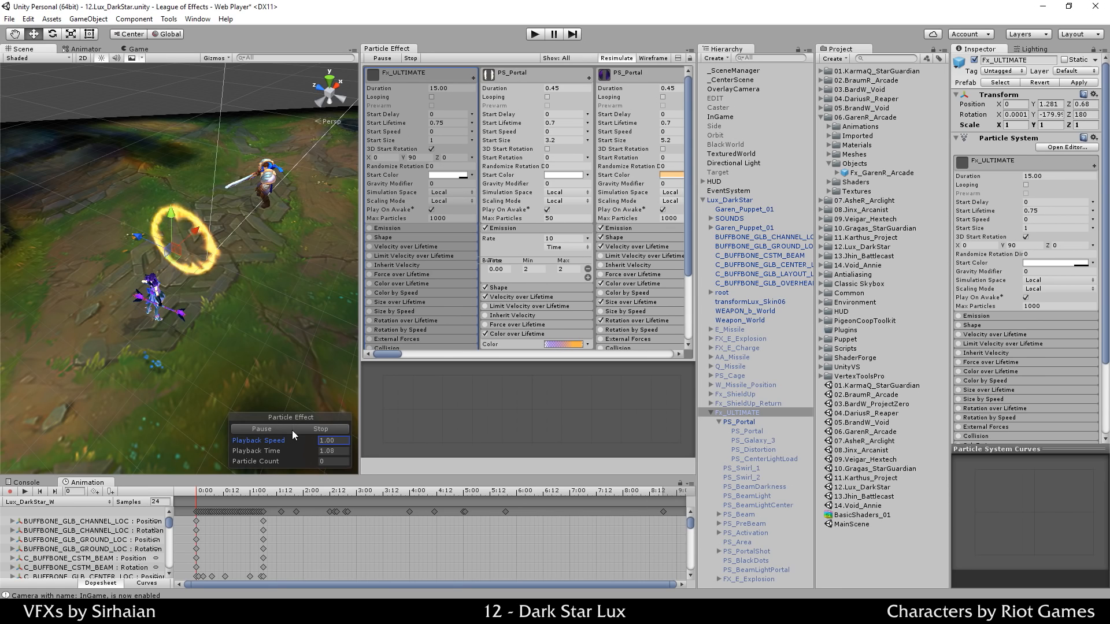
pyautogui.click(311, 429)
pyautogui.click(287, 426)
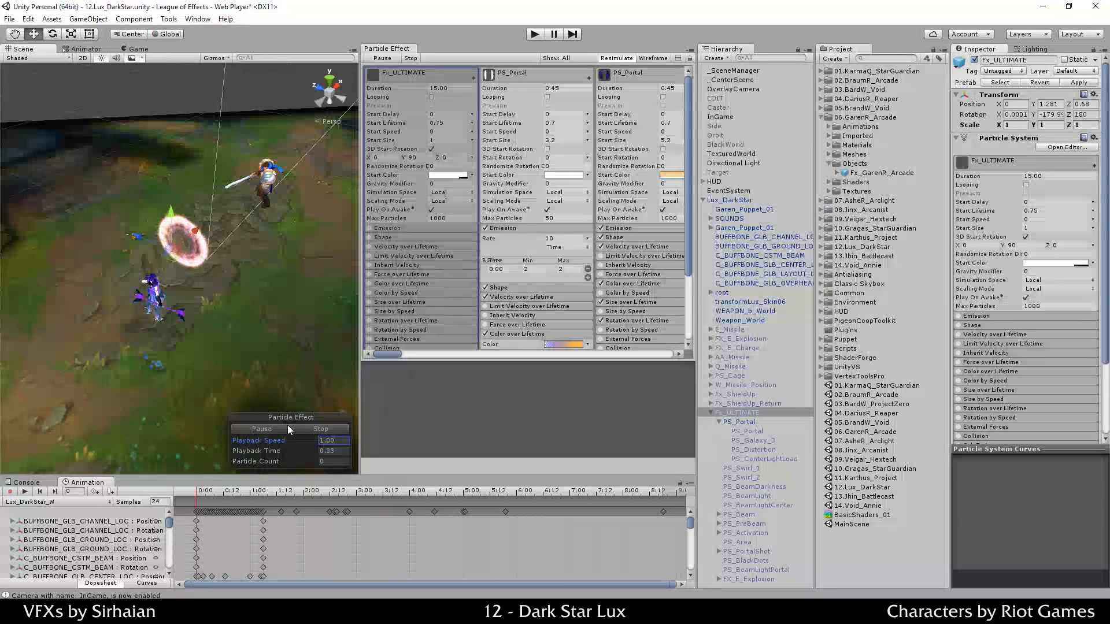
pyautogui.click(309, 425)
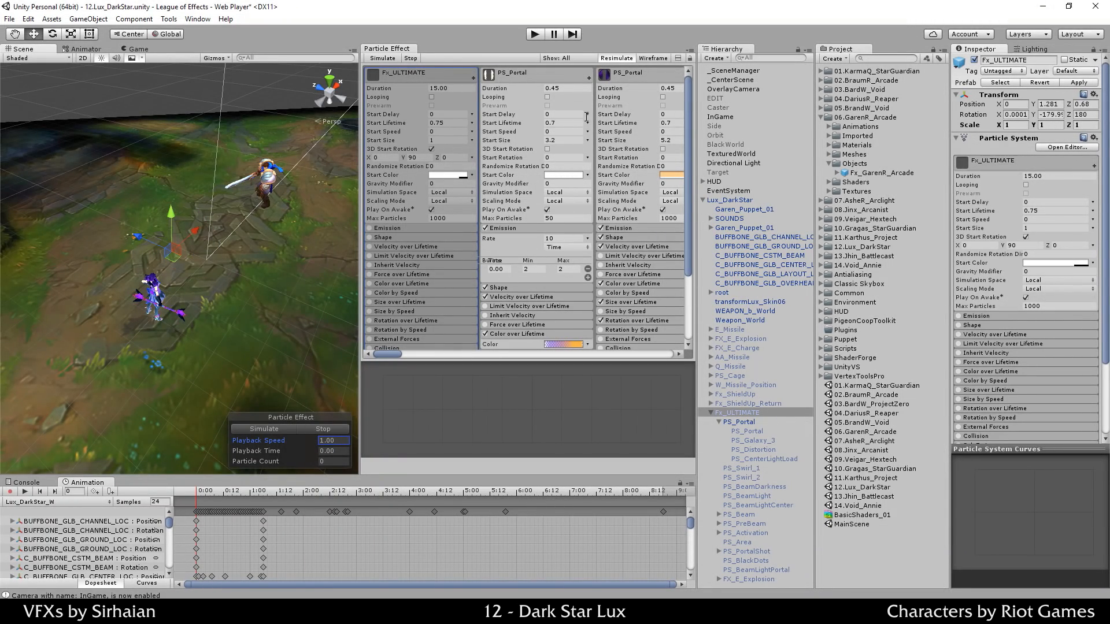
# Step: Turn on Looping for PS_Portal and preview the continuously looping ring
pyautogui.click(549, 97)
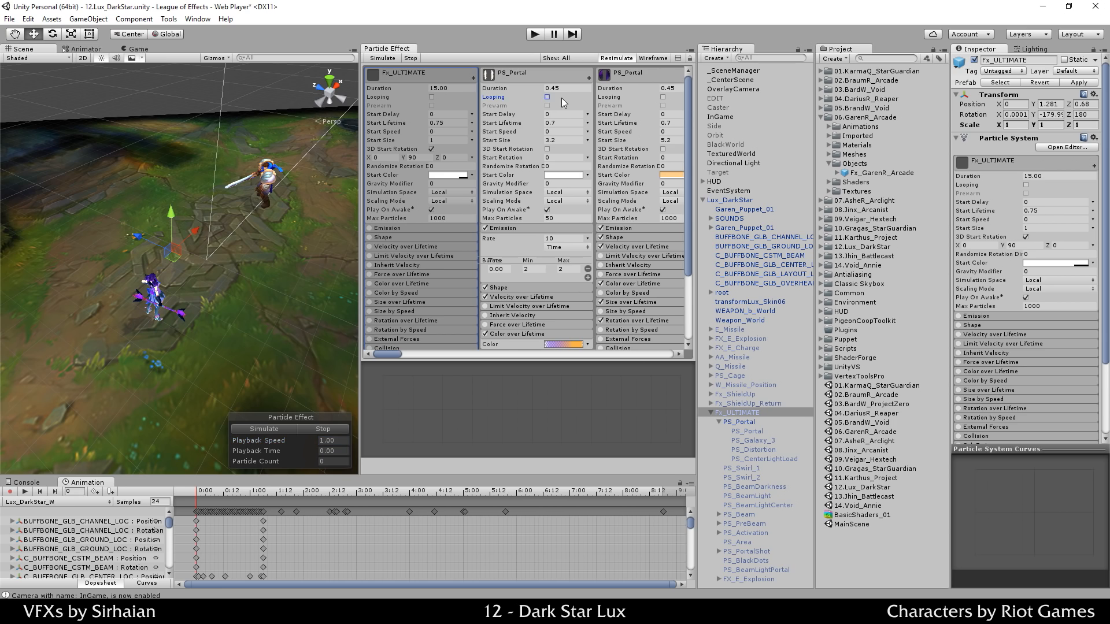
pyautogui.click(287, 428)
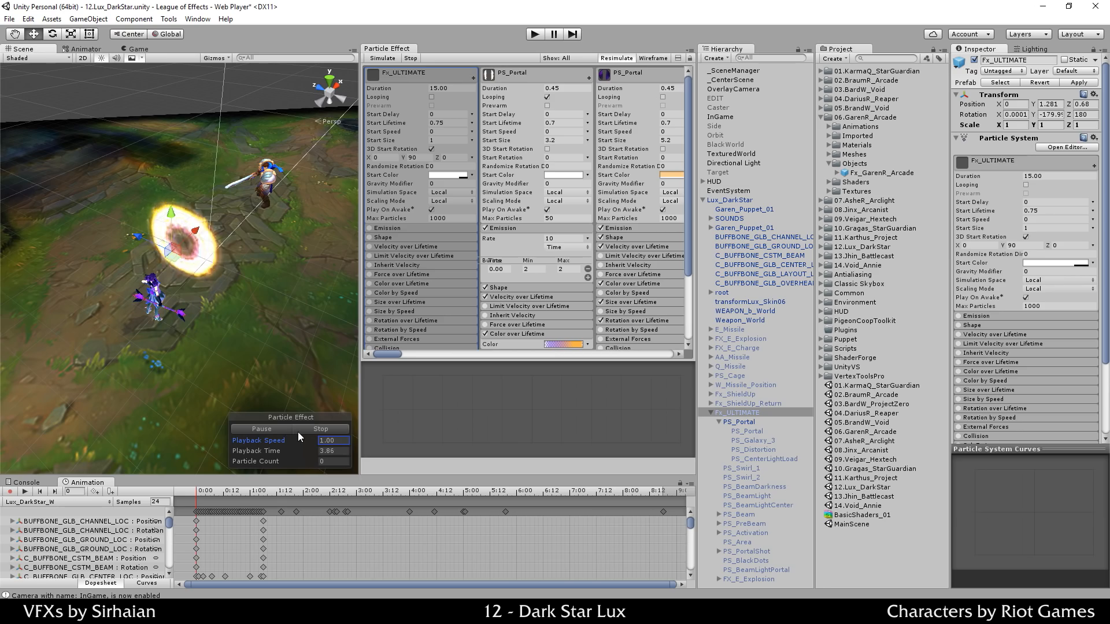
pyautogui.click(300, 431)
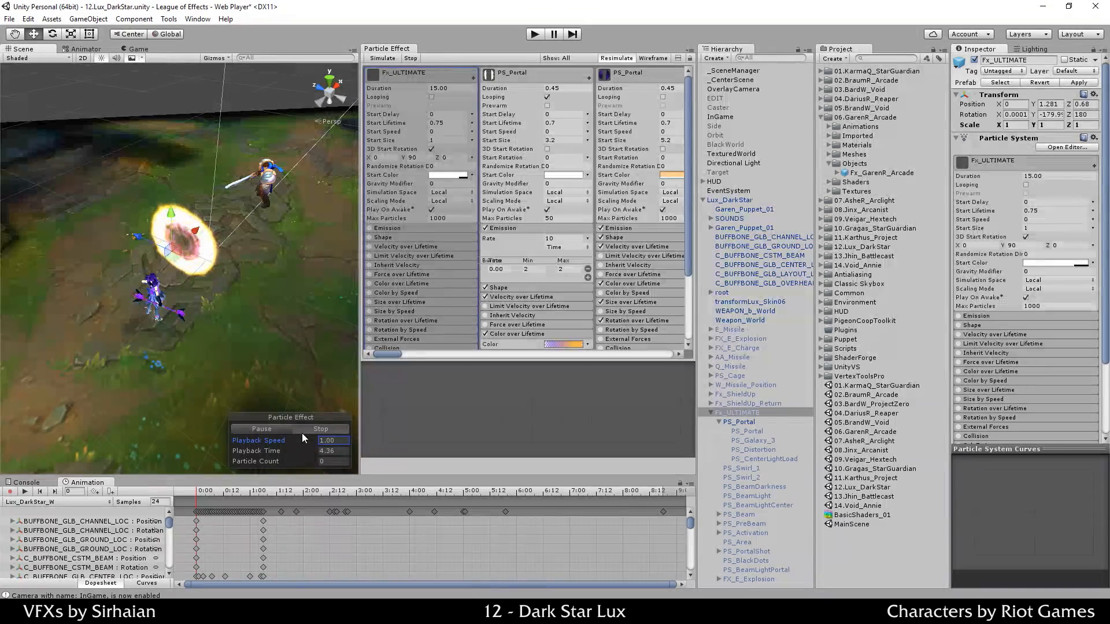
pyautogui.click(556, 81)
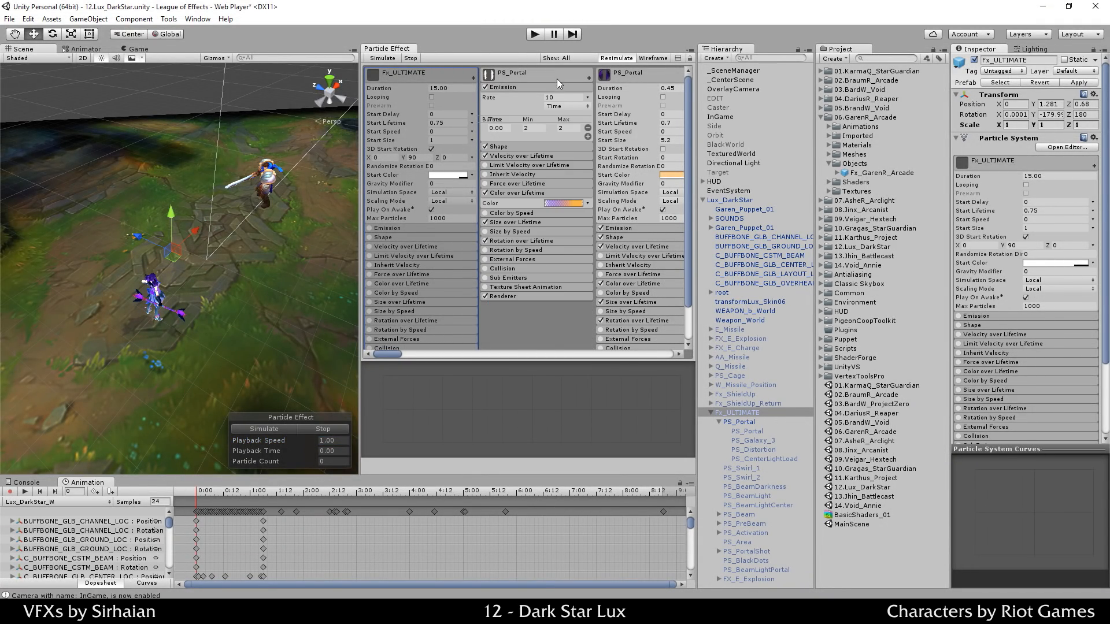
pyautogui.click(554, 79)
pyautogui.click(560, 89)
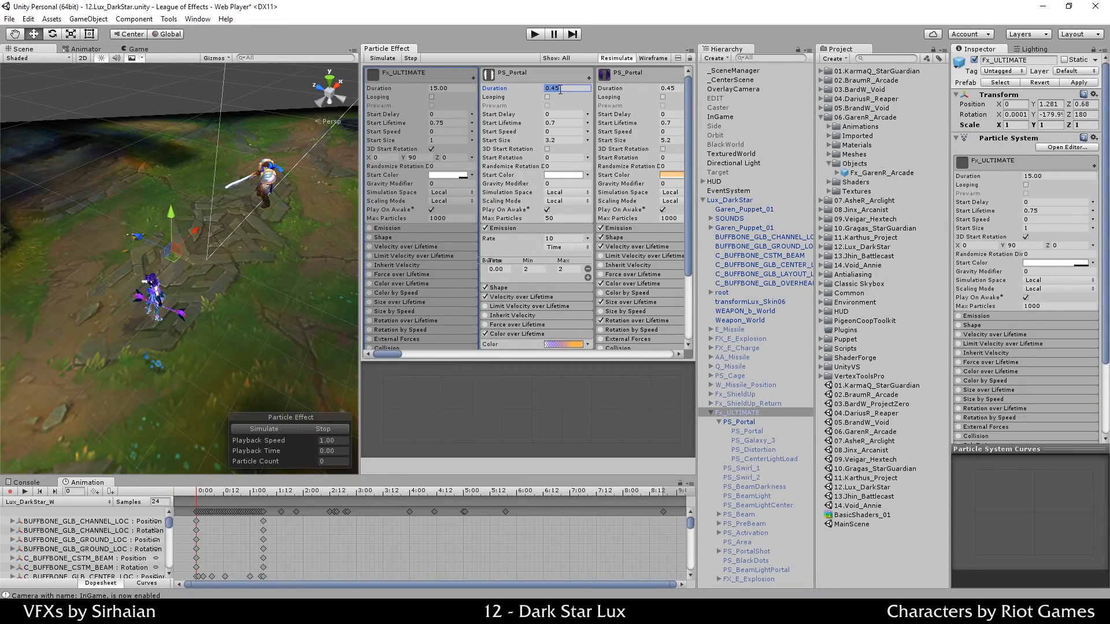
# Step: Set PS_Portal's Duration to 4.00 and preview the effect
pyautogui.write('4.00')
pyautogui.click(288, 428)
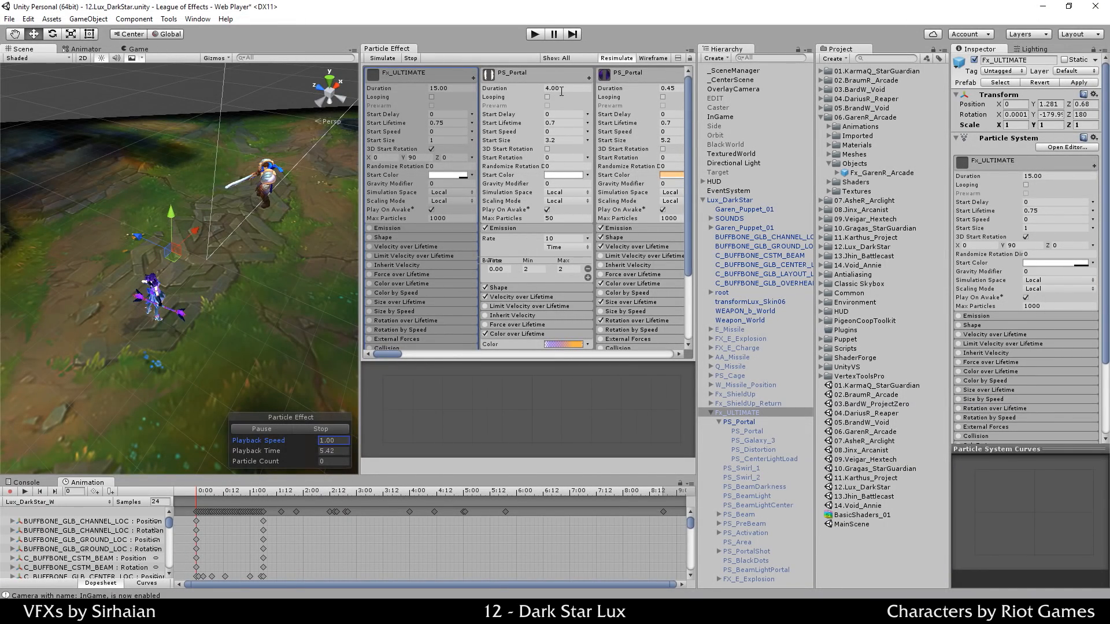
pyautogui.click(300, 427)
pyautogui.click(278, 432)
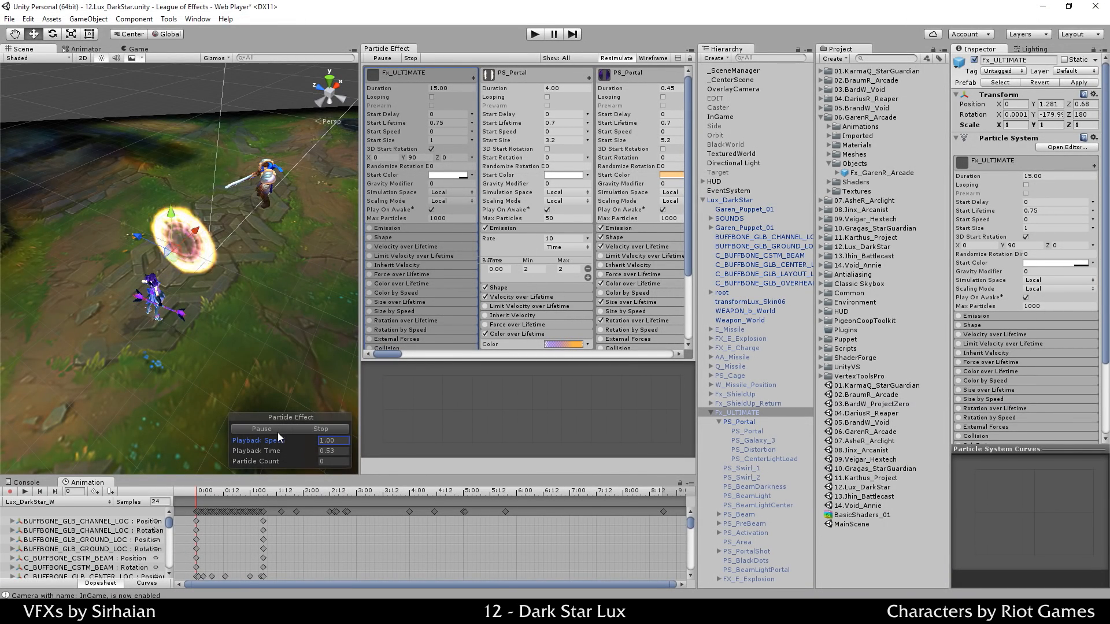
pyautogui.click(301, 429)
# Step: Change the Duration to 1.00 and preview again
pyautogui.click(560, 88)
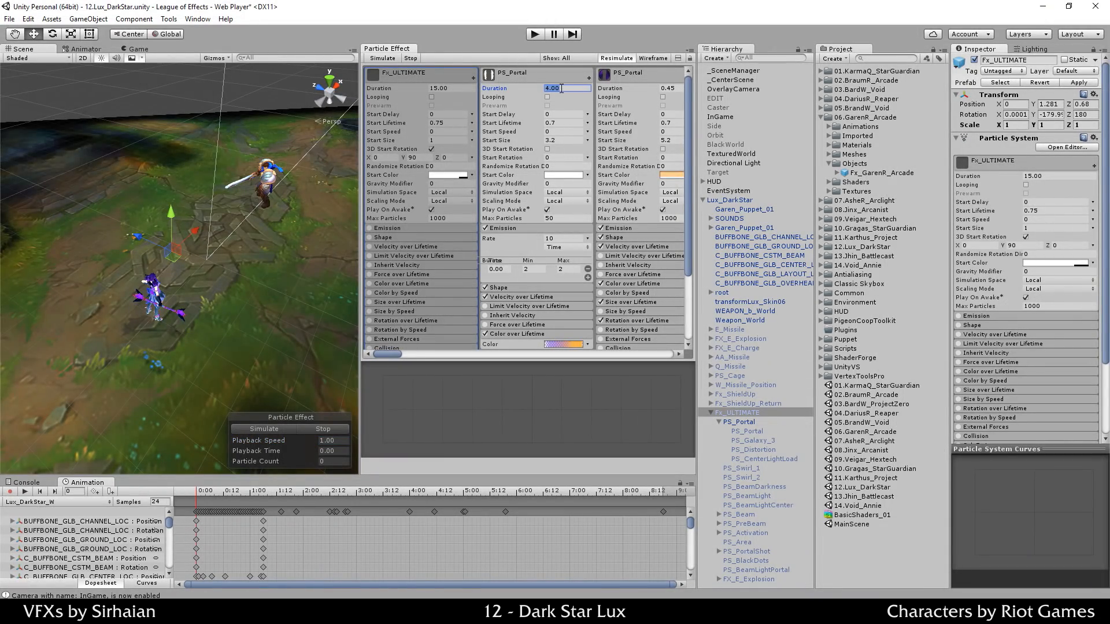
pyautogui.write('1')
pyautogui.press('Return')
pyautogui.click(276, 440)
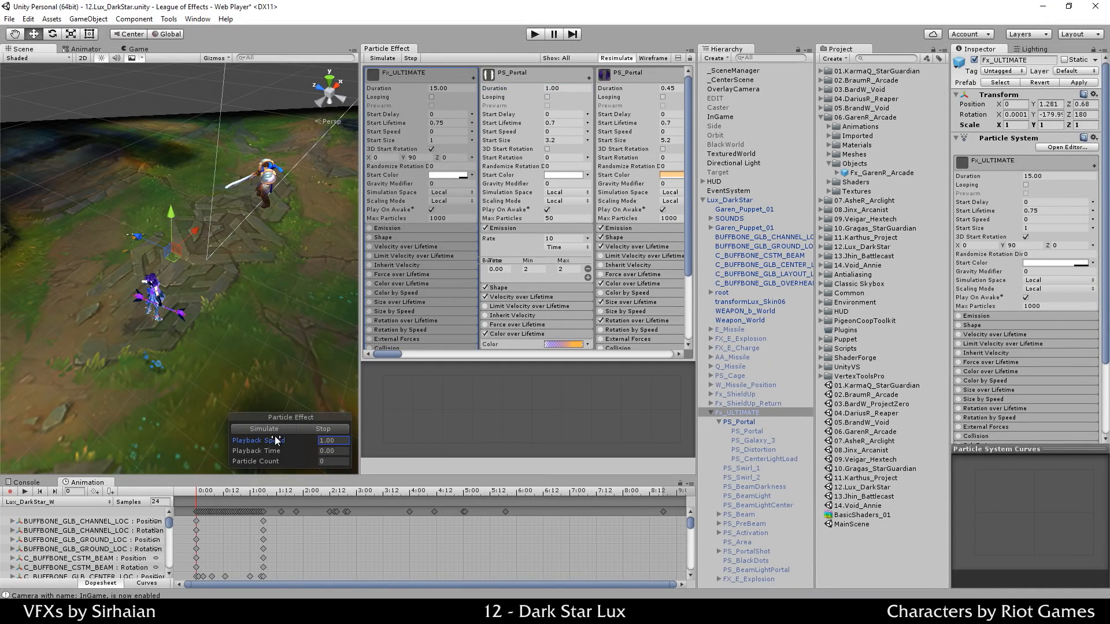
pyautogui.click(278, 429)
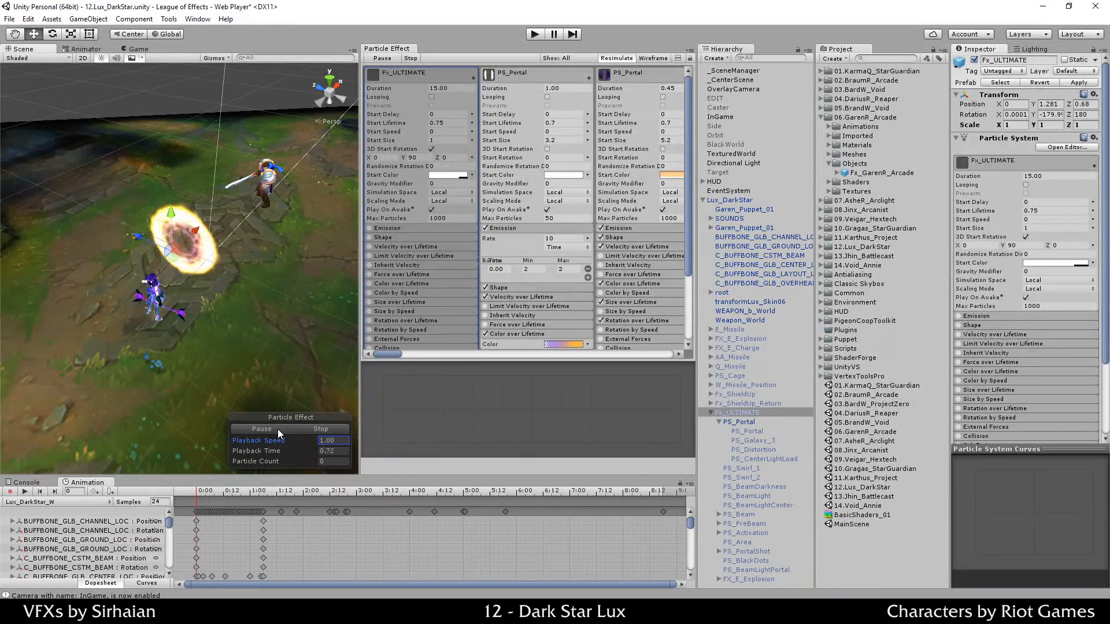
pyautogui.click(311, 432)
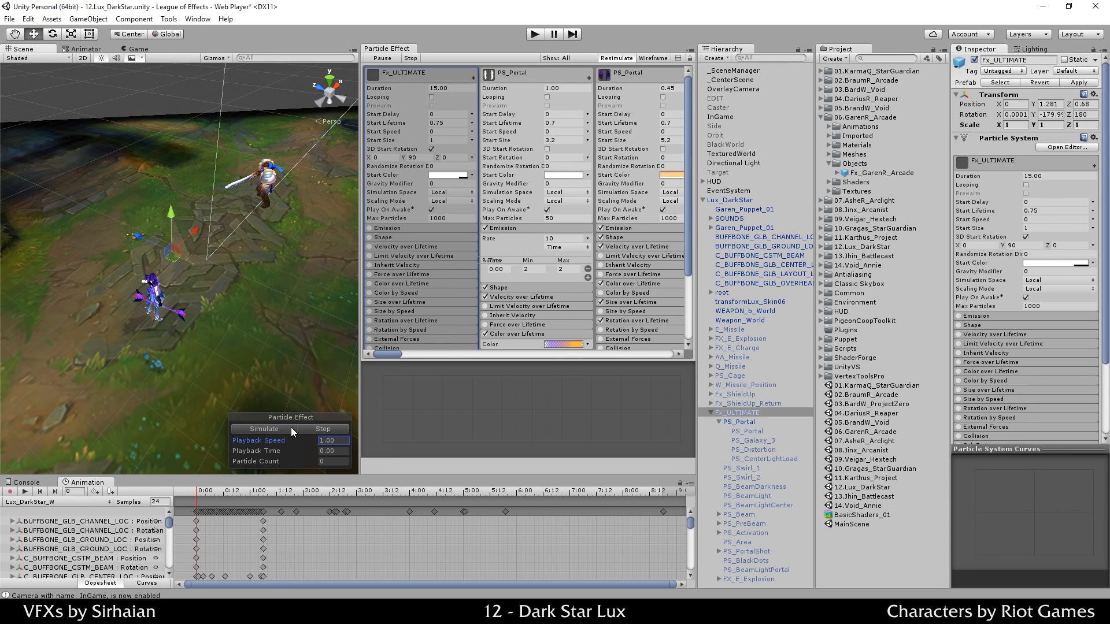
# Step: Restore the Duration to 0.45 and set the emission Rate to 0
pyautogui.click(555, 88)
pyautogui.write('0.45')
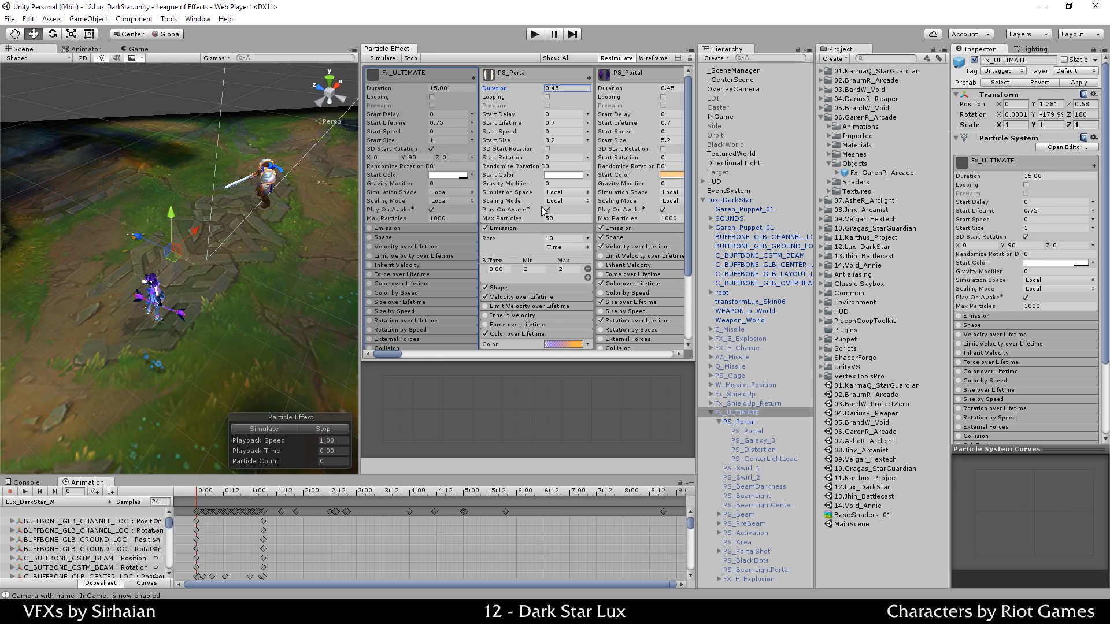
pyautogui.click(555, 240)
# Step: Expand PS_Portal's Shape module and keep the mesh emitting from its vertices
pyautogui.write('0')
pyautogui.scroll(-3, 541, 217)
pyautogui.scroll(-3, 538, 209)
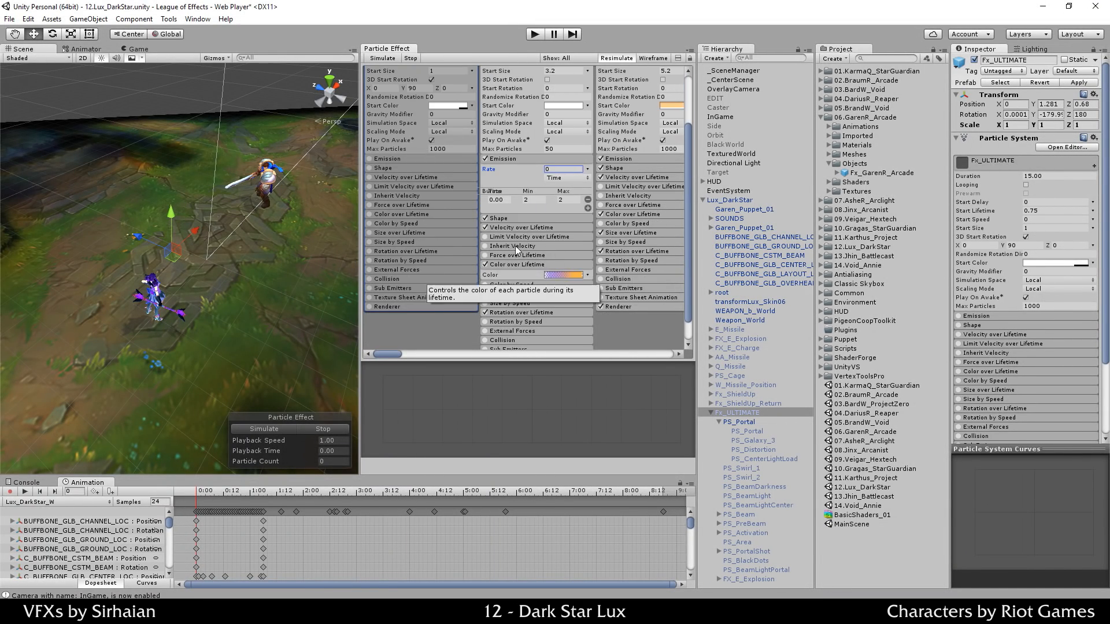
pyautogui.click(503, 216)
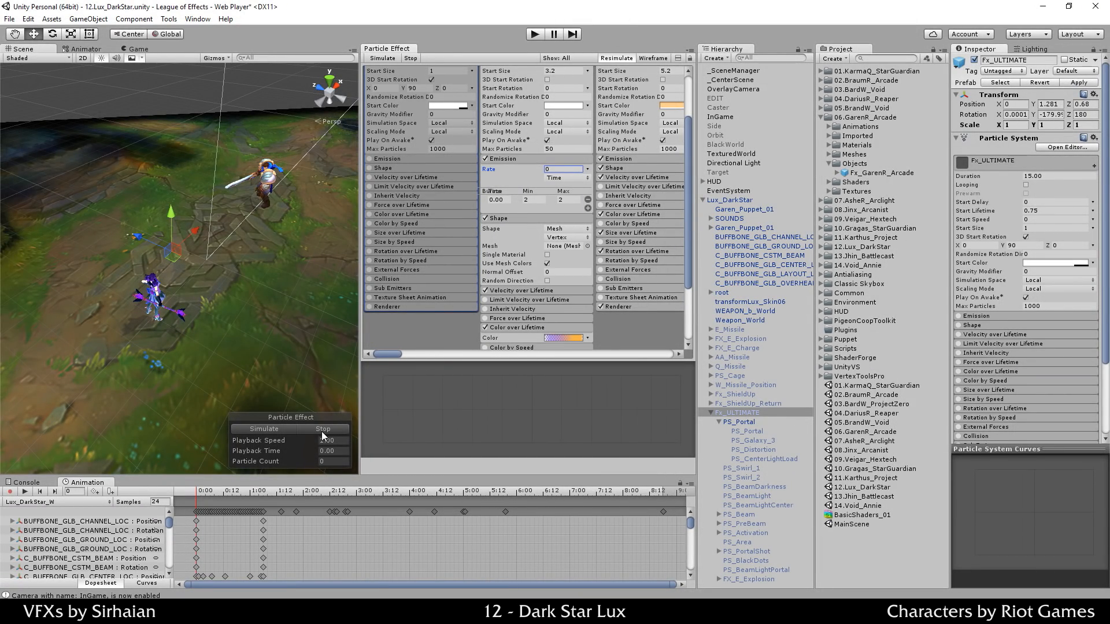
pyautogui.click(565, 237)
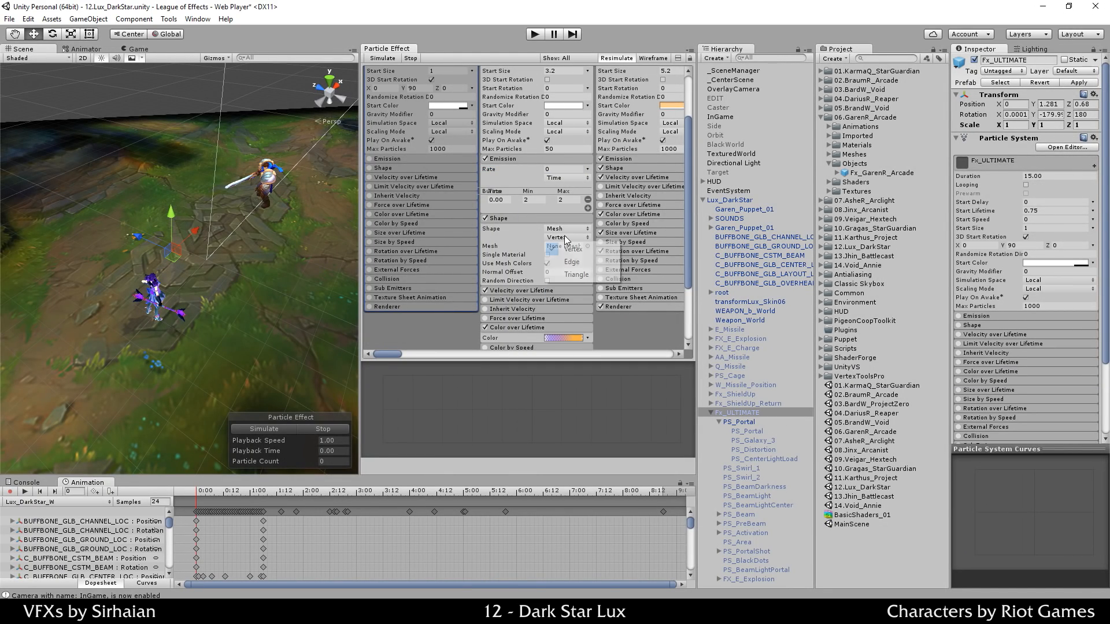
pyautogui.click(566, 237)
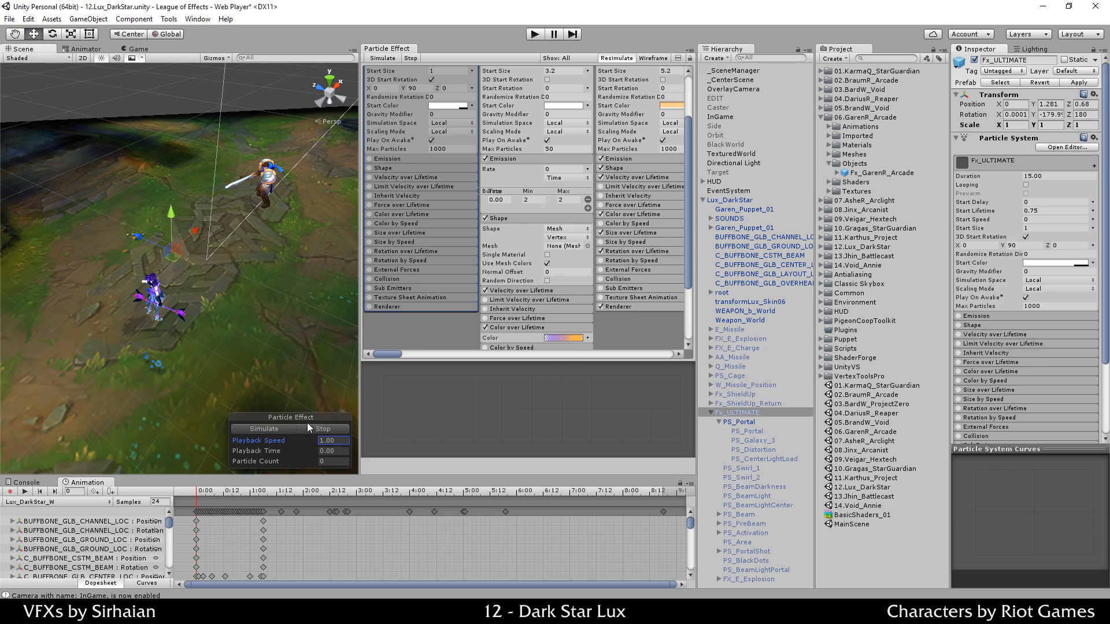
# Step: Simulate the portal effect, view it from a closer, lower angle, then stop playback
pyautogui.click(280, 429)
pyautogui.keyDown('alt'); pyautogui.moveTo(282, 345); pyautogui.dragTo(170, 268); pyautogui.keyUp('alt')
pyautogui.moveTo(170, 268); pyautogui.dragTo(197, 294, button='middle')
pyautogui.scroll(1, 475, 238)
pyautogui.scroll(1, 478, 242)
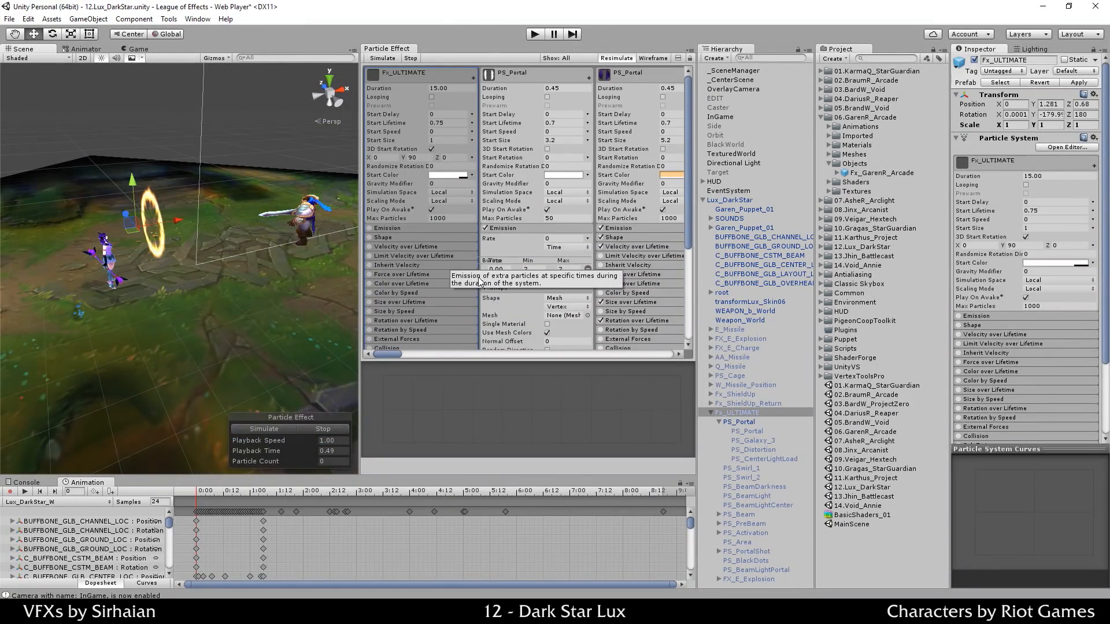
pyautogui.scroll(3, 210, 337)
pyautogui.moveTo(210, 337); pyautogui.dragTo(231, 370, button='middle')
pyautogui.scroll(3, 233, 232)
pyautogui.scroll(2, 233, 232)
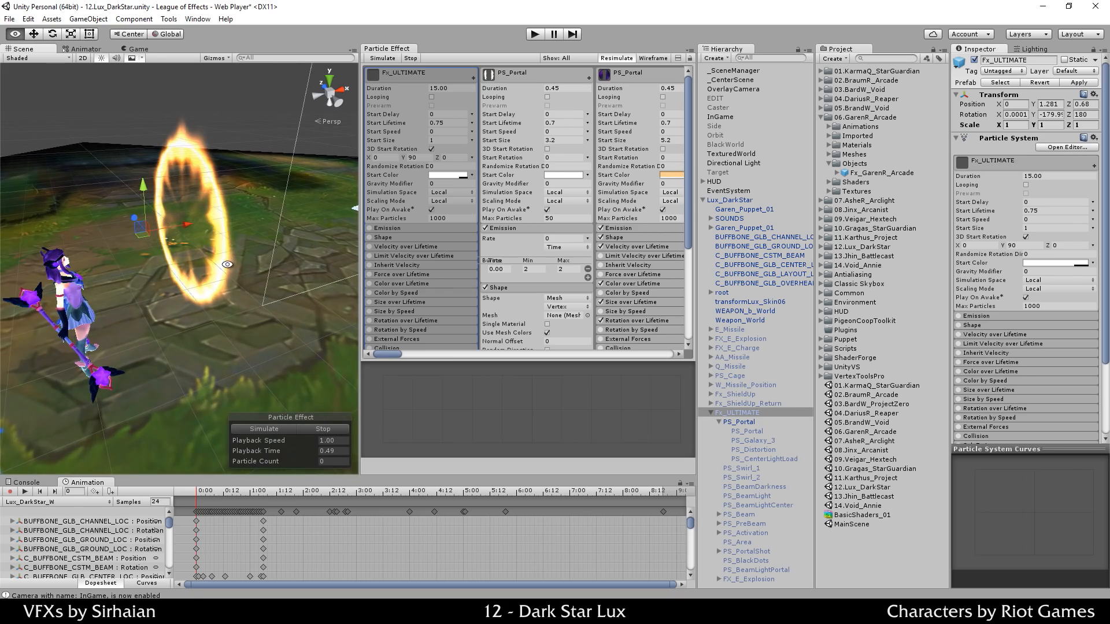
pyautogui.keyDown('alt'); pyautogui.moveTo(230, 266); pyautogui.dragTo(269, 276); pyautogui.keyUp('alt')
pyautogui.click(302, 436)
pyautogui.click(261, 429)
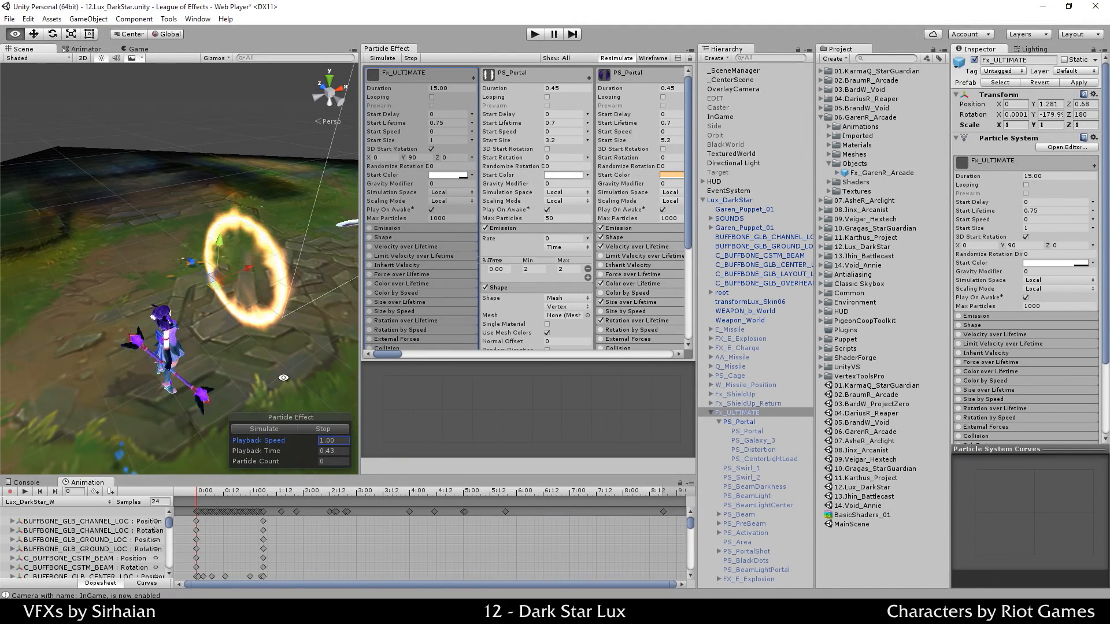
# Step: Select the parent PS_Portal in the Hierarchy and replay its preview in the Scene view
pyautogui.click(744, 422)
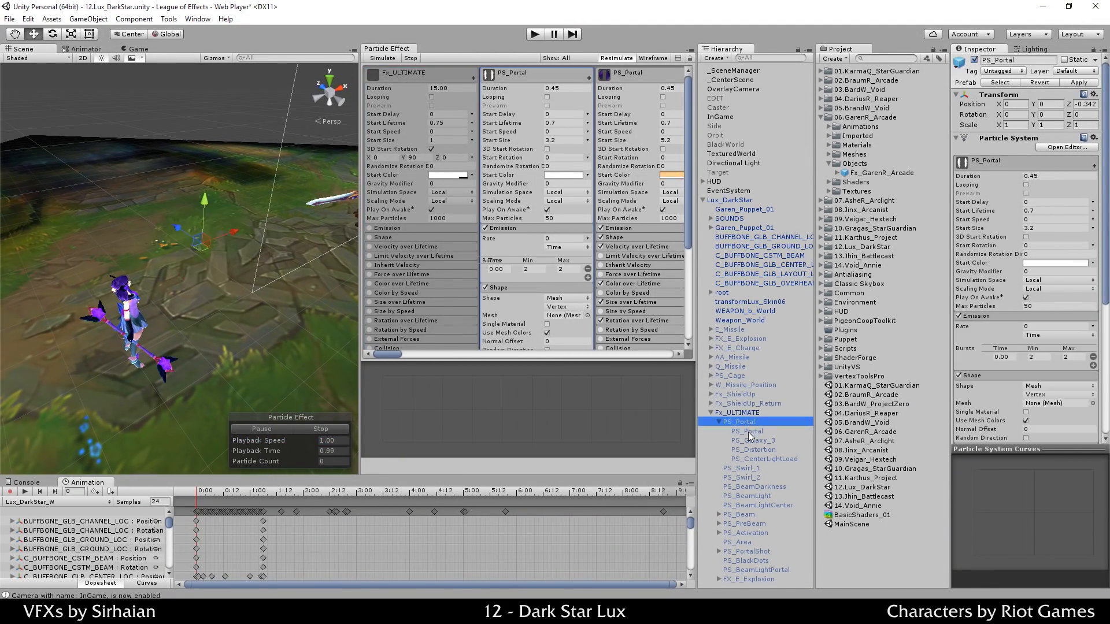
pyautogui.click(748, 432)
pyautogui.click(743, 422)
pyautogui.click(314, 426)
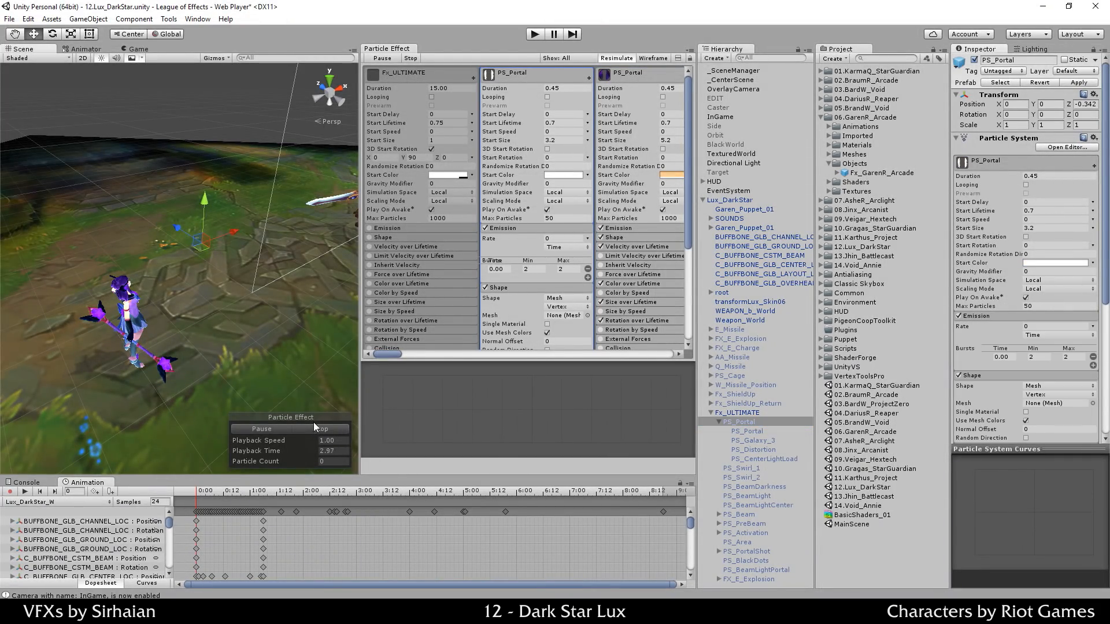
pyautogui.click(289, 430)
pyautogui.keyDown('alt'); pyautogui.moveTo(250, 255); pyautogui.dragTo(220, 234); pyautogui.keyUp('alt')
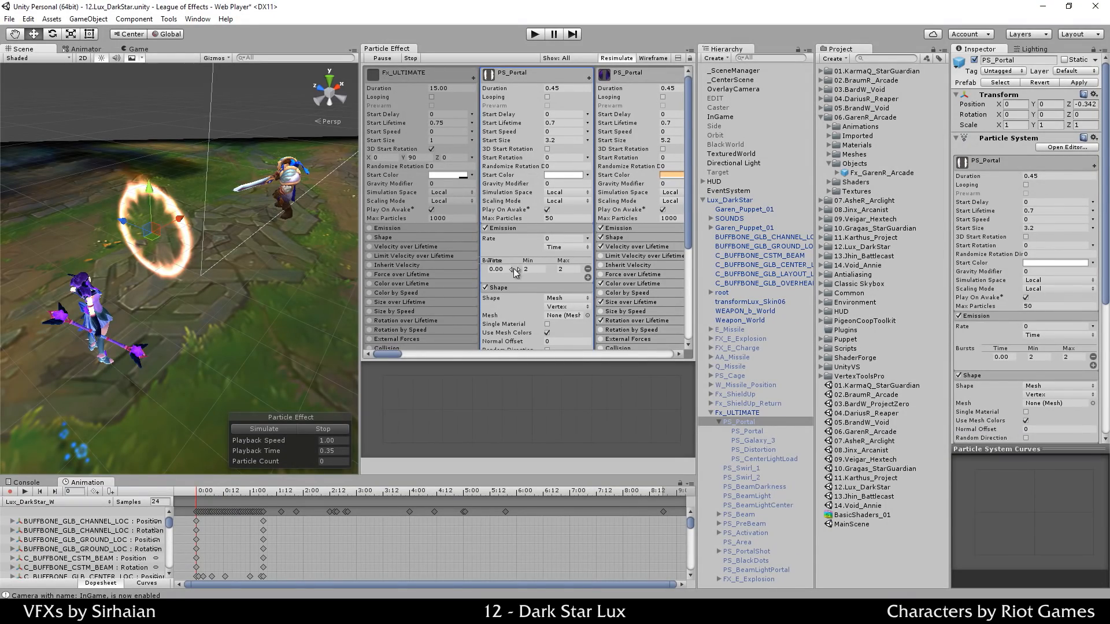
# Step: Switch PS_Portal's emission shape to Box and replay the preview
pyautogui.click(556, 296)
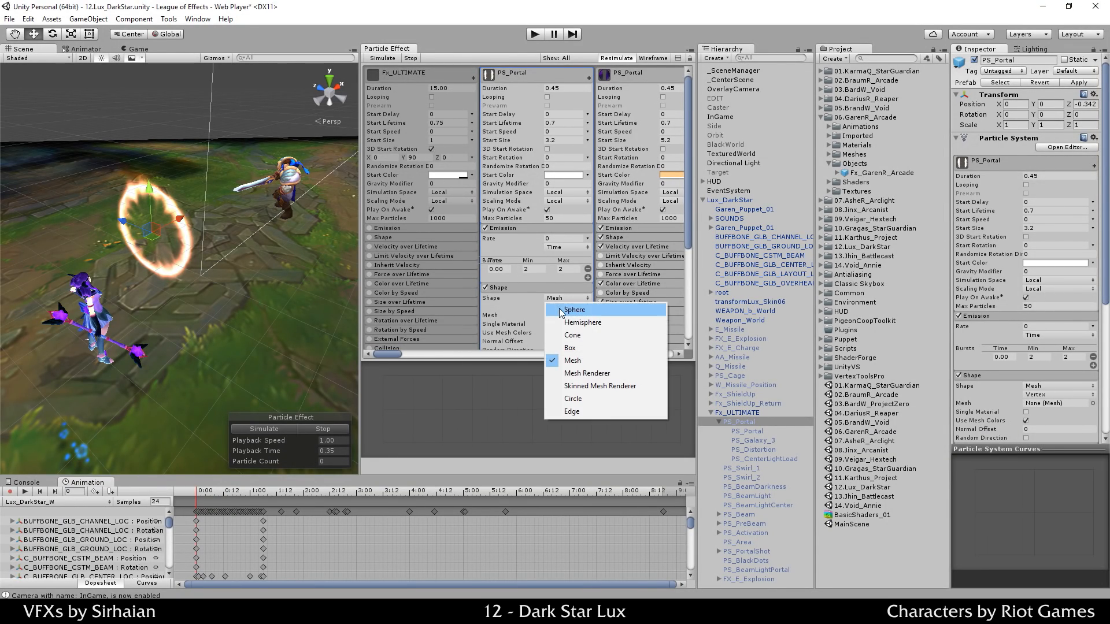
pyautogui.click(570, 347)
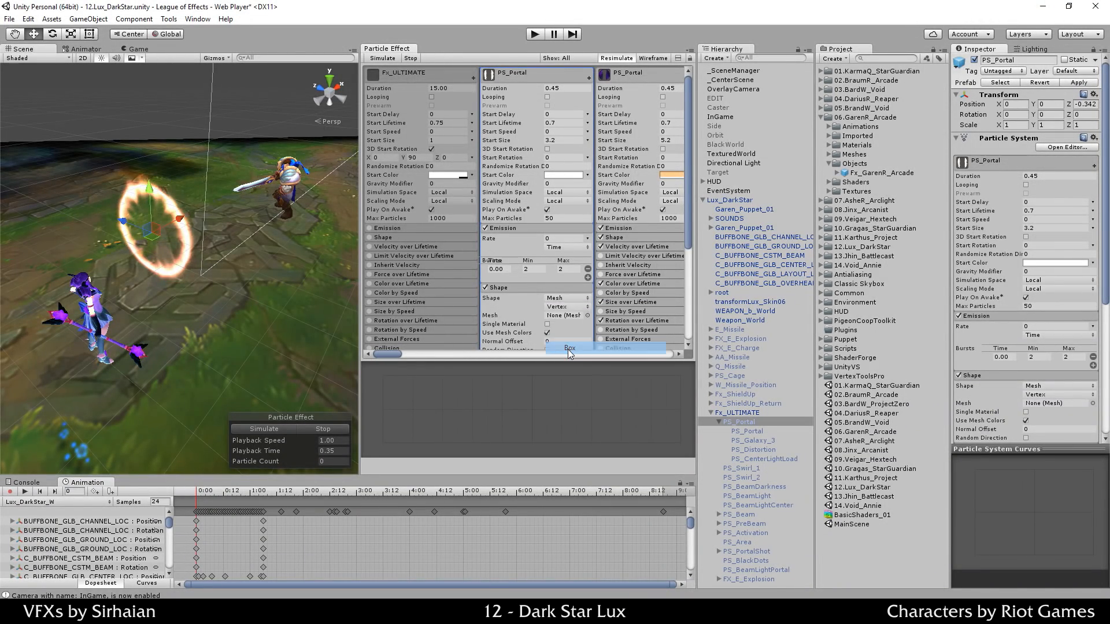
pyautogui.moveTo(191, 331)
pyautogui.keyDown('alt'); pyautogui.mouseDown()
pyautogui.moveTo(272, 338)
pyautogui.moveTo(197, 346)
pyautogui.mouseUp(); pyautogui.keyUp('alt')
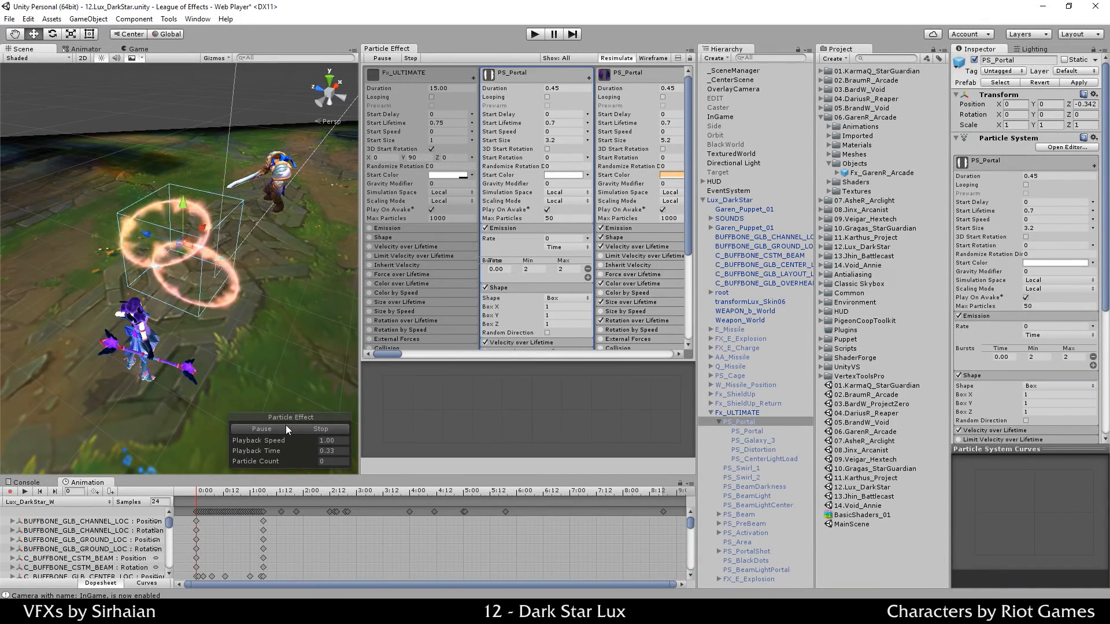
pyautogui.click(303, 429)
pyautogui.click(269, 428)
# Step: Disable PS_Portal's Rotation over Lifetime, then replay and pause the preview to inspect the rings
pyautogui.scroll(-5, 527, 304)
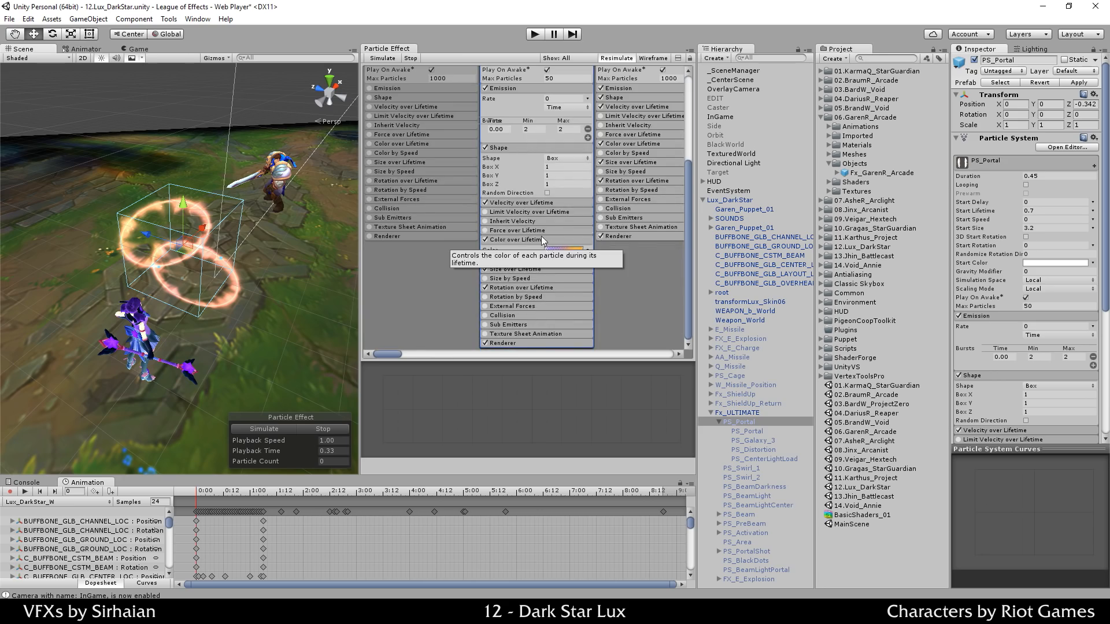
pyautogui.click(487, 288)
pyautogui.scroll(5, 492, 291)
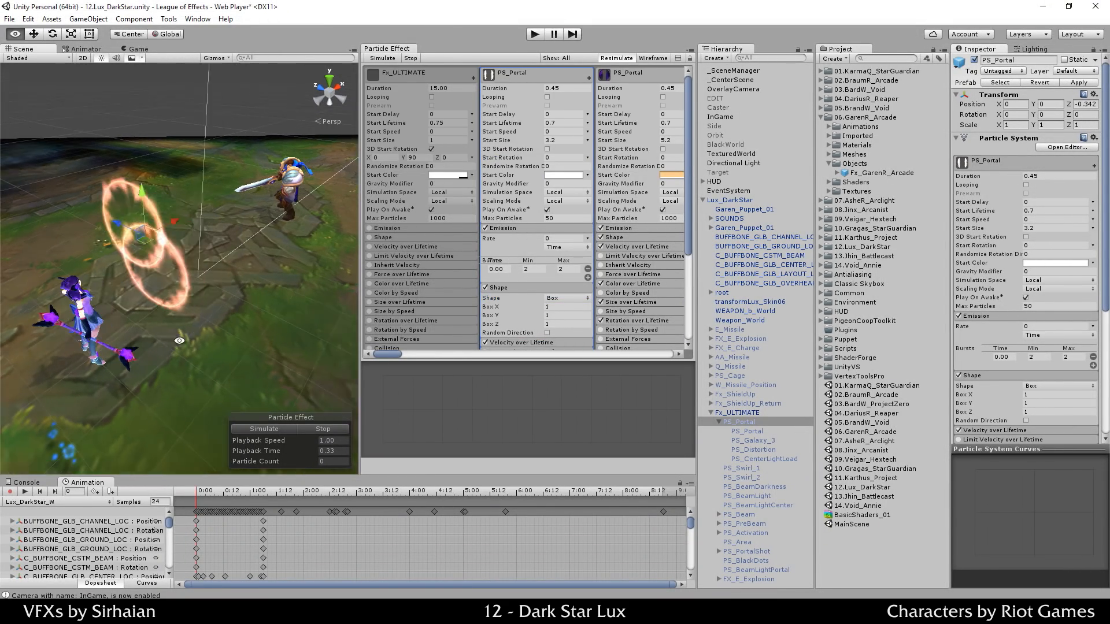
pyautogui.click(323, 429)
pyautogui.click(287, 427)
pyautogui.click(307, 429)
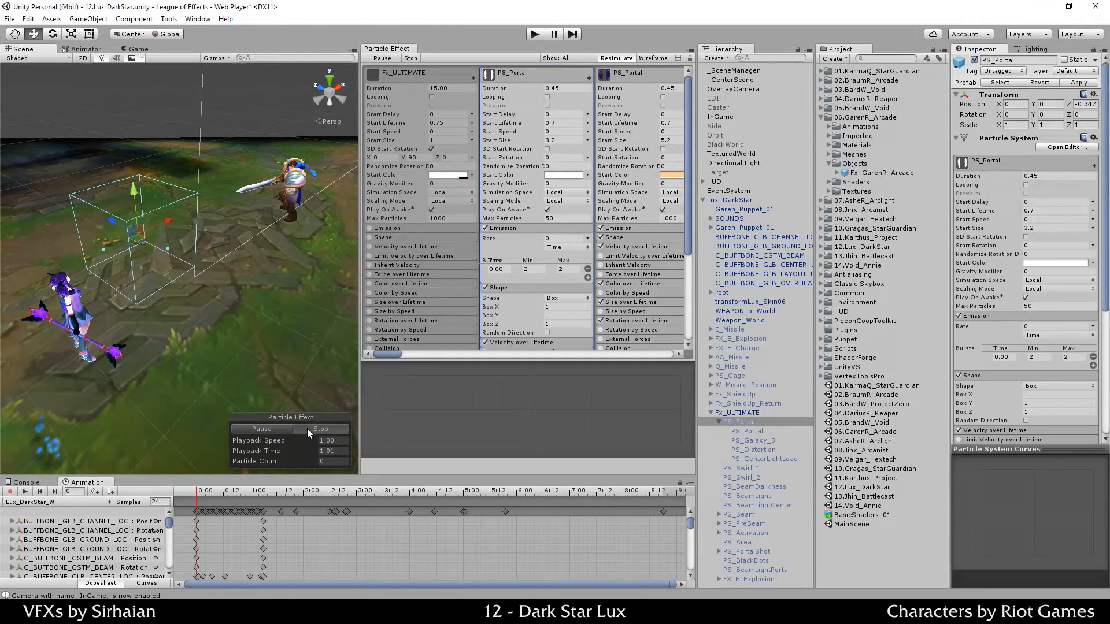
pyautogui.click(279, 426)
pyautogui.click(279, 427)
# Step: Set PS_Portal's emission Rate to 10 and restart the preview to watch continuous emission
pyautogui.click(559, 241)
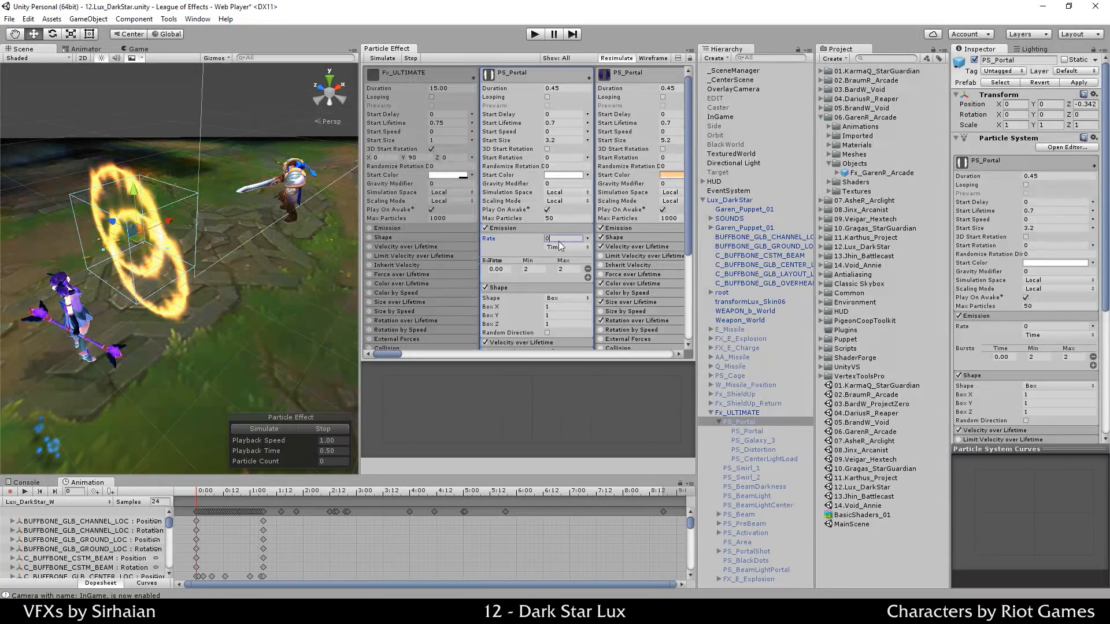
pyautogui.write('10')
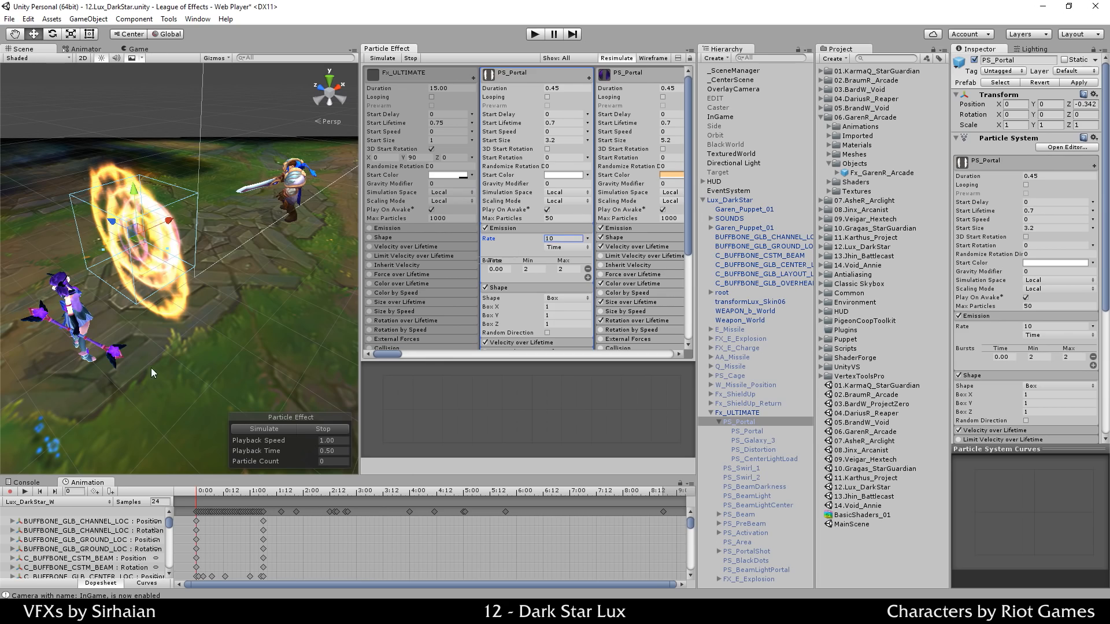
pyautogui.click(295, 430)
pyautogui.click(294, 431)
pyautogui.click(284, 430)
pyautogui.keyDown('alt'); pyautogui.moveTo(248, 365); pyautogui.dragTo(225, 355); pyautogui.keyUp('alt')
pyautogui.click(548, 97)
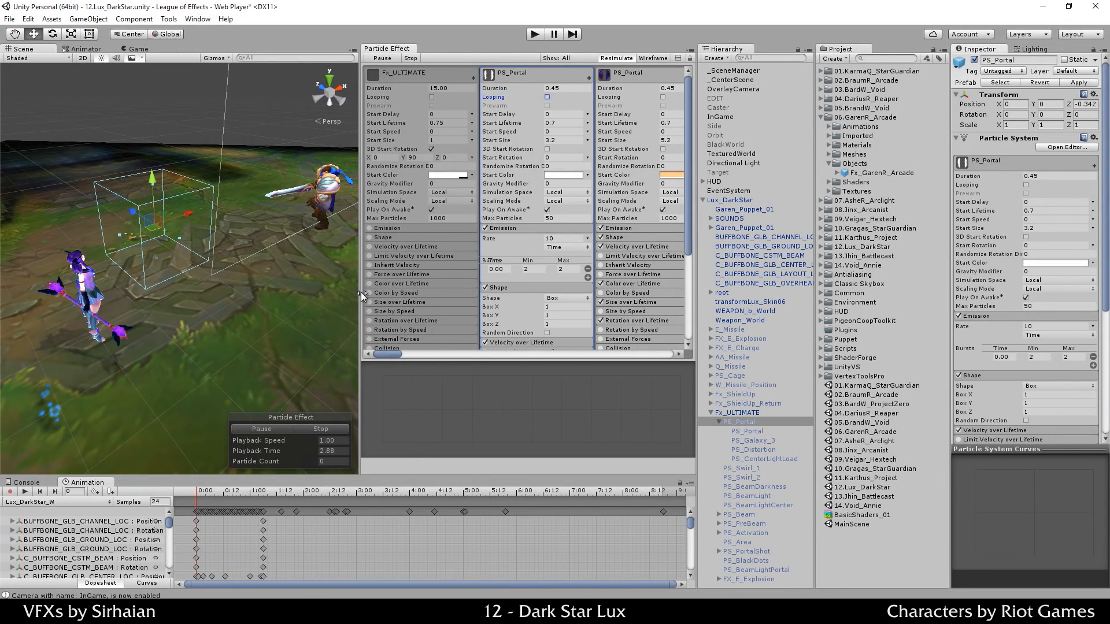
# Step: Turn on Looping for PS_Portal and set the Shape Box Z to 0
pyautogui.click(313, 431)
pyautogui.click(275, 430)
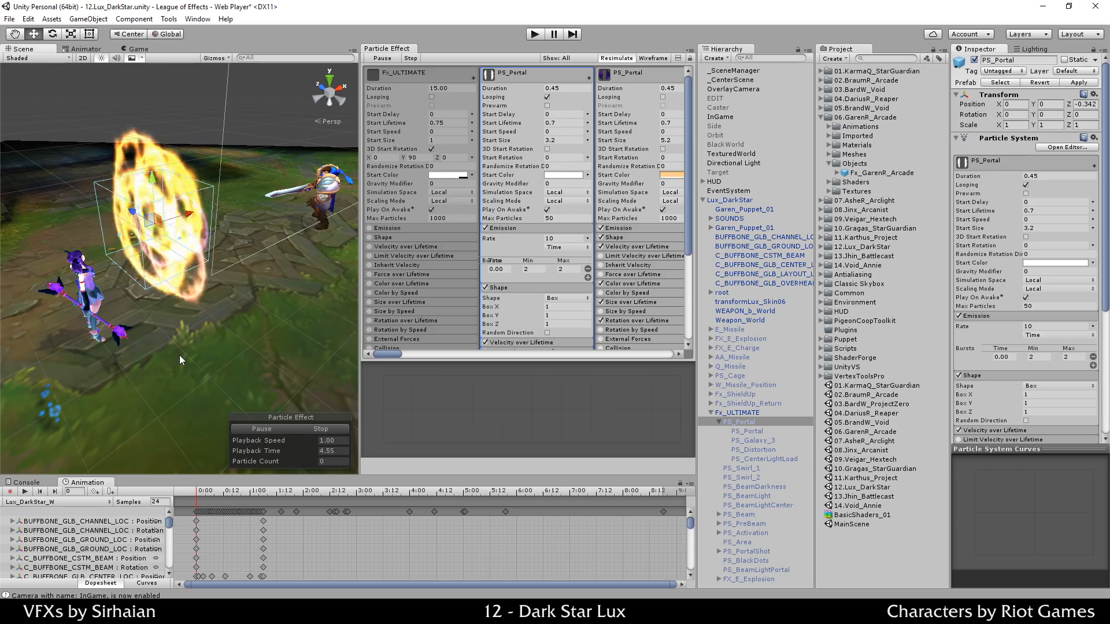
pyautogui.click(567, 324)
pyautogui.write('0')
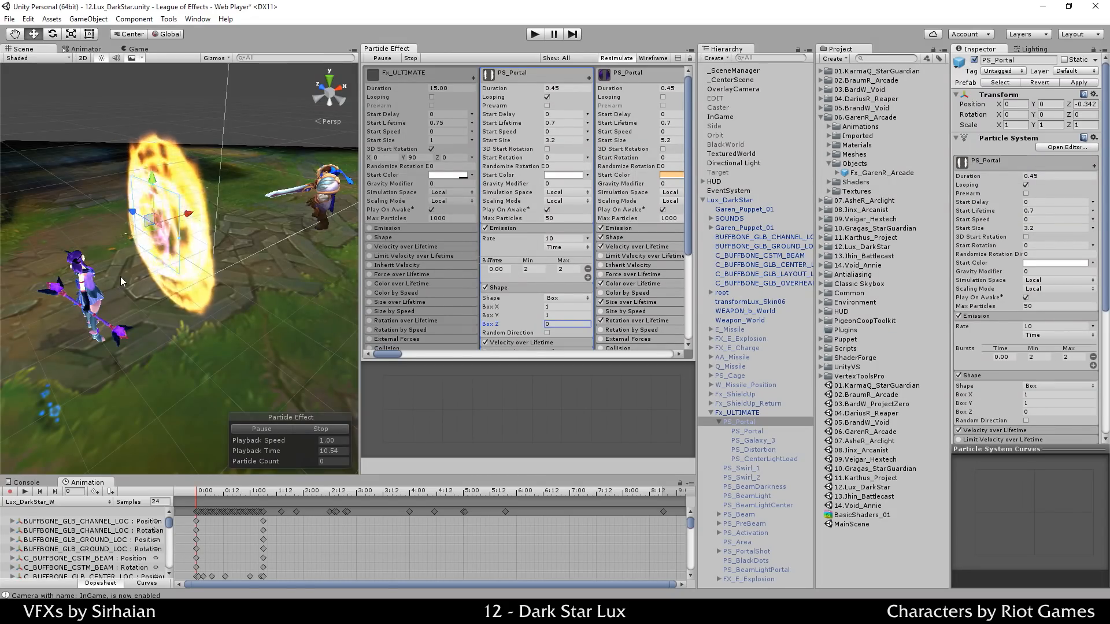
# Step: Rotate PS_Portal to X 90 so the fiery ring lies flat on the ground
pyautogui.keyDown('alt'); pyautogui.moveTo(120, 277); pyautogui.dragTo(55, 289); pyautogui.keyUp('alt')
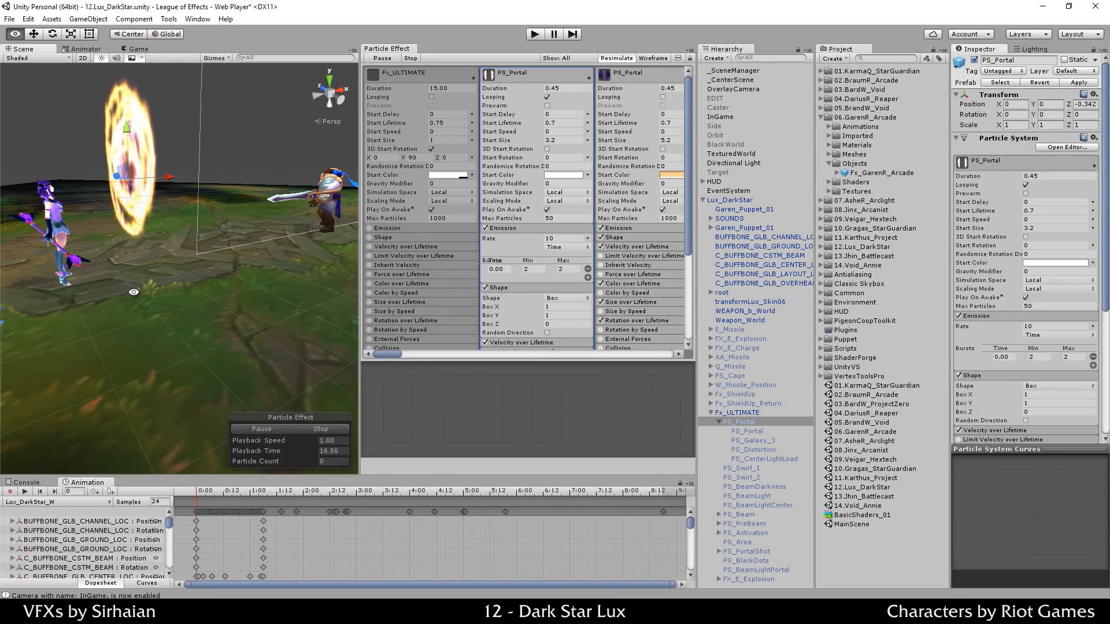
pyautogui.keyDown('alt'); pyautogui.moveTo(133, 292); pyautogui.dragTo(175, 290); pyautogui.keyUp('alt')
pyautogui.press('e')
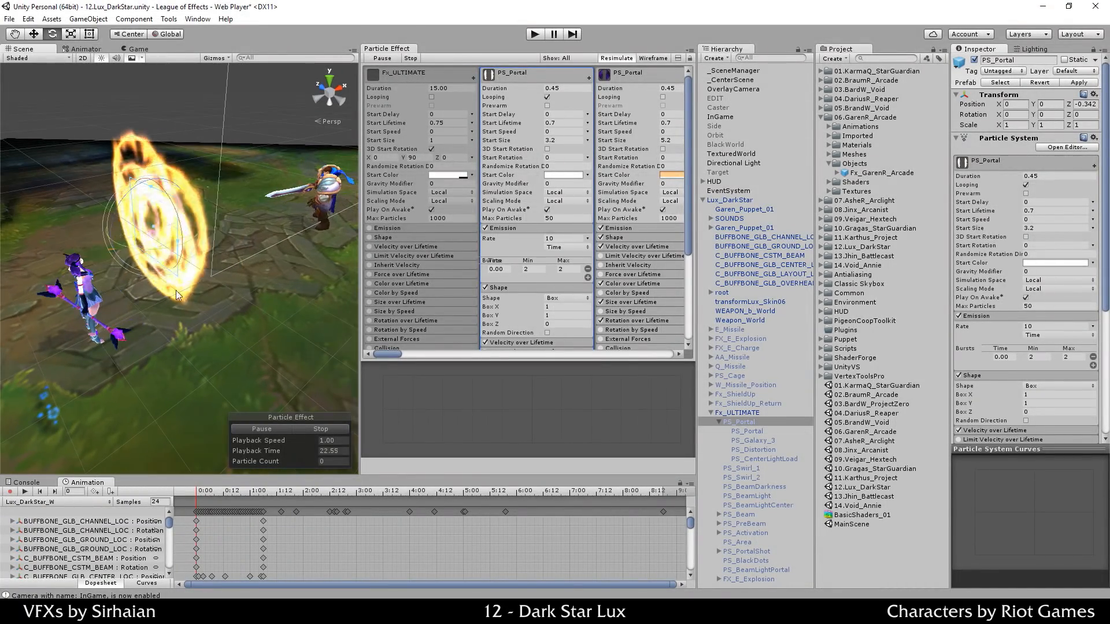
pyautogui.moveTo(118, 214); pyautogui.dragTo(371, 157)
pyautogui.press('w')
pyautogui.keyDown('alt'); pyautogui.moveTo(268, 286); pyautogui.dragTo(267, 232); pyautogui.keyUp('alt')
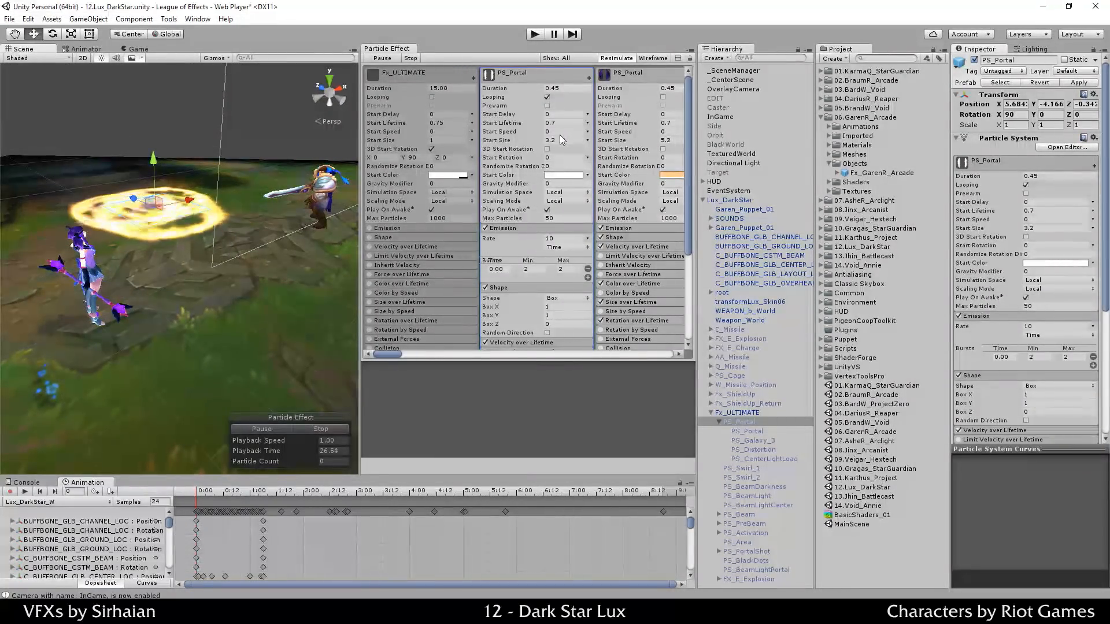
# Step: Try Start Size 0.5, inspect the smaller rings, then undo the recent portal changes
pyautogui.click(561, 140)
pyautogui.write('0.5')
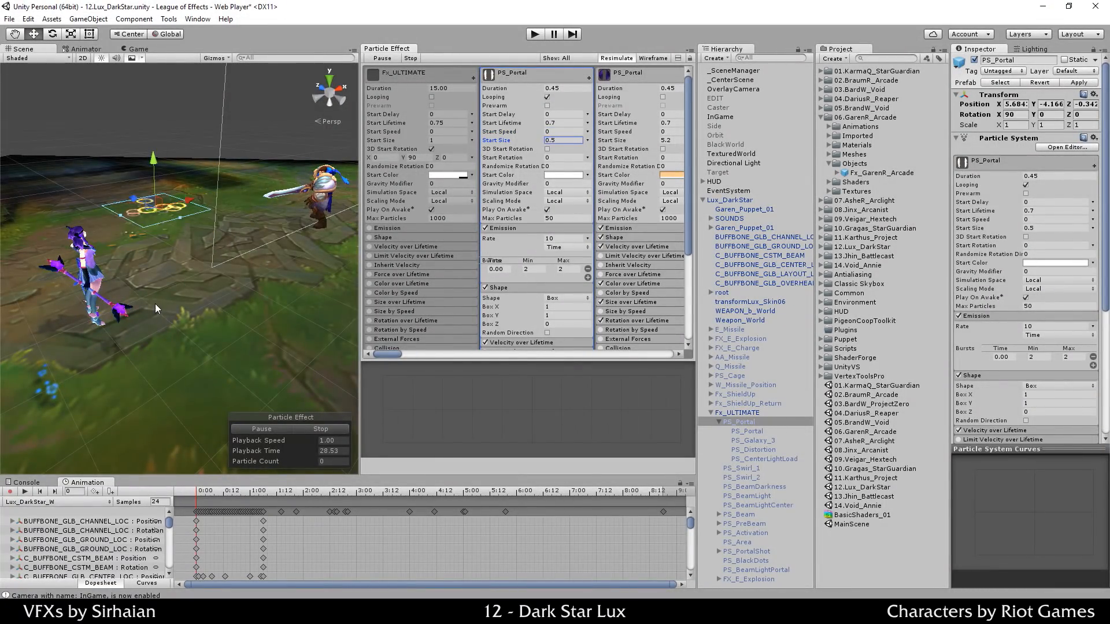
pyautogui.keyDown('alt'); pyautogui.moveTo(165, 272); pyautogui.dragTo(199, 319); pyautogui.keyUp('alt')
pyautogui.scroll(6, 216, 324)
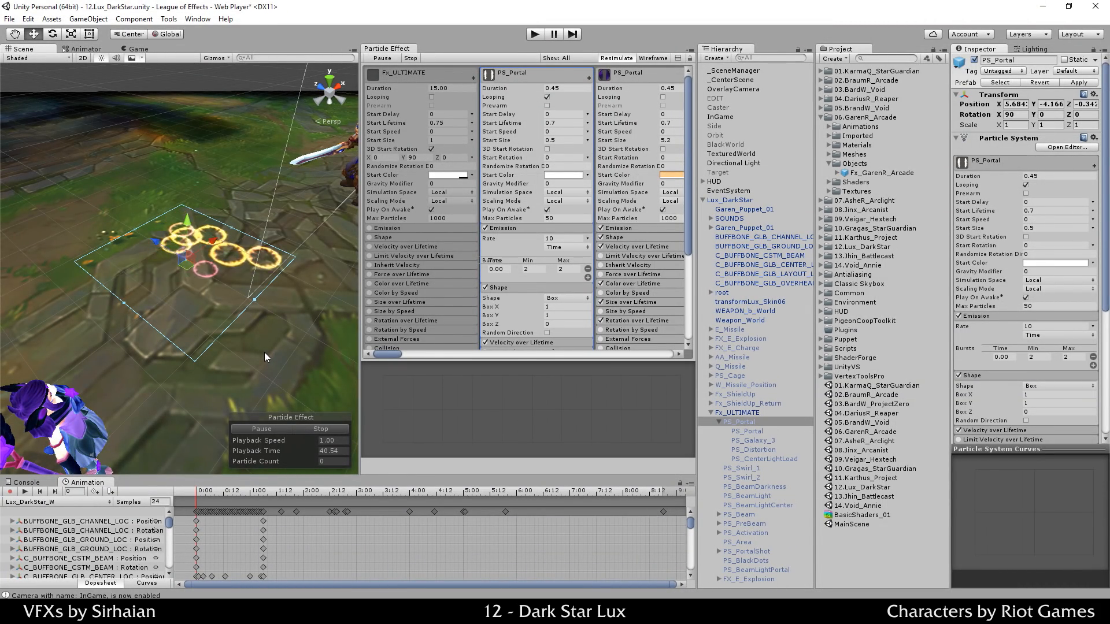
pyautogui.scroll(-3, 279, 378)
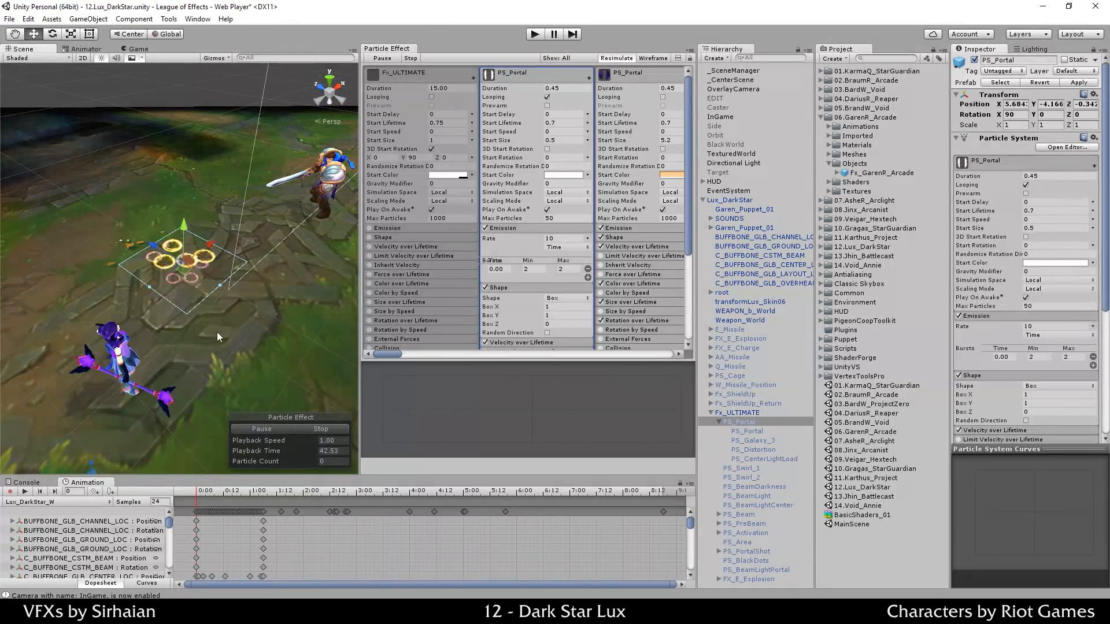
pyautogui.moveTo(217, 332); pyautogui.dragTo(239, 290, button='middle')
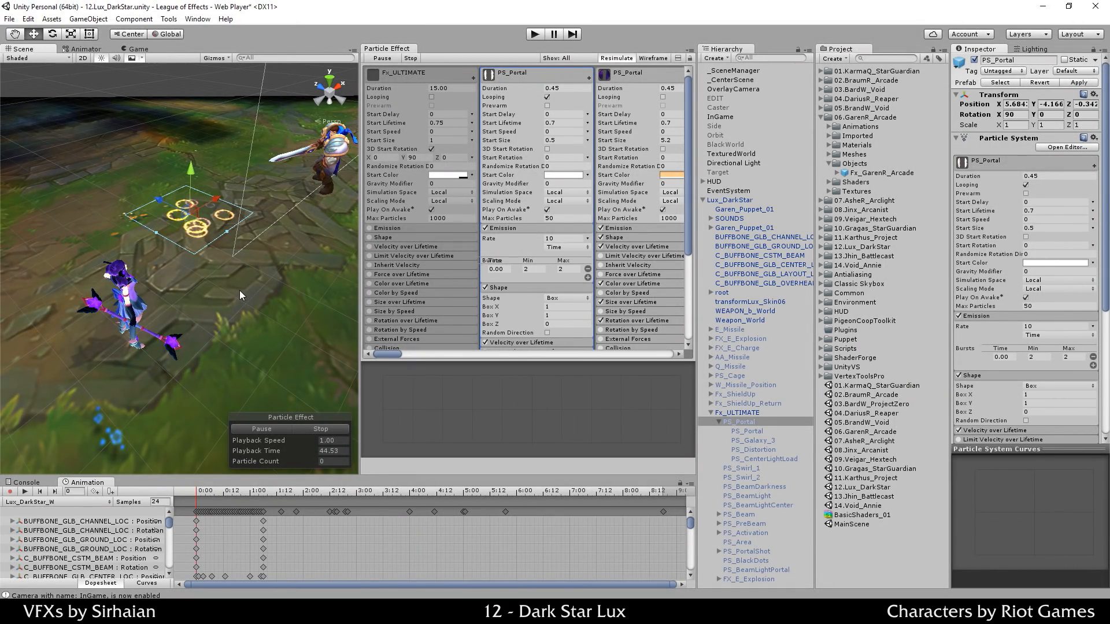
pyautogui.hotkey('ctrl', 'z')
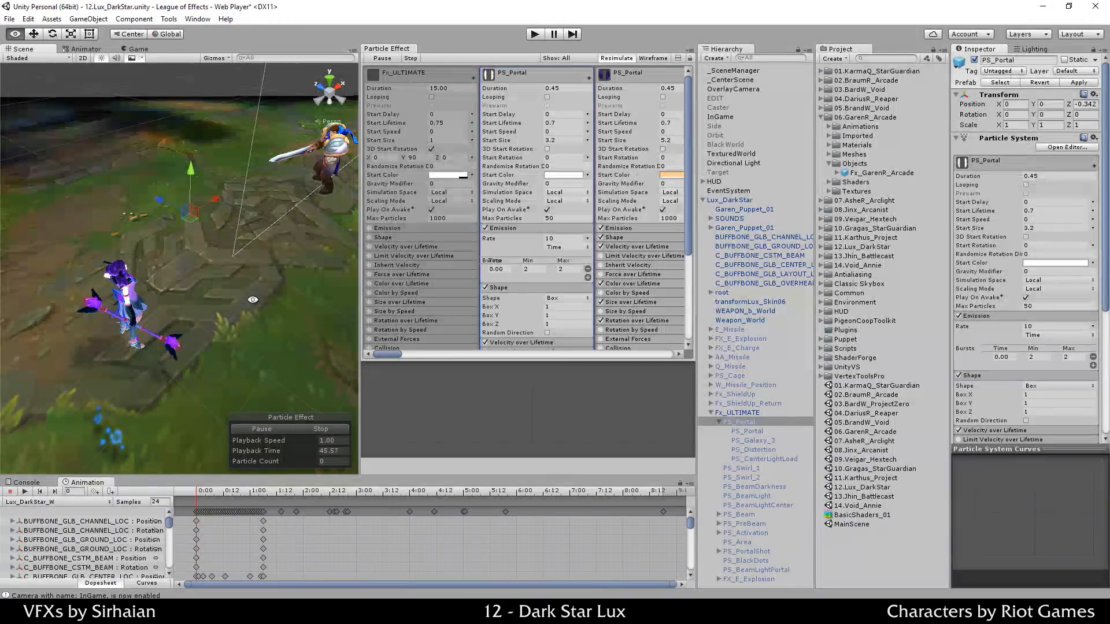
# Step: Revert PS_Portal's emission shape from Box back to Mesh and replay the preview
pyautogui.keyDown('alt'); pyautogui.moveTo(252, 295); pyautogui.dragTo(237, 296); pyautogui.keyUp('alt')
pyautogui.click(279, 431)
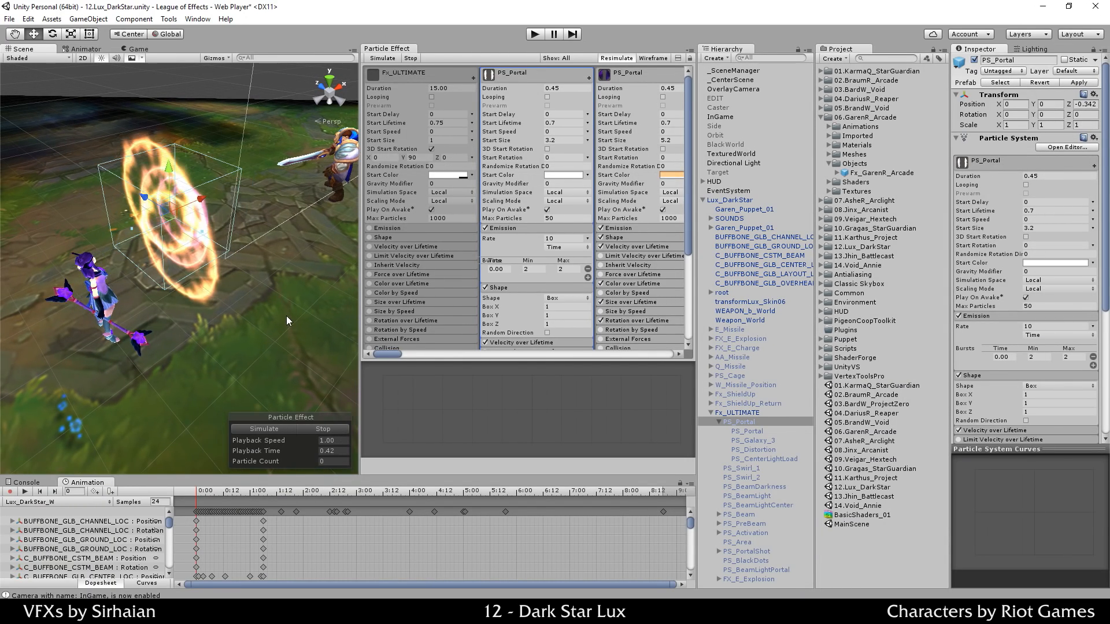
pyautogui.hotkey('ctrl', 'z')
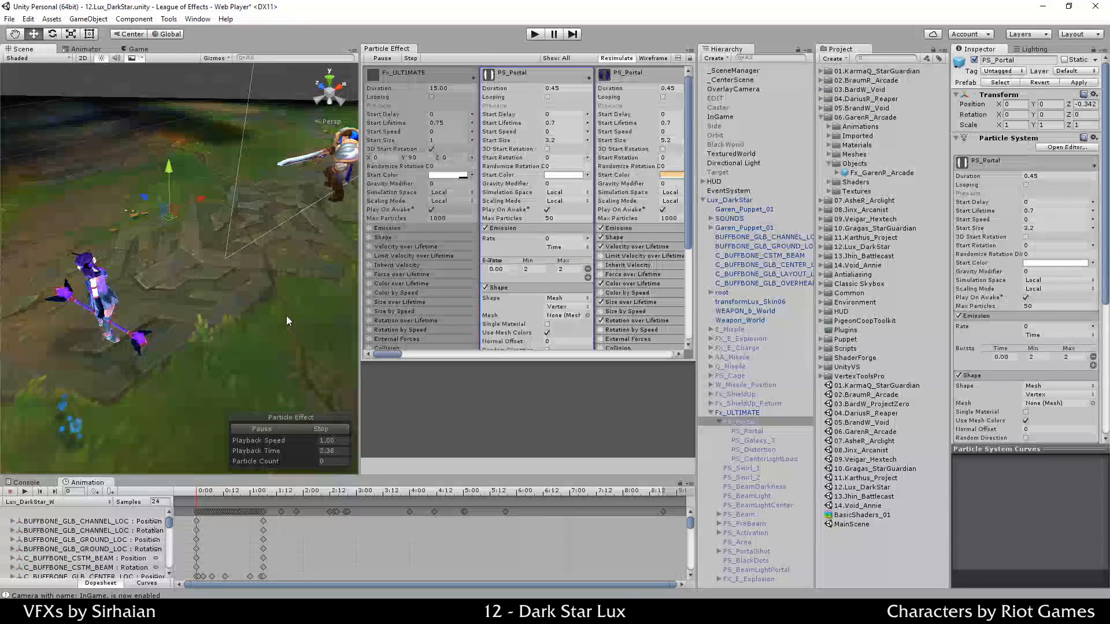
pyautogui.scroll(-3, 509, 231)
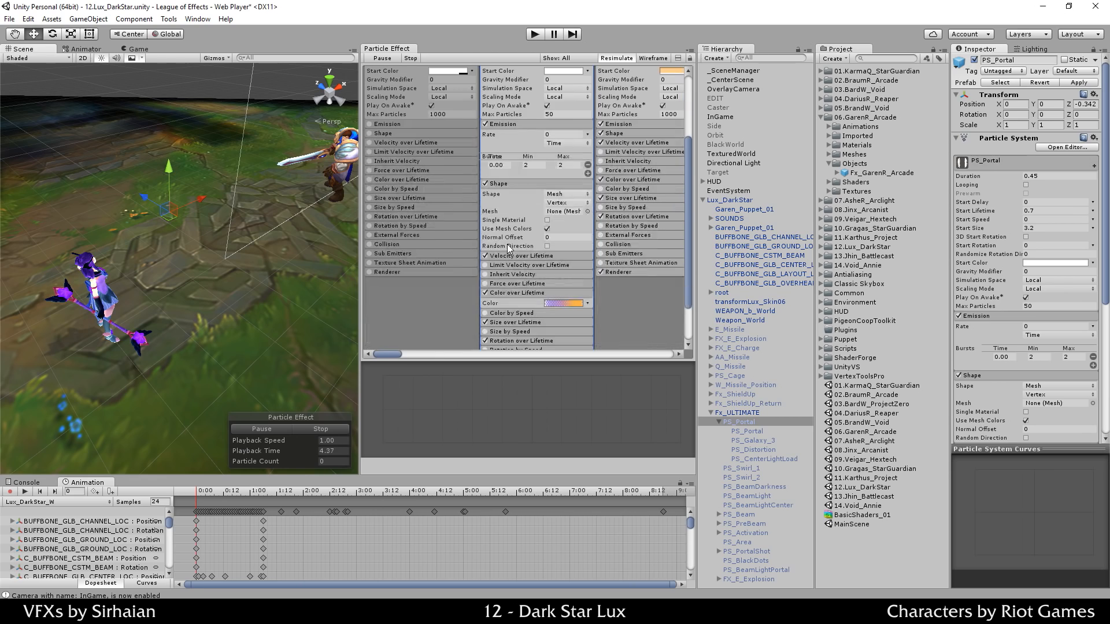
pyautogui.click(275, 429)
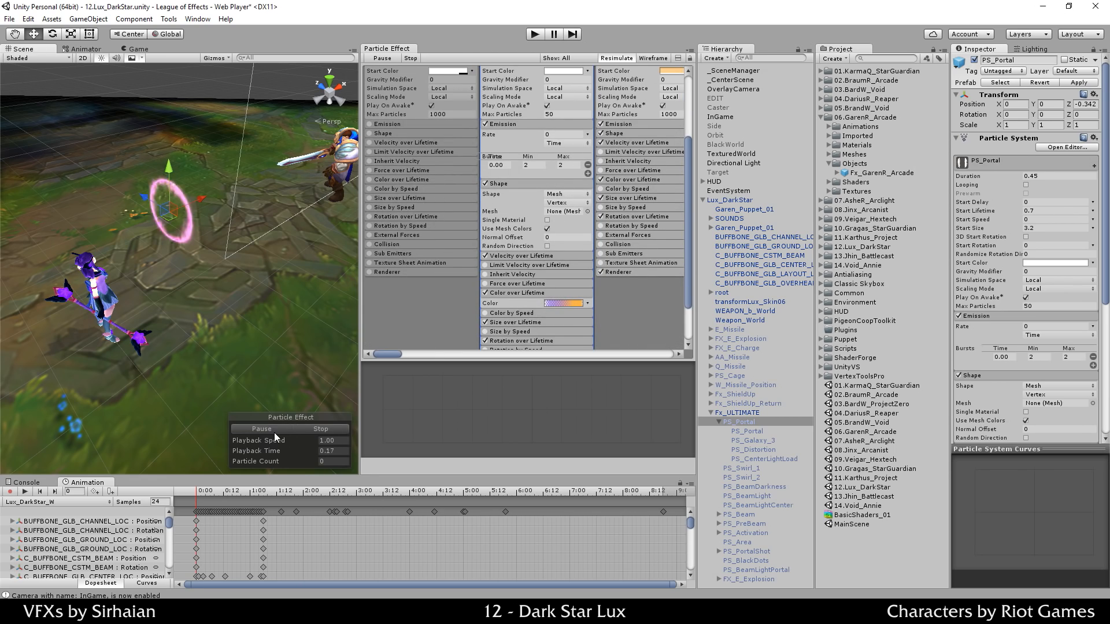
# Step: Enable Velocity over Lifetime, replay the portal, and open its Y velocity curve
pyautogui.click(515, 256)
pyautogui.scroll(-1, 515, 255)
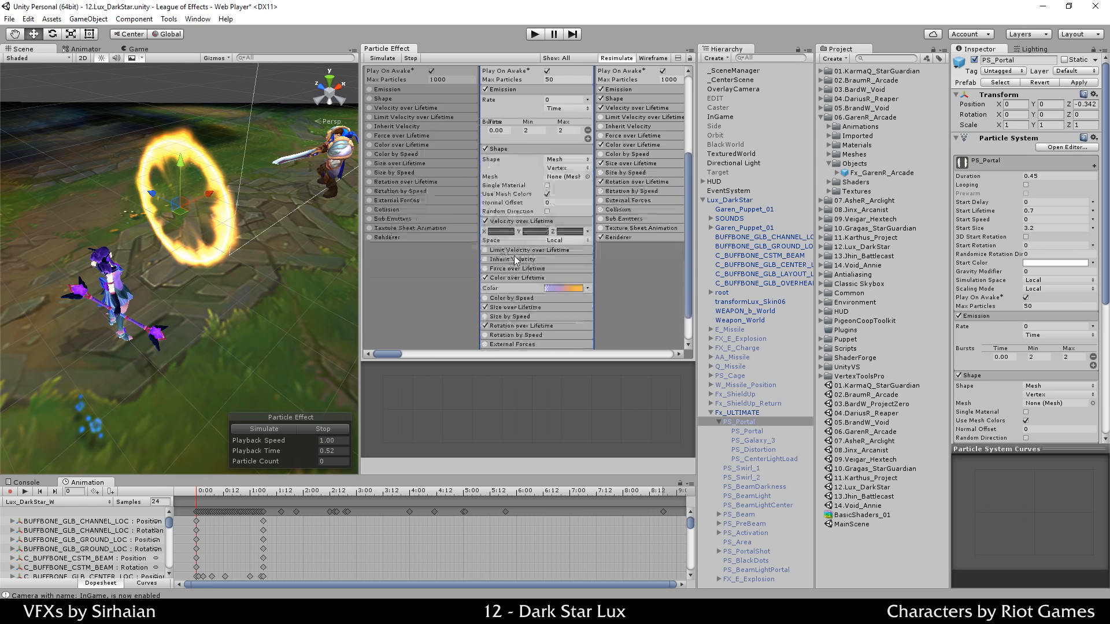
pyautogui.click(313, 429)
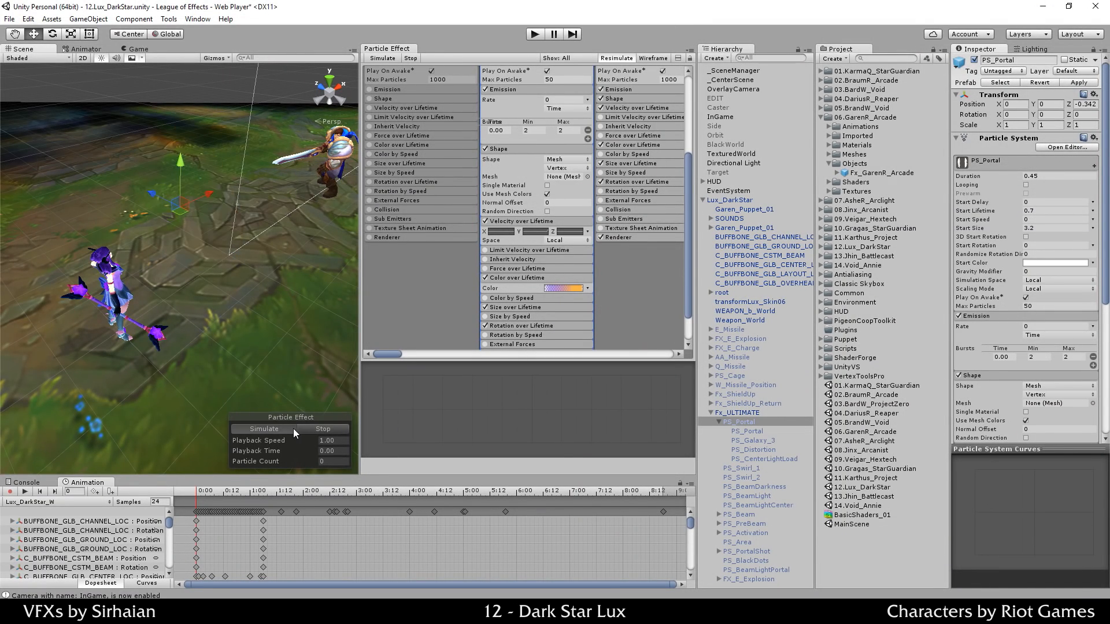
pyautogui.click(293, 428)
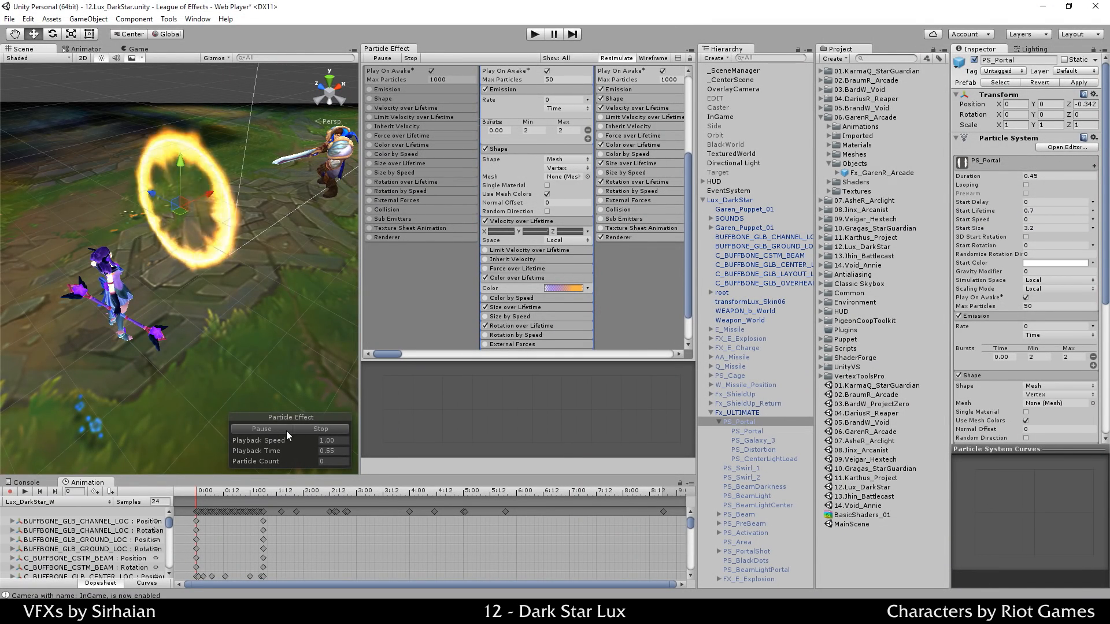
pyautogui.click(311, 430)
pyautogui.click(282, 432)
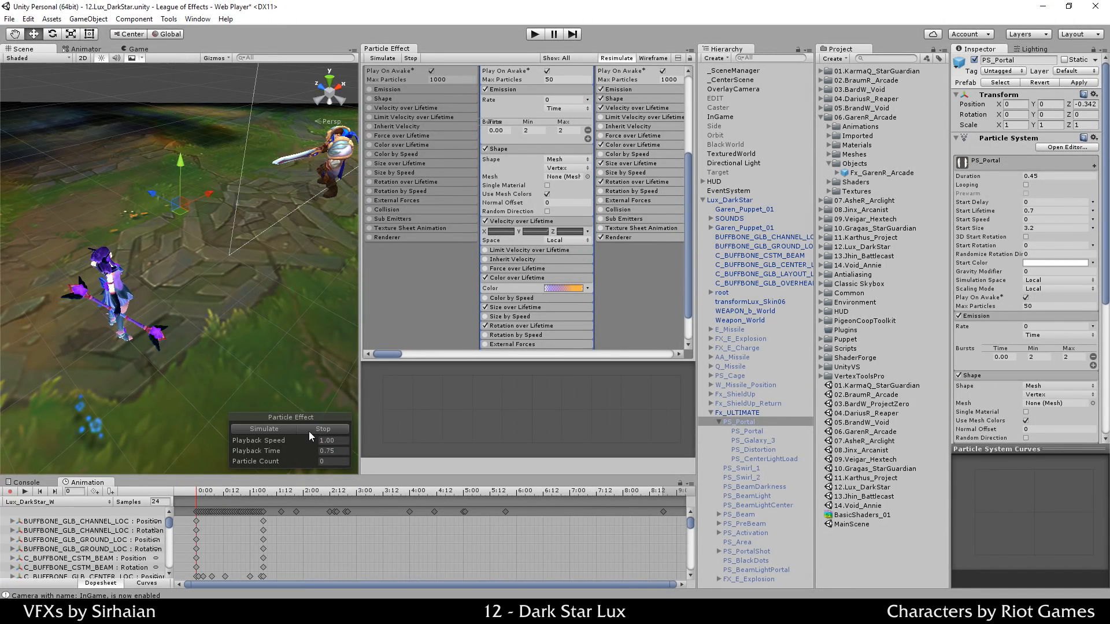
pyautogui.click(536, 232)
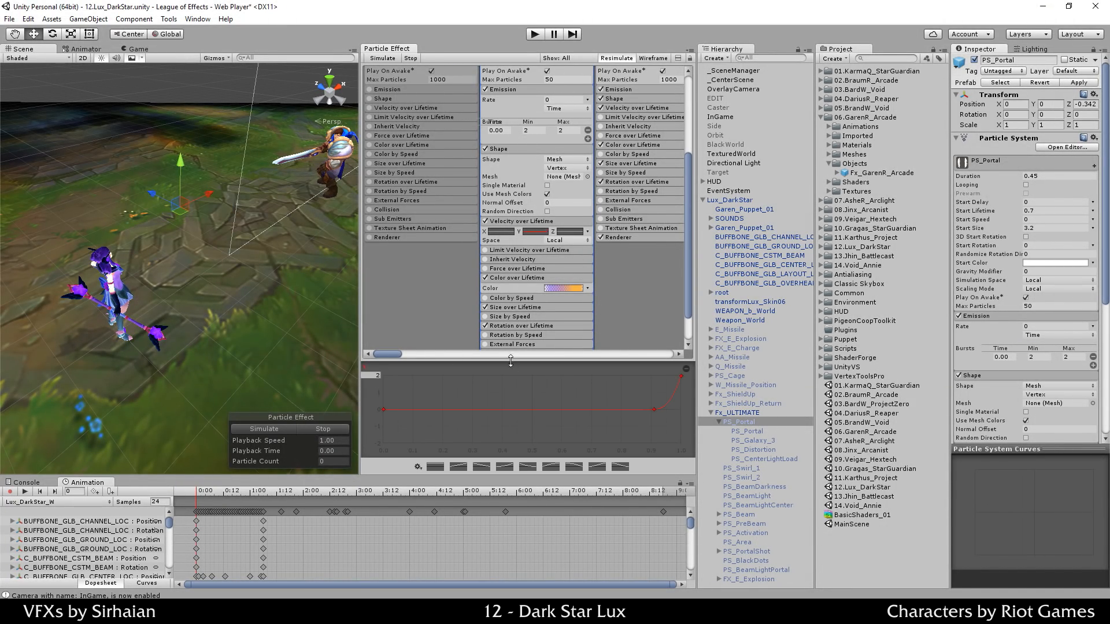
# Step: Apply the ease-in preset to the Y velocity curve so it rises to 2.0 at the end
pyautogui.moveTo(510, 360); pyautogui.dragTo(522, 263)
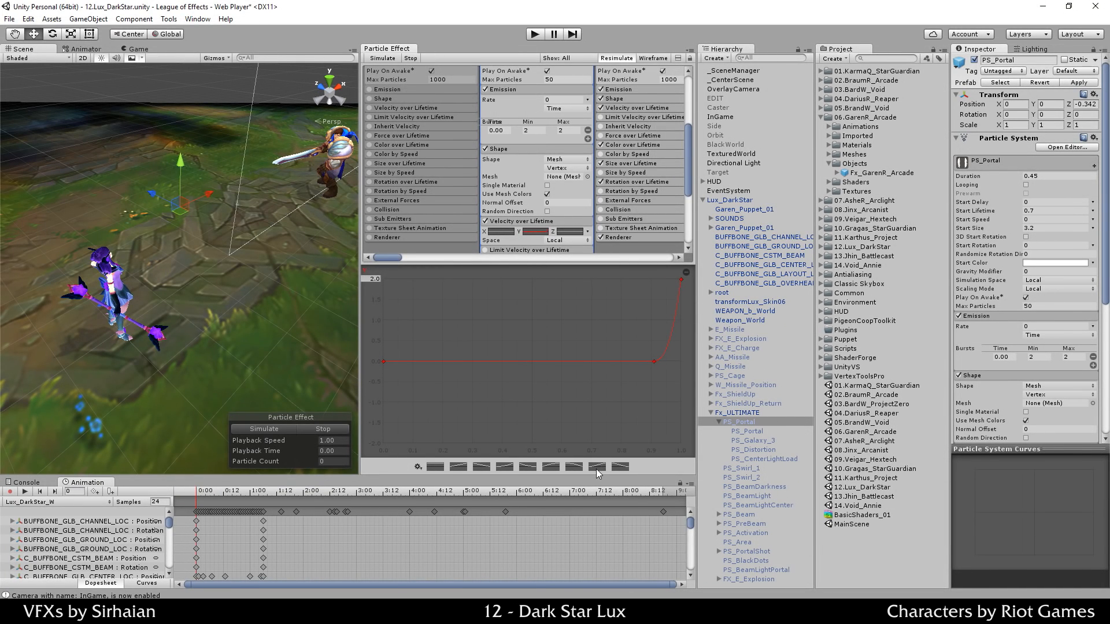
pyautogui.click(681, 279)
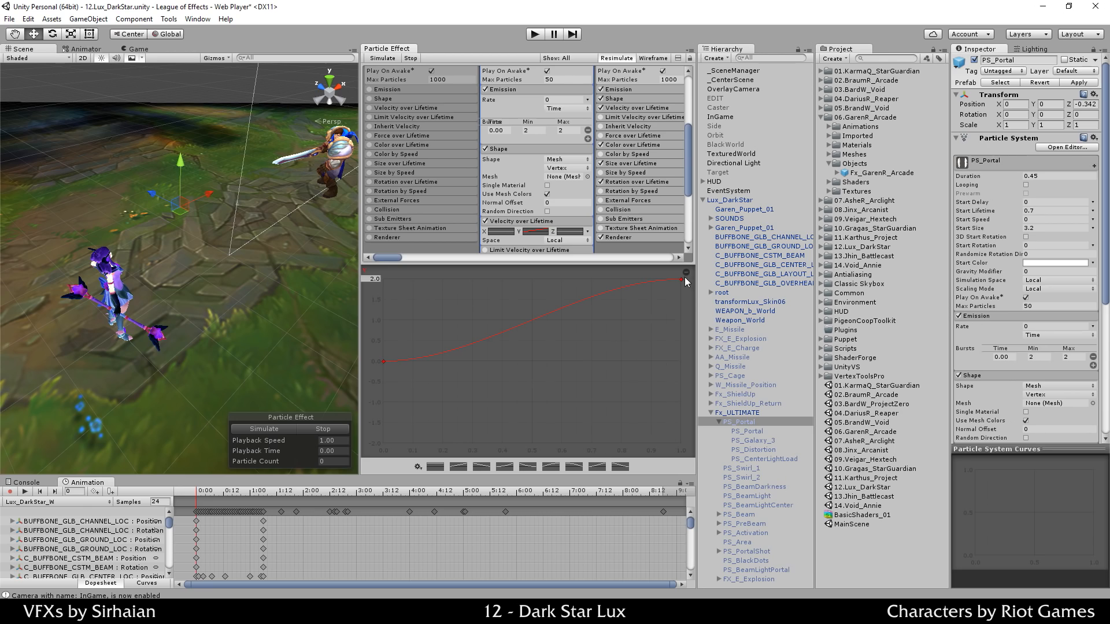
pyautogui.click(507, 468)
pyautogui.moveTo(415, 263); pyautogui.dragTo(408, 306)
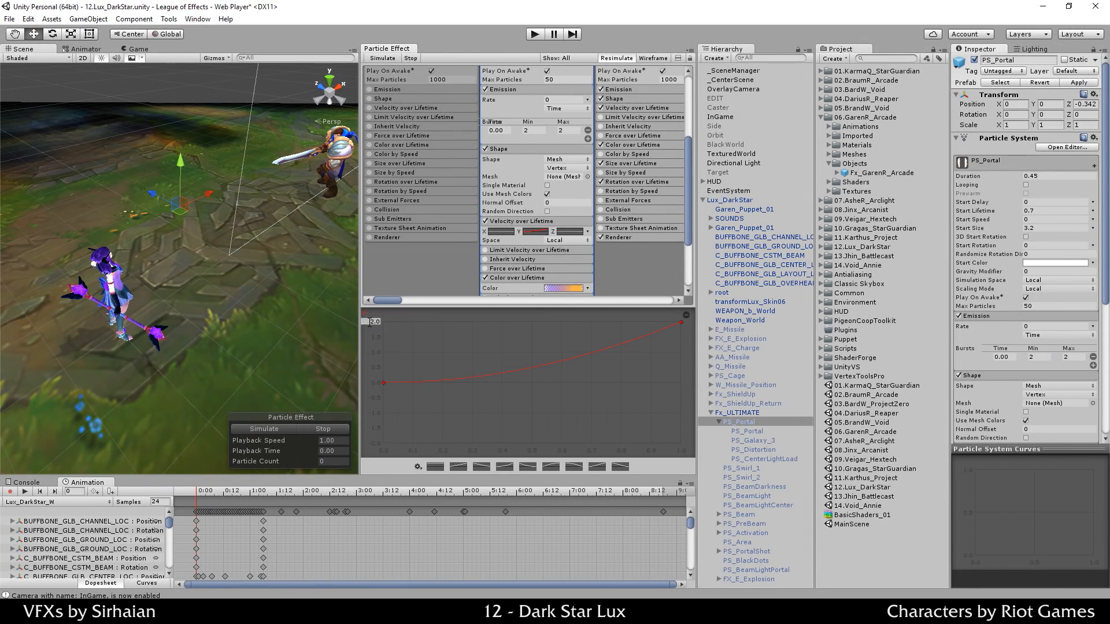
# Step: Give the Z velocity curve an ease-in rise to a maximum of 6, then preview the ring
pyautogui.click(295, 431)
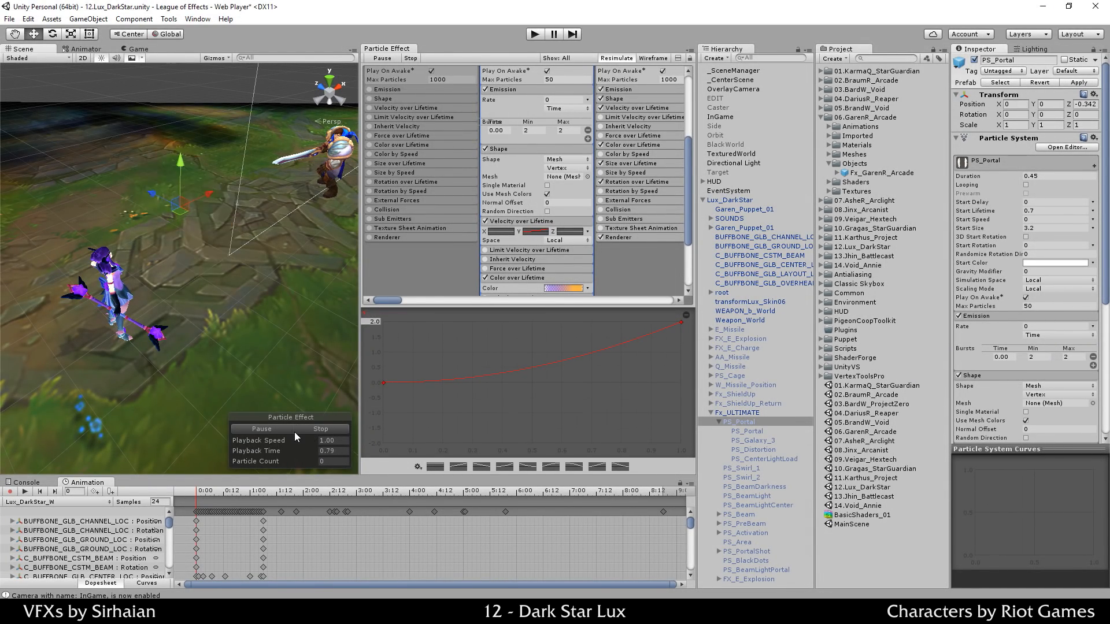
pyautogui.click(297, 432)
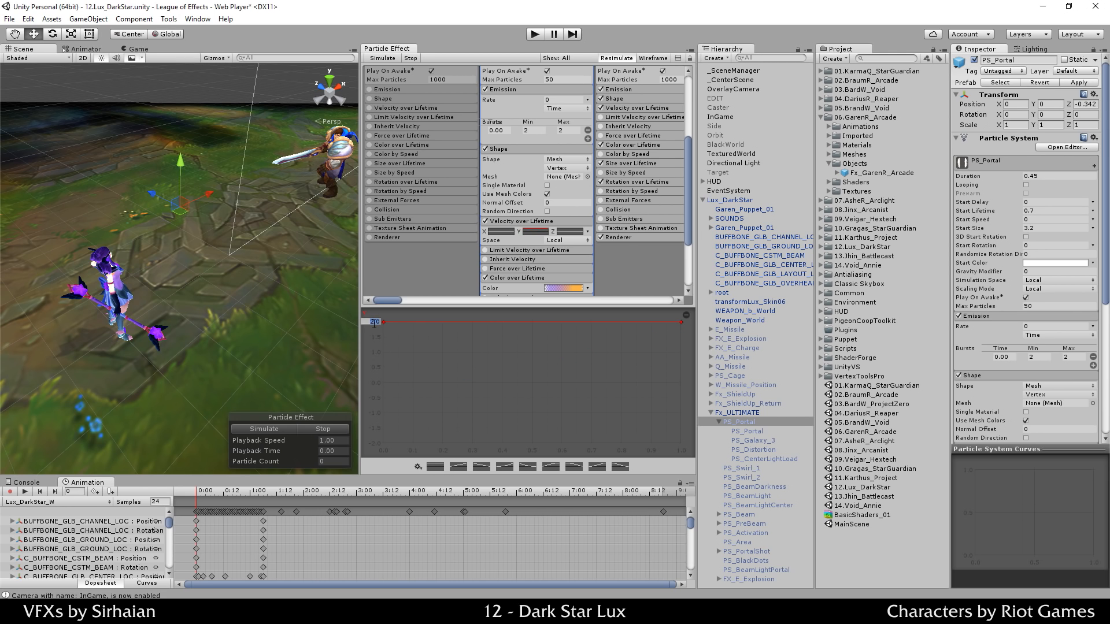
pyautogui.write('0.0')
pyautogui.click(168, 35)
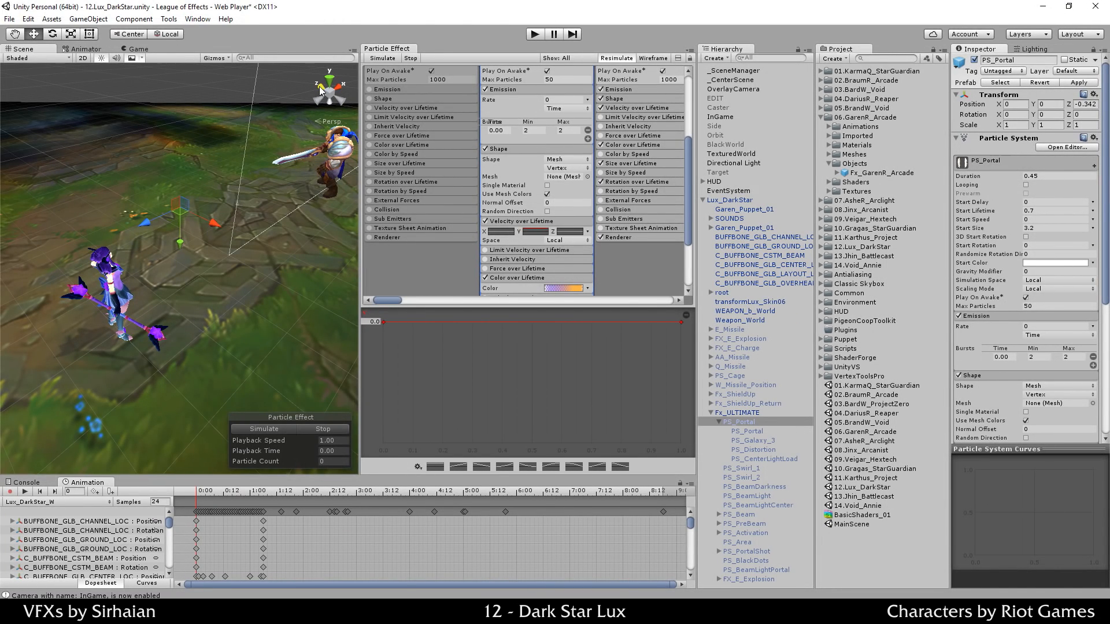
pyautogui.click(559, 232)
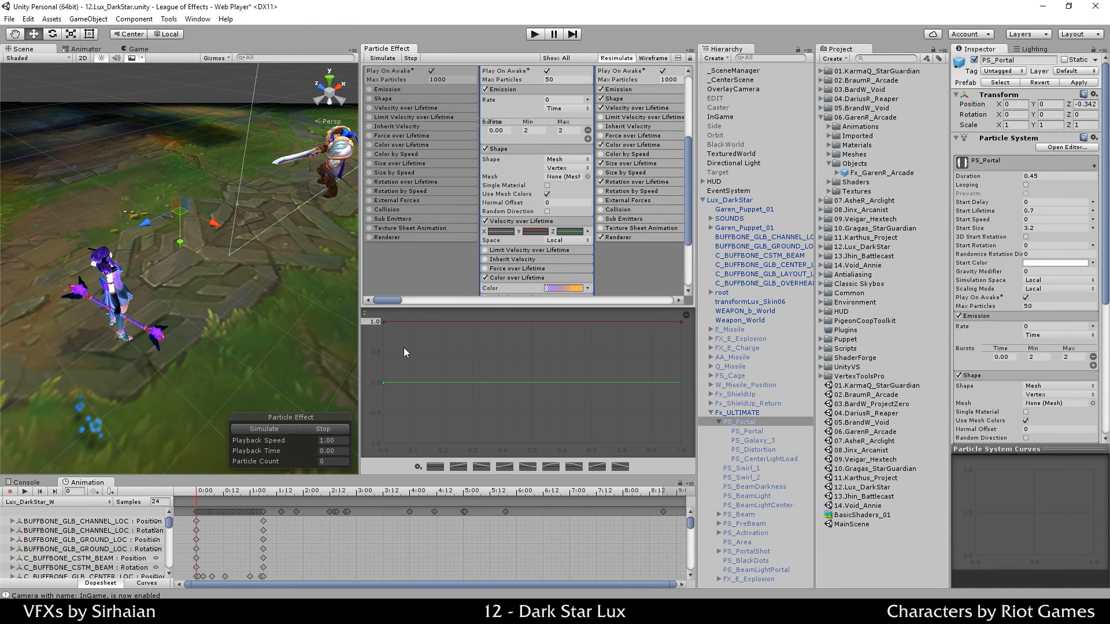
pyautogui.click(374, 322)
pyautogui.click(504, 468)
pyautogui.click(277, 429)
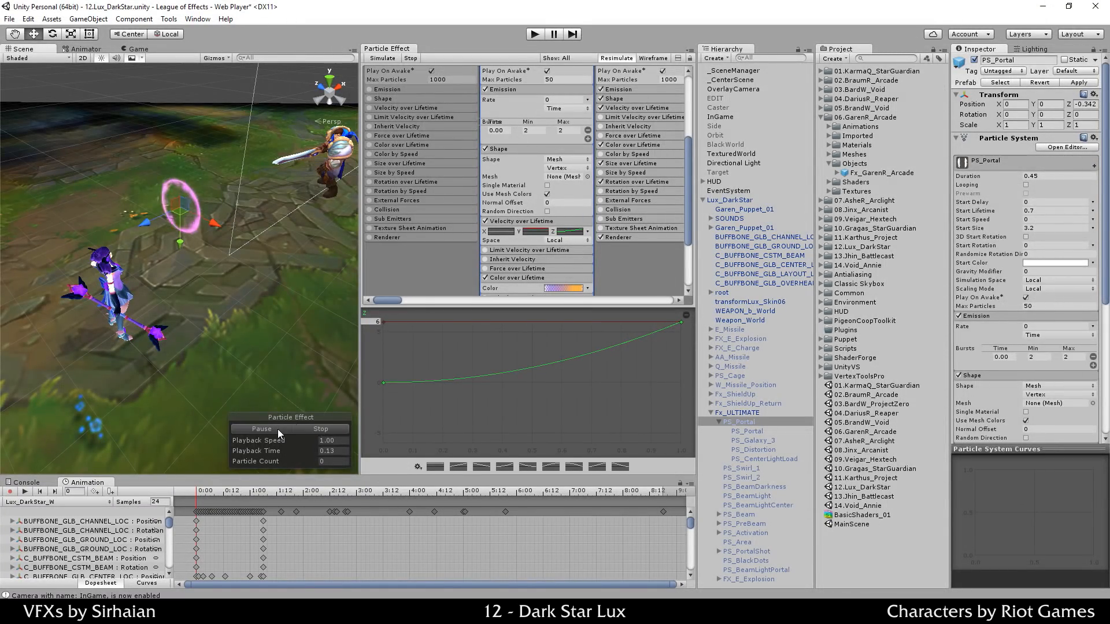
pyautogui.click(283, 430)
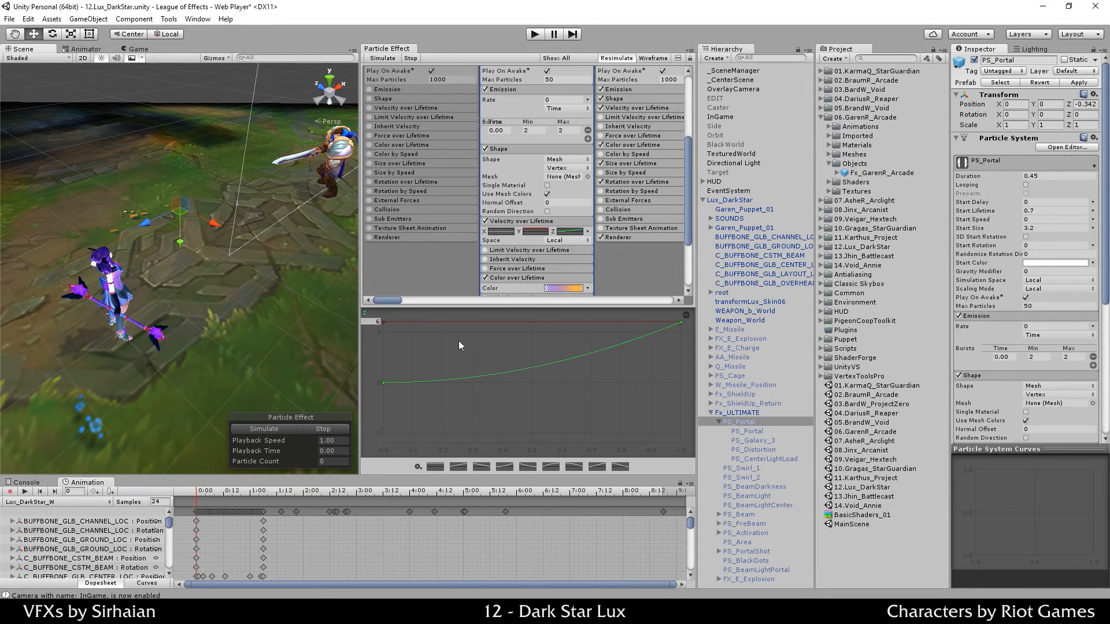
# Step: Pull the Z curve's last key tangent downward and preview the portal
pyautogui.rightClick(681, 324)
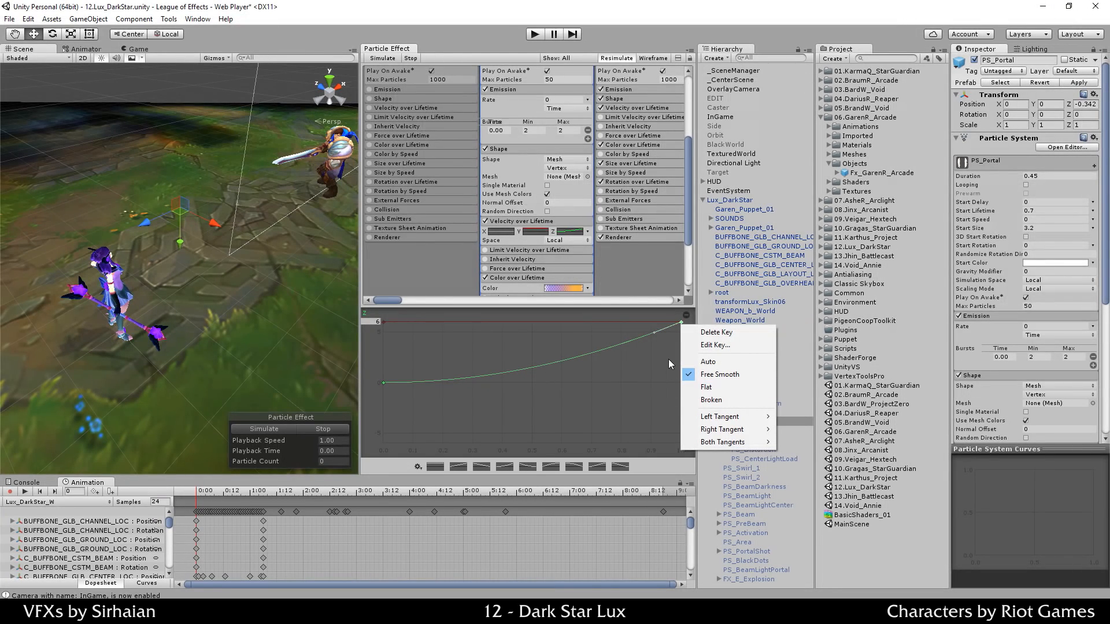
pyautogui.moveTo(653, 333); pyautogui.dragTo(659, 433)
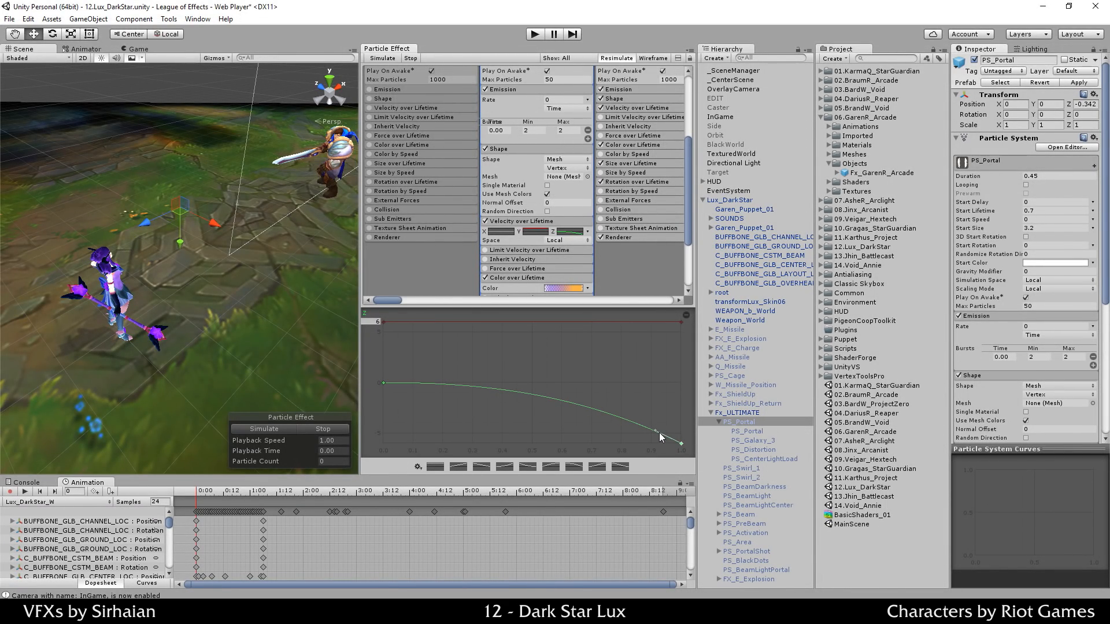
pyautogui.click(291, 426)
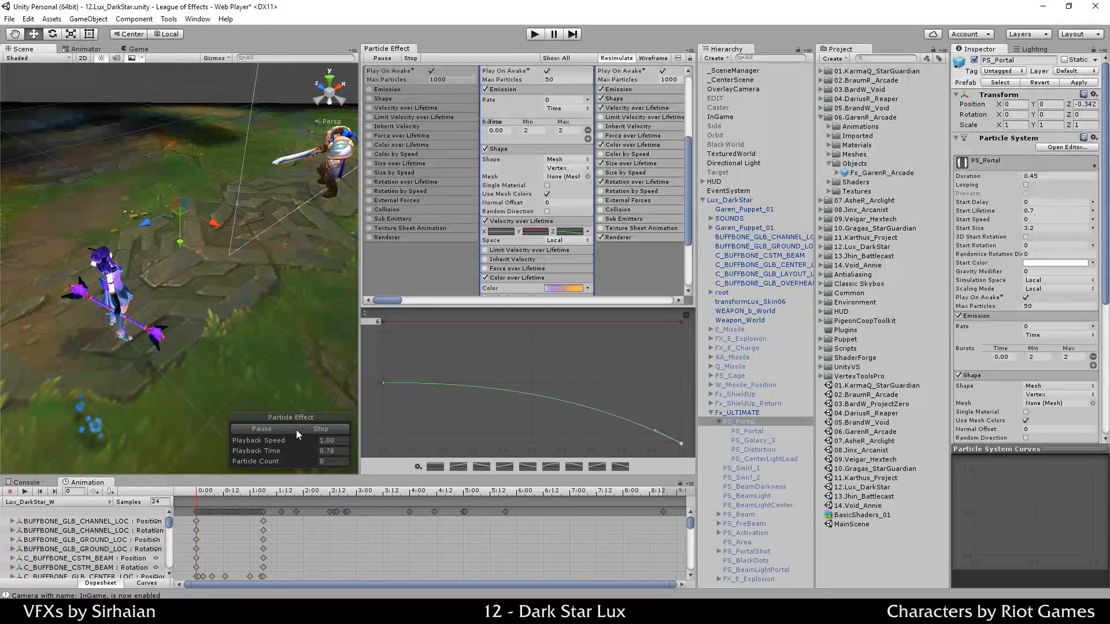
pyautogui.click(276, 431)
pyautogui.click(274, 430)
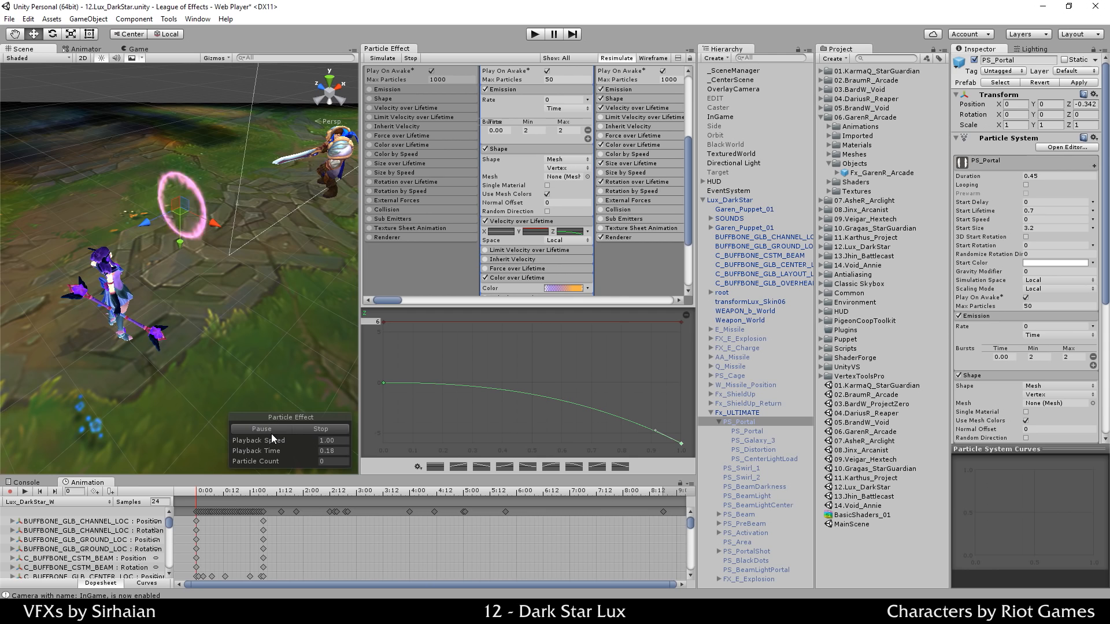
# Step: Raise the Z curve's maximum to 15
pyautogui.click(376, 322)
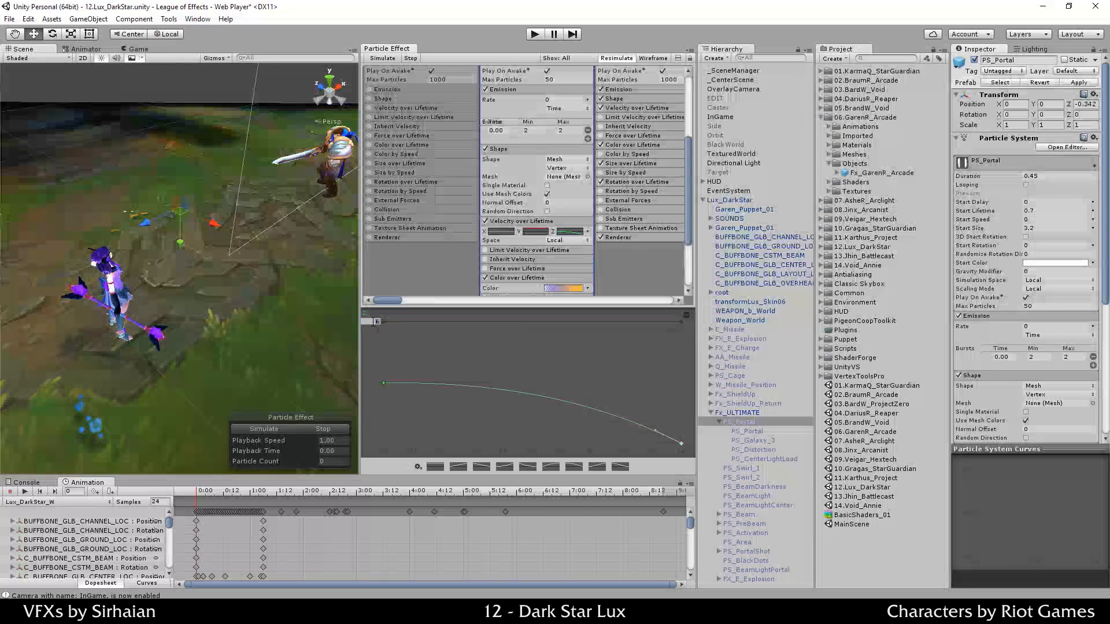
pyautogui.write('15')
pyautogui.press('Return')
pyautogui.click(540, 398)
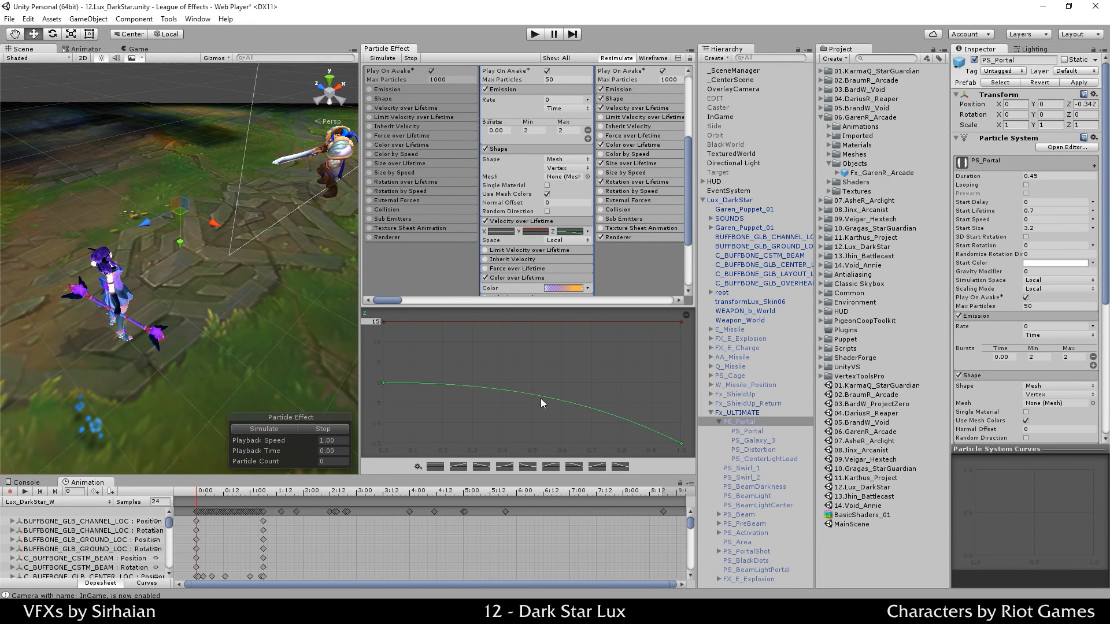
# Step: Add a key near 0.86 so the curve stays level then plunges, and replay the preview
pyautogui.doubleClick(580, 405)
pyautogui.moveTo(579, 405); pyautogui.dragTo(640, 402)
pyautogui.moveTo(668, 418); pyautogui.dragTo(675, 407)
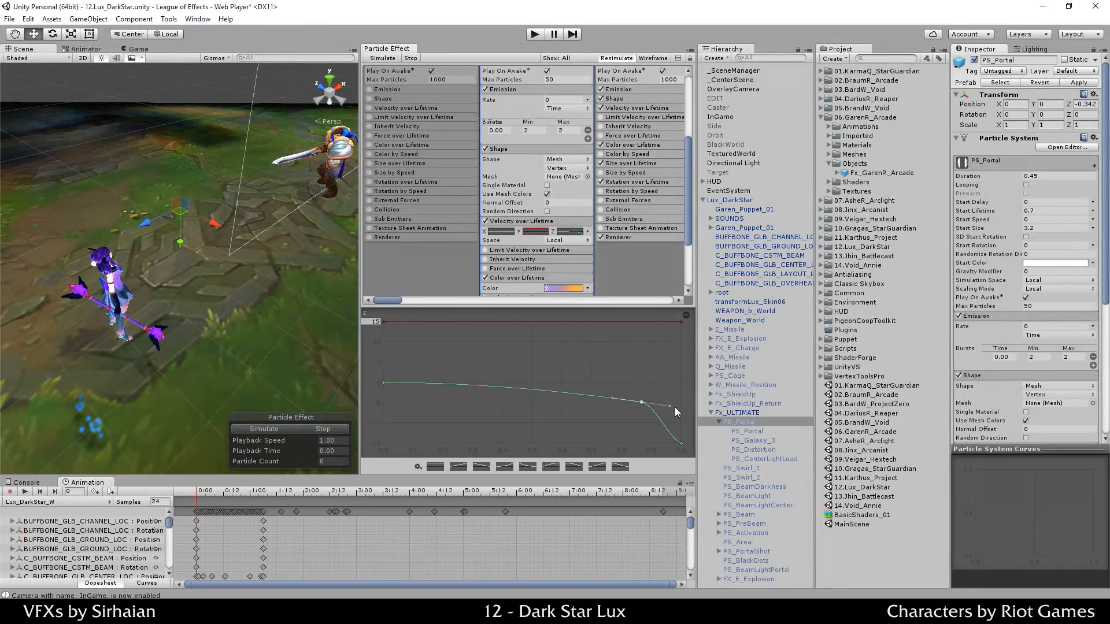
pyautogui.click(681, 443)
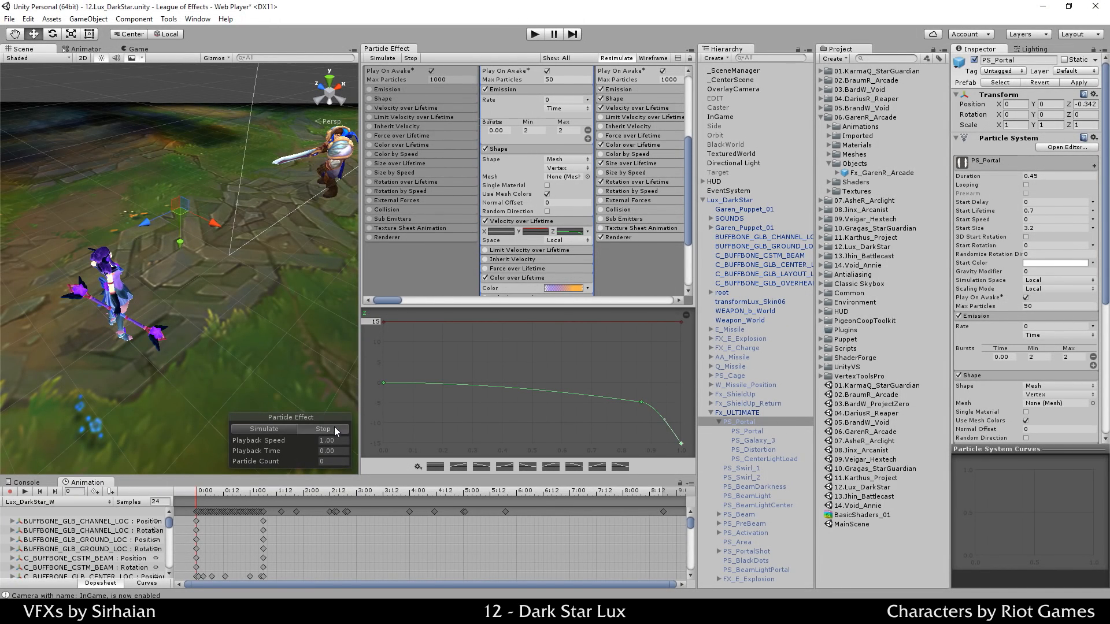
pyautogui.click(282, 429)
pyautogui.click(311, 431)
pyautogui.moveTo(643, 405); pyautogui.dragTo(643, 396)
pyautogui.click(298, 425)
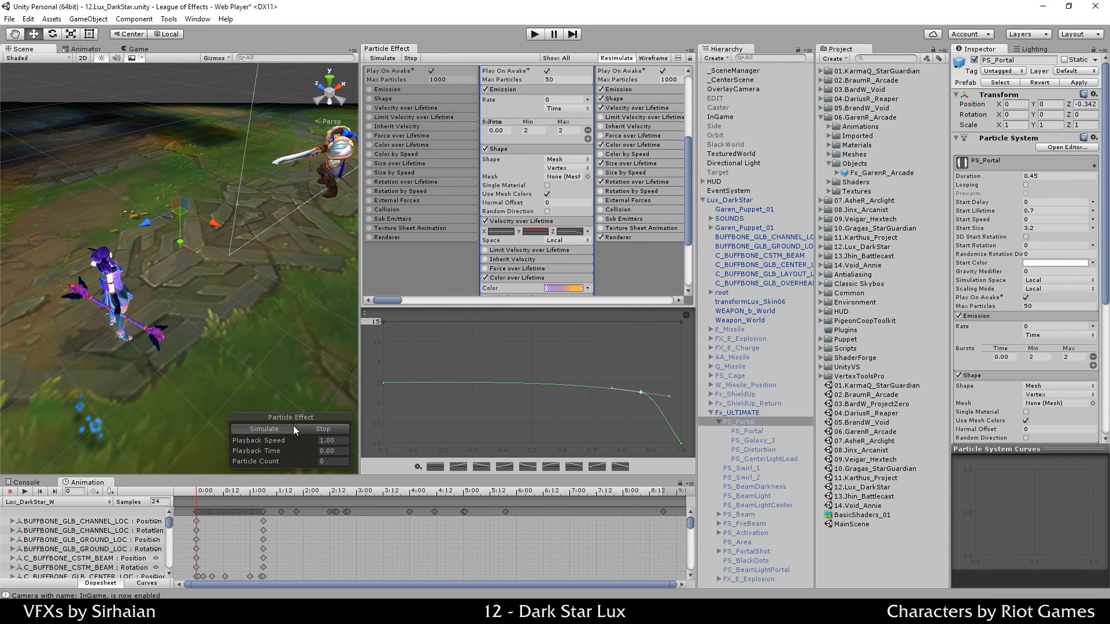
pyautogui.click(261, 430)
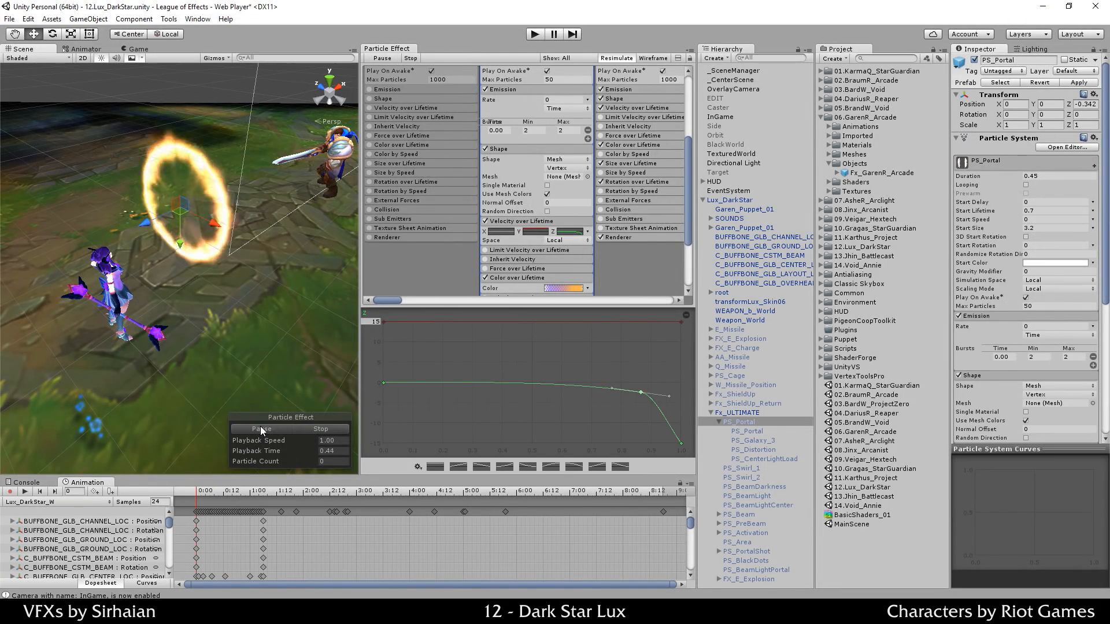
pyautogui.click(274, 429)
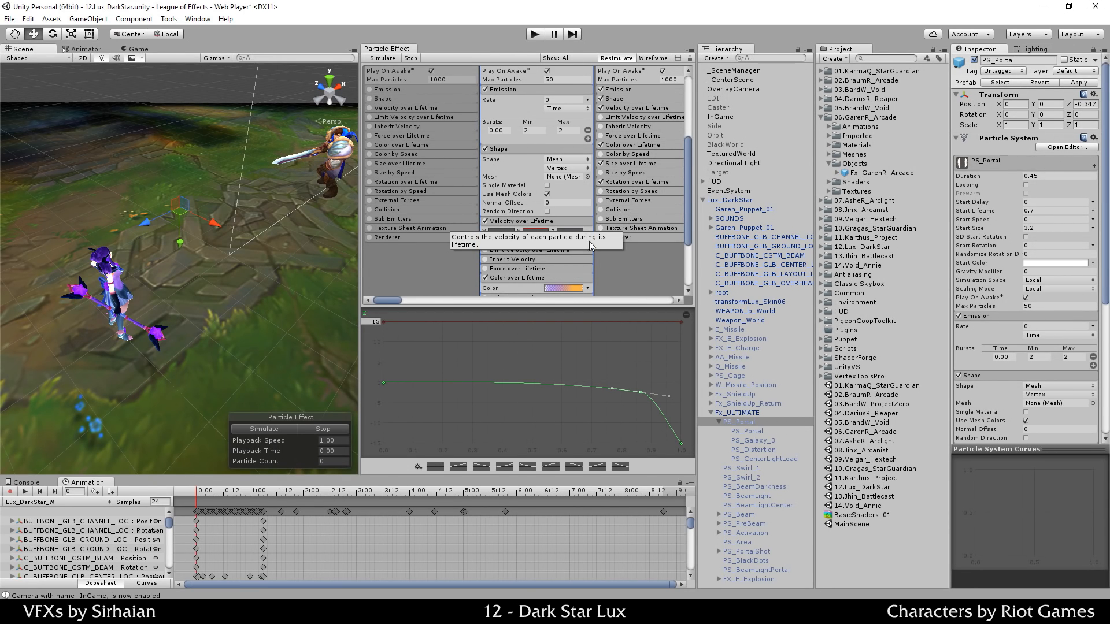
# Step: Undo the Z curve edits, keep velocity in local space, and disable Velocity over Lifetime
pyautogui.hotkey('ctrl', 'z')
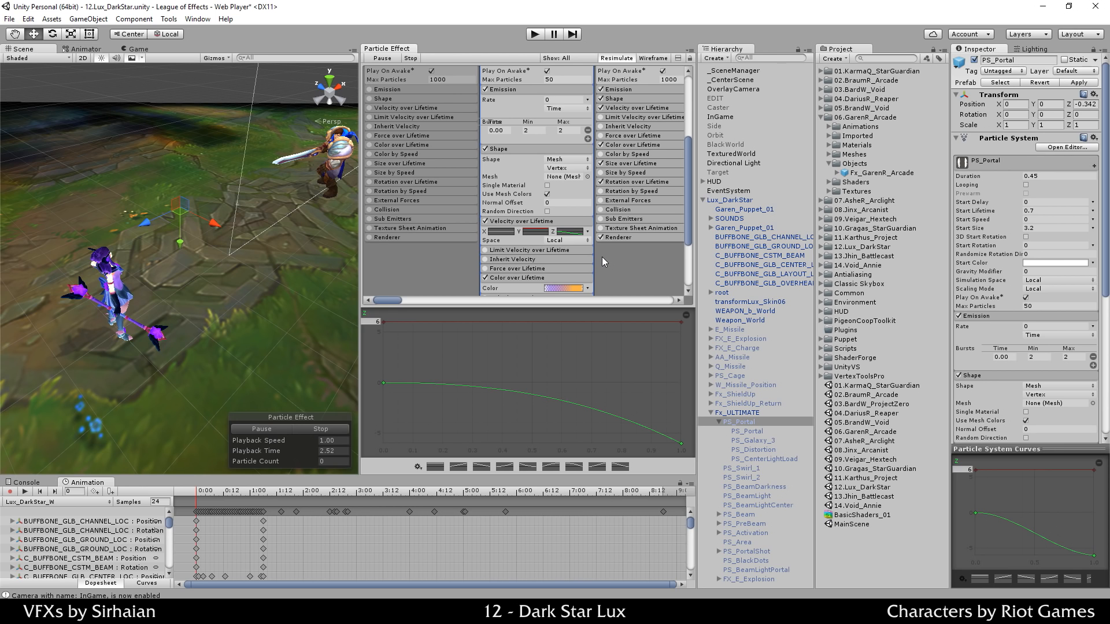
pyautogui.click(558, 240)
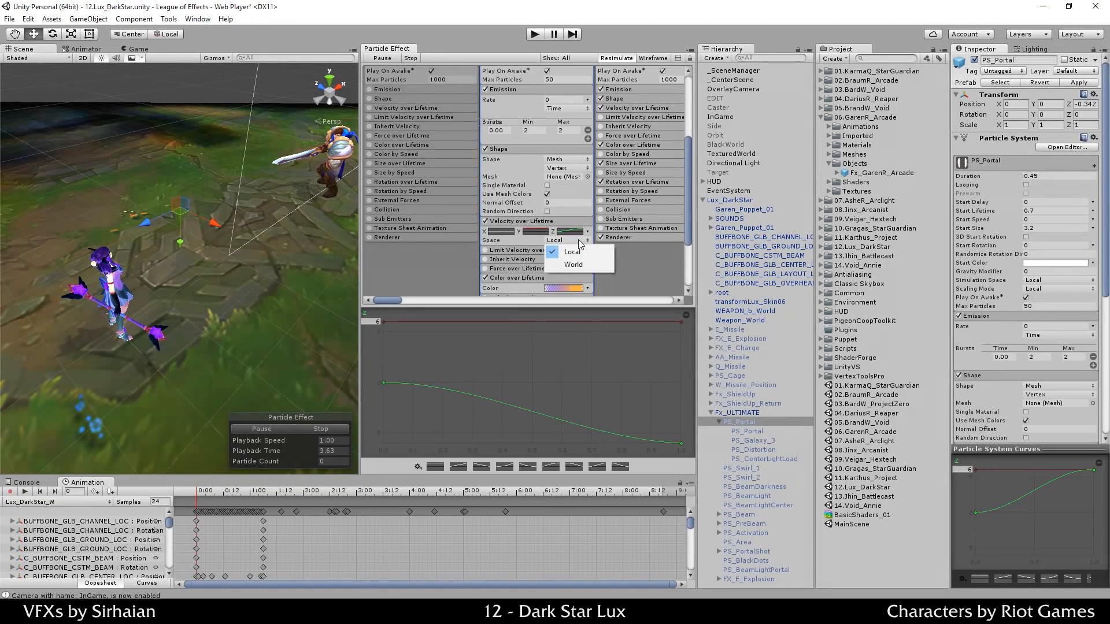
pyautogui.click(674, 289)
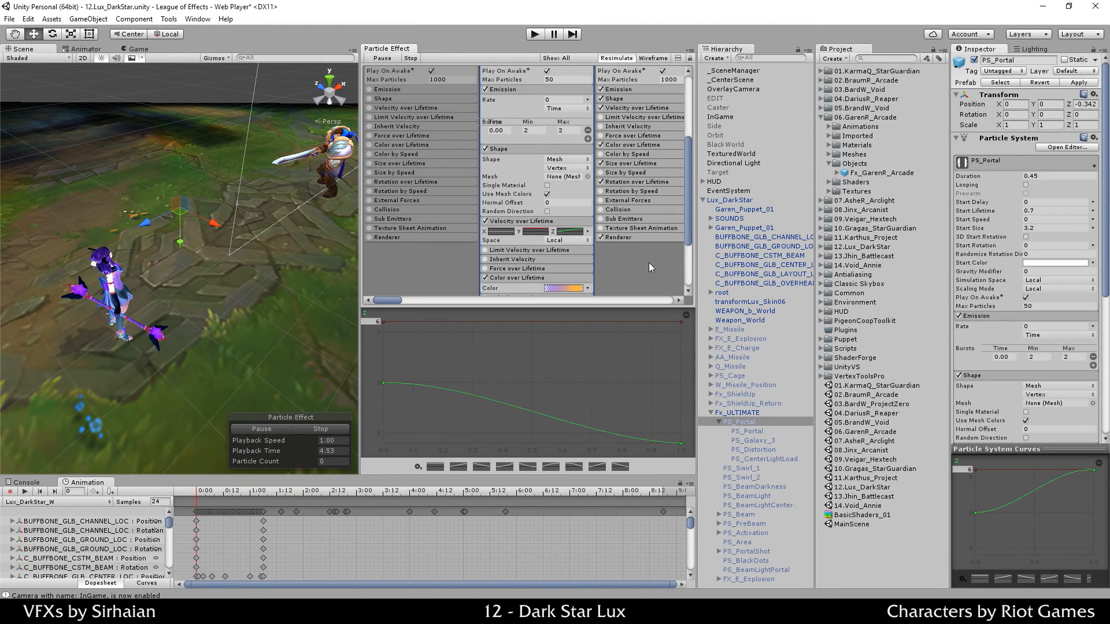
pyautogui.hotkey('ctrl', 'z')
pyautogui.hotkey('ctrl', 'z')
pyautogui.hotkey('ctrl', 'z')
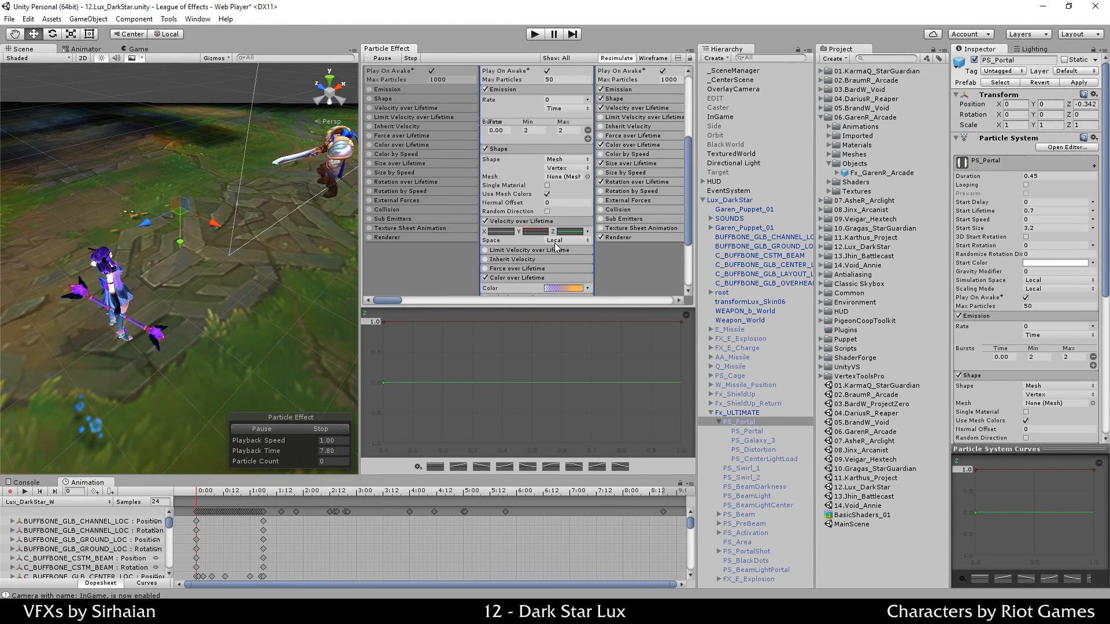
pyautogui.click(486, 222)
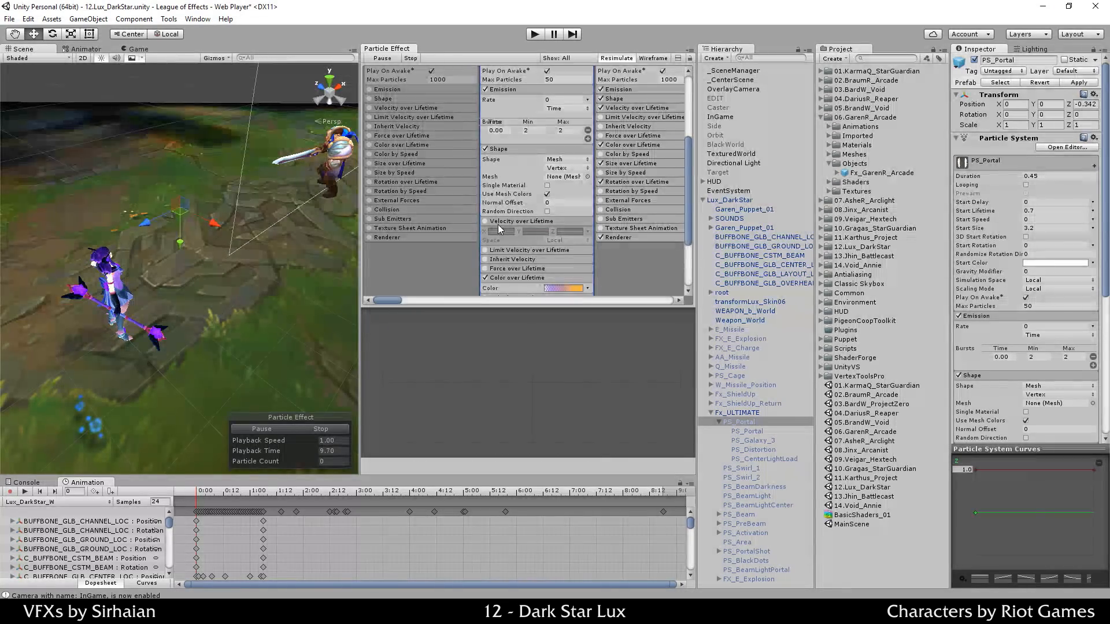
pyautogui.click(497, 224)
pyautogui.scroll(-2, 604, 255)
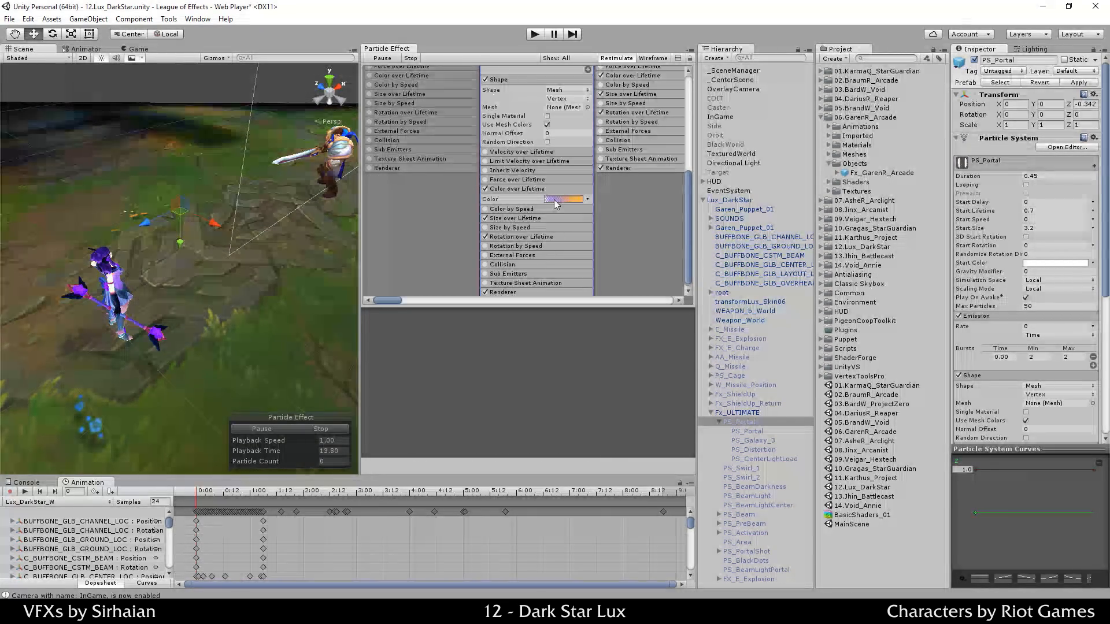
# Step: Replay the portal preview while checking the Color over Lifetime gradient
pyautogui.click(307, 429)
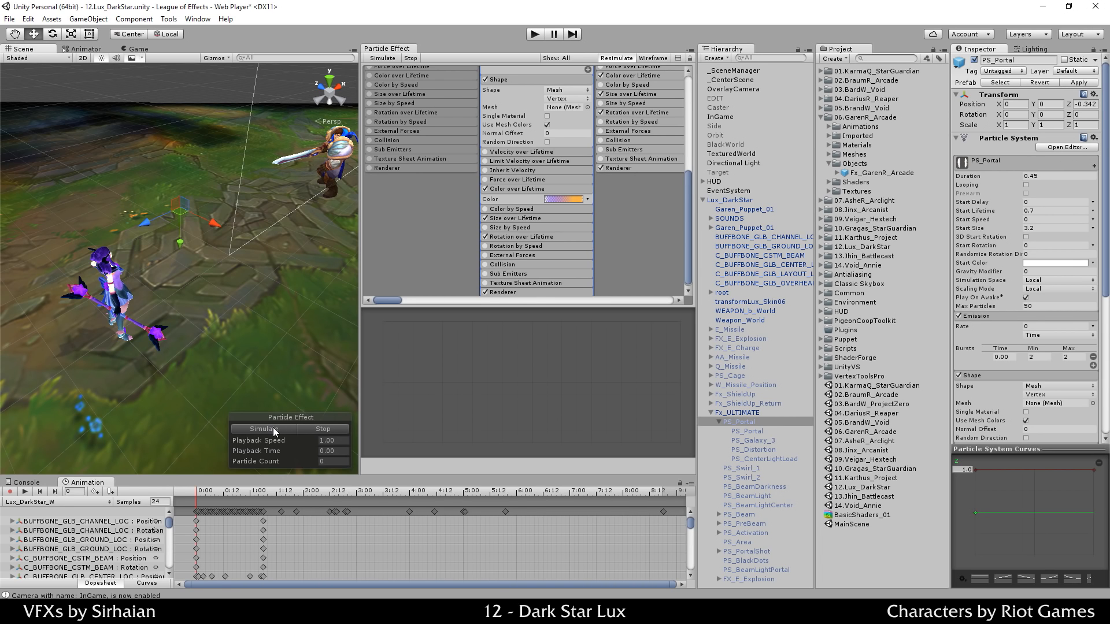
pyautogui.click(273, 428)
pyautogui.click(561, 200)
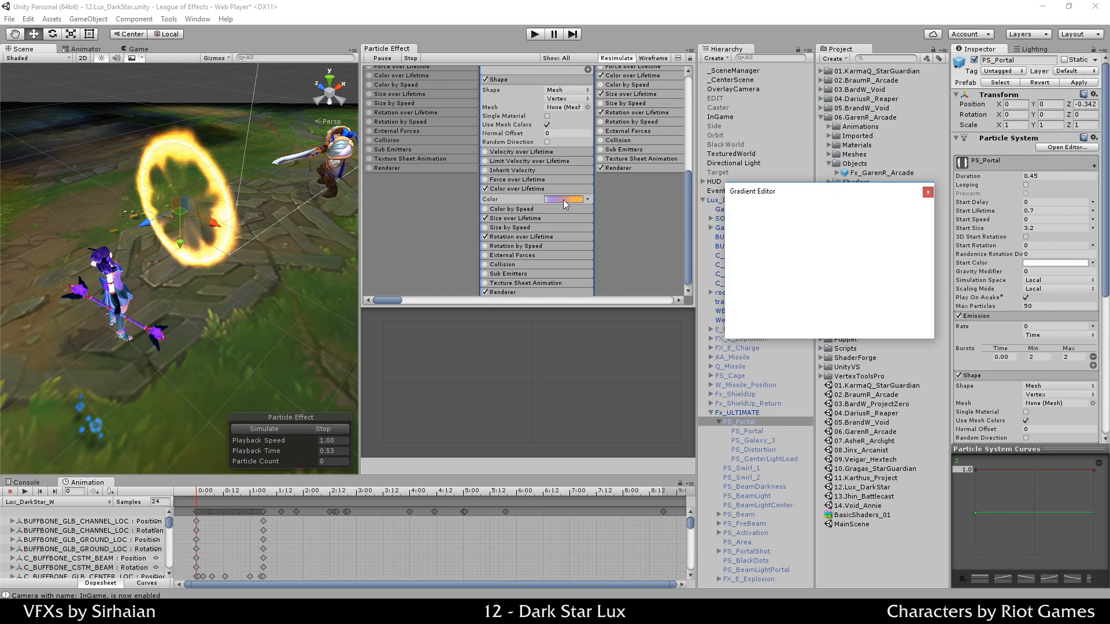
pyautogui.click(403, 435)
pyautogui.click(307, 429)
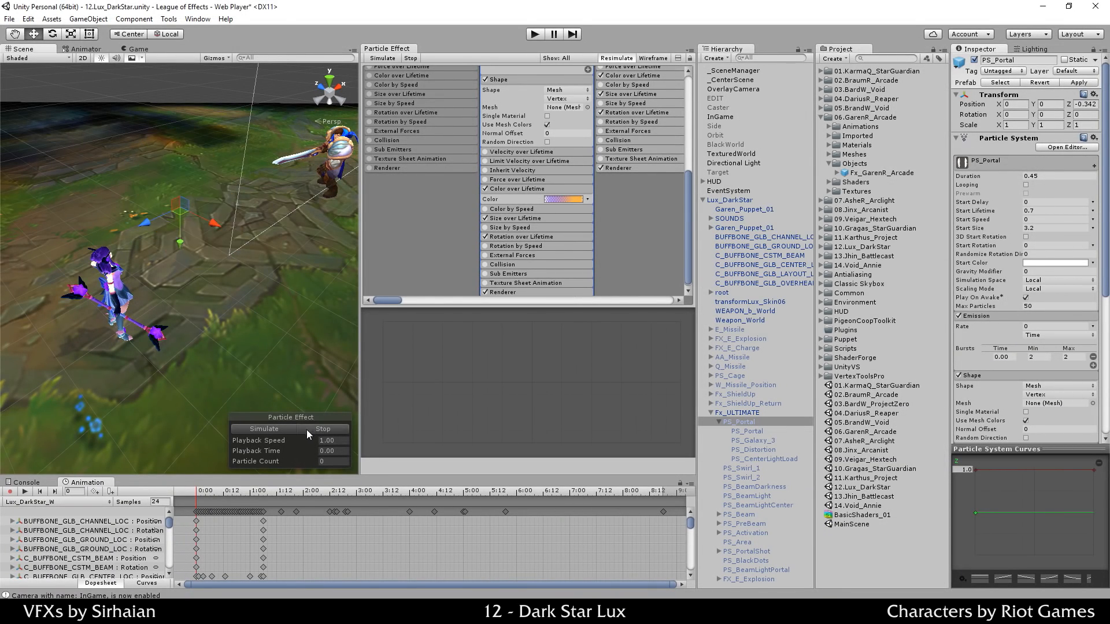
pyautogui.click(279, 429)
pyautogui.click(555, 200)
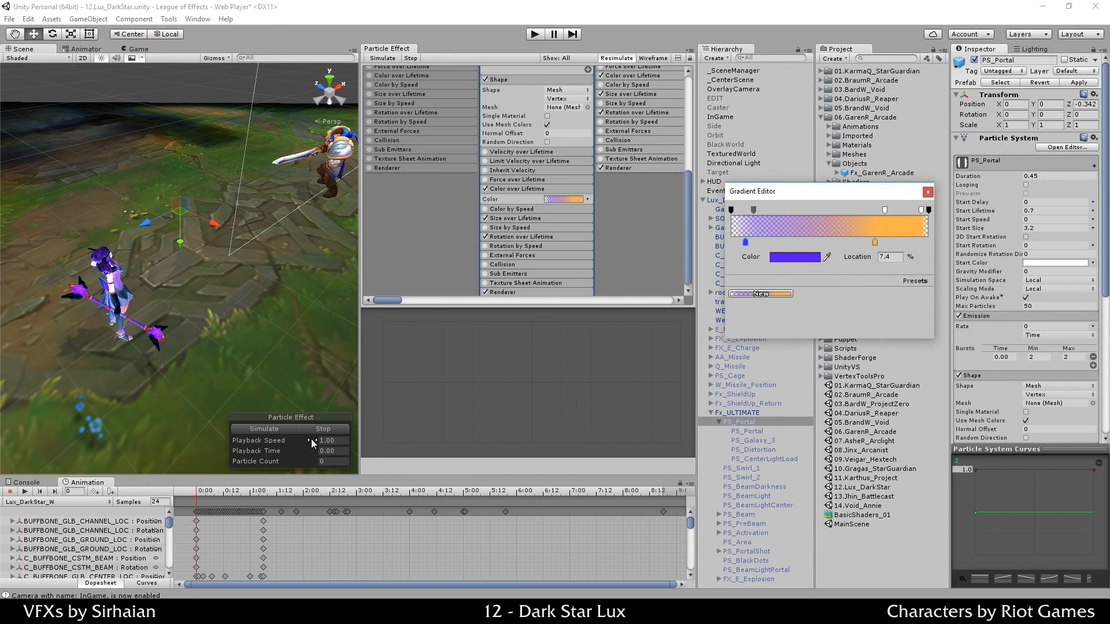
pyautogui.click(294, 432)
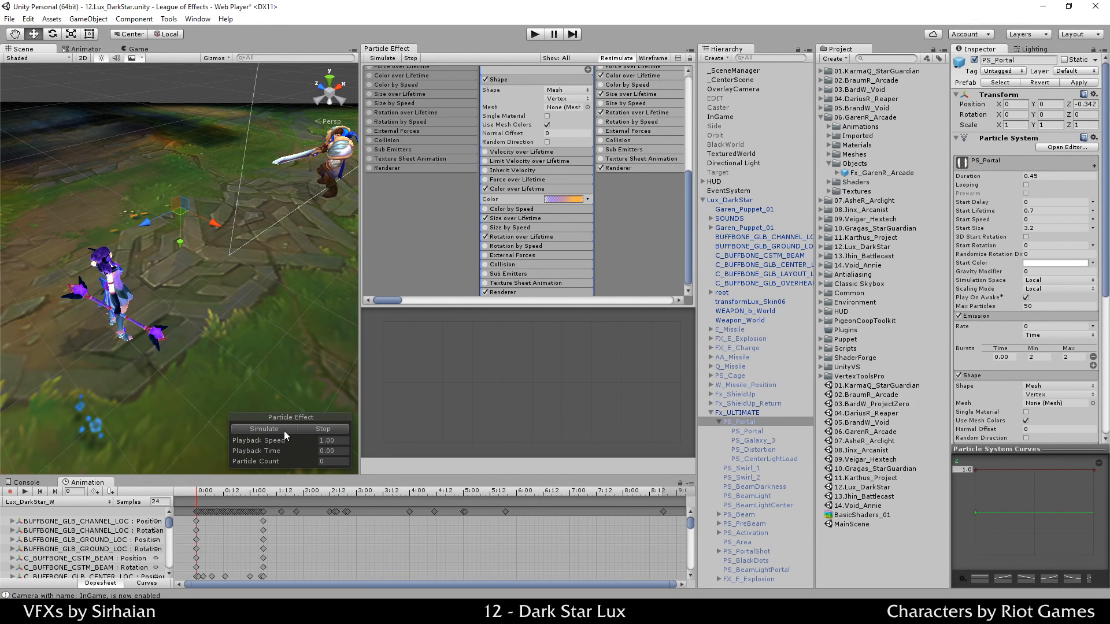
pyautogui.click(284, 431)
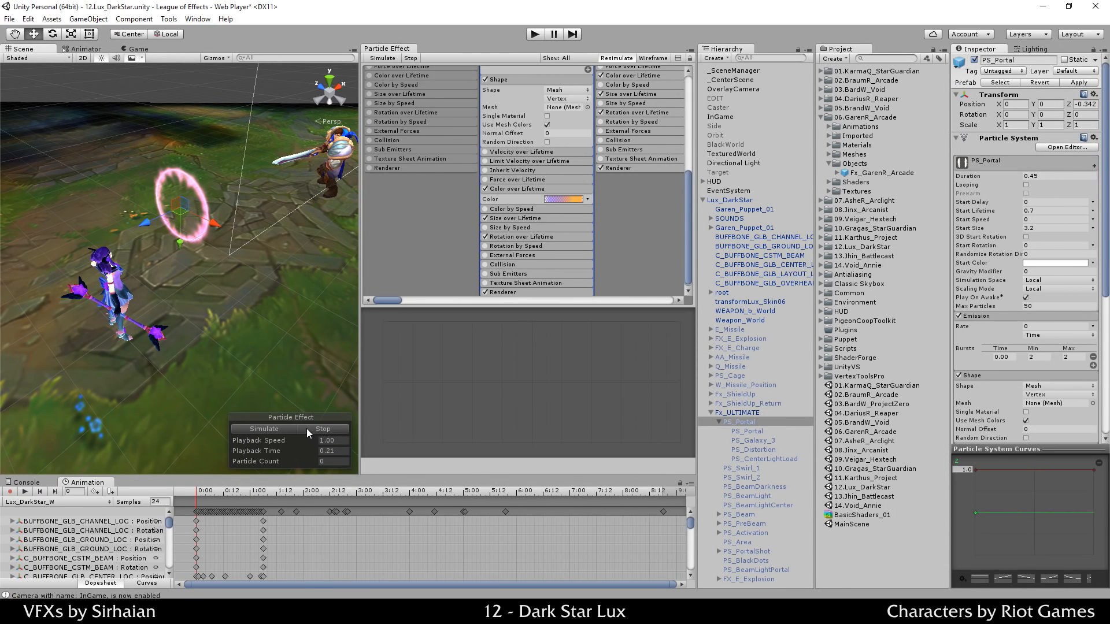
pyautogui.click(306, 429)
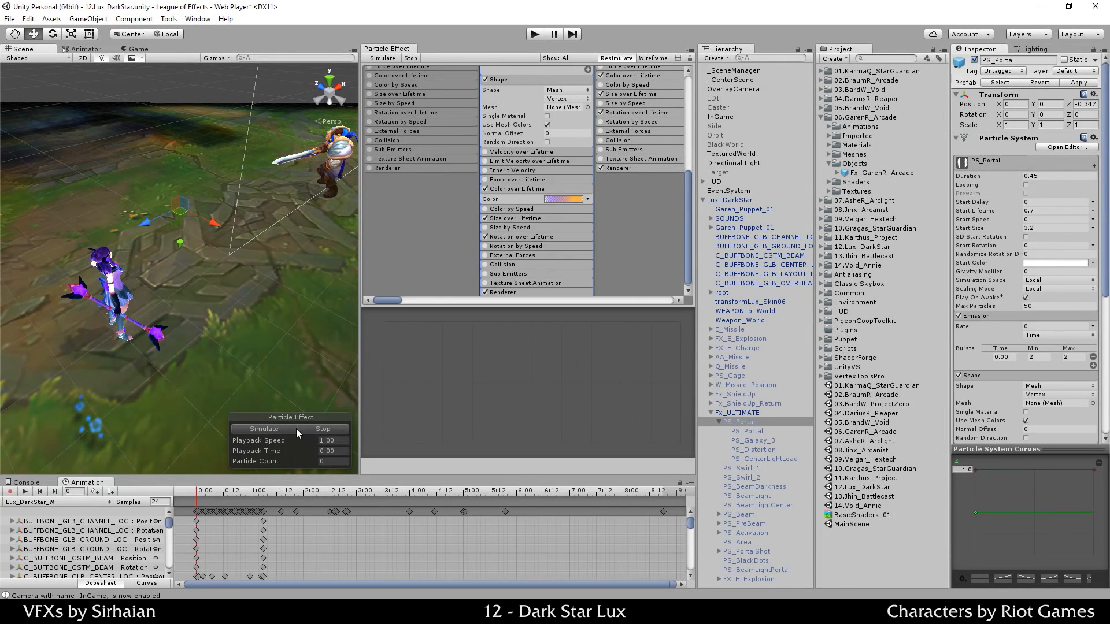
pyautogui.click(275, 434)
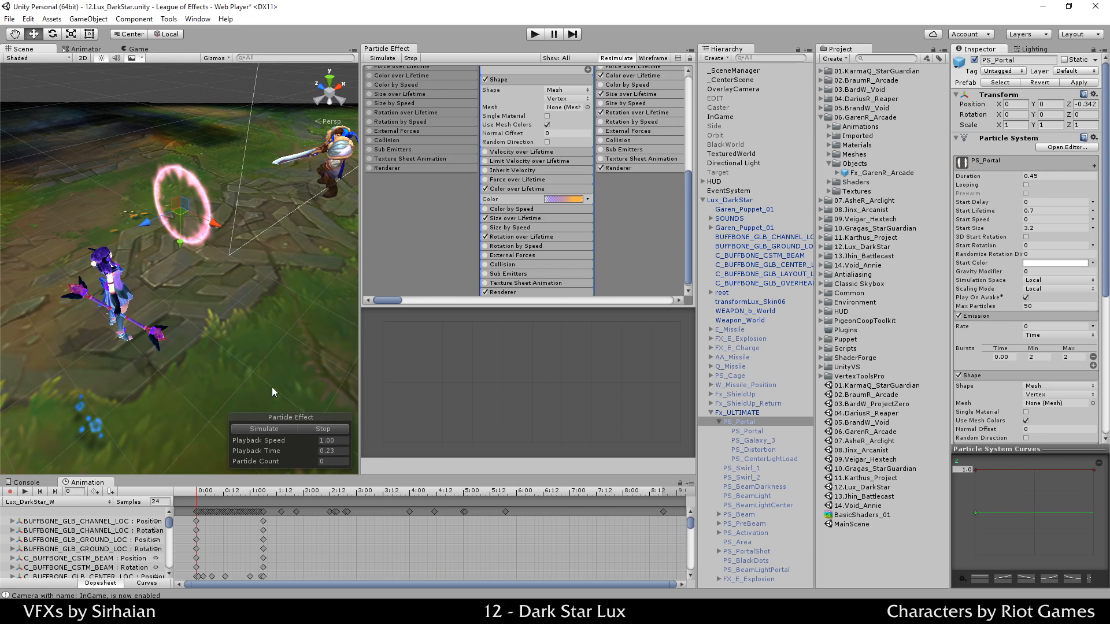
# Step: Orbit closer to Lux and the ring and inspect the gradient's purple key colour
pyautogui.keyDown('alt'); pyautogui.moveTo(272, 387); pyautogui.dragTo(254, 289); pyautogui.keyUp('alt')
pyautogui.scroll(3, 266, 254)
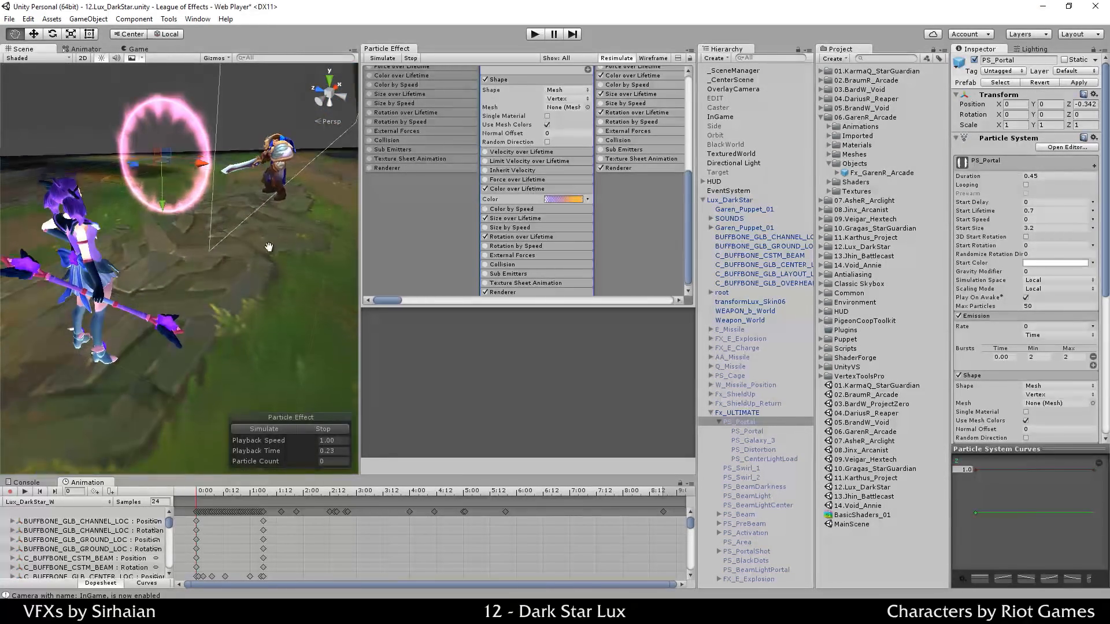
pyautogui.moveTo(268, 248); pyautogui.dragTo(269, 280, button='middle')
pyautogui.click(560, 200)
pyautogui.click(787, 257)
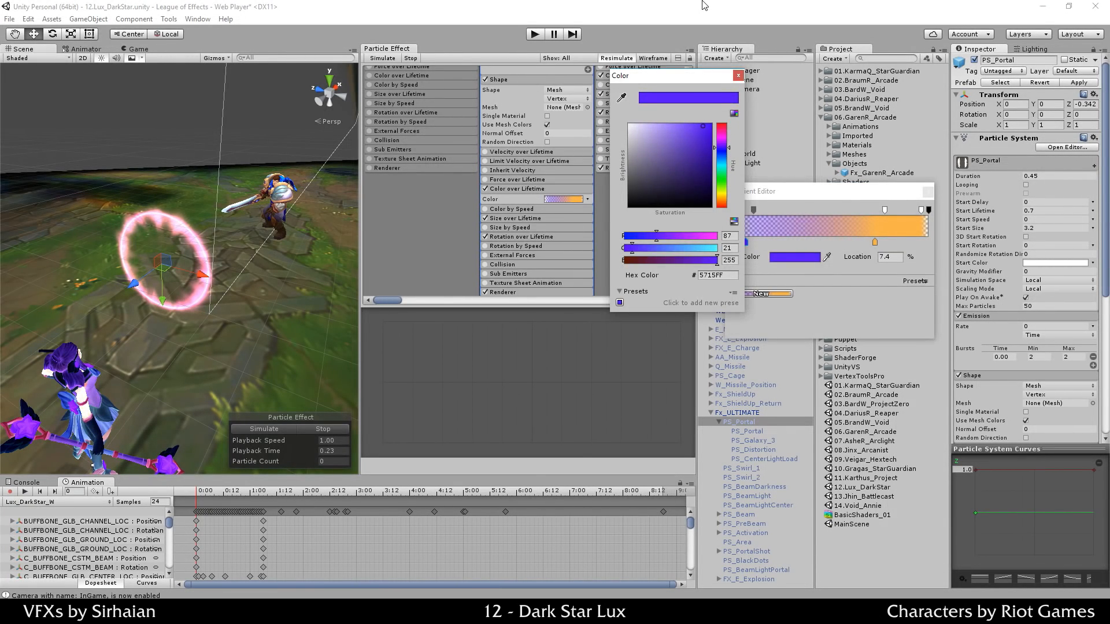
pyautogui.click(424, 365)
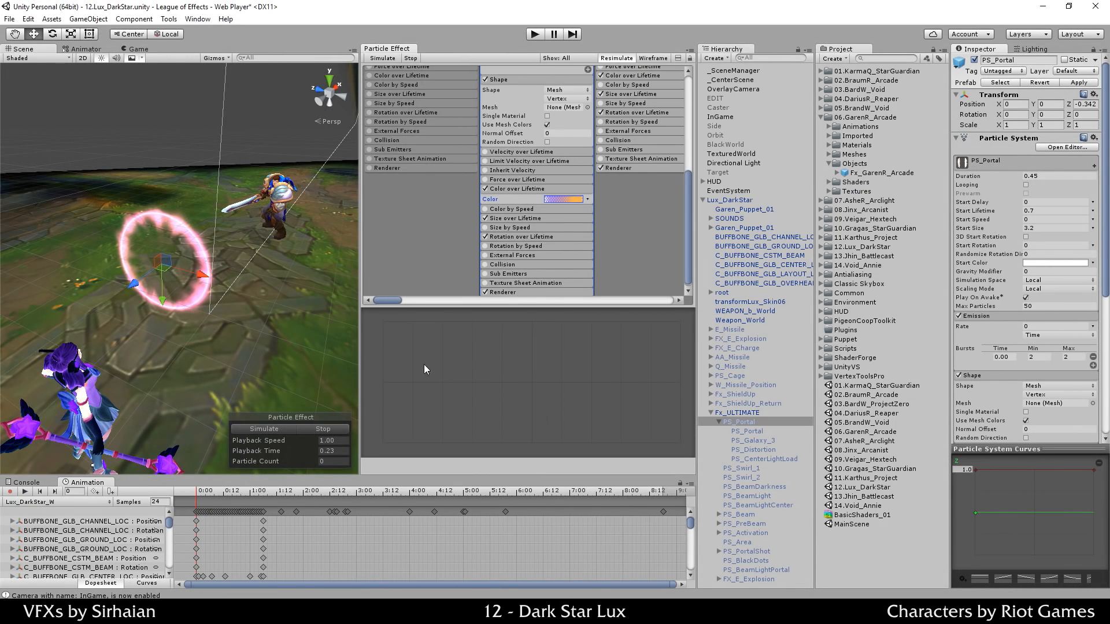
# Step: Shift the orange gradient key to about 74.6%, keeping its colour FFAF36
pyautogui.click(560, 199)
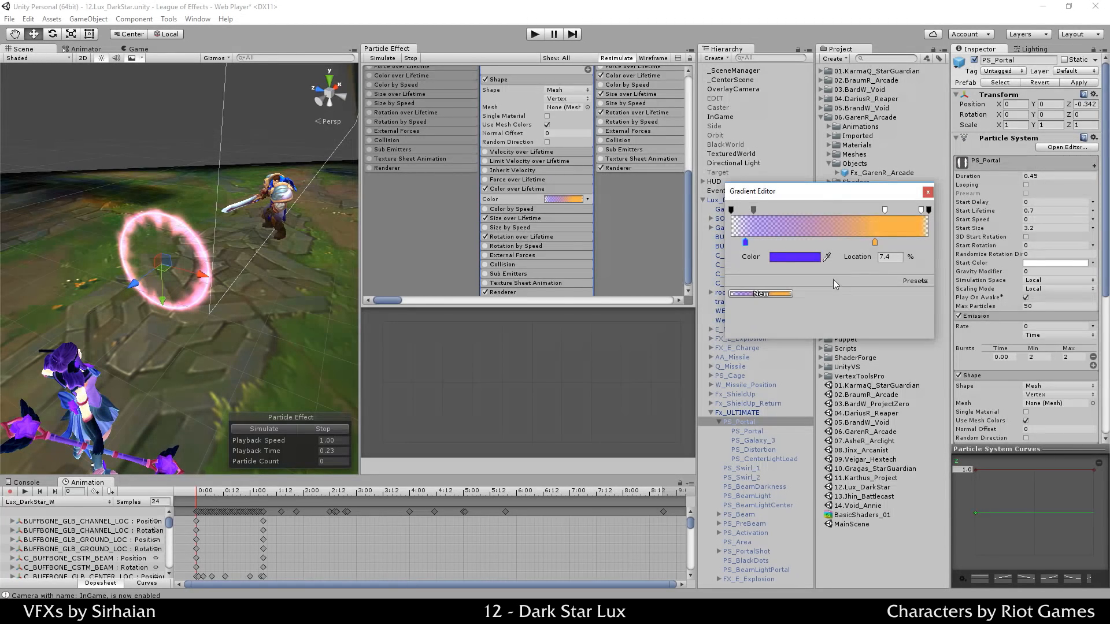
pyautogui.moveTo(875, 243)
pyautogui.mouseDown()
pyautogui.moveTo(917, 246)
pyautogui.moveTo(881, 245)
pyautogui.mouseUp()
pyautogui.click(795, 257)
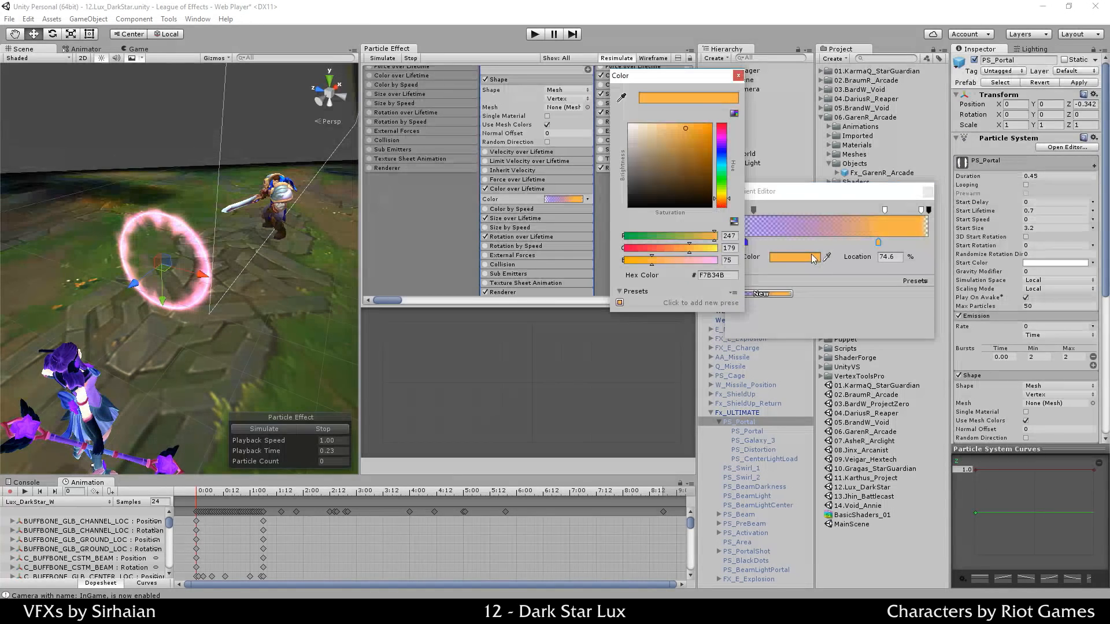
pyautogui.click(738, 75)
pyautogui.click(931, 193)
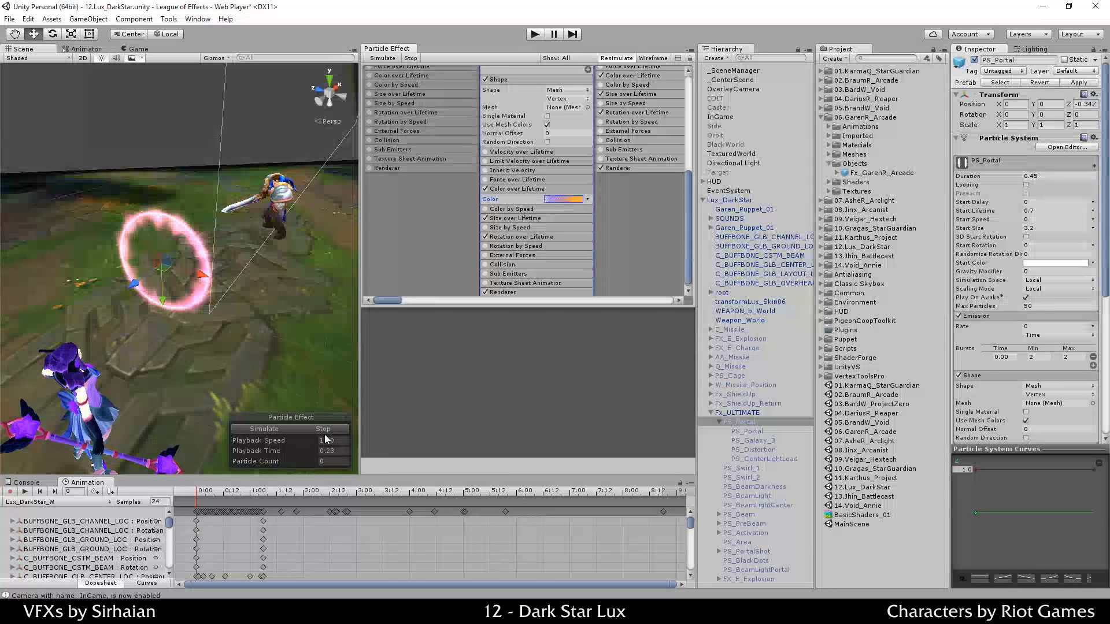
pyautogui.click(289, 431)
pyautogui.click(300, 442)
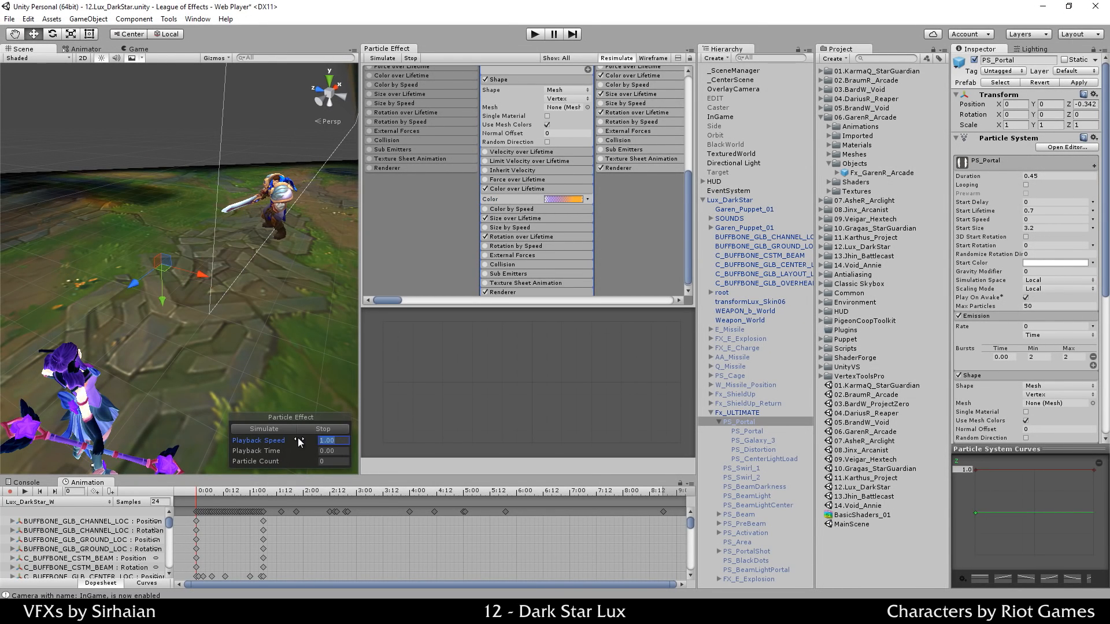
pyautogui.write('.2')
pyautogui.press('Return')
pyautogui.click(288, 431)
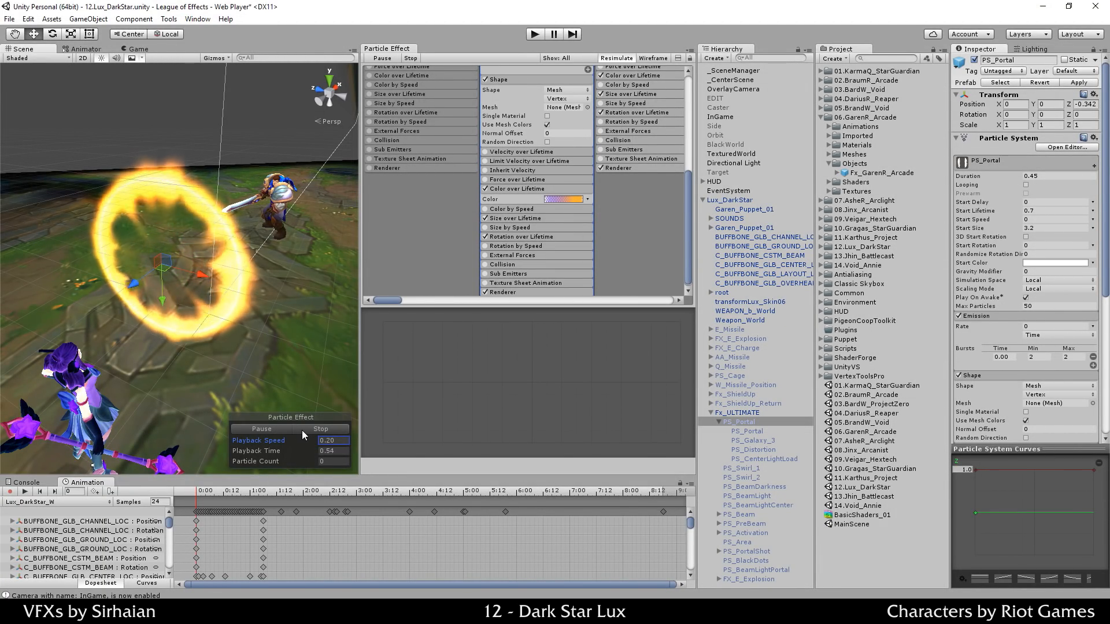
pyautogui.click(302, 431)
pyautogui.click(276, 429)
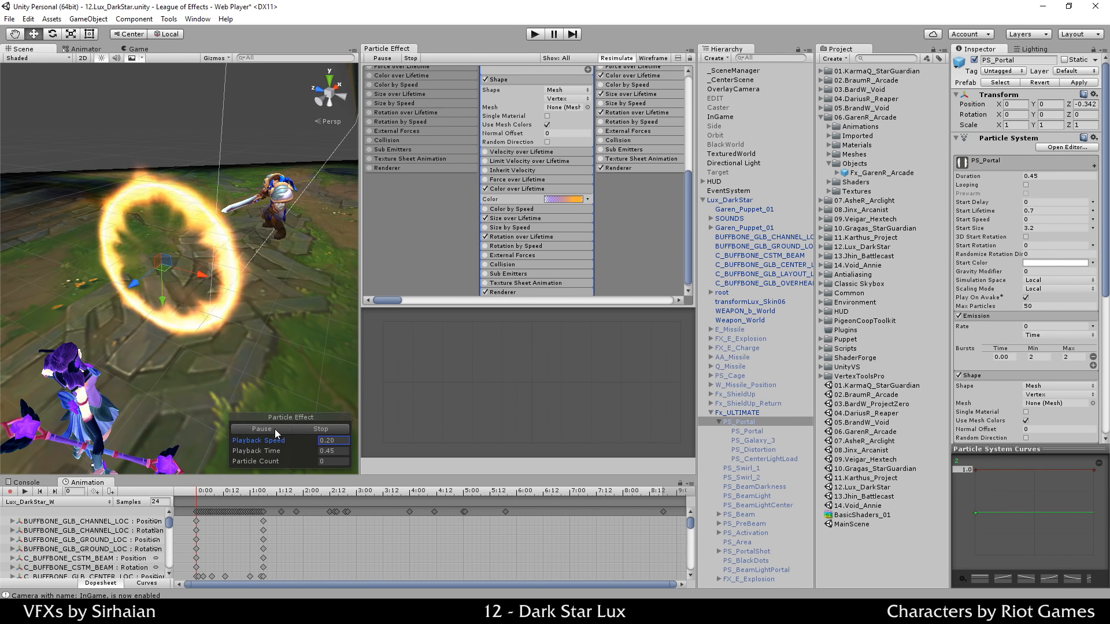
pyautogui.click(307, 429)
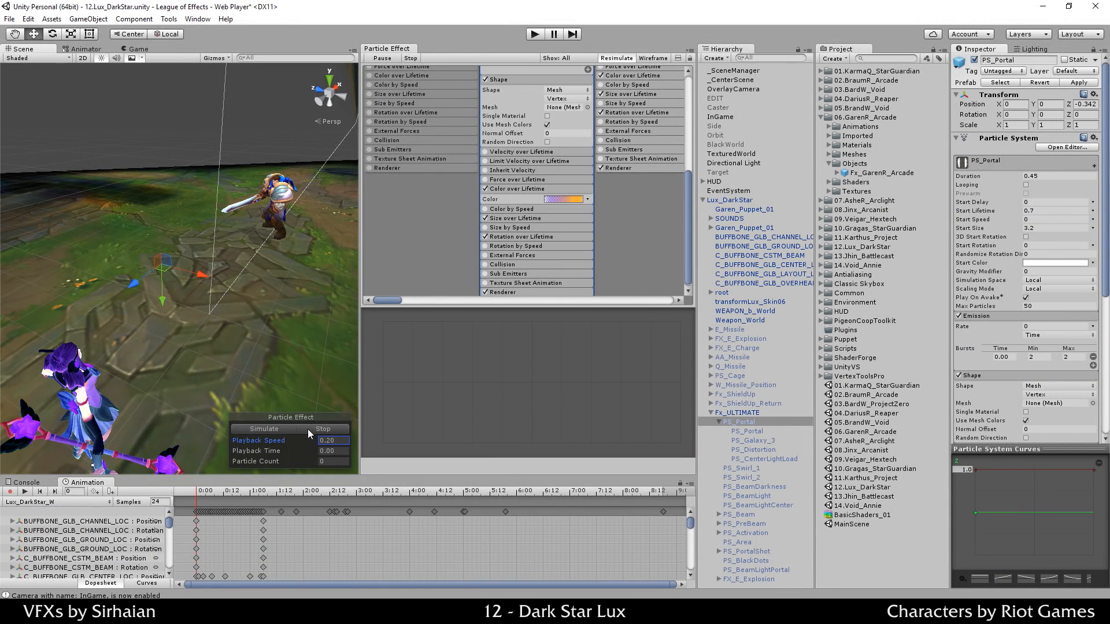
pyautogui.click(337, 439)
pyautogui.write('1')
pyautogui.press('Return')
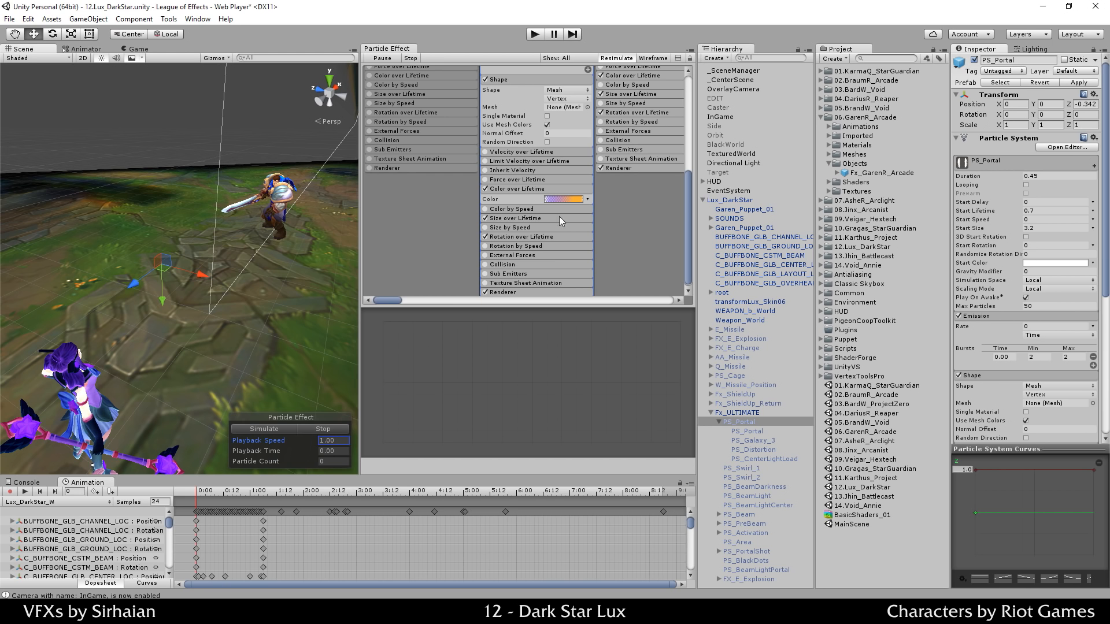
# Step: Move the gradient's purple start key to 5.3%
pyautogui.click(564, 198)
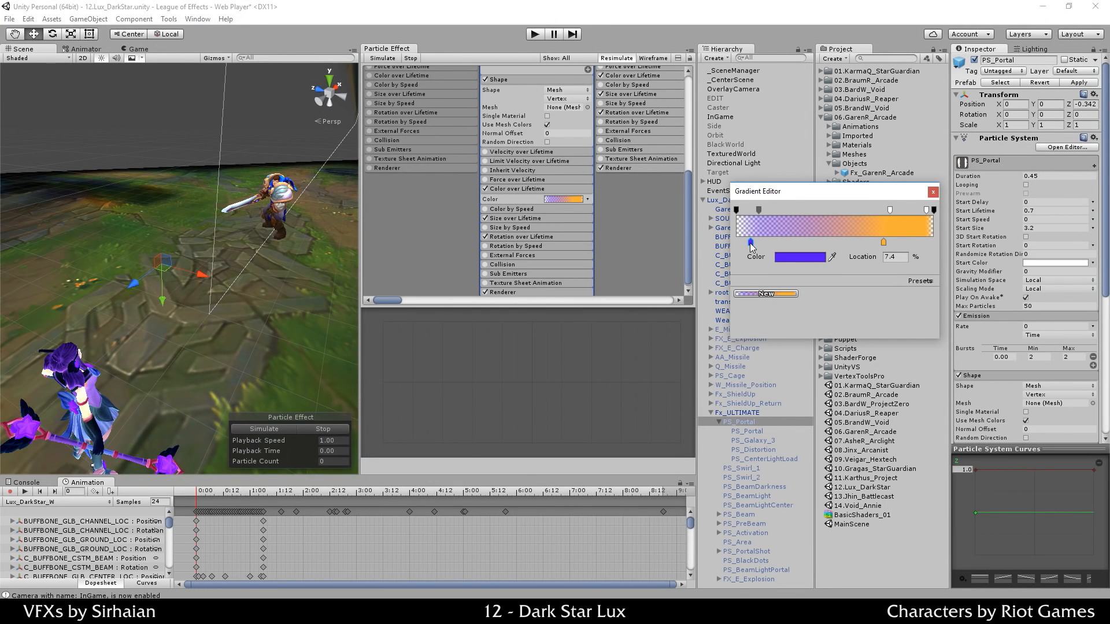
pyautogui.moveTo(752, 247); pyautogui.dragTo(747, 244)
pyautogui.click(777, 259)
pyautogui.click(739, 79)
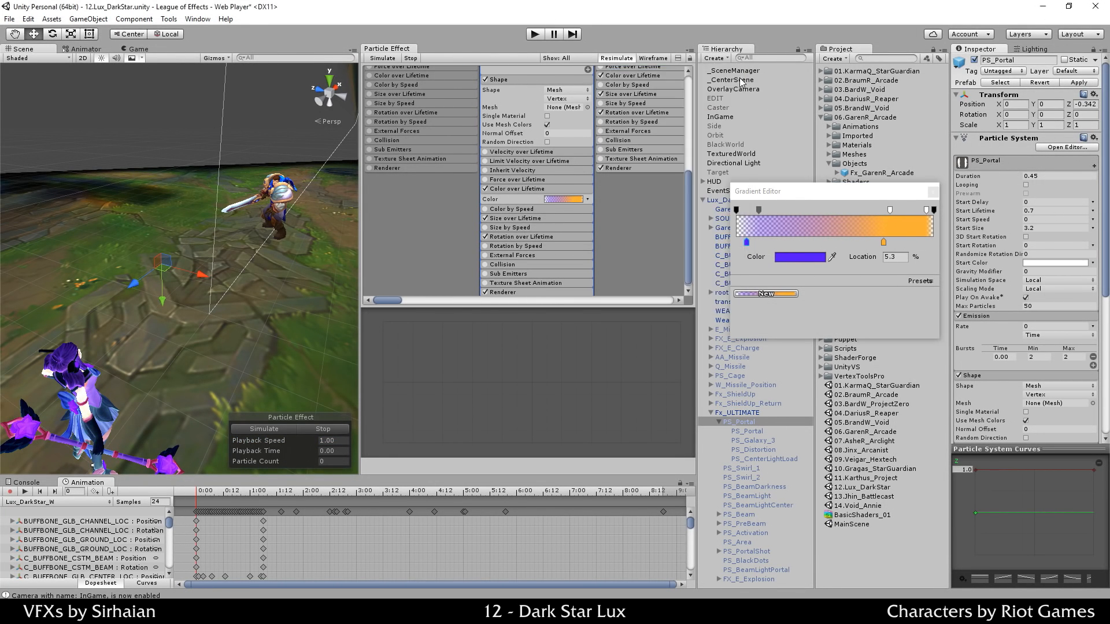
# Step: Add a bright green colour key at 32.5% and preview the portal
pyautogui.doubleClick(800, 242)
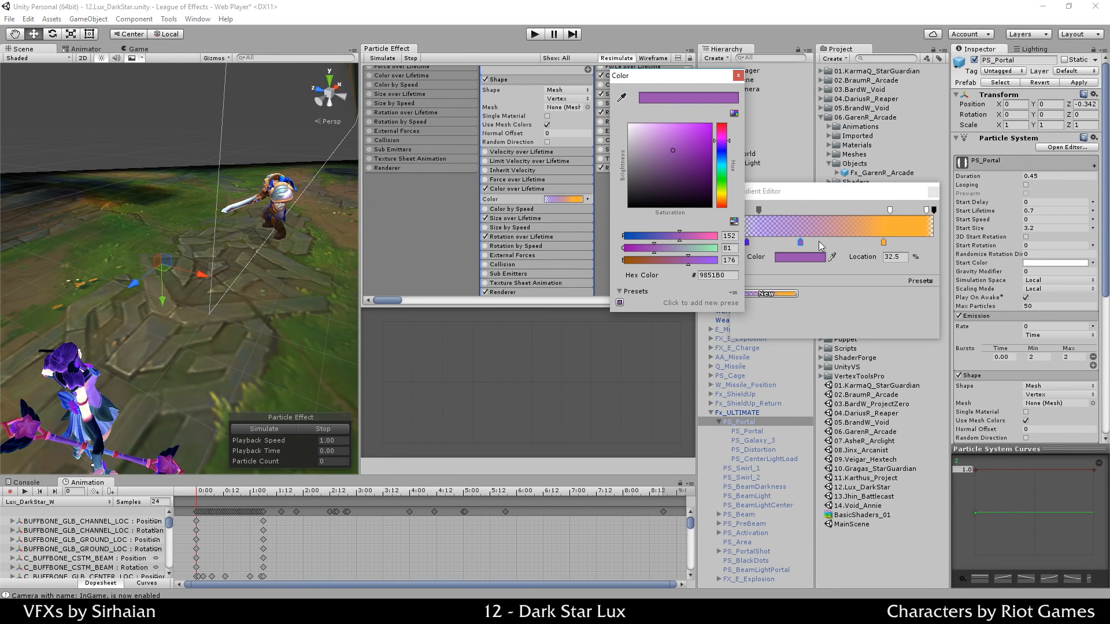
pyautogui.click(722, 181)
pyautogui.click(710, 145)
pyautogui.click(738, 75)
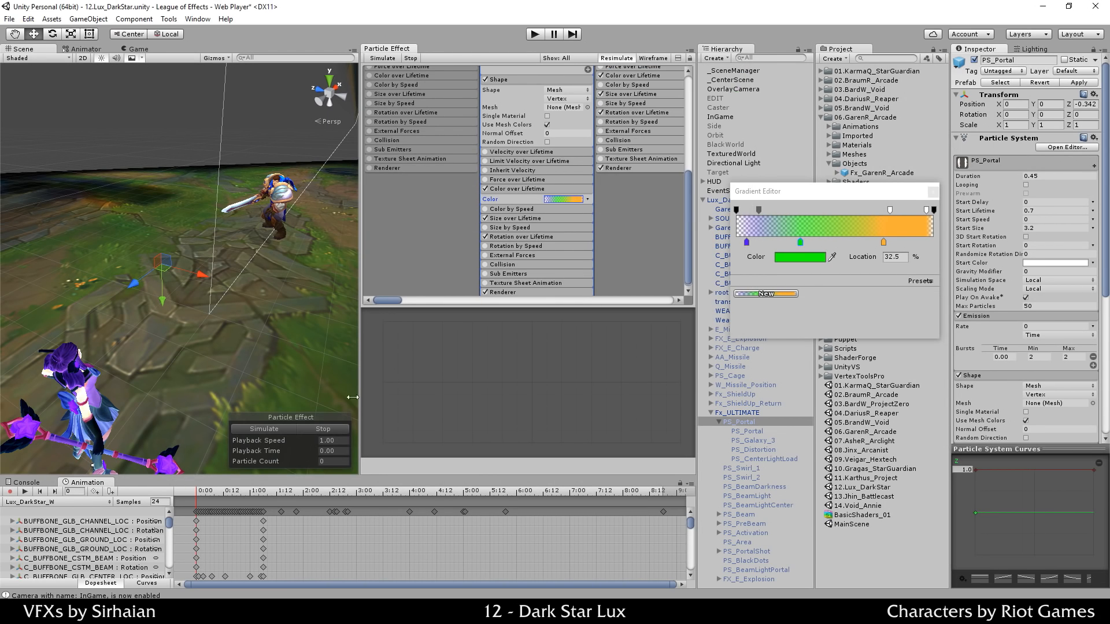
pyautogui.click(313, 432)
pyautogui.click(279, 428)
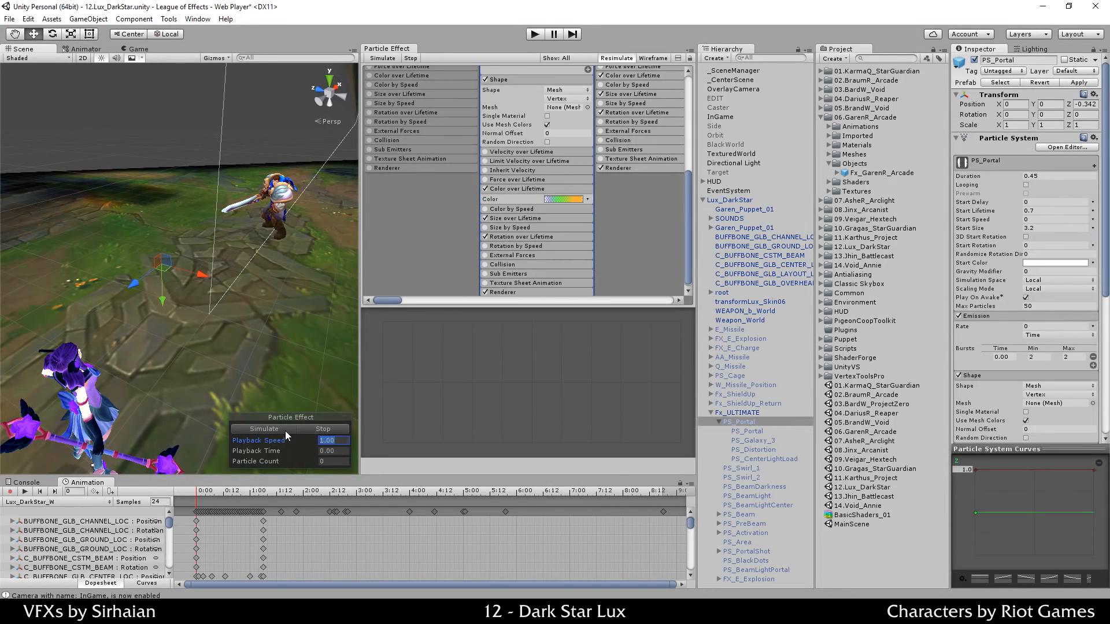
pyautogui.click(280, 431)
pyautogui.click(281, 428)
pyautogui.click(289, 428)
# Step: Remove the green key from the gradient and replay the preview
pyautogui.click(556, 199)
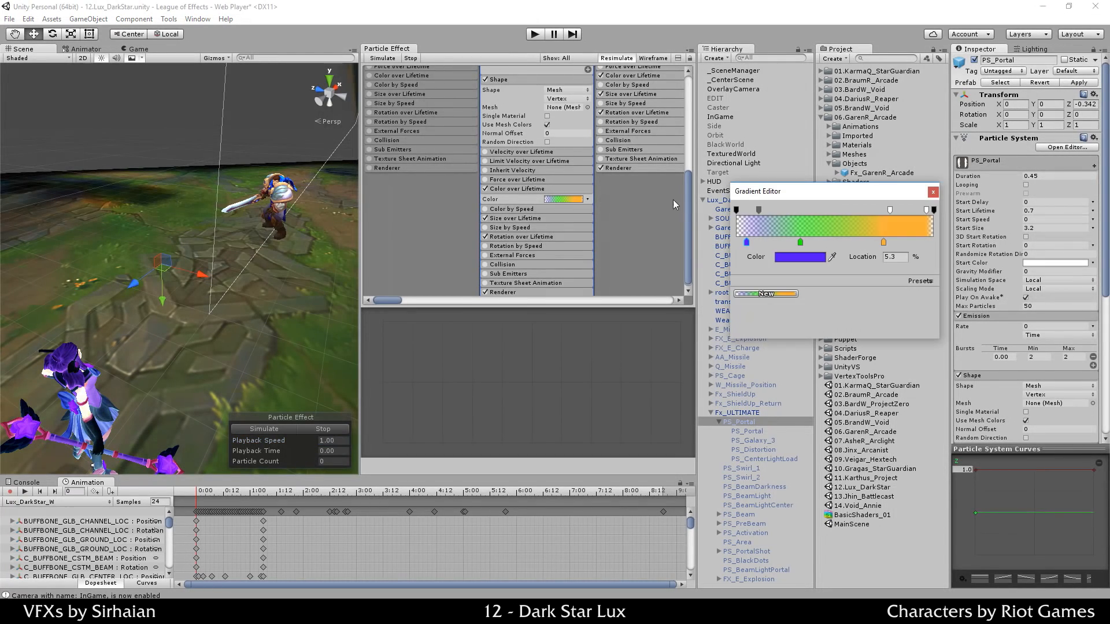
pyautogui.moveTo(799, 242); pyautogui.dragTo(800, 276)
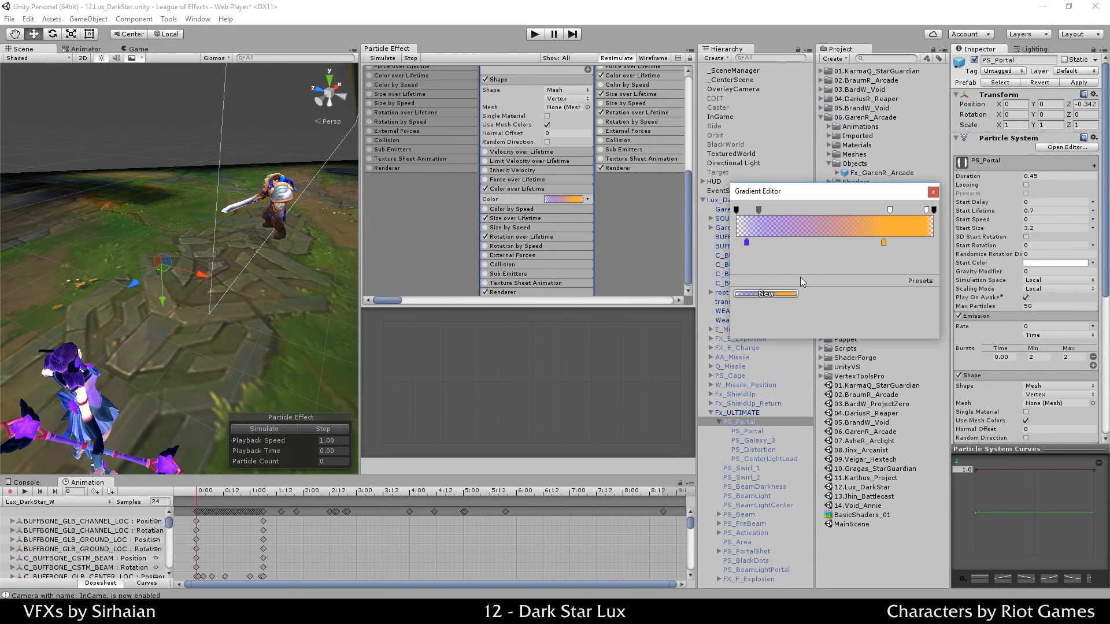
pyautogui.click(313, 430)
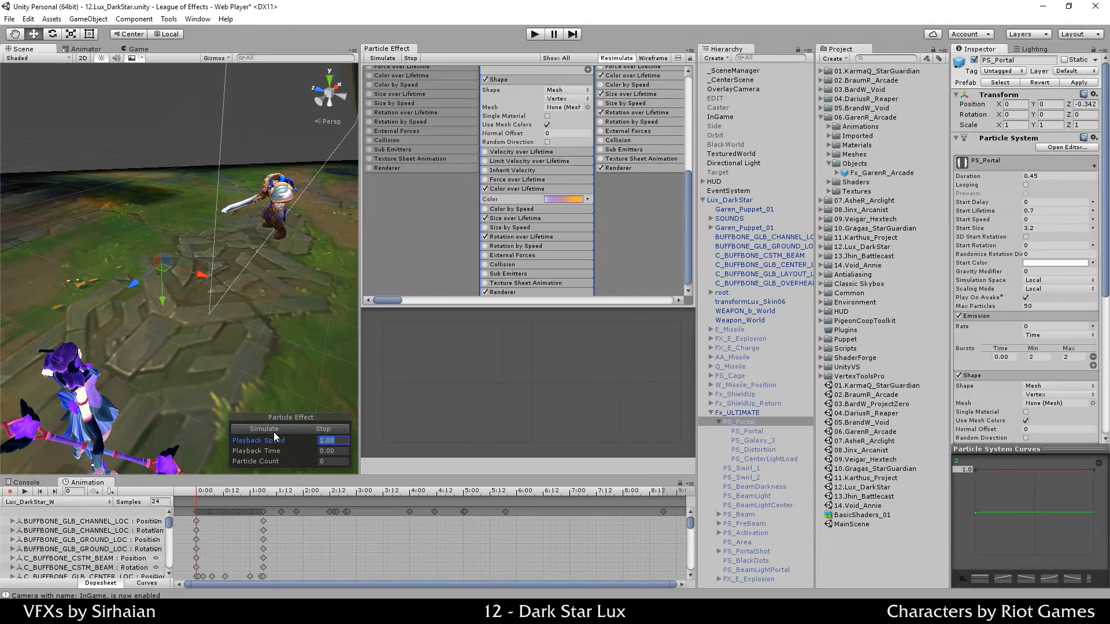
pyautogui.click(273, 432)
pyautogui.click(272, 431)
pyautogui.click(300, 430)
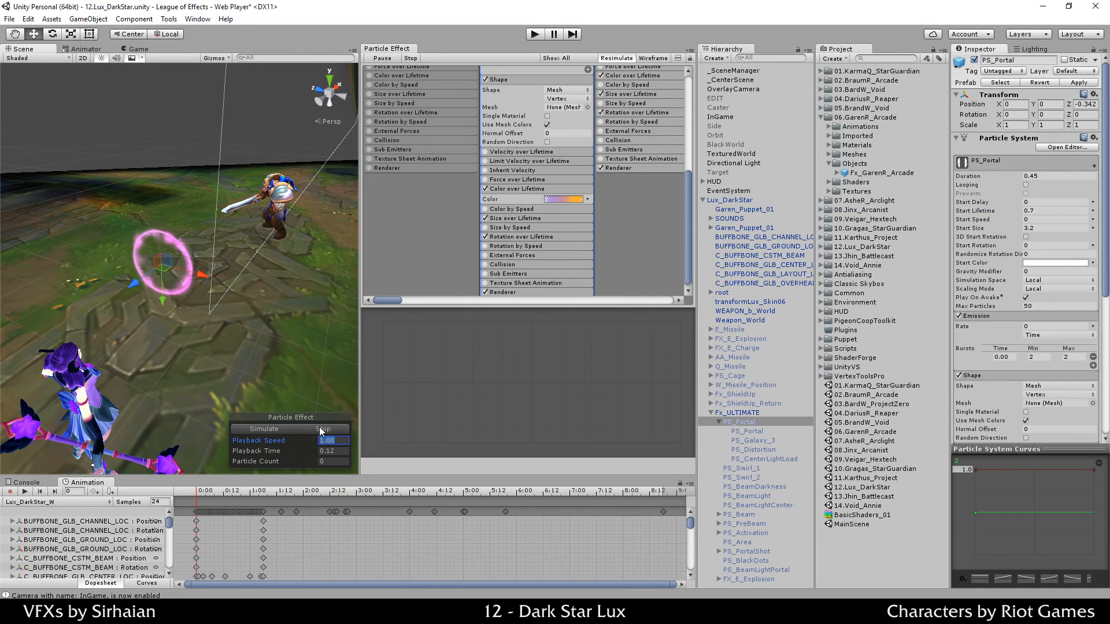
# Step: Frame the portal ring and select the gradient's starting alpha key
pyautogui.keyDown('alt'); pyautogui.moveTo(250, 376); pyautogui.dragTo(253, 322); pyautogui.keyUp('alt')
pyautogui.press('f')
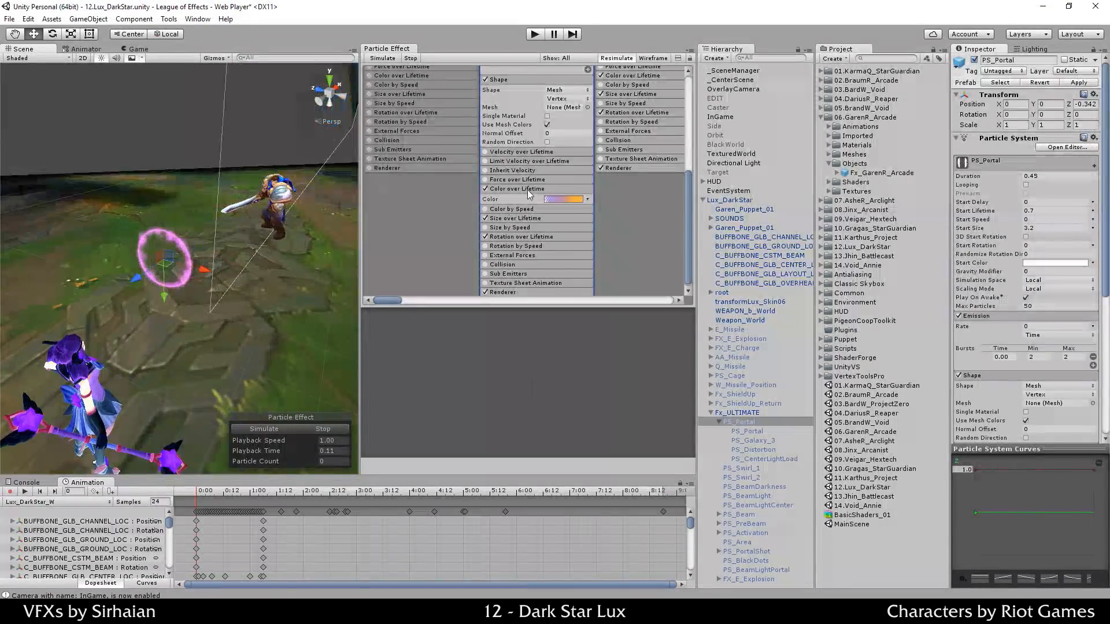
pyautogui.click(564, 199)
pyautogui.click(736, 210)
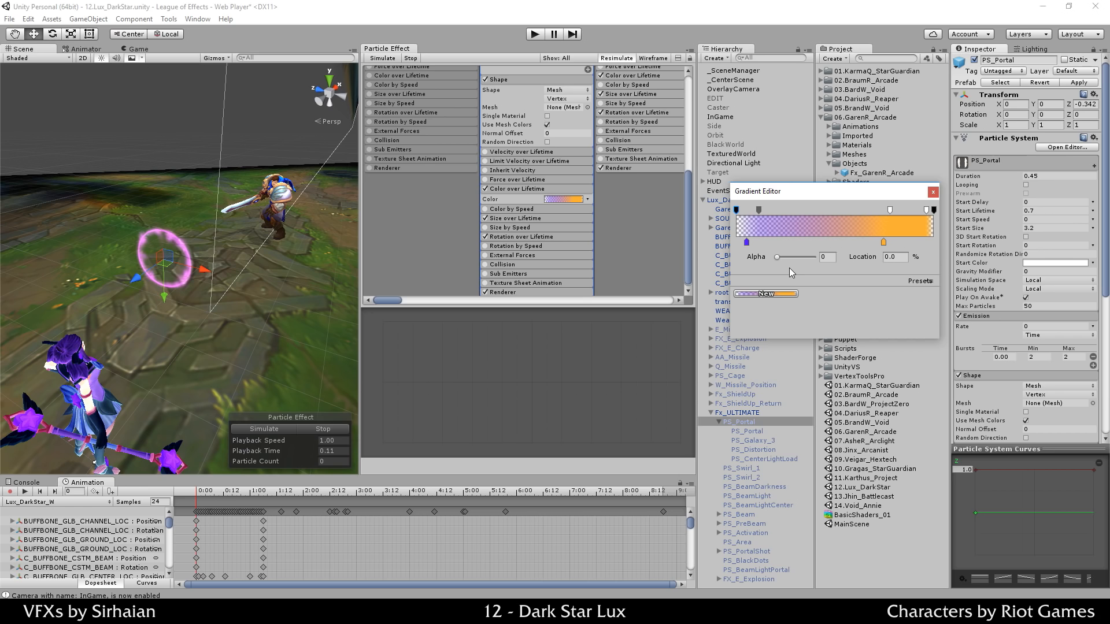
# Step: Check the alpha keys at 11.5% and 77.6%, then preview the ring
pyautogui.click(758, 209)
pyautogui.click(889, 211)
pyautogui.click(324, 430)
pyautogui.click(288, 429)
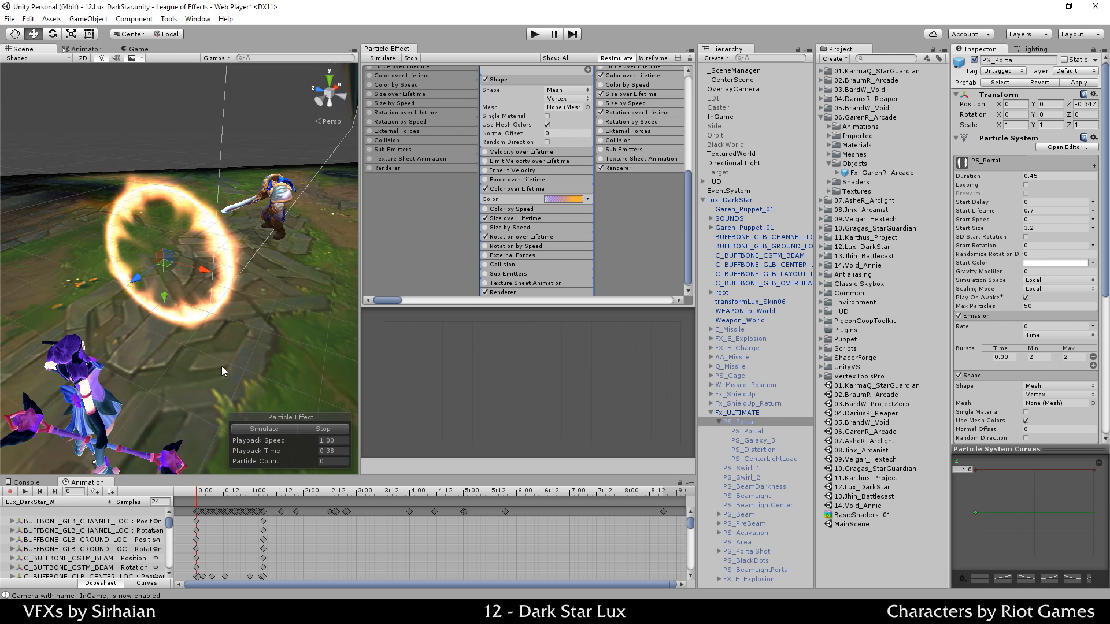
pyautogui.moveTo(220, 366)
pyautogui.keyDown('alt'); pyautogui.mouseDown()
pyautogui.moveTo(236, 340)
pyautogui.moveTo(229, 348)
pyautogui.mouseUp(); pyautogui.keyUp('alt')
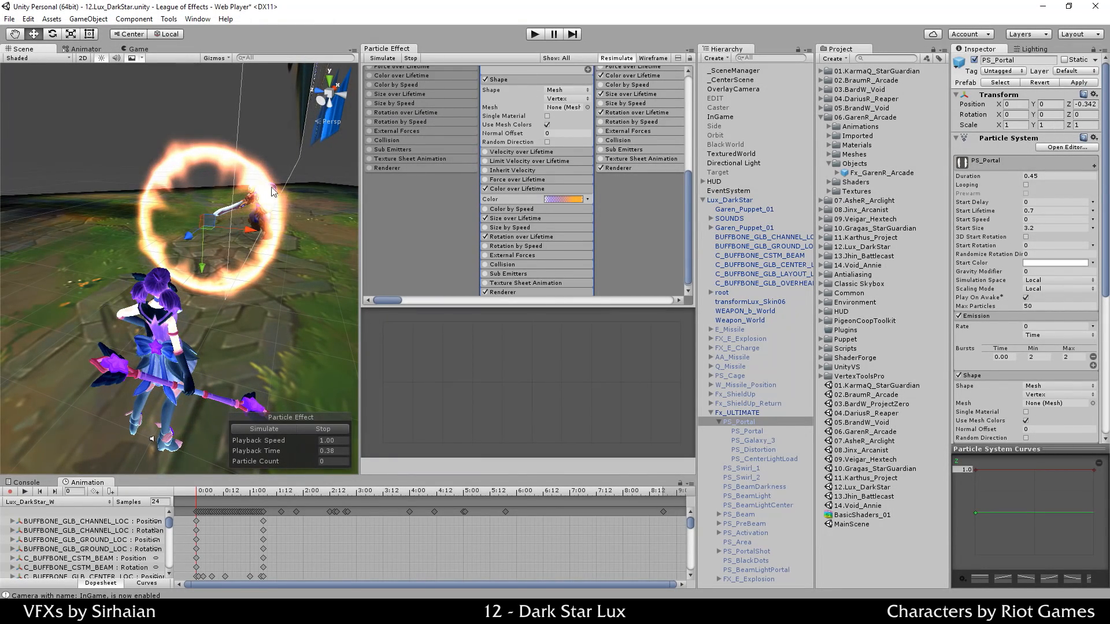
# Step: Add a fully opaque alpha key at 96.2%, keeping the end key at 0, and preview
pyautogui.click(565, 200)
pyautogui.click(926, 209)
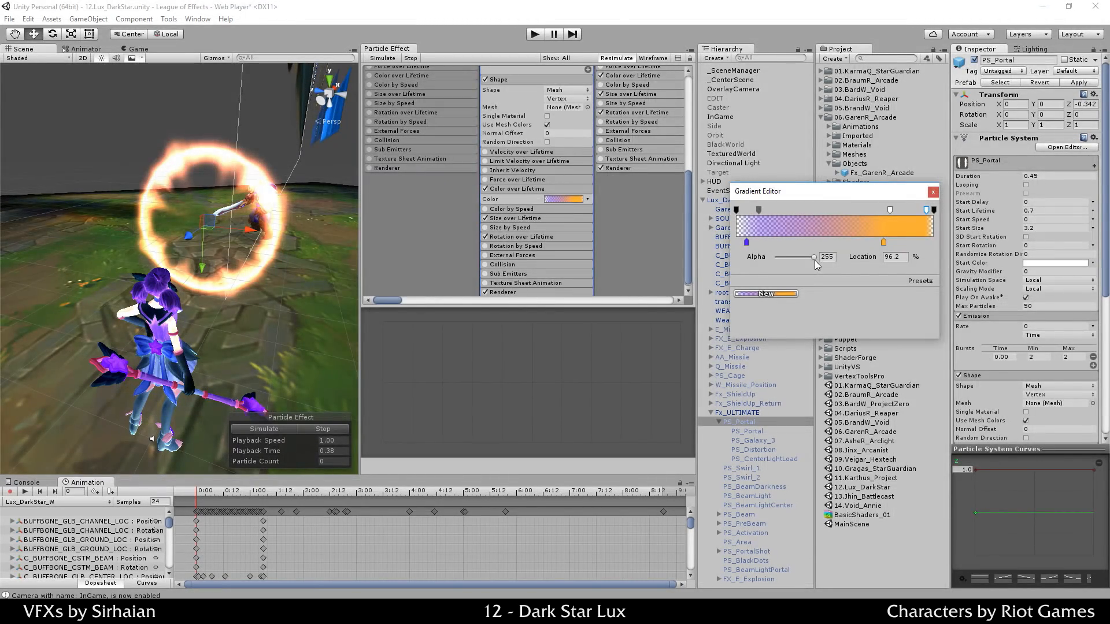
pyautogui.click(932, 213)
pyautogui.click(306, 424)
pyautogui.click(286, 429)
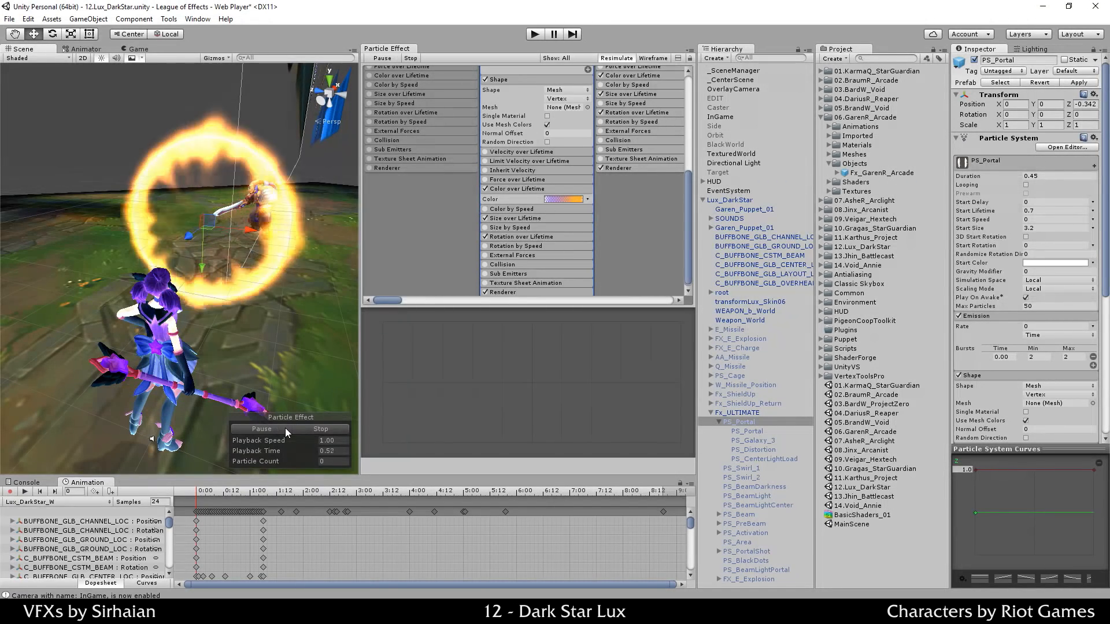
pyautogui.click(310, 429)
pyautogui.click(279, 428)
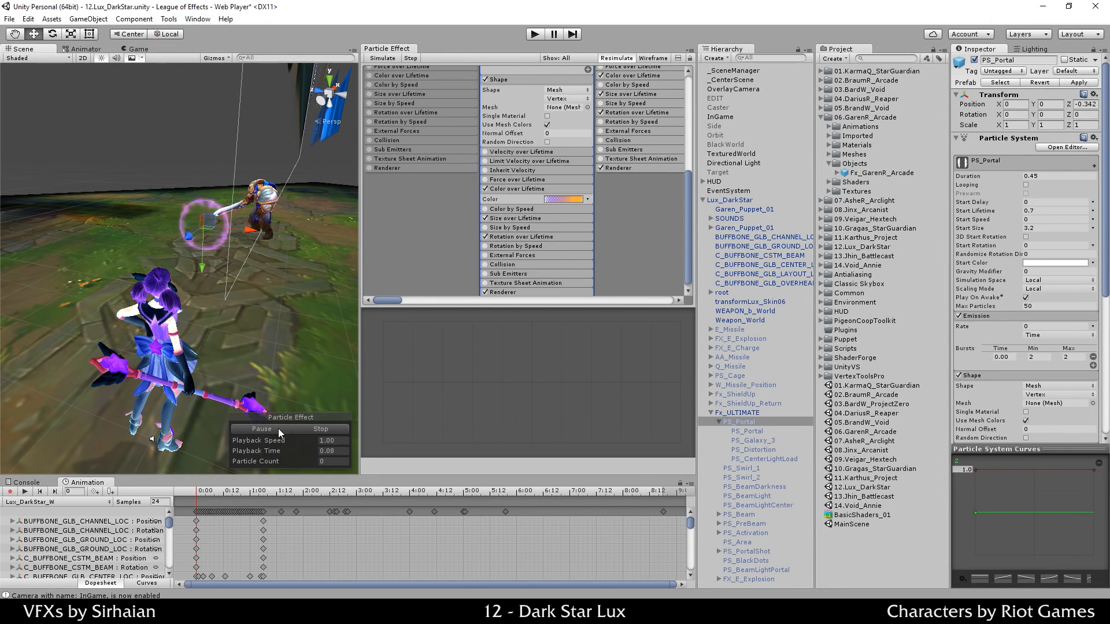
pyautogui.click(313, 428)
pyautogui.keyDown('alt'); pyautogui.moveTo(311, 334); pyautogui.dragTo(231, 346); pyautogui.keyUp('alt')
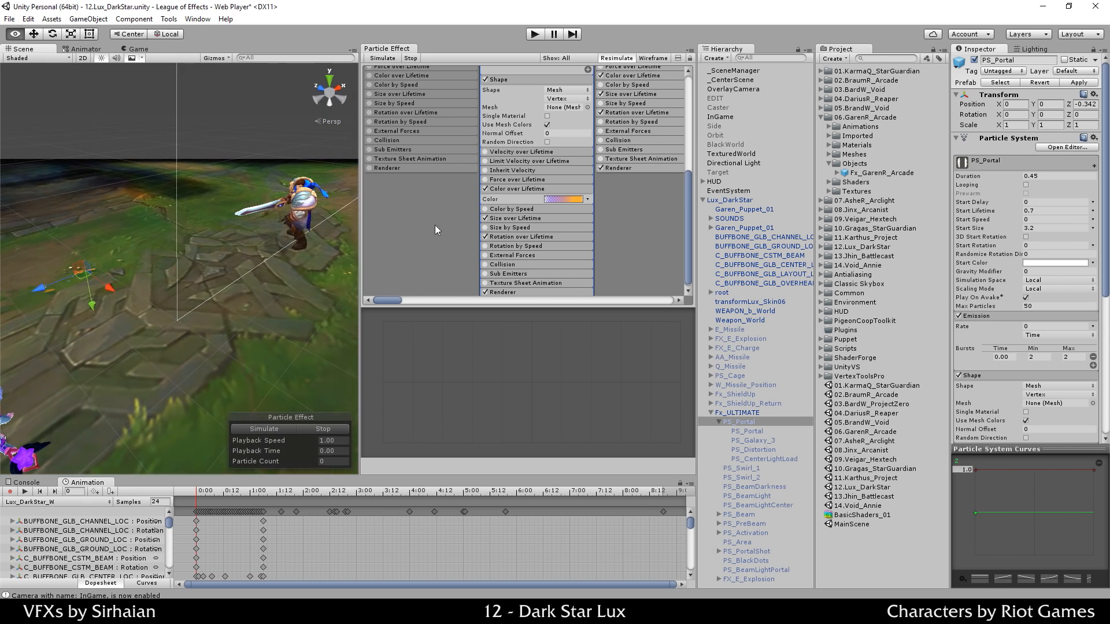
# Step: Show the Size over Lifetime curve and preview the portal effect
pyautogui.click(512, 217)
pyautogui.click(556, 228)
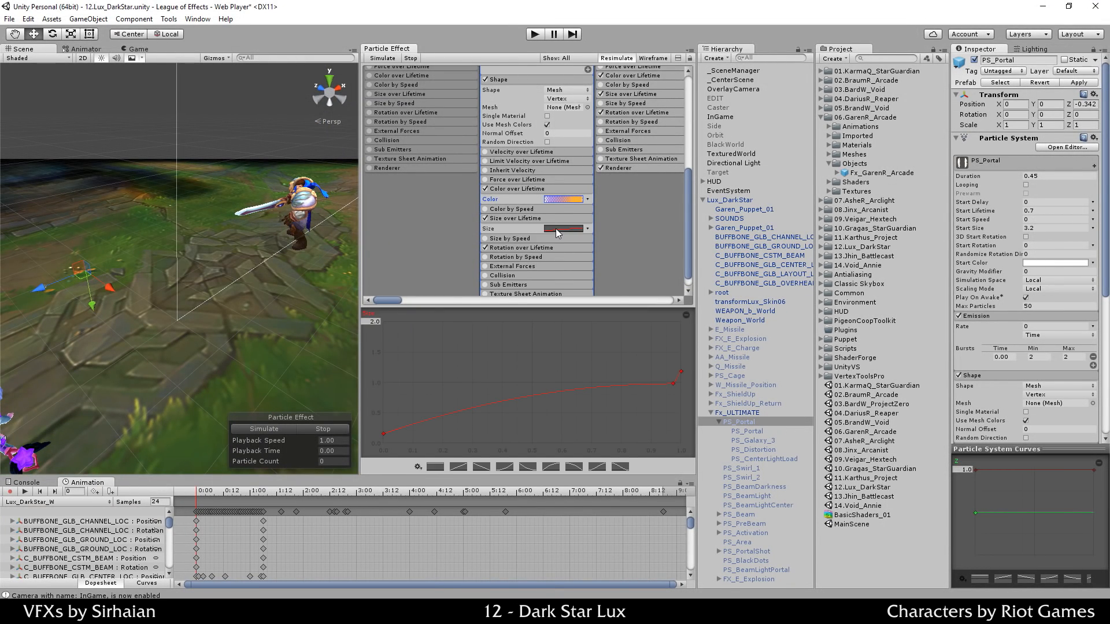
pyautogui.click(310, 426)
pyautogui.scroll(-1, 615, 241)
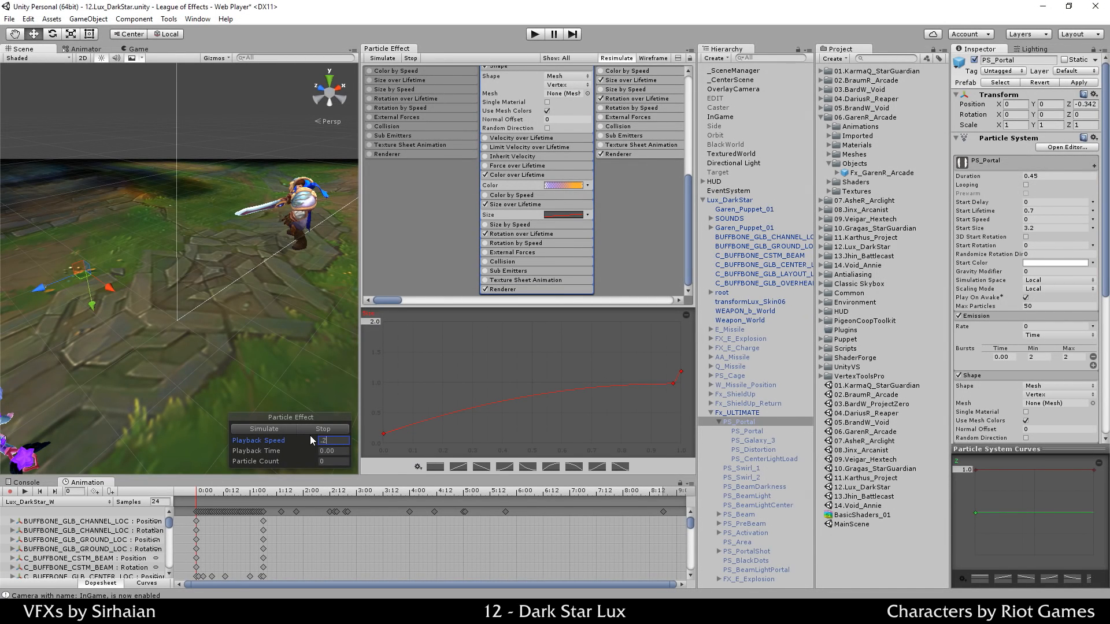
pyautogui.click(280, 433)
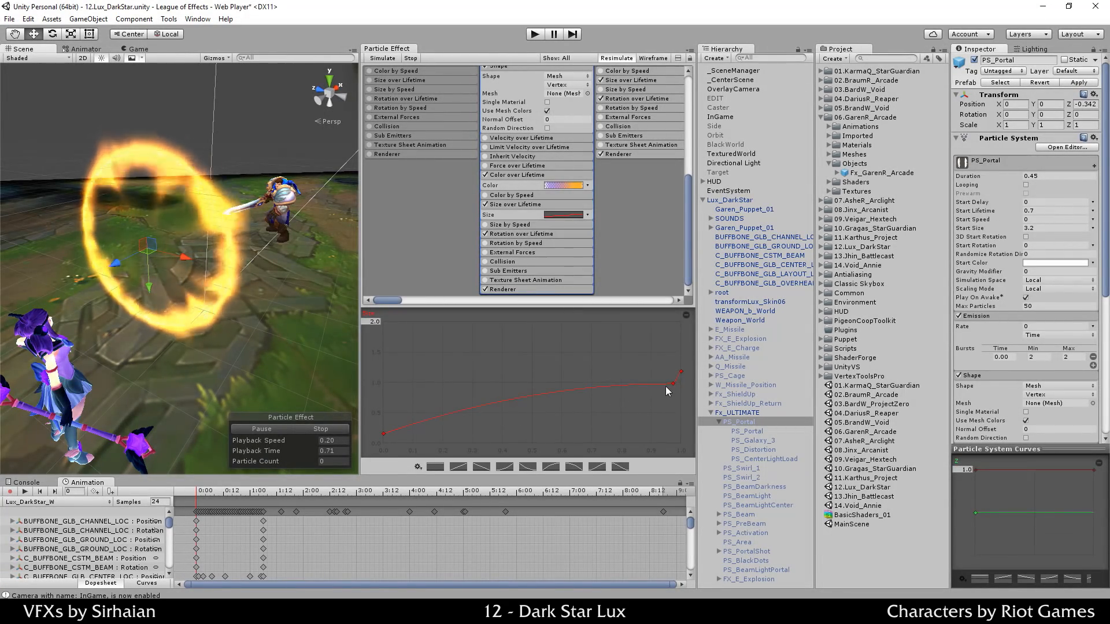
pyautogui.click(287, 432)
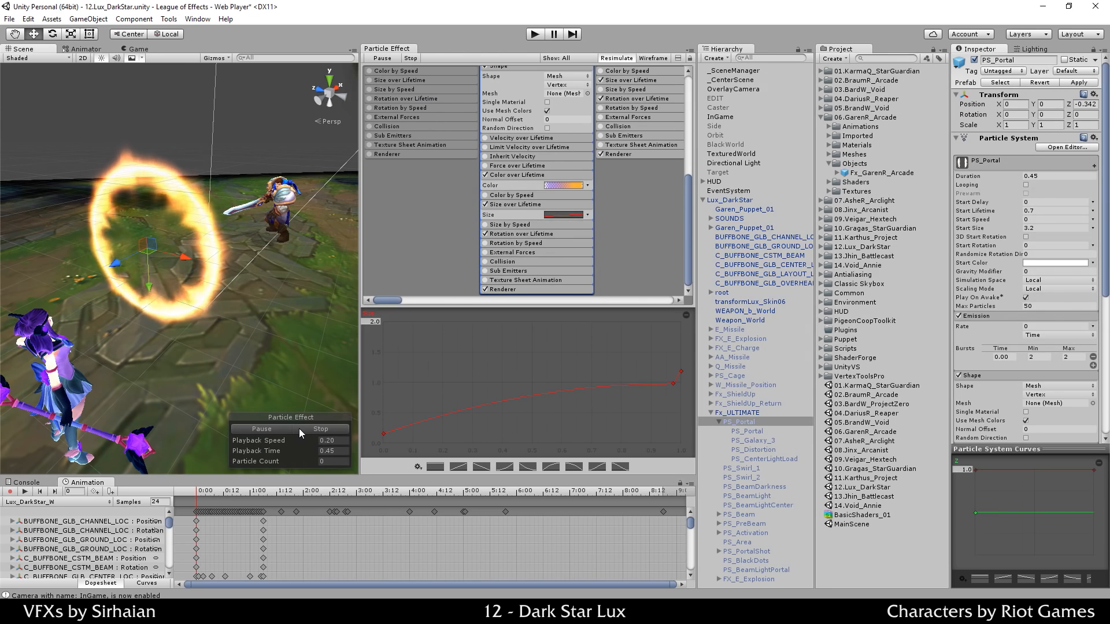
pyautogui.click(300, 428)
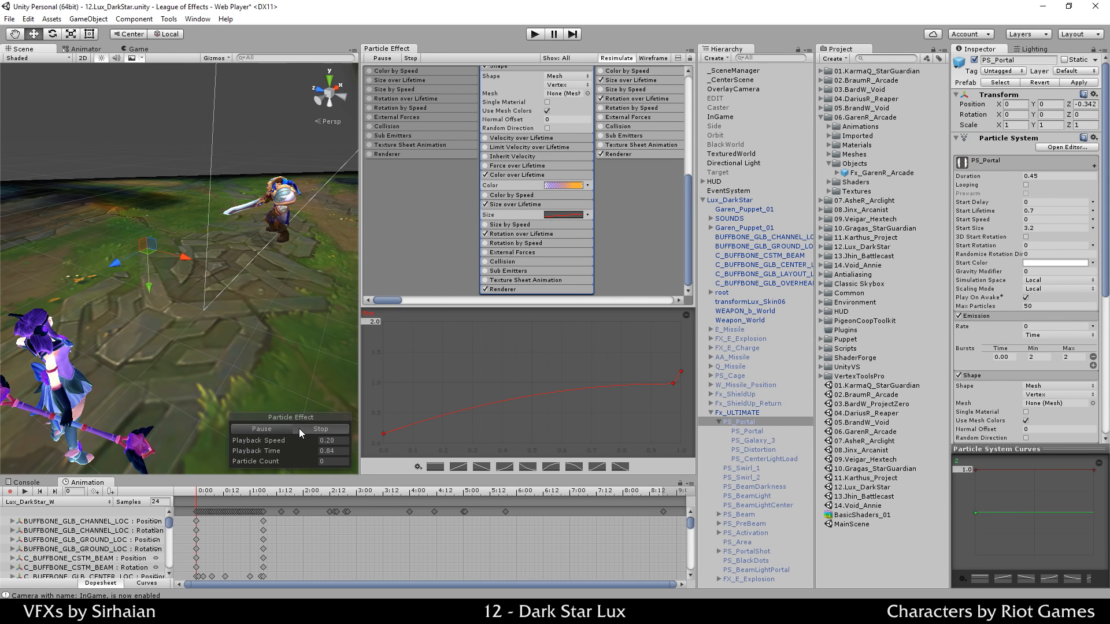
pyautogui.click(342, 441)
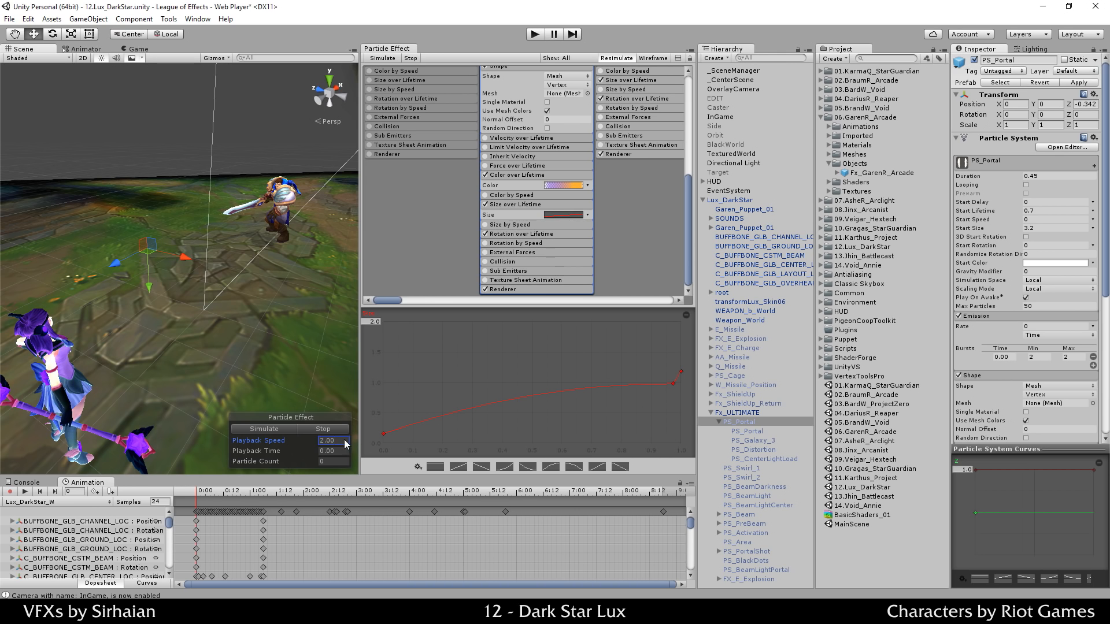
# Step: Raise the size curve's final key to 2.0, preview it, and keep playback speed at 1.00
pyautogui.moveTo(681, 372); pyautogui.dragTo(681, 338)
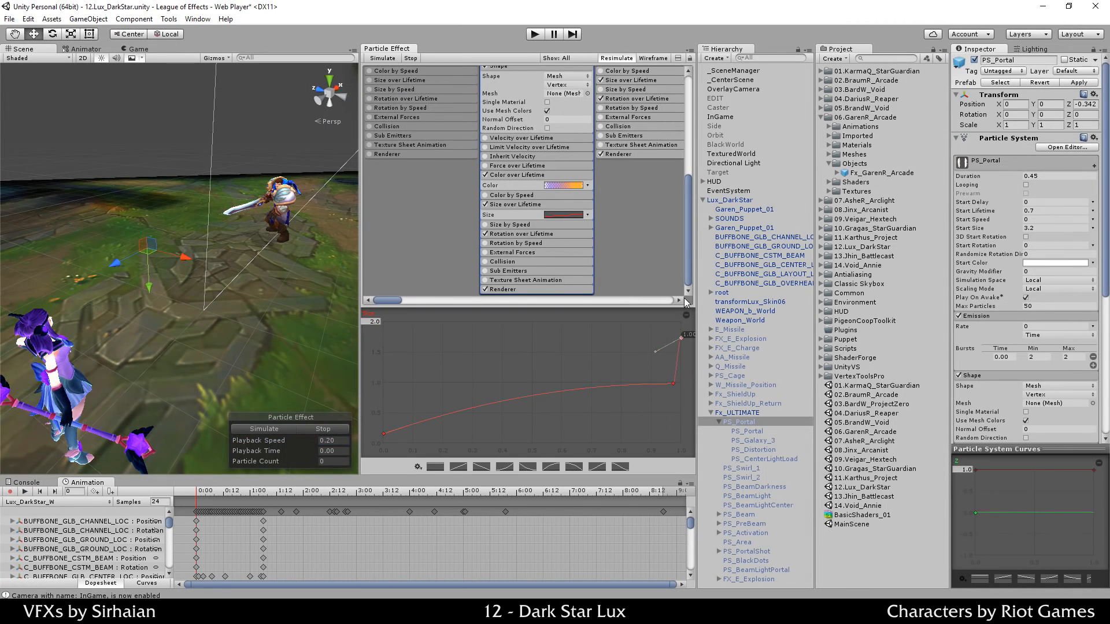
pyautogui.click(278, 428)
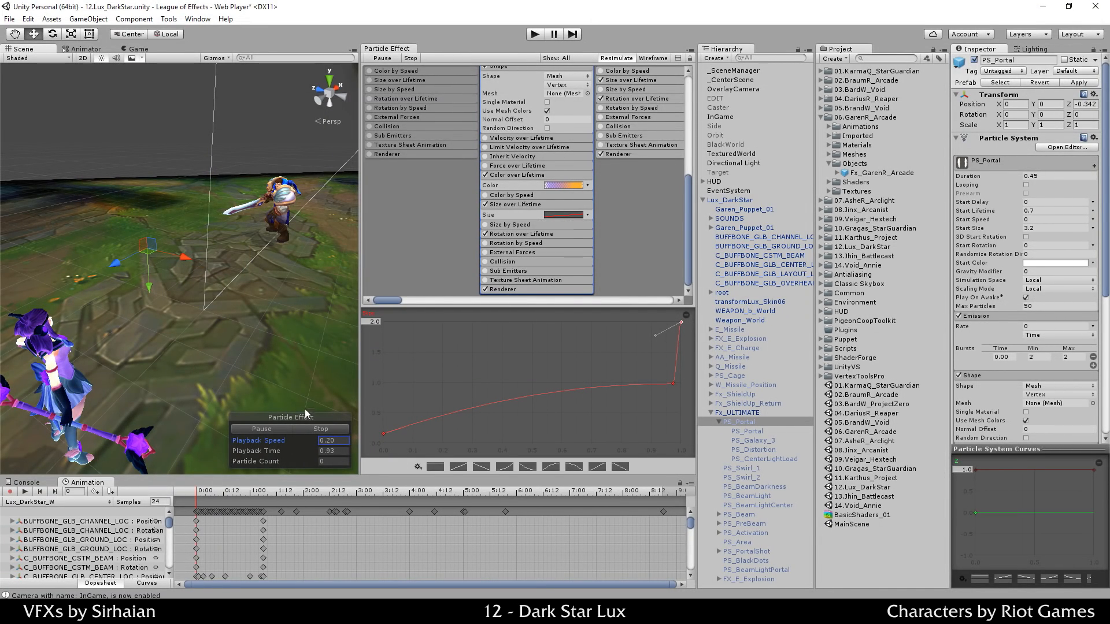
pyautogui.click(315, 429)
pyautogui.doubleClick(341, 441)
pyautogui.click(609, 355)
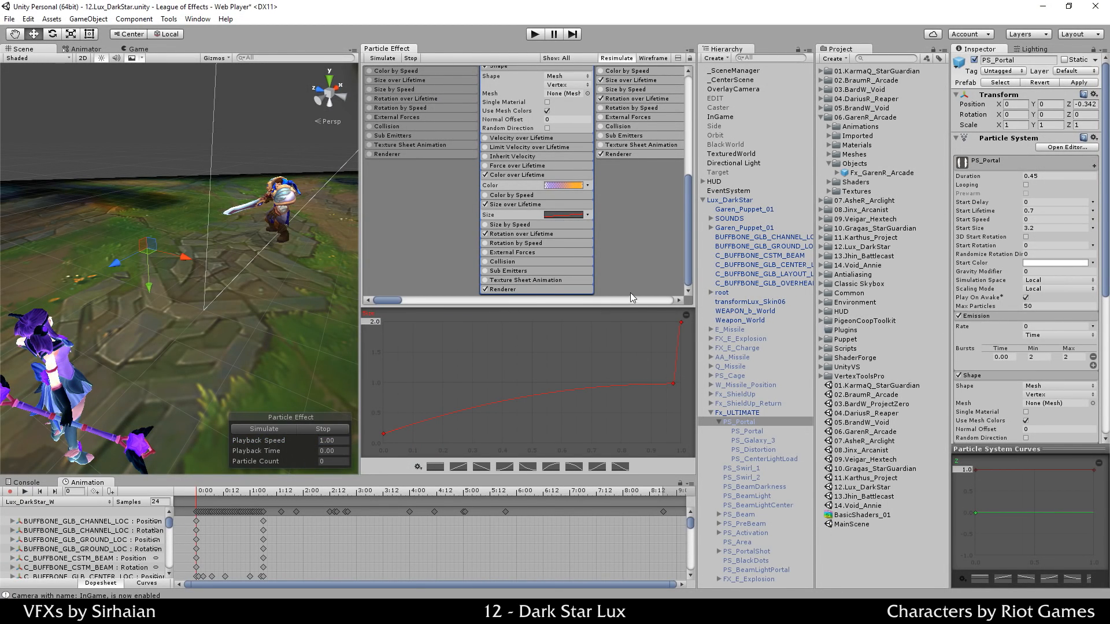
pyautogui.hotkey('ctrl', 'z')
pyautogui.hotkey('ctrl', 'z')
pyautogui.click(532, 205)
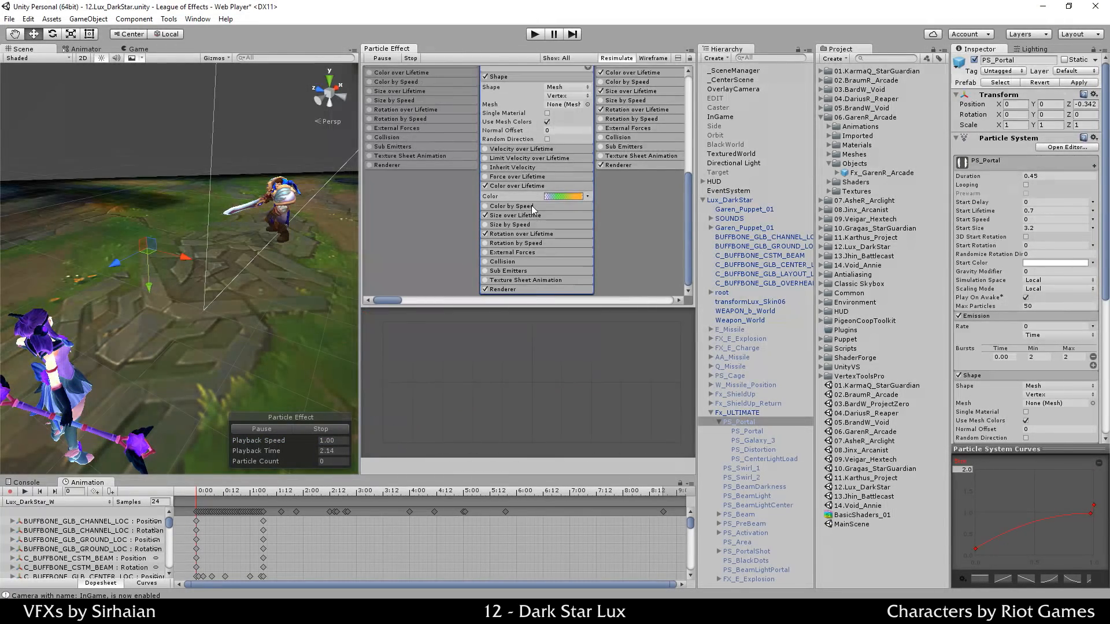
# Step: Expand Rotation over Lifetime and show the Angular Velocity curve
pyautogui.click(504, 234)
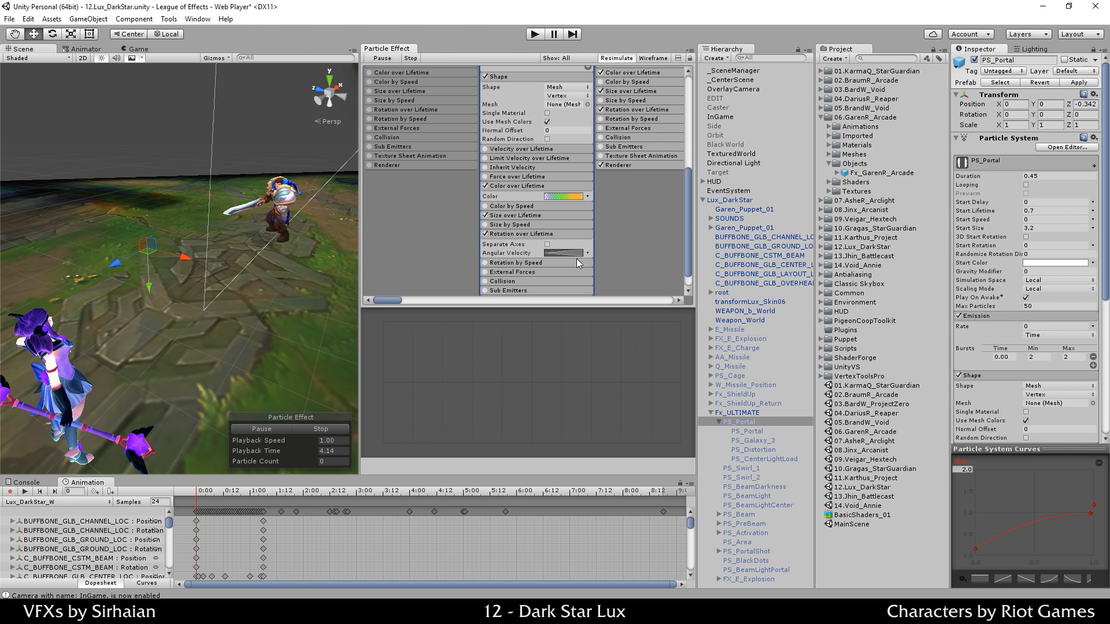
pyautogui.click(562, 254)
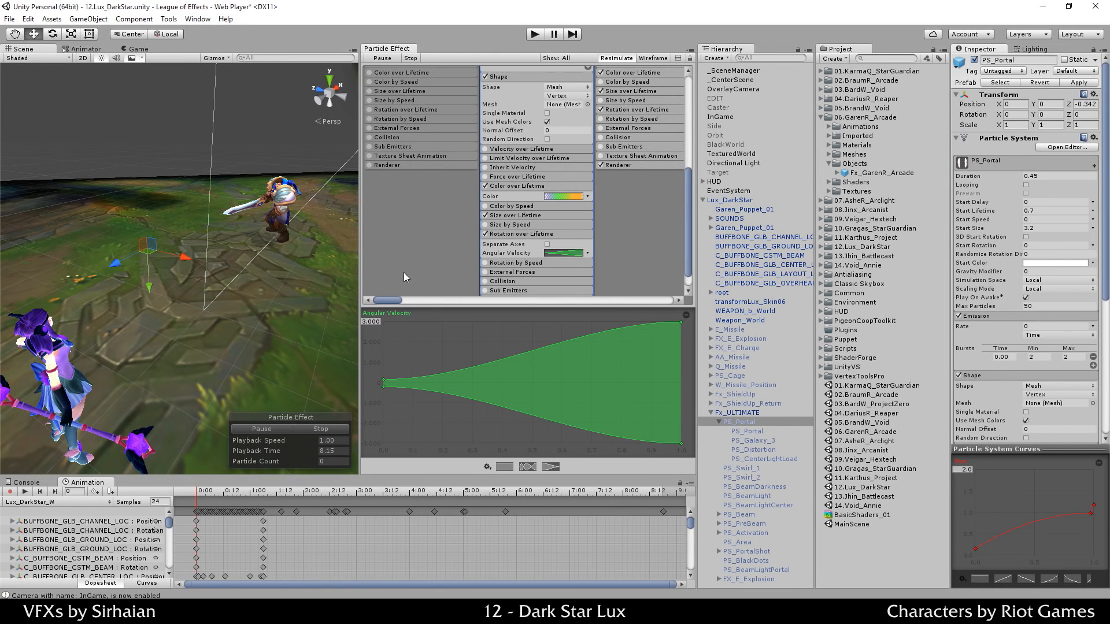
pyautogui.moveTo(412, 266); pyautogui.dragTo(394, 253, button='middle')
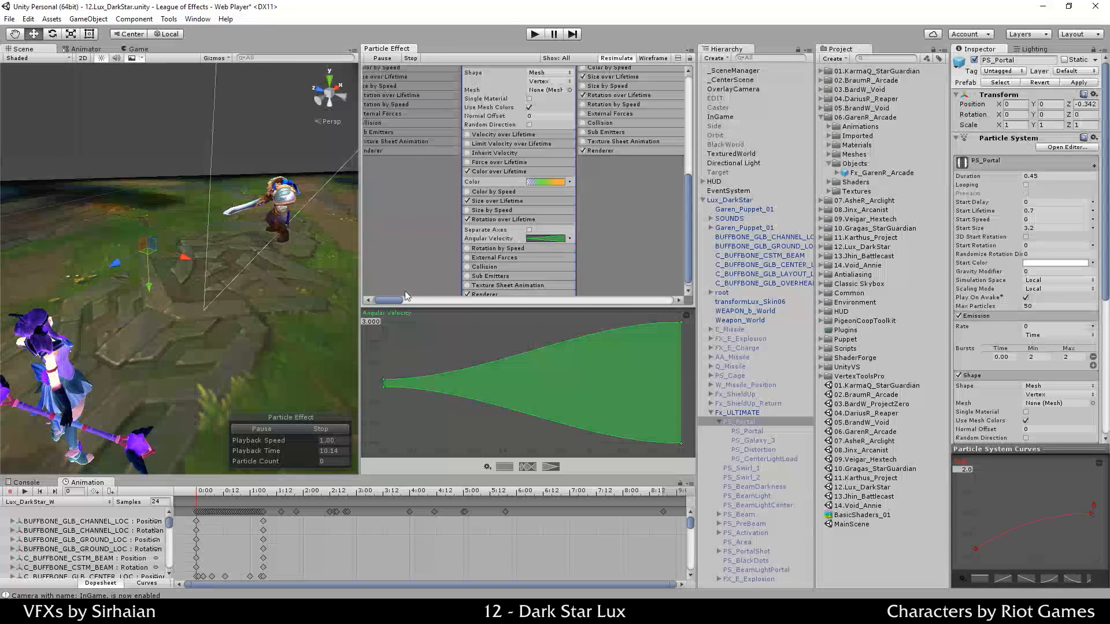
pyautogui.click(322, 429)
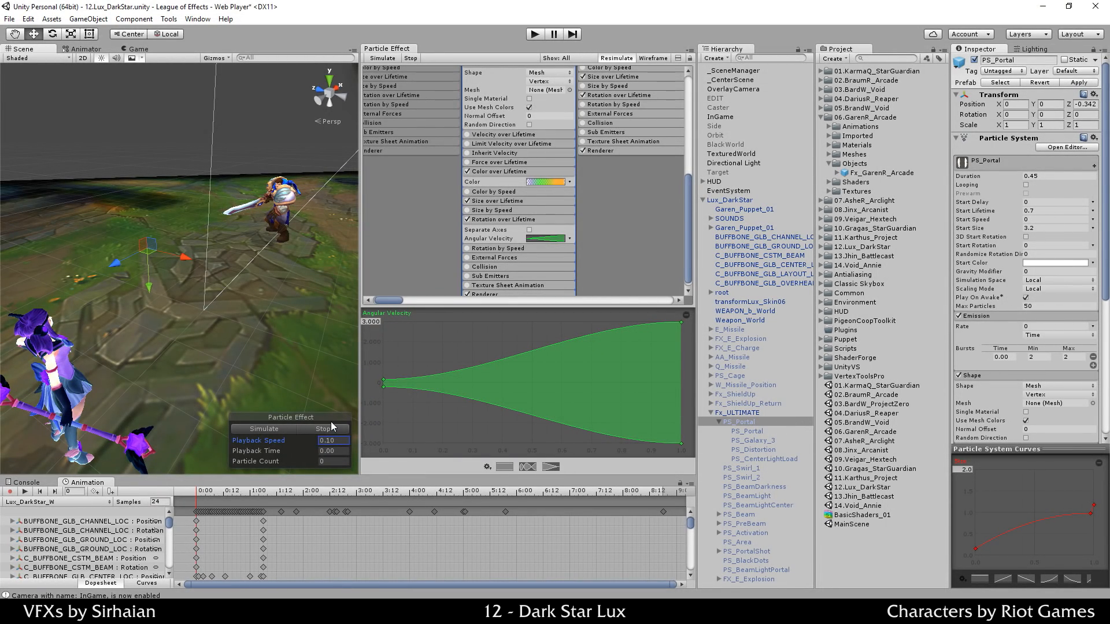
pyautogui.scroll(3, 534, 182)
# Step: Set the emission burst Min and Max to 1 and preview the portal
pyautogui.click(513, 149)
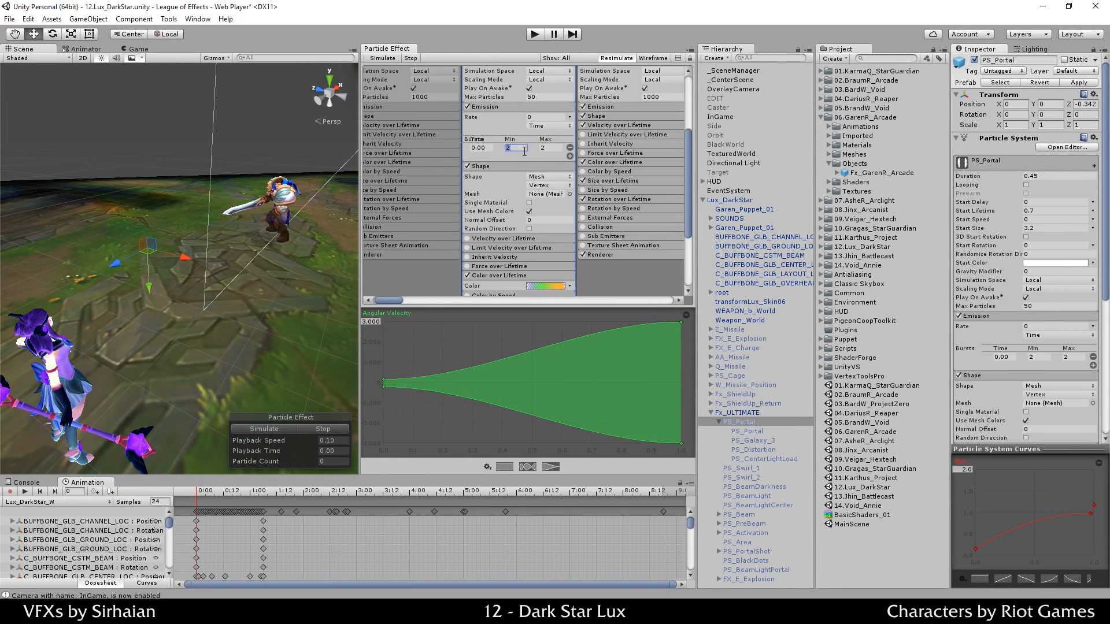
pyautogui.write('1')
pyautogui.click(547, 148)
pyautogui.write('1')
pyautogui.scroll(-3, 450, 243)
pyautogui.scroll(-1, 449, 241)
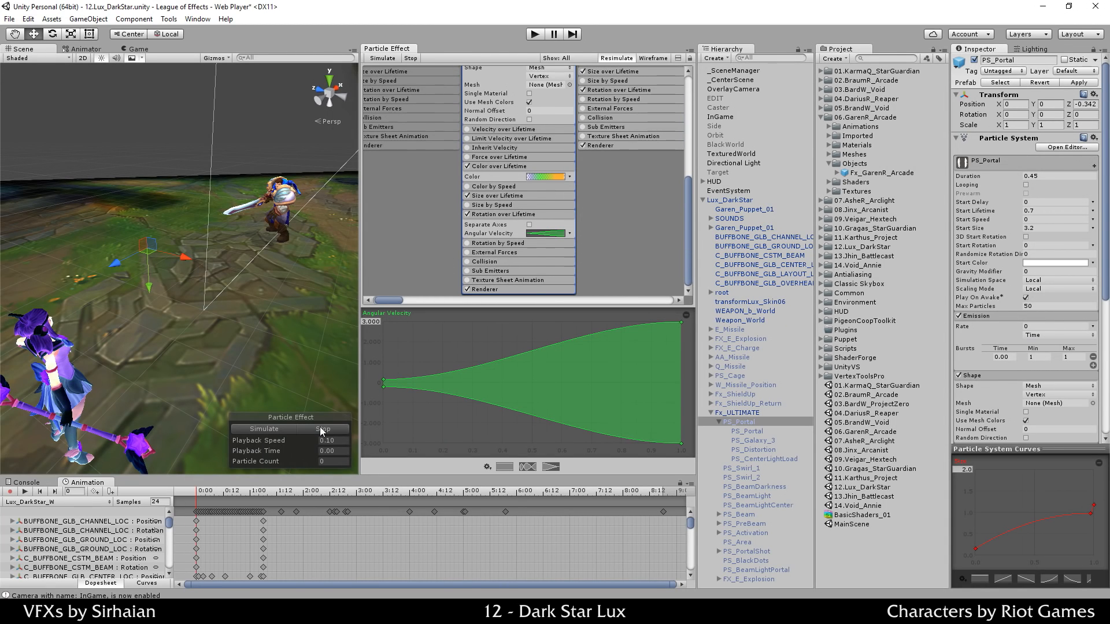
pyautogui.click(322, 429)
pyautogui.click(283, 429)
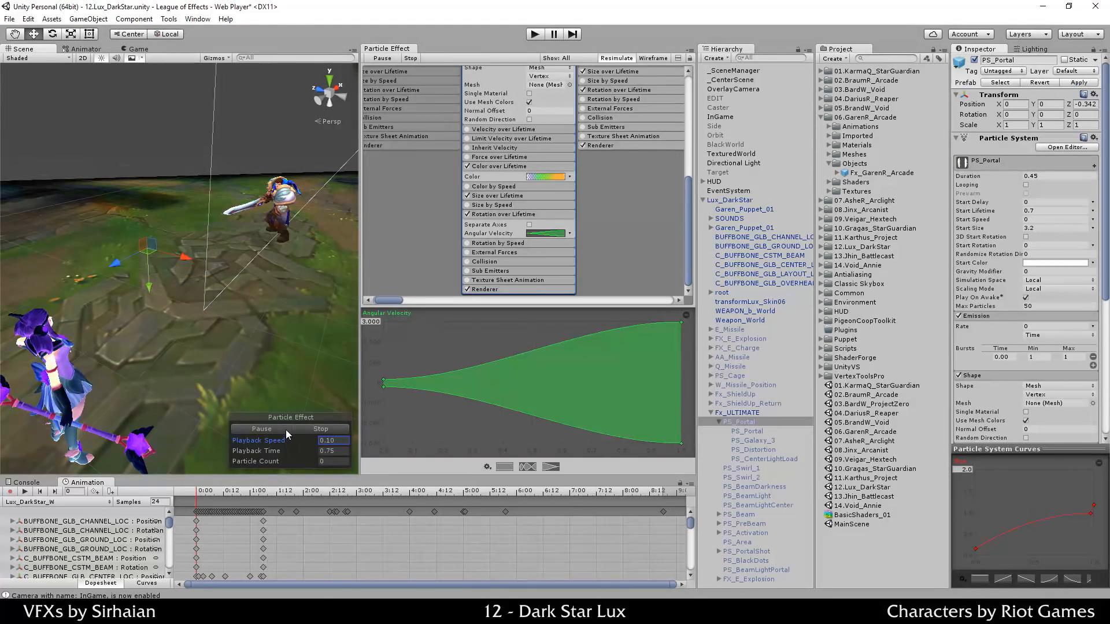
pyautogui.click(301, 432)
# Step: Switch Angular Velocity mode to a single Curve
pyautogui.click(413, 353)
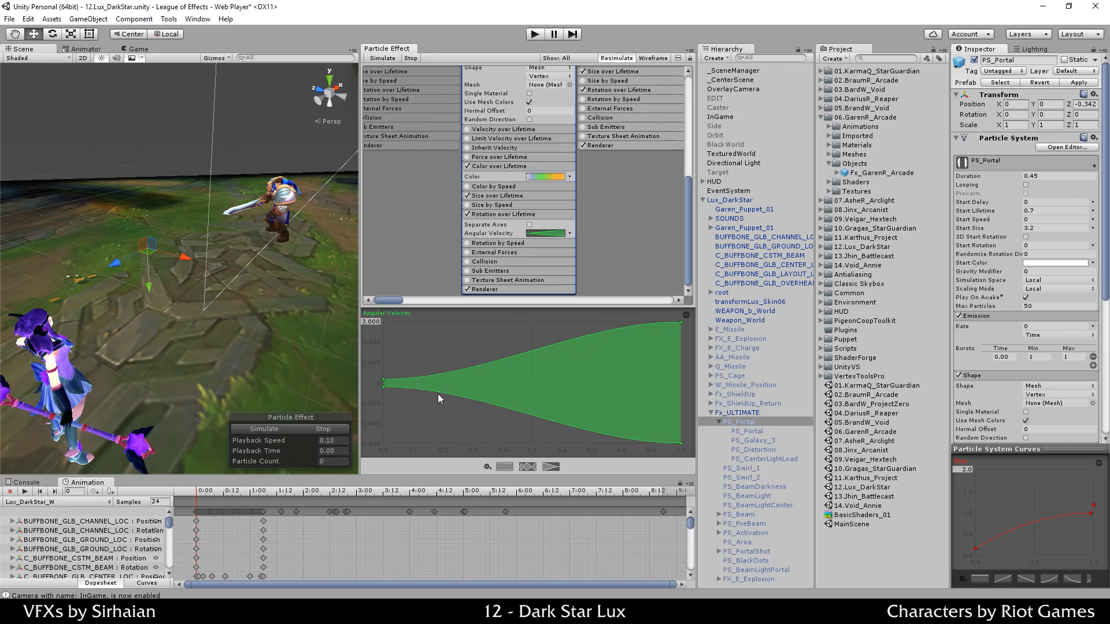
pyautogui.click(570, 233)
pyautogui.click(582, 253)
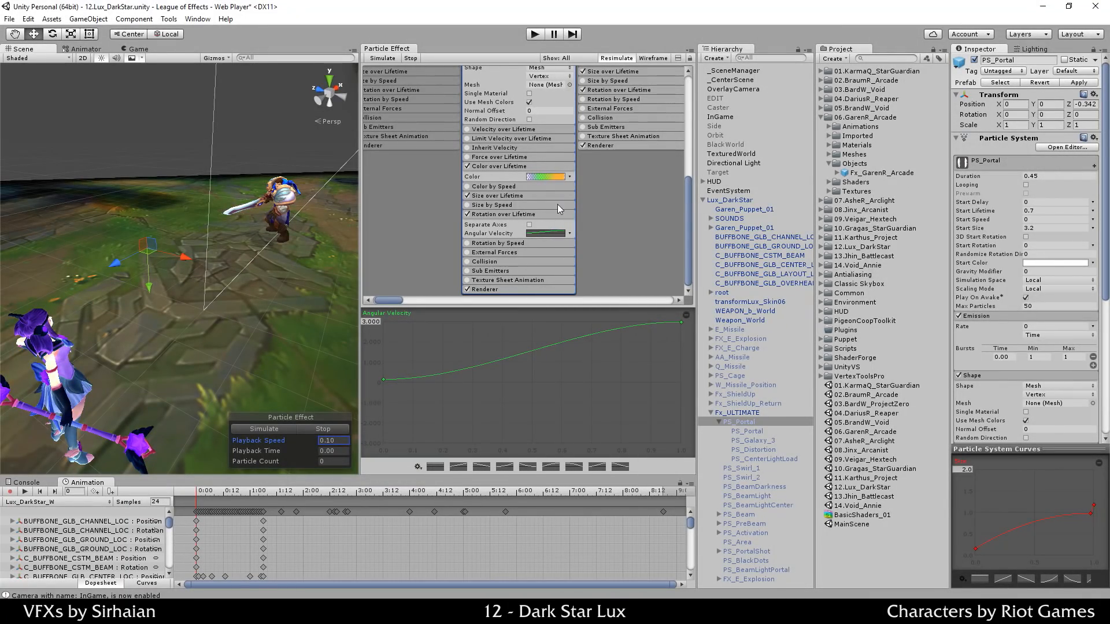
# Step: Remove the green key from PS_Portal's Color over Lifetime gradient
pyautogui.click(546, 176)
pyautogui.click(800, 243)
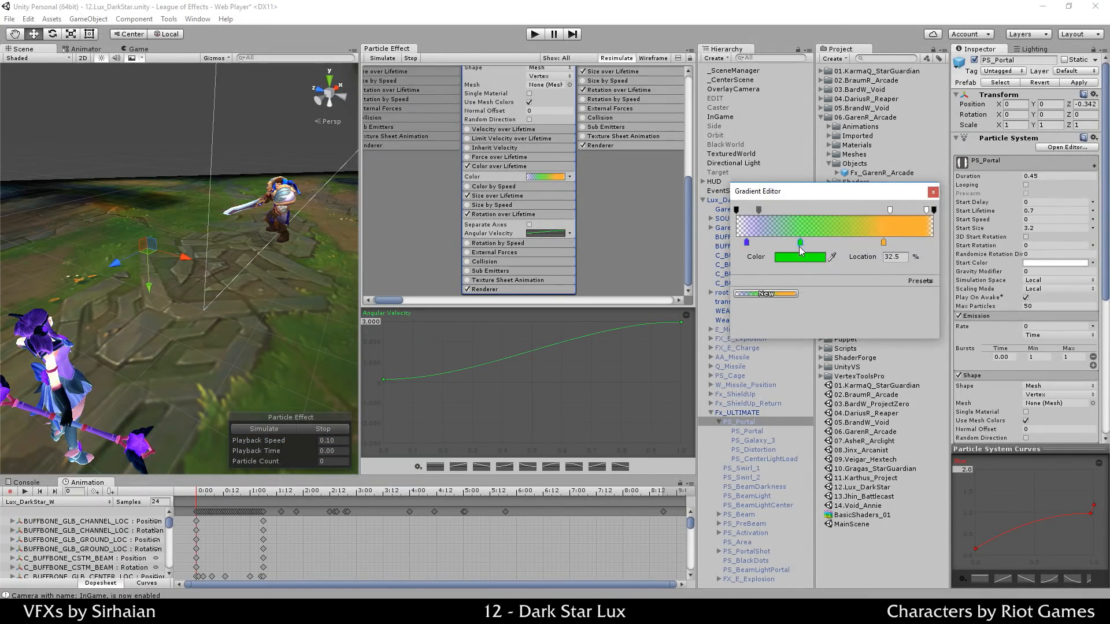
pyautogui.moveTo(799, 247); pyautogui.dragTo(793, 256)
pyautogui.click(636, 247)
# Step: Set the preview playback speed to 0.50 and play the portal effect
pyautogui.click(327, 425)
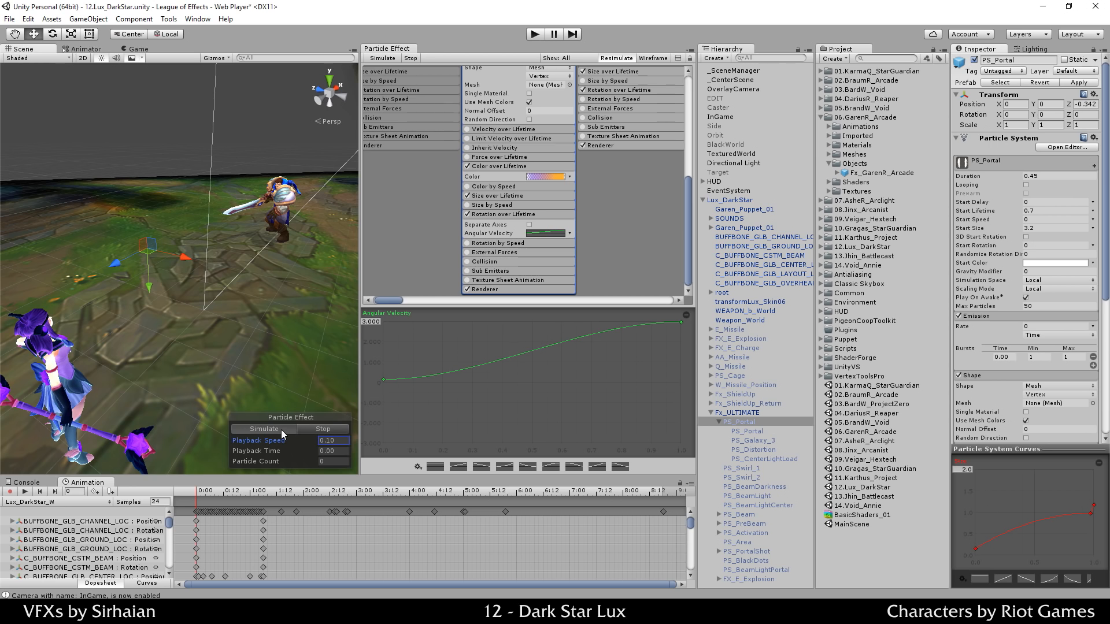
pyautogui.click(348, 441)
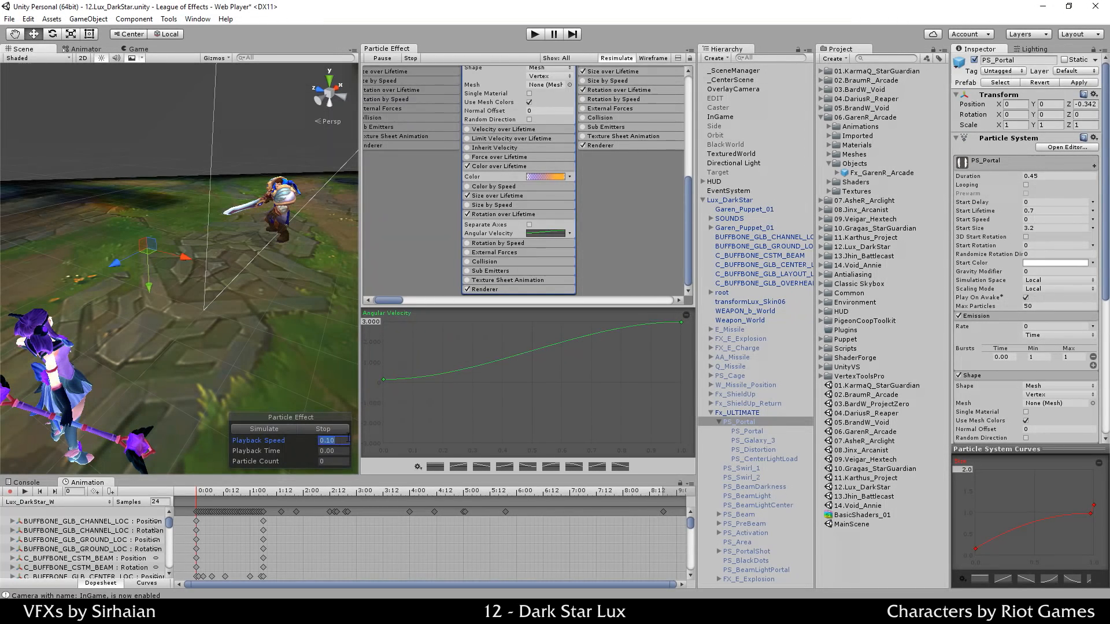
pyautogui.write('0.50')
pyautogui.click(273, 424)
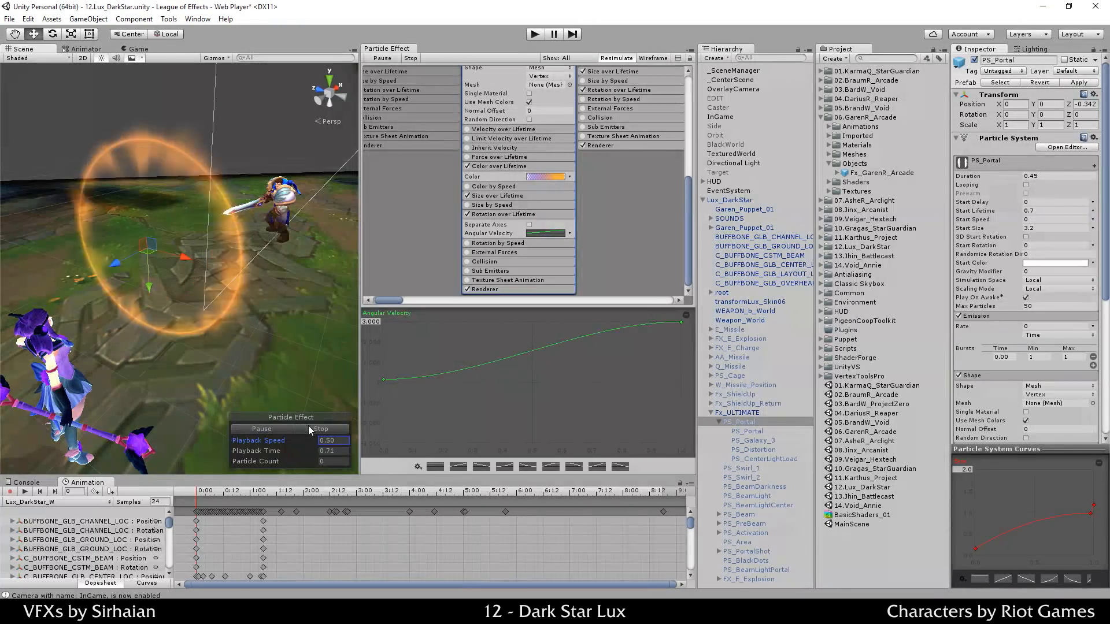
# Step: Set Angular Velocity to Random Between Two Curves
pyautogui.click(570, 234)
pyautogui.click(589, 283)
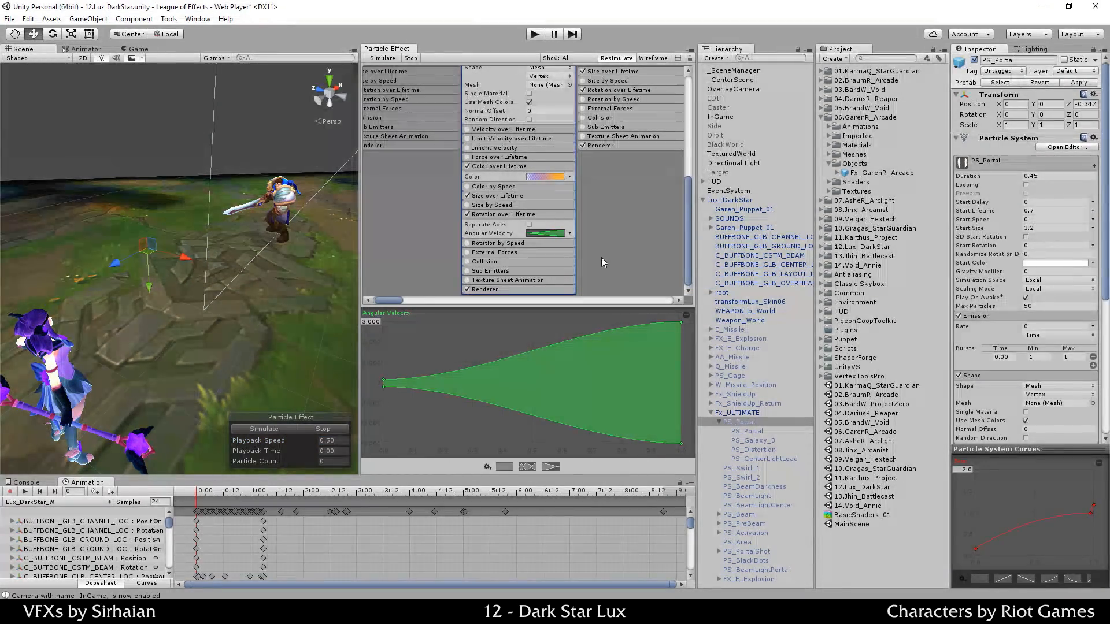
pyautogui.scroll(3, 601, 257)
pyautogui.scroll(3, 595, 276)
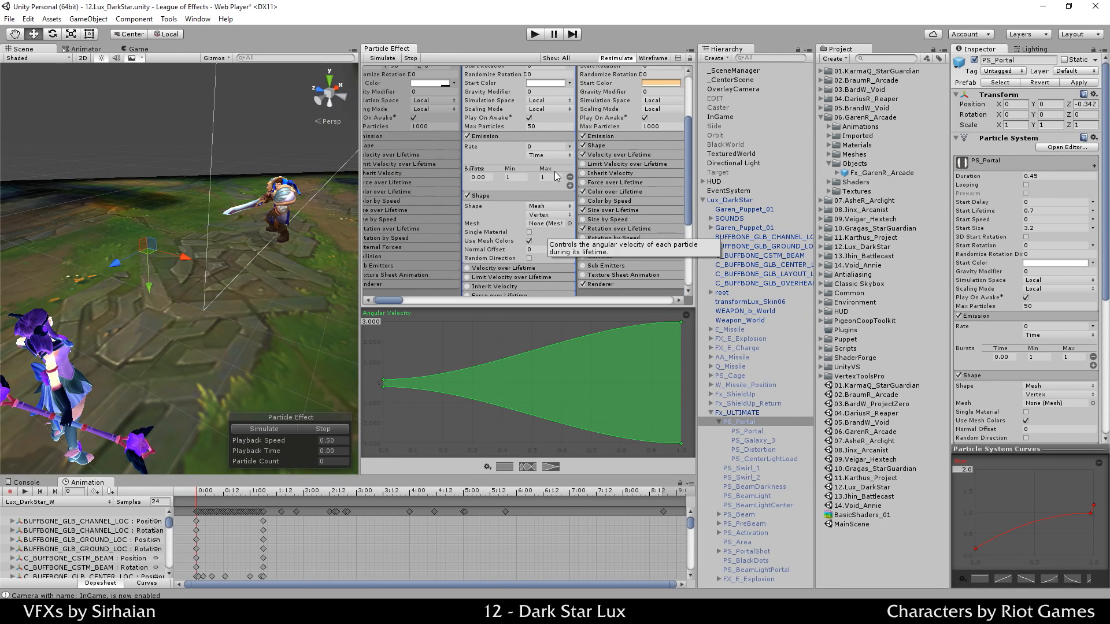
# Step: Set the burst minimum to 2 and replay the preview at 0.20 speed, pausing on the ring
pyautogui.click(518, 177)
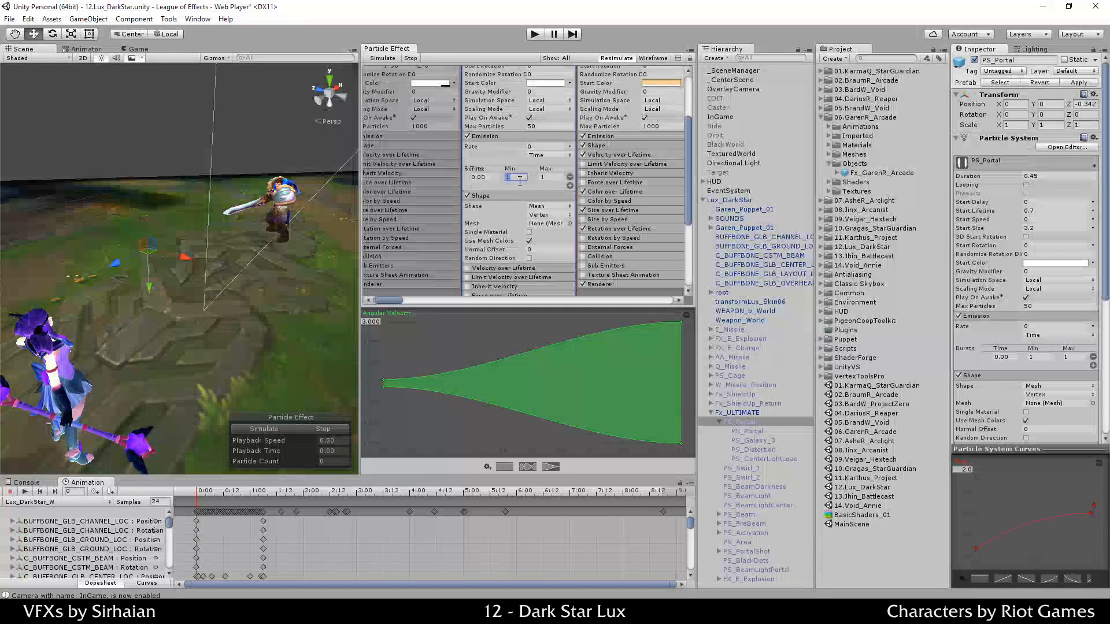
pyautogui.click(289, 428)
pyautogui.click(310, 429)
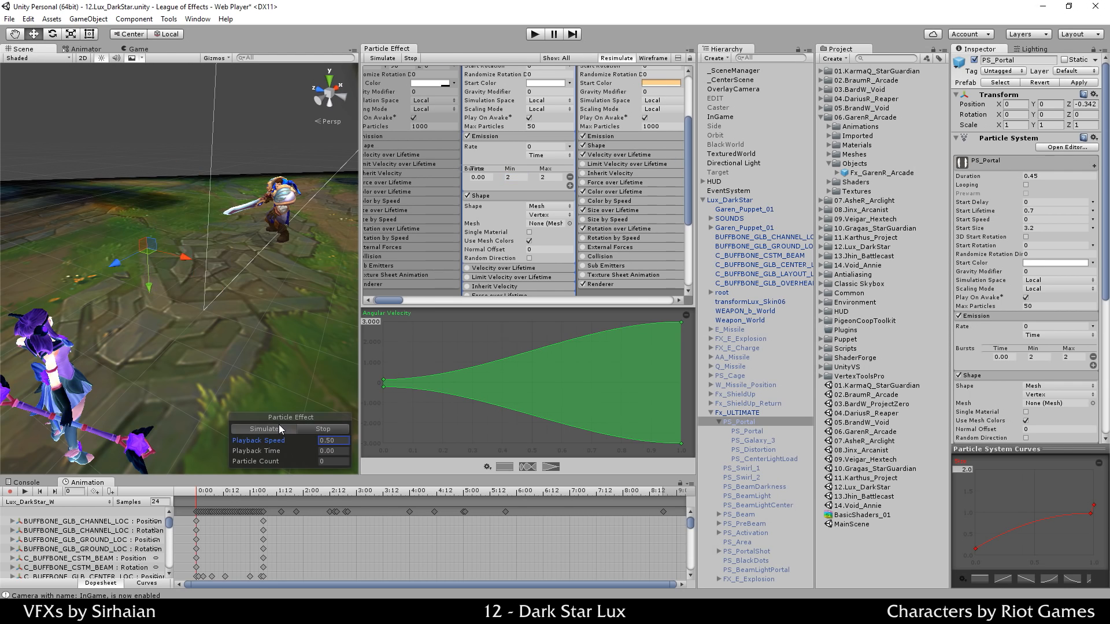
pyautogui.press('Return')
pyautogui.click(288, 428)
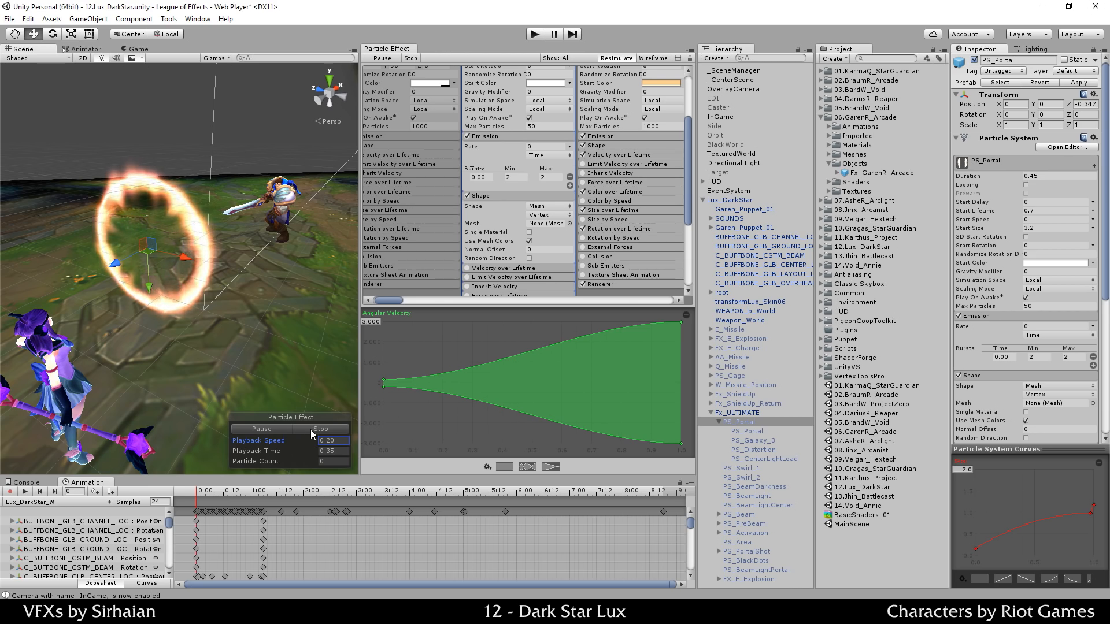
pyautogui.click(310, 429)
pyautogui.click(290, 430)
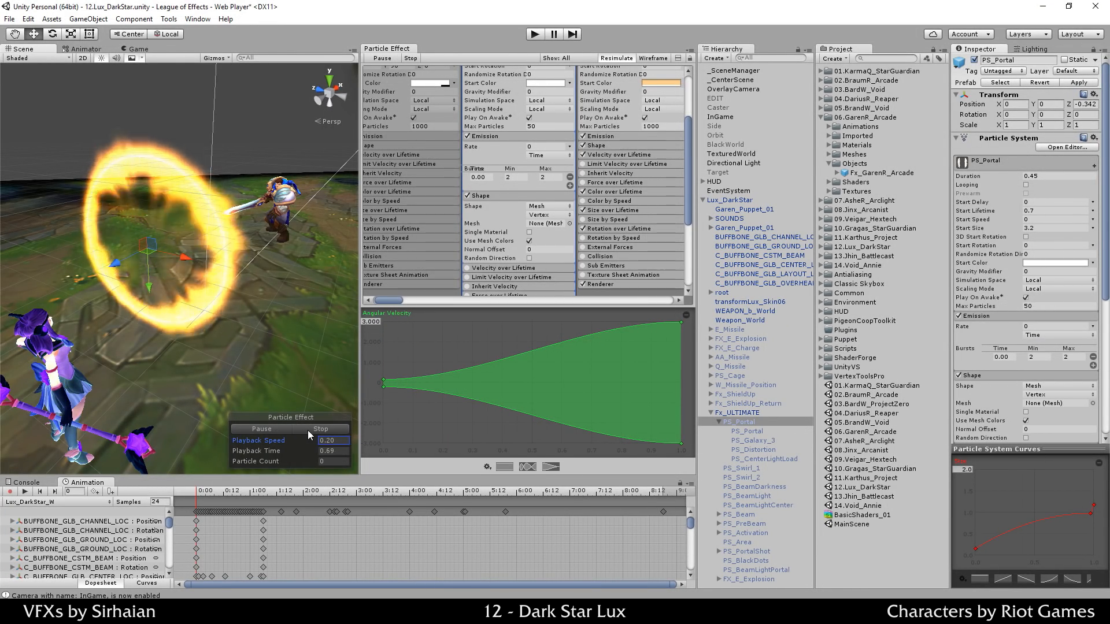
pyautogui.click(282, 430)
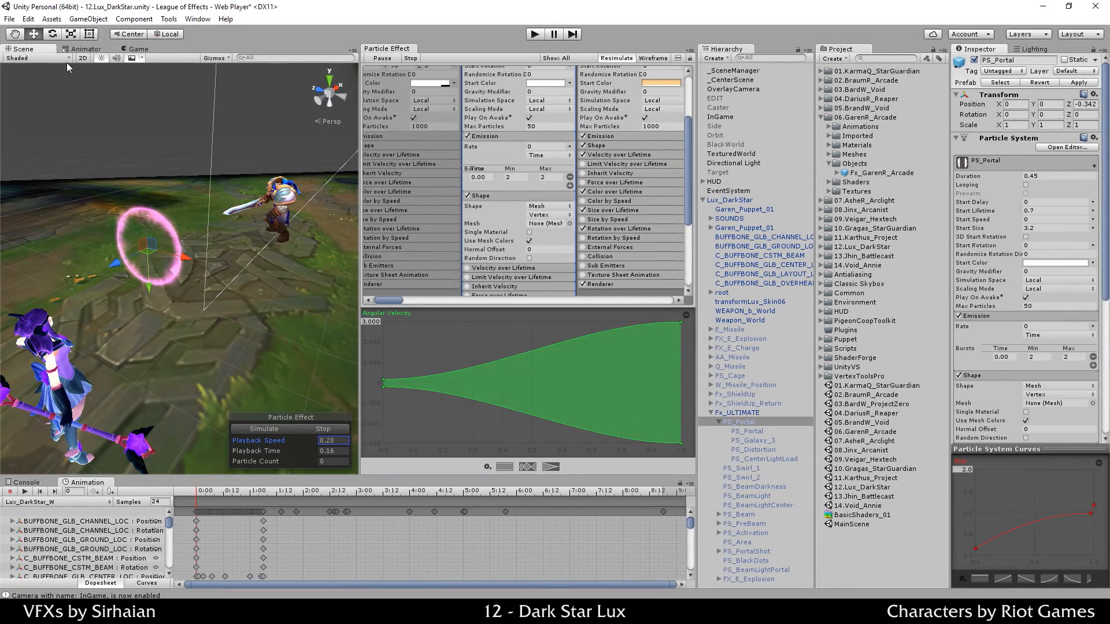
# Step: View the running portal in Shaded Wireframe, then return to Shaded
pyautogui.click(66, 58)
pyautogui.click(62, 96)
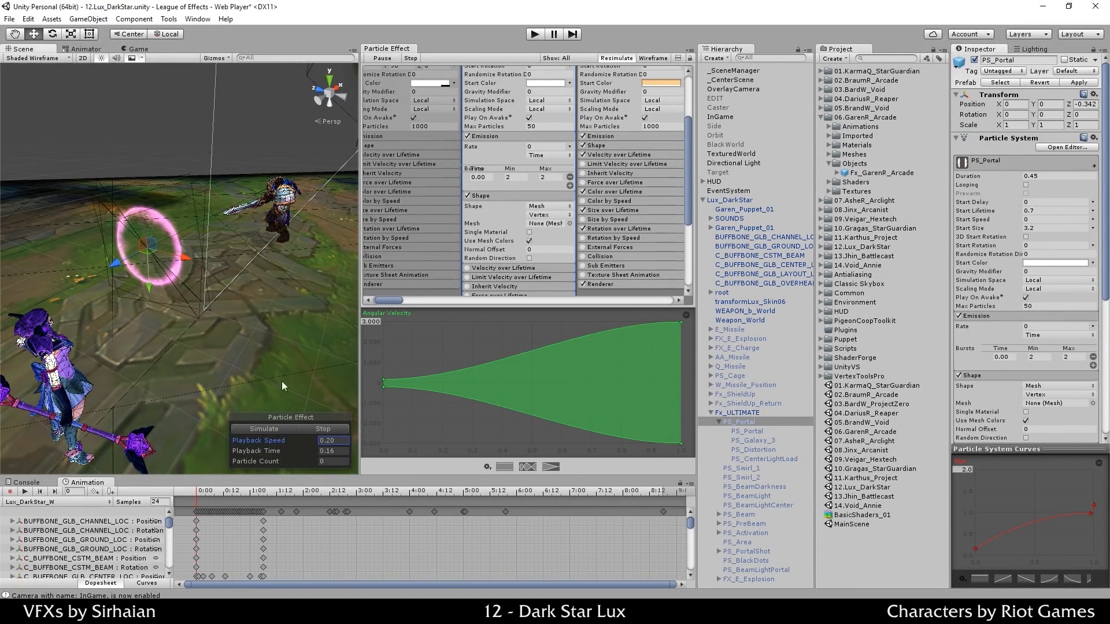
pyautogui.click(288, 429)
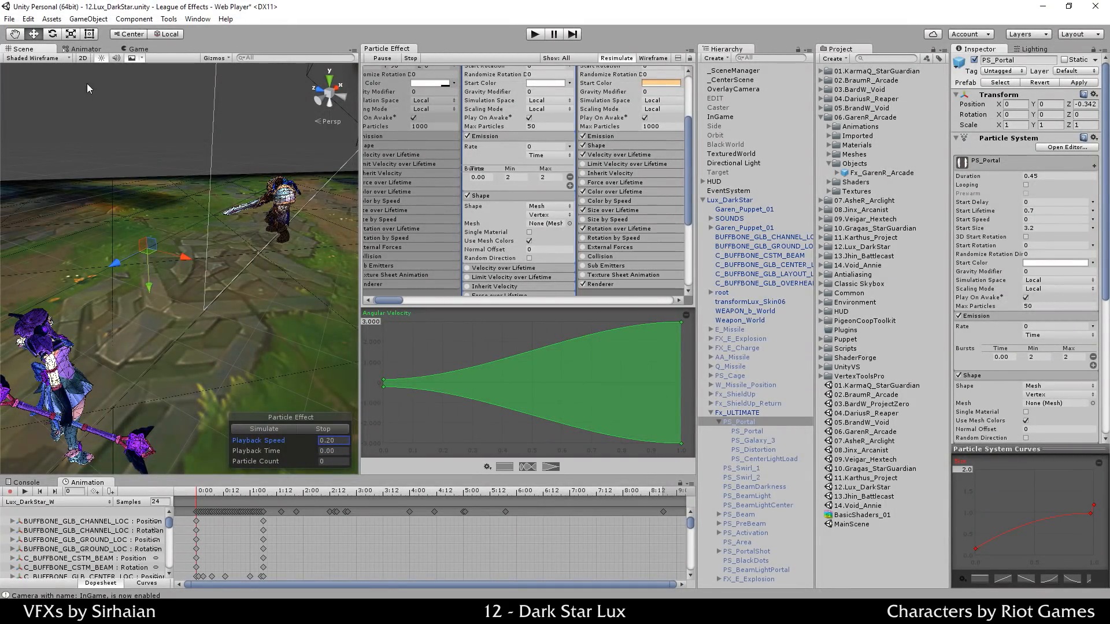
pyautogui.click(56, 58)
# Step: Set the Scene view to Shaded and expand PS_Portal's Renderer module
pyautogui.click(53, 73)
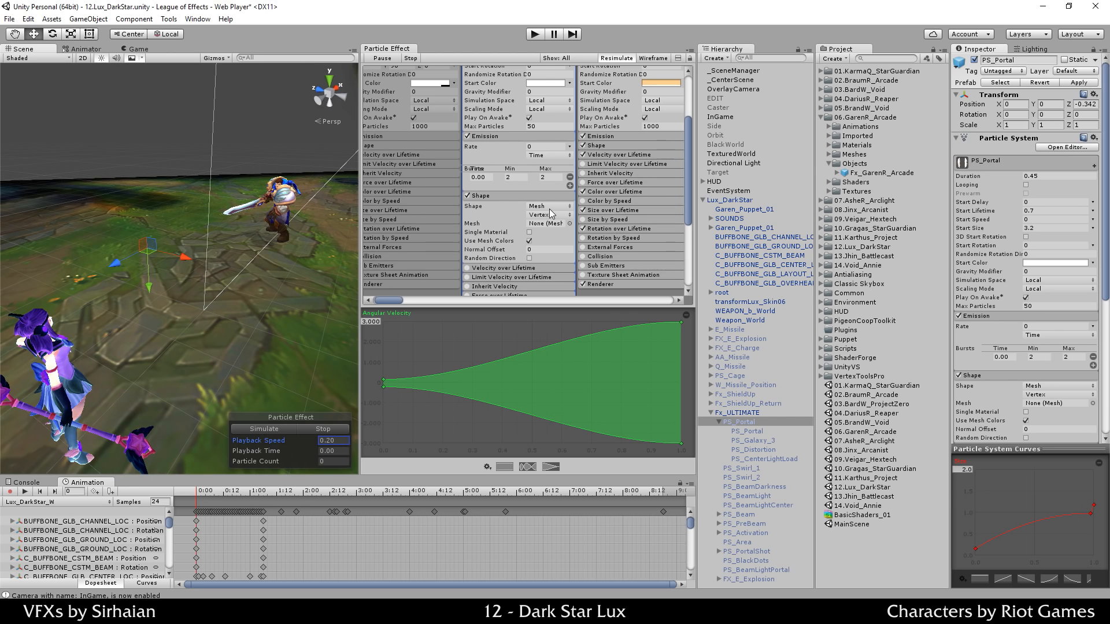
pyautogui.scroll(-5, 549, 210)
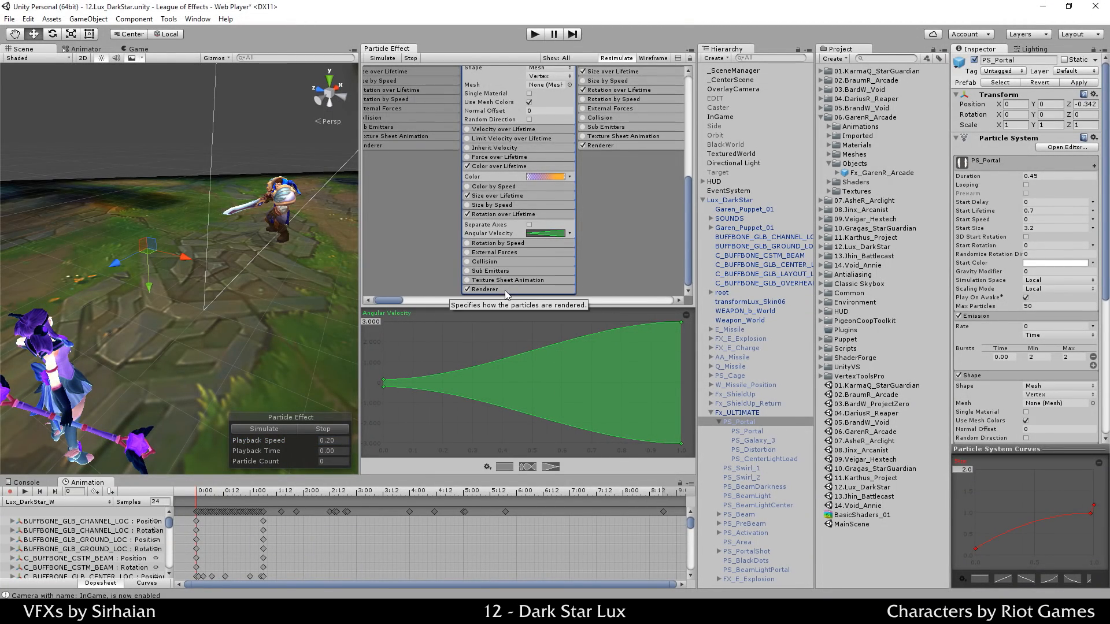
pyautogui.click(529, 288)
pyautogui.scroll(-5, 526, 272)
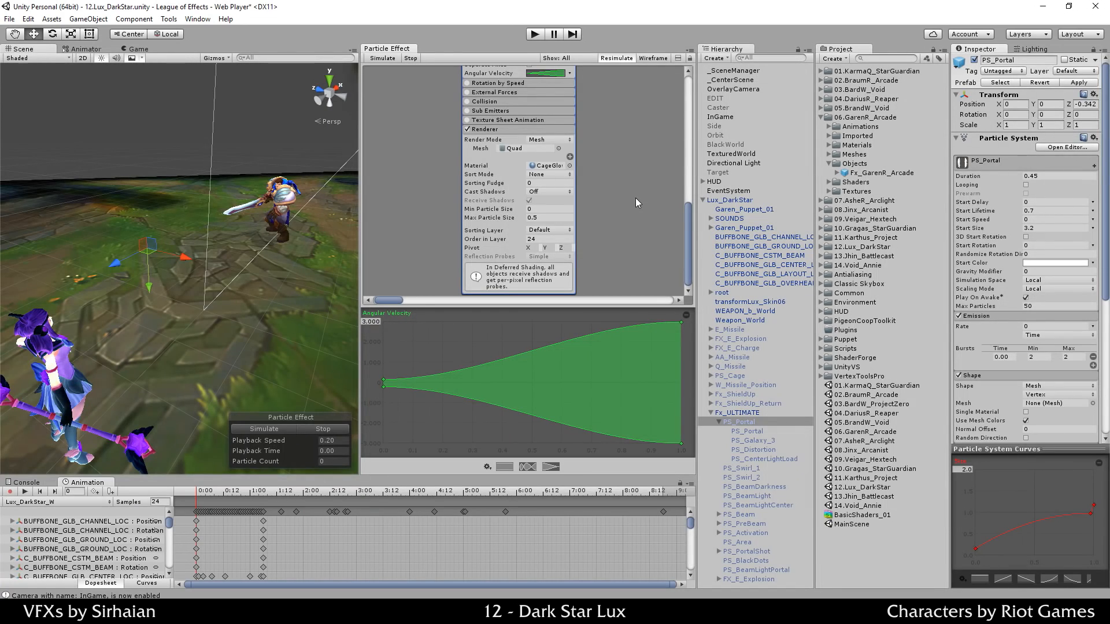
# Step: Keep Mesh render mode, choose the Sphere mesh, and play the effect preview
pyautogui.click(553, 142)
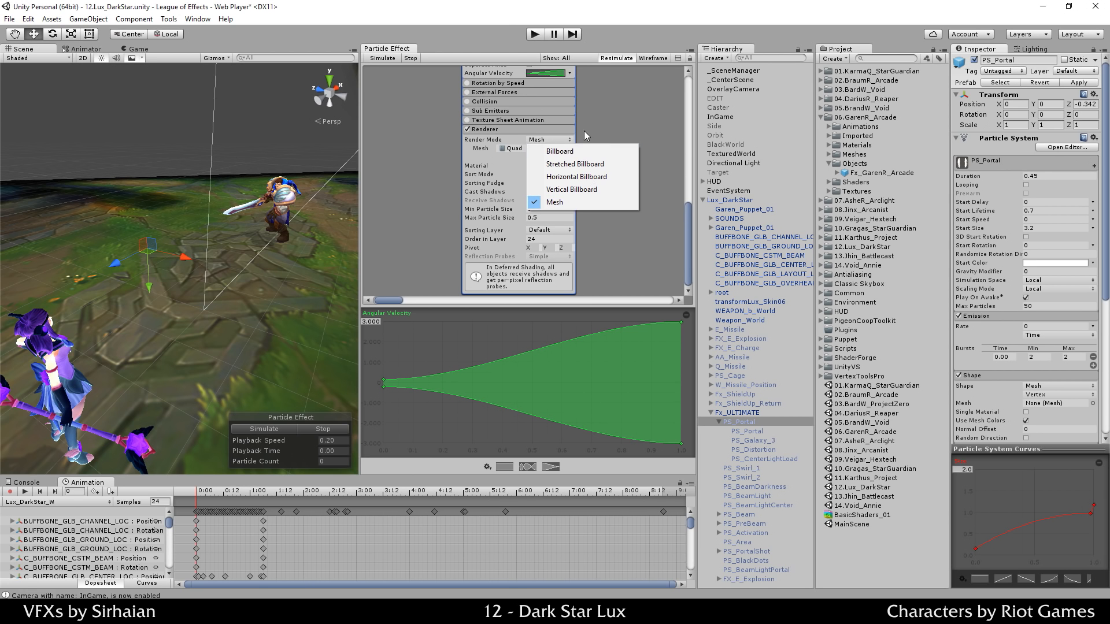
pyautogui.click(606, 129)
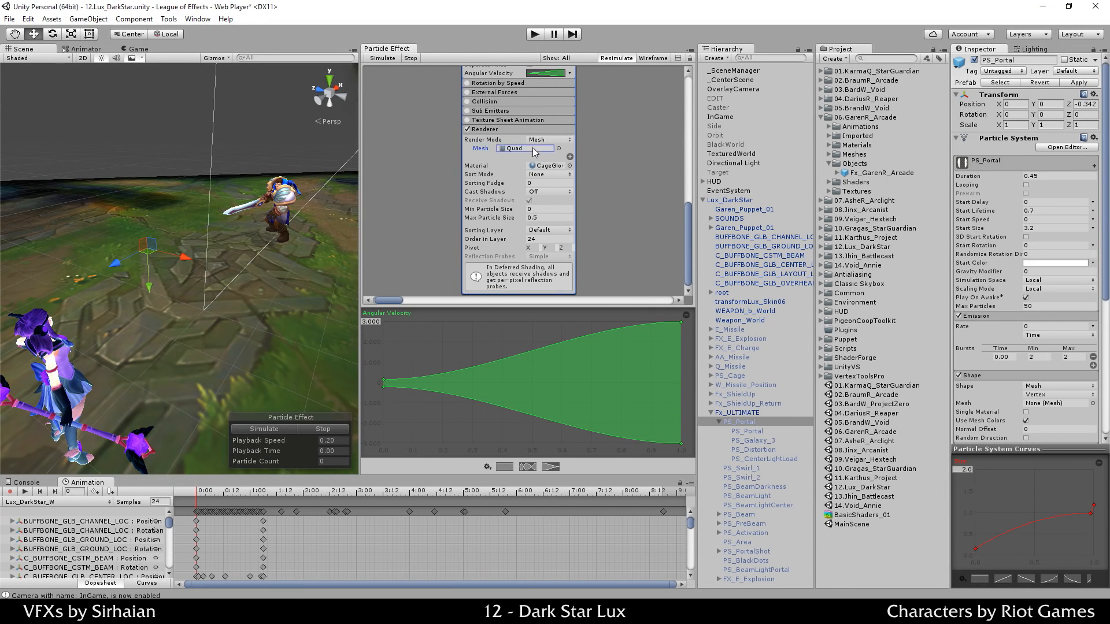
pyautogui.click(559, 148)
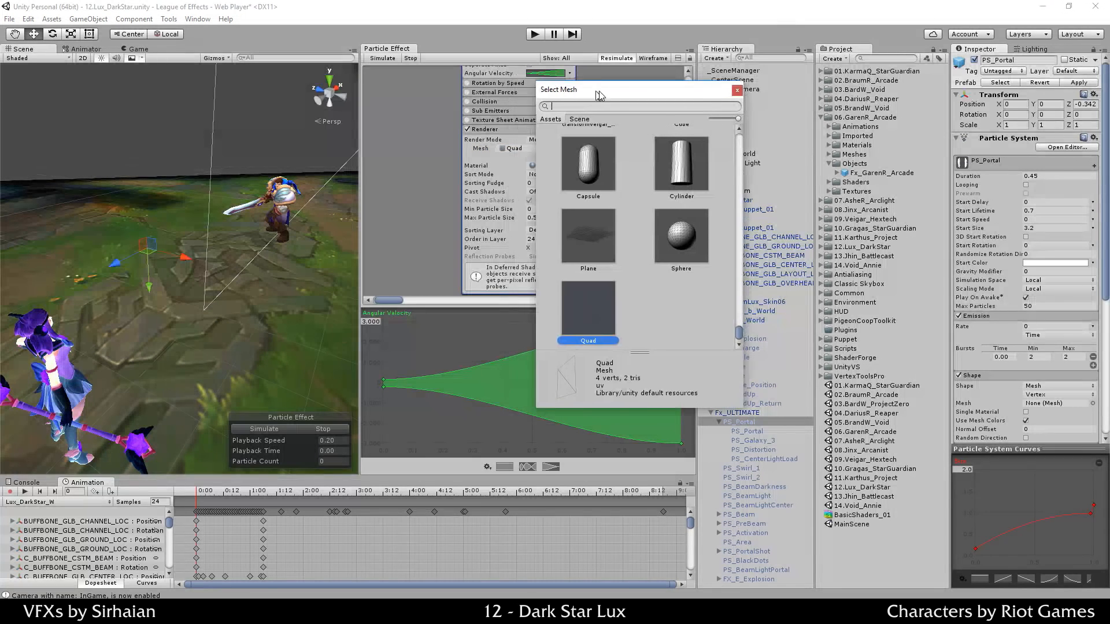
pyautogui.scroll(3, 646, 288)
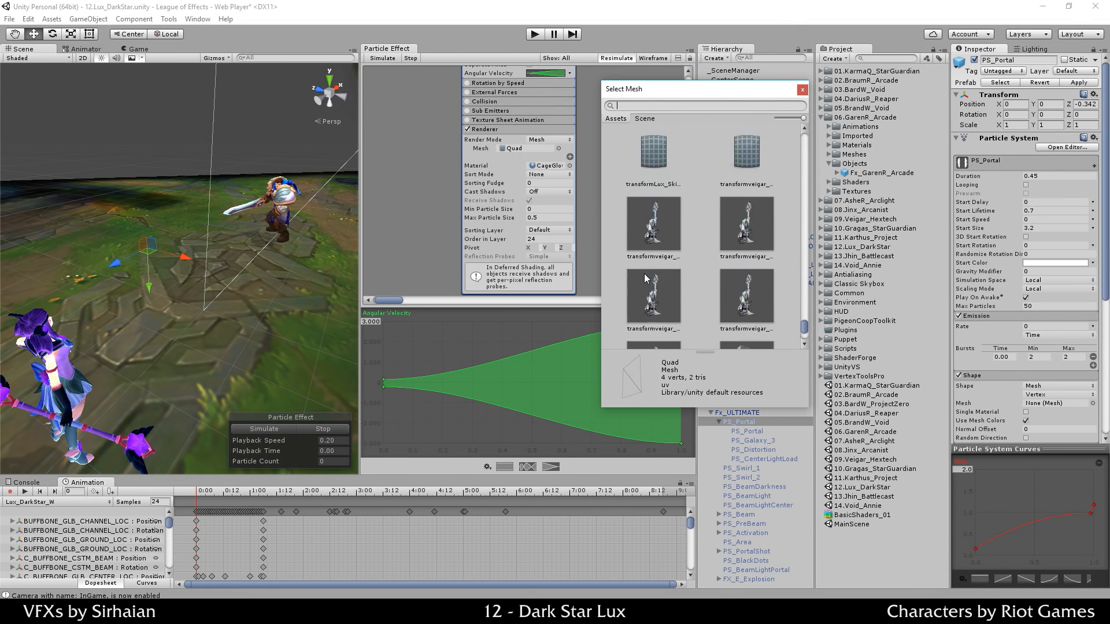
pyautogui.scroll(-3, 681, 242)
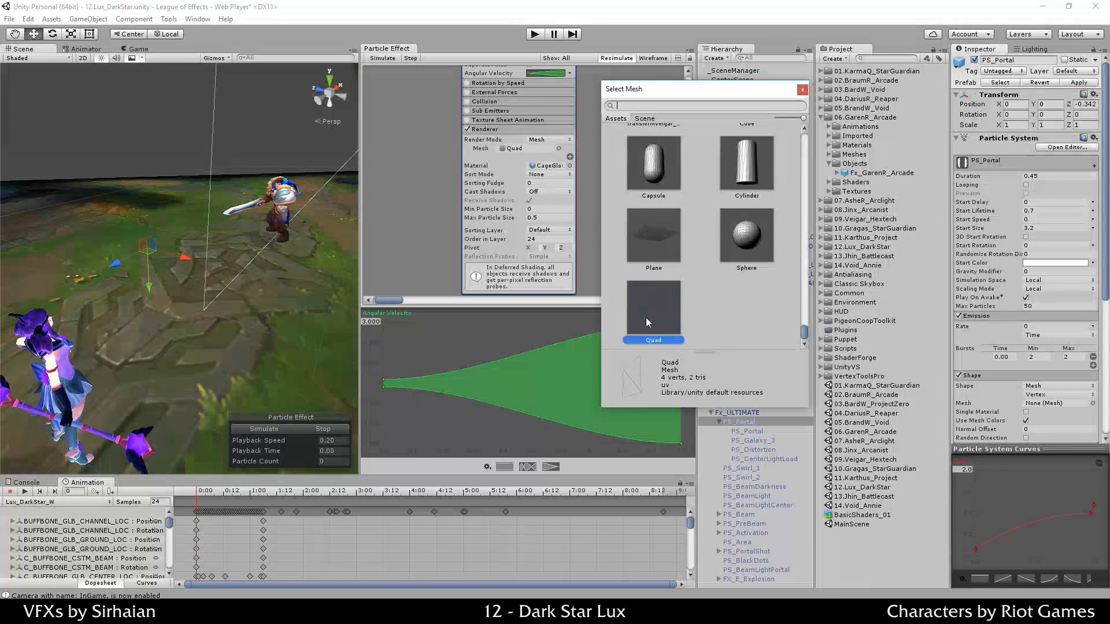
pyautogui.doubleClick(739, 246)
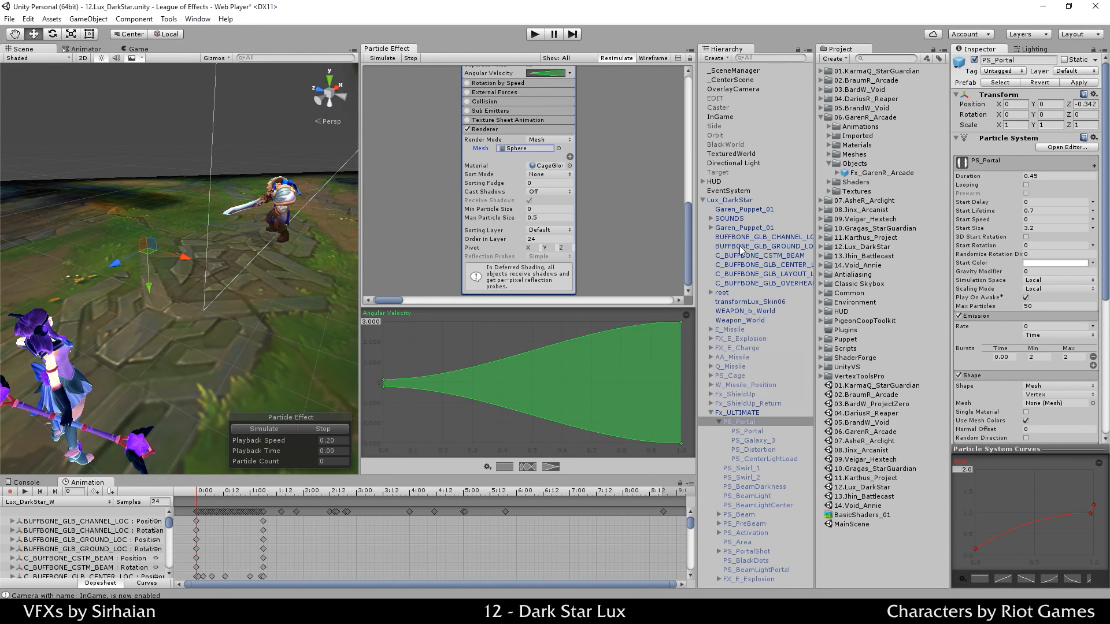
pyautogui.click(293, 428)
# Step: Orbit to a lower angle and toggle Shaded Wireframe, then return to Shaded
pyautogui.moveTo(300, 346)
pyautogui.keyDown('alt'); pyautogui.mouseDown()
pyautogui.moveTo(162, 168)
pyautogui.moveTo(237, 274)
pyautogui.moveTo(413, 333)
pyautogui.moveTo(196, 241)
pyautogui.moveTo(256, 162)
pyautogui.mouseUp(); pyautogui.keyUp('alt')
pyautogui.click(64, 62)
pyautogui.click(57, 96)
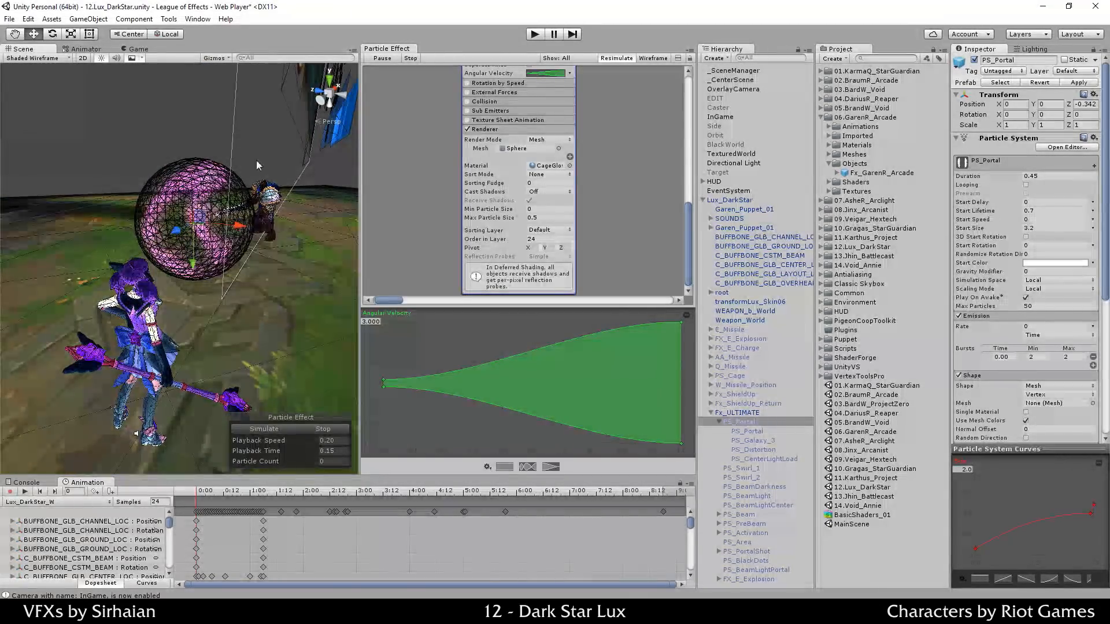
pyautogui.click(33, 61)
pyautogui.click(33, 72)
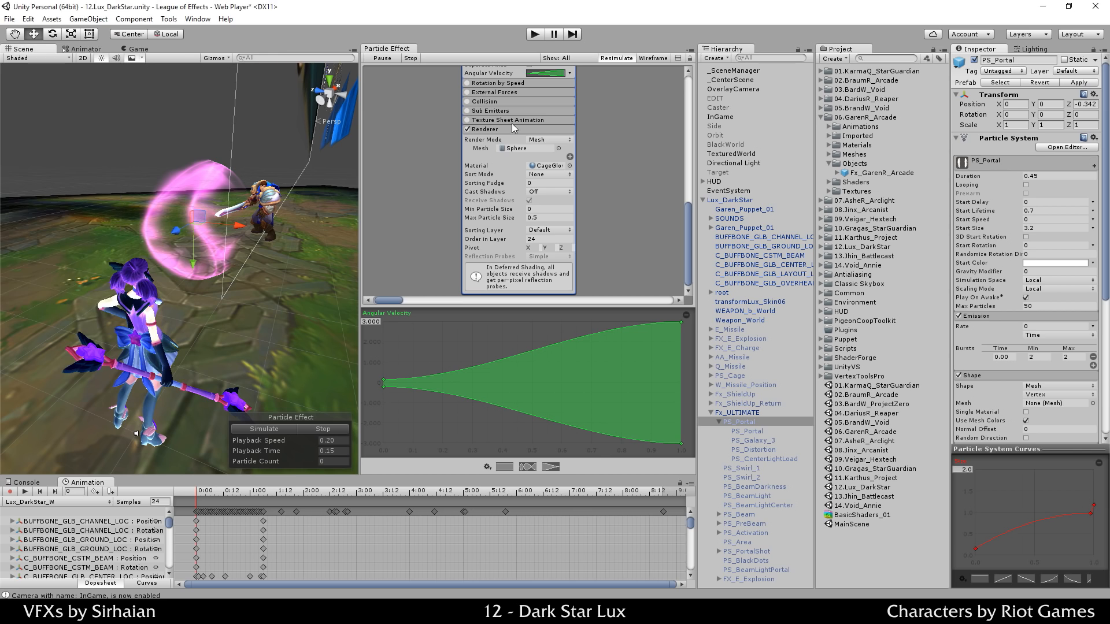
# Step: Switch the particle mesh back to Quad, play then pause, and frame the ring
pyautogui.click(558, 149)
pyautogui.doubleClick(639, 292)
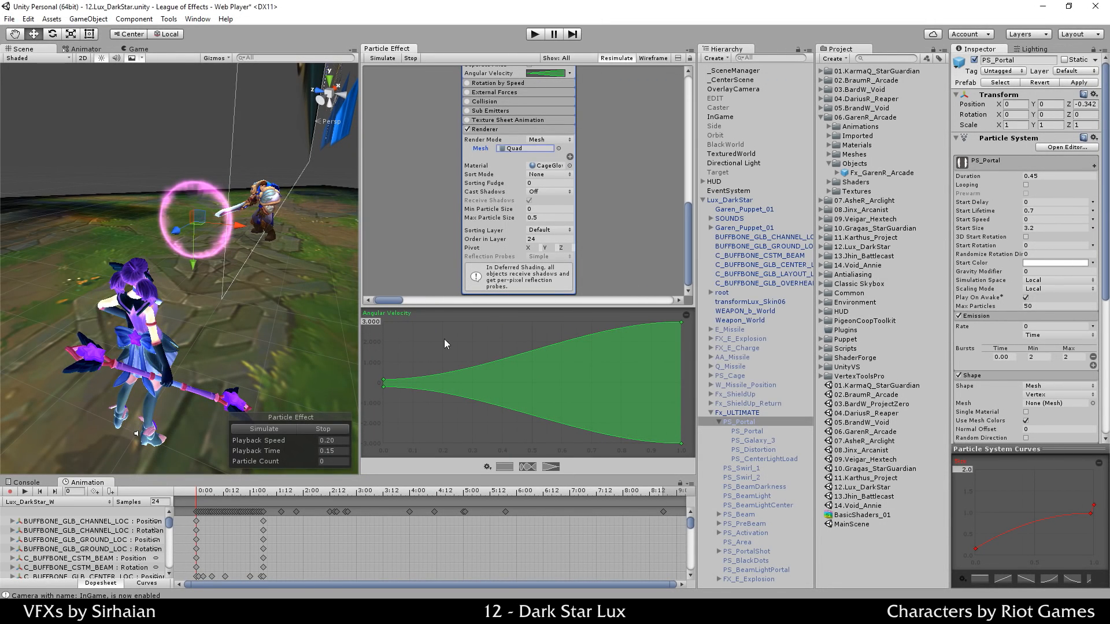
pyautogui.click(298, 427)
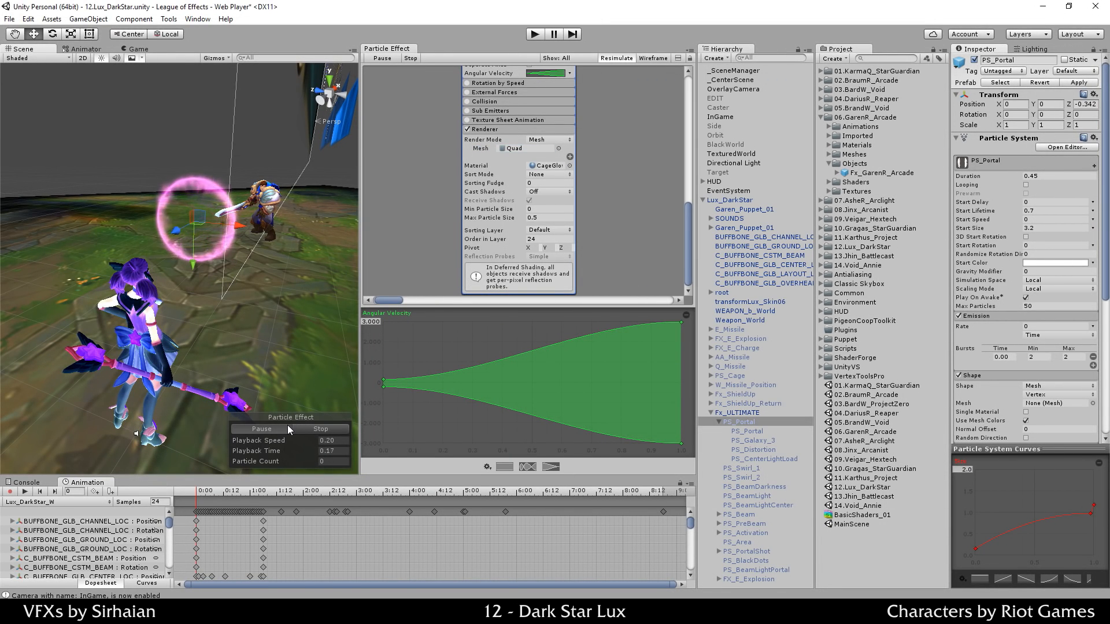
pyautogui.click(287, 427)
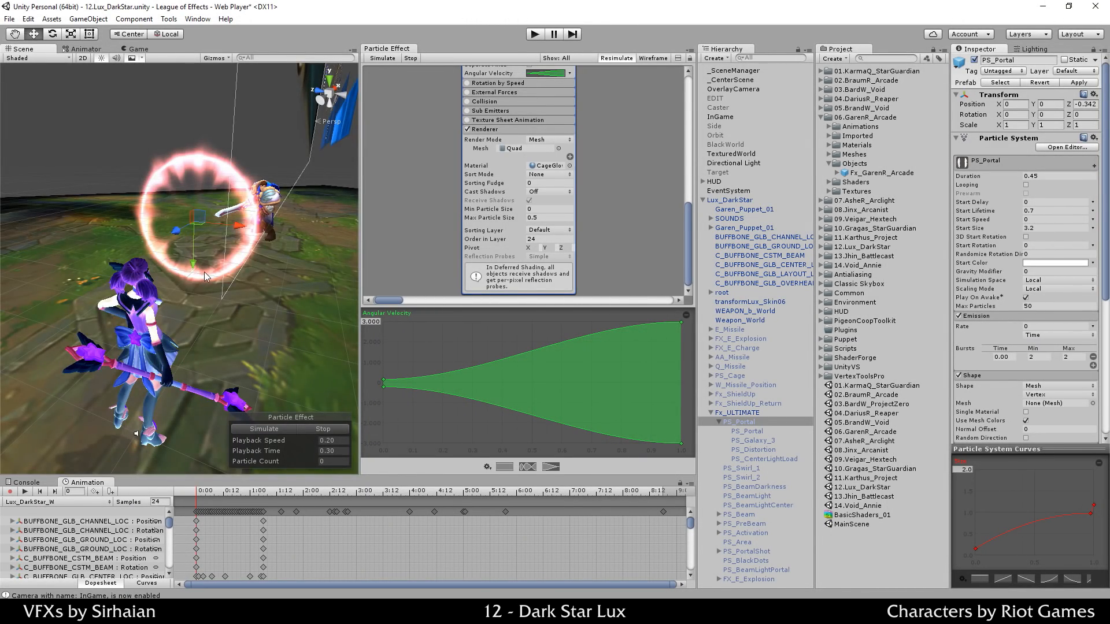
pyautogui.keyDown('alt'); pyautogui.moveTo(205, 271); pyautogui.dragTo(159, 276); pyautogui.keyUp('alt')
pyautogui.moveTo(202, 258); pyautogui.dragTo(266, 259, button='middle')
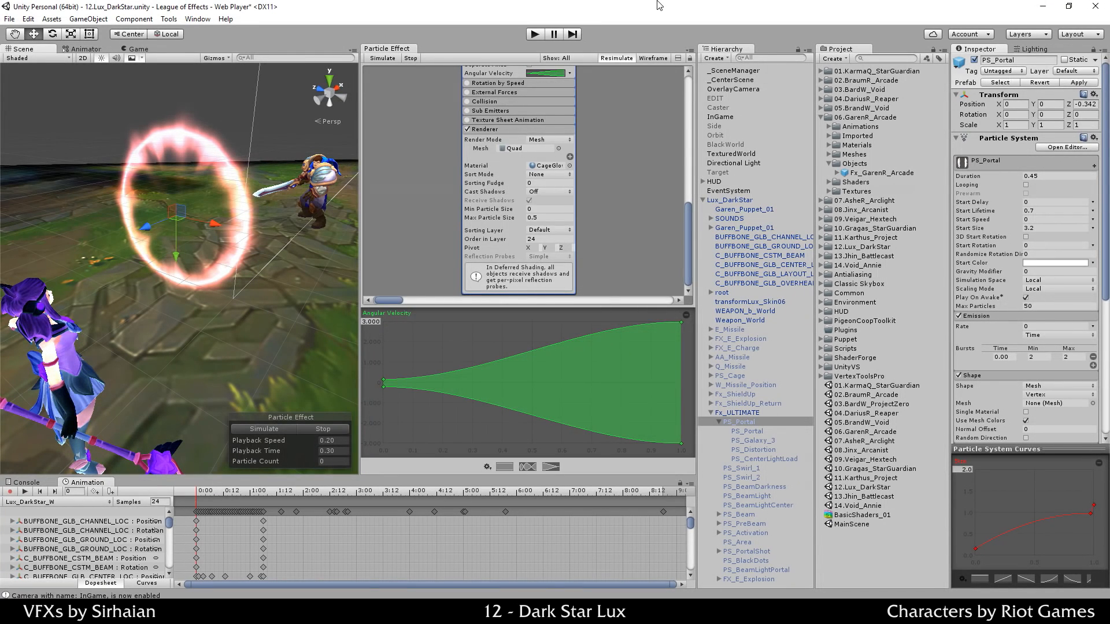
# Step: Locate the CageGlow material in the project and inspect its glow and depth settings
pyautogui.click(548, 166)
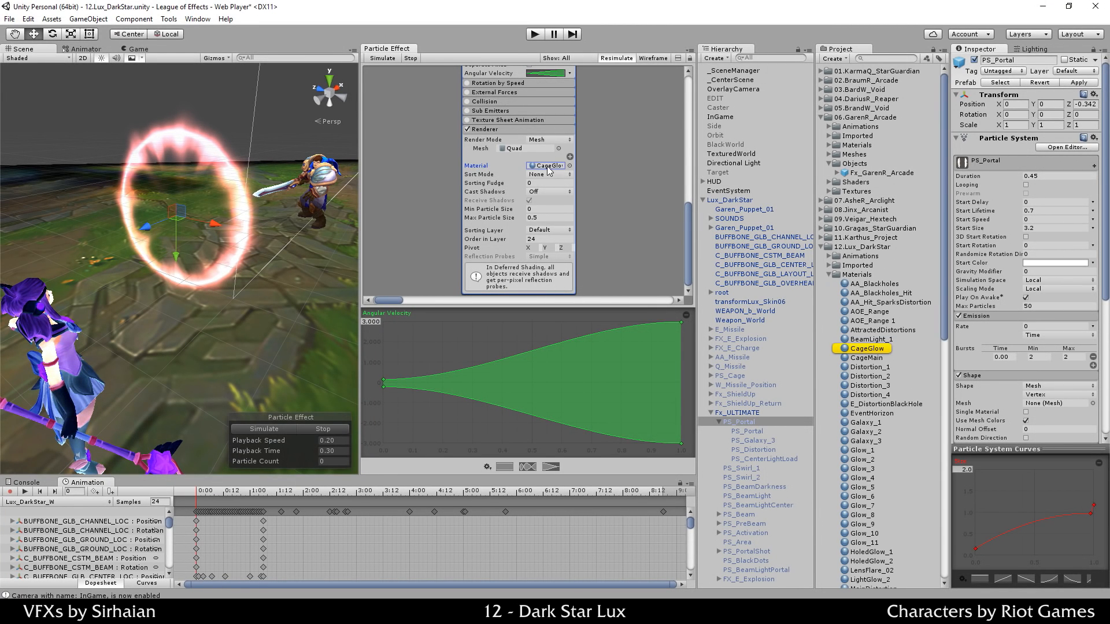
pyautogui.click(867, 349)
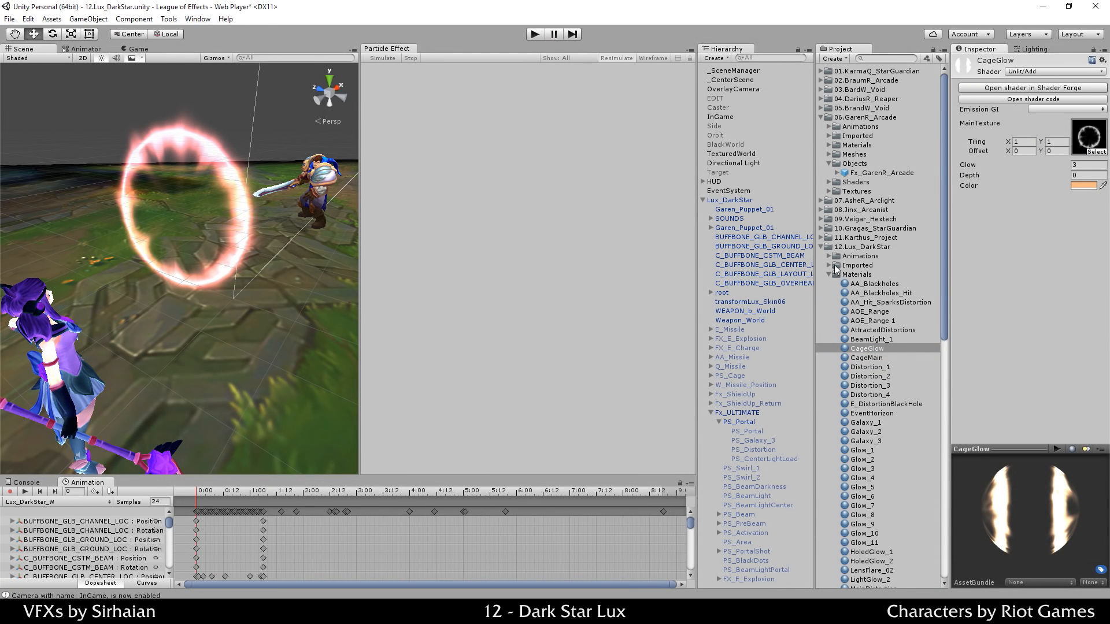
pyautogui.scroll(-12, 845, 347)
pyautogui.scroll(10, 879, 302)
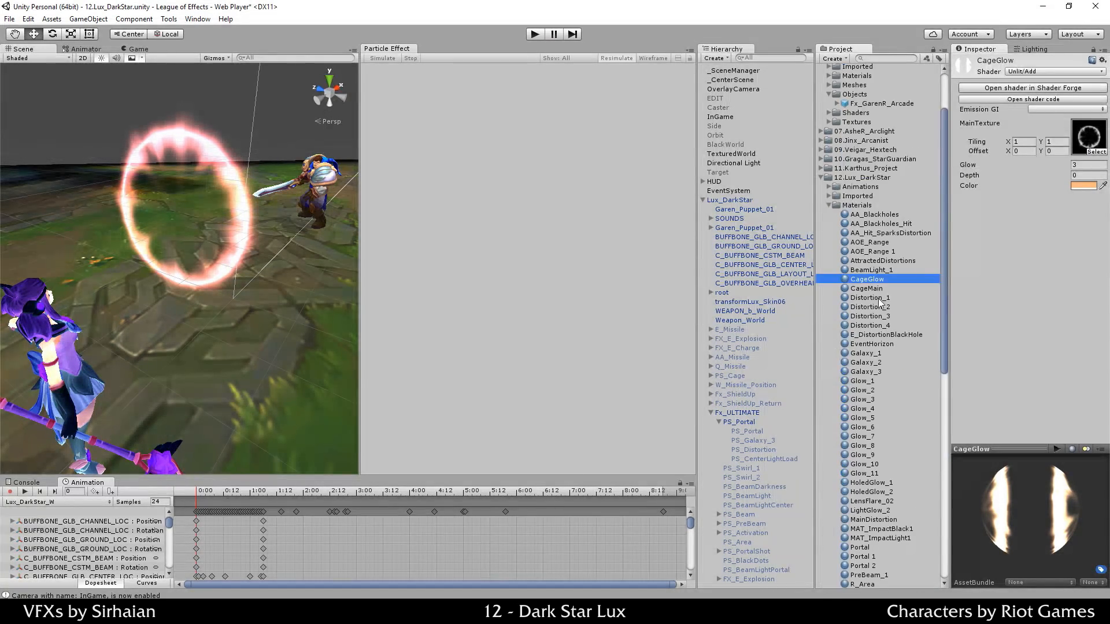
# Step: From PS_Portal's material, use Select Shader to reach the SH_AddTexture shader asset
pyautogui.click(743, 422)
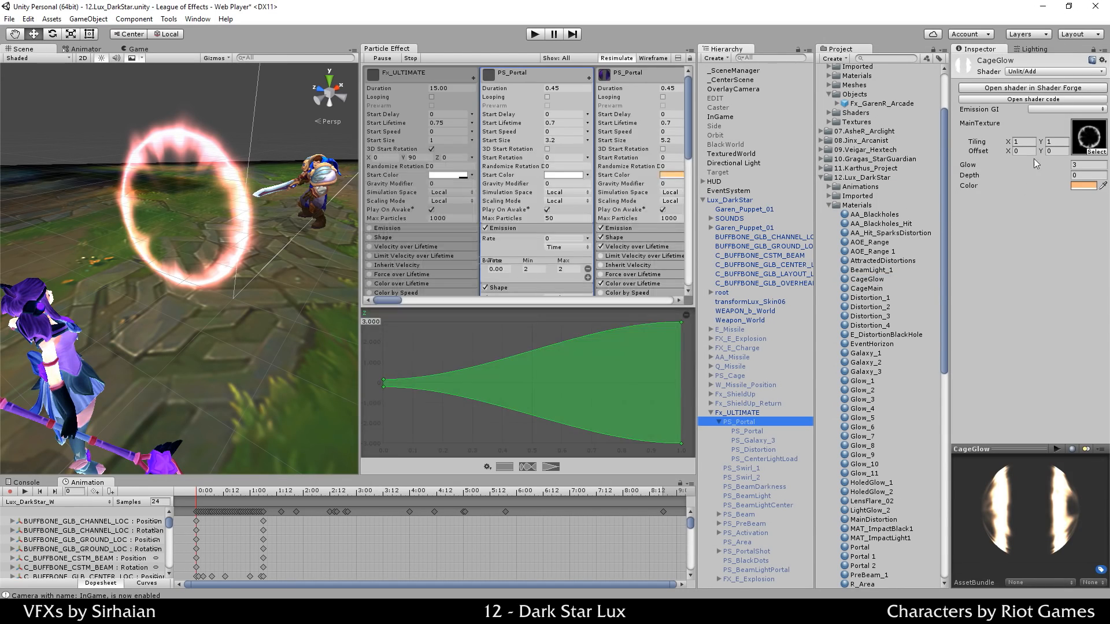
pyautogui.scroll(-10, 997, 347)
pyautogui.rightClick(997, 404)
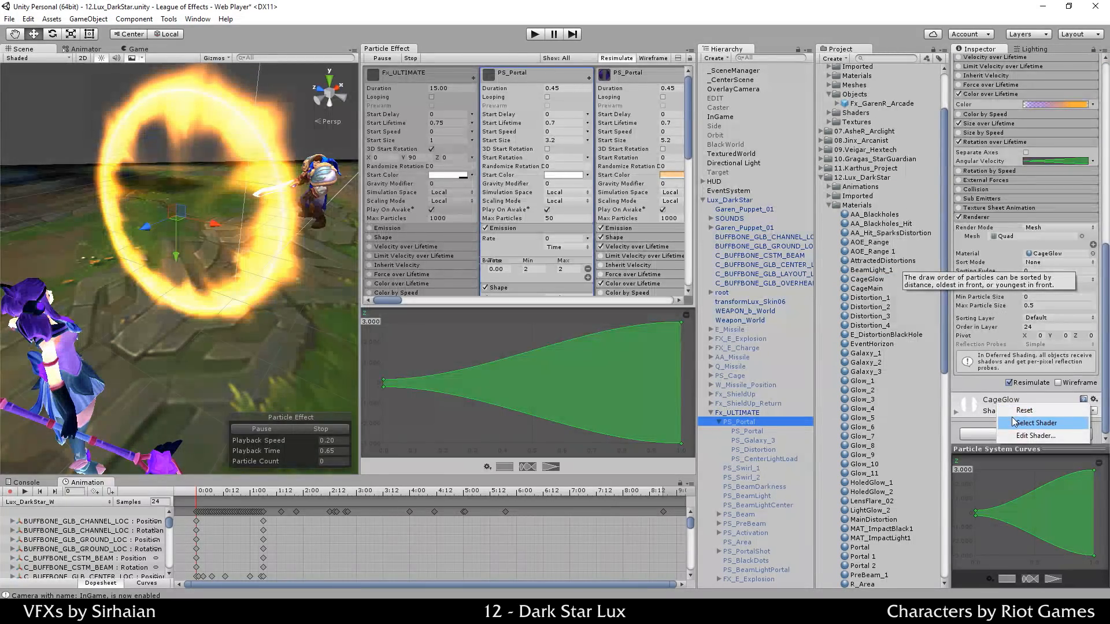
pyautogui.click(1023, 425)
pyautogui.scroll(2, 883, 135)
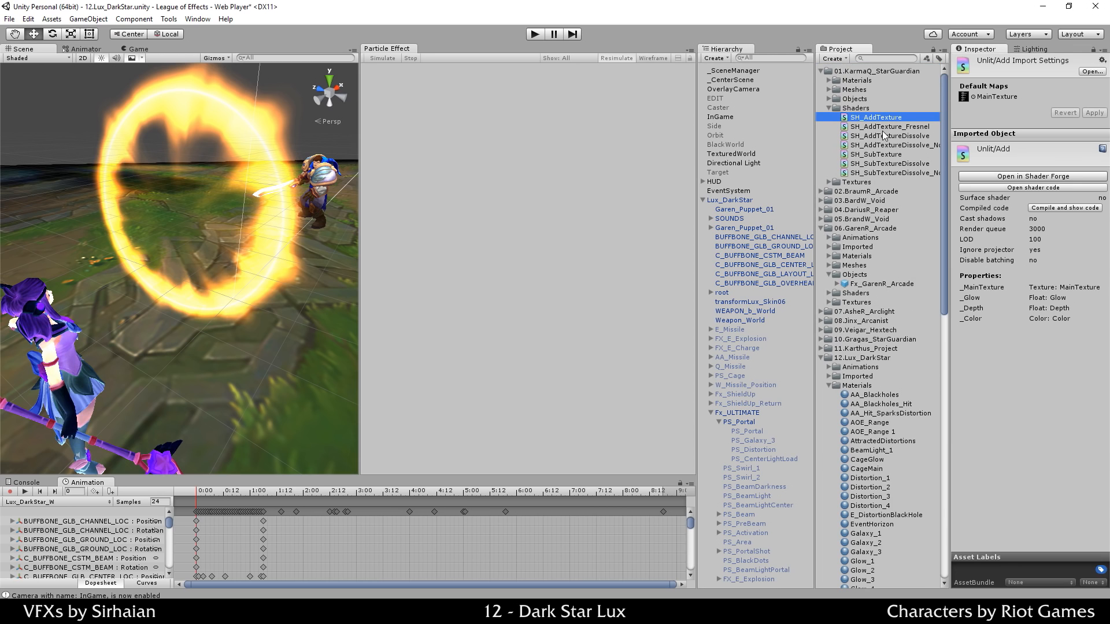
pyautogui.click(1008, 188)
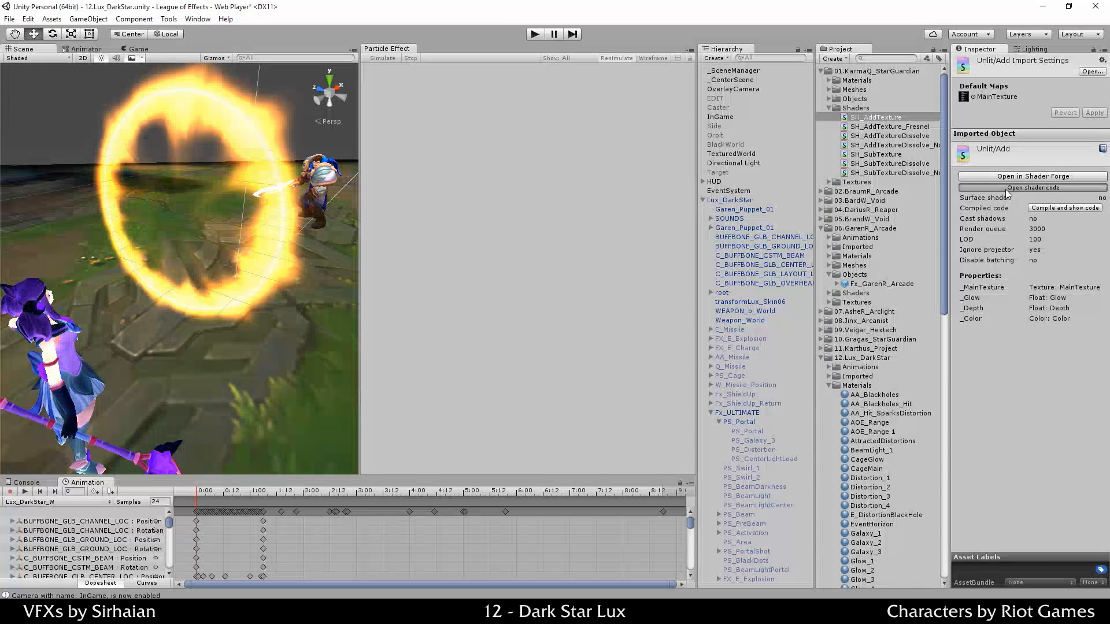
pyautogui.rightClick(888, 118)
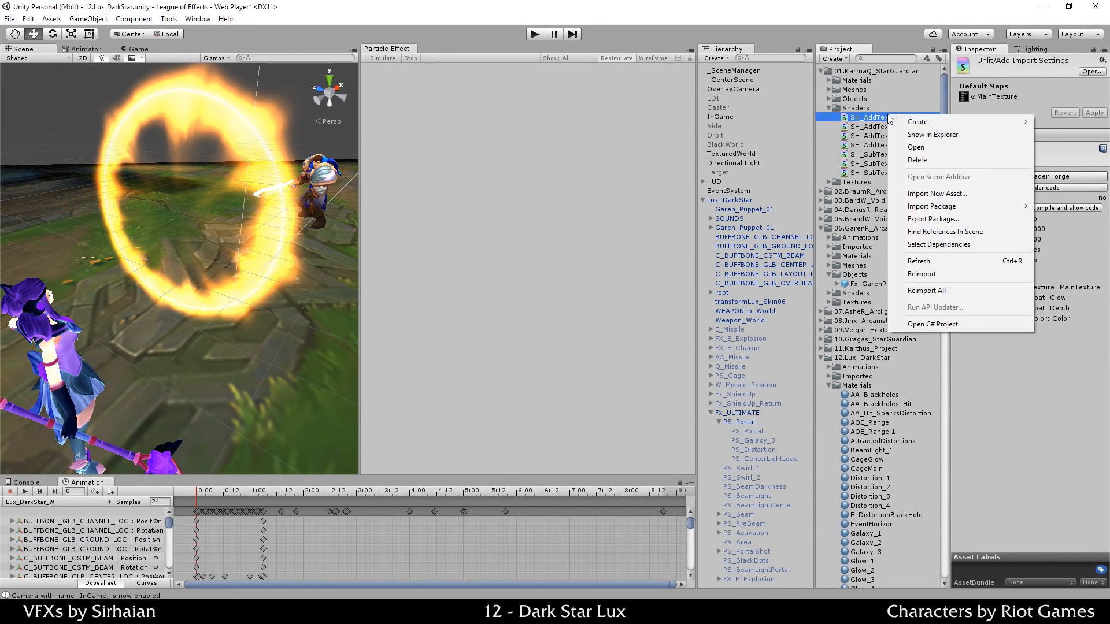
# Step: Show SH_AddTexture in Explorer and open SH_AddTexture.shader with Sublime Text
pyautogui.click(908, 136)
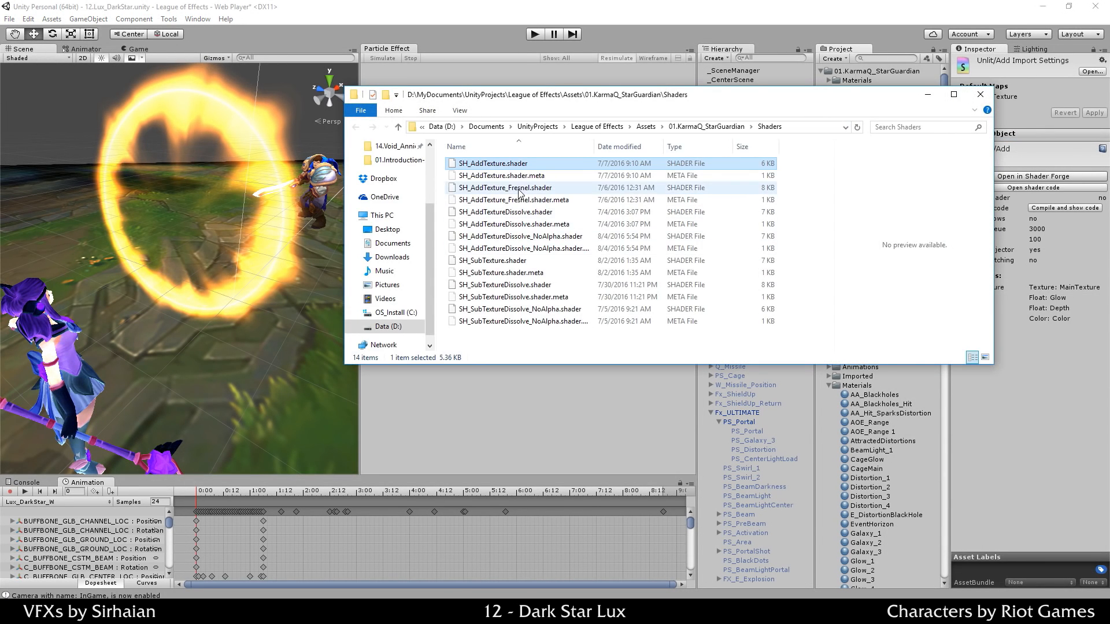
pyautogui.rightClick(513, 167)
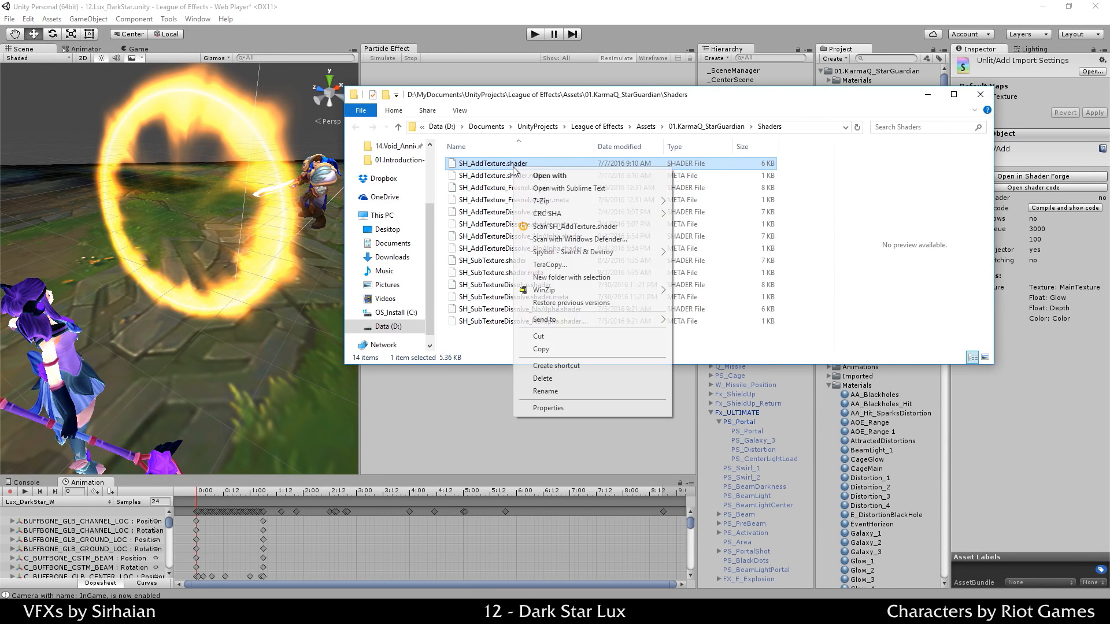
pyautogui.click(543, 189)
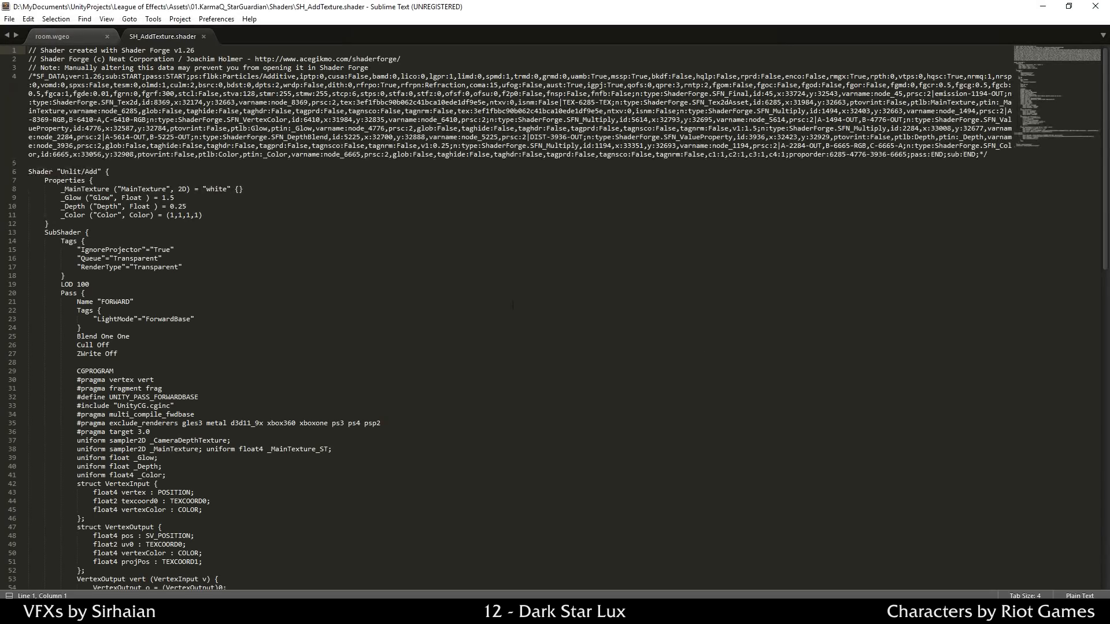
# Step: Read through SH_AddTexture.shader to the frag function where _Glow and _Depth set emission
pyautogui.scroll(-7, 335, 111)
pyautogui.scroll(-5, 336, 112)
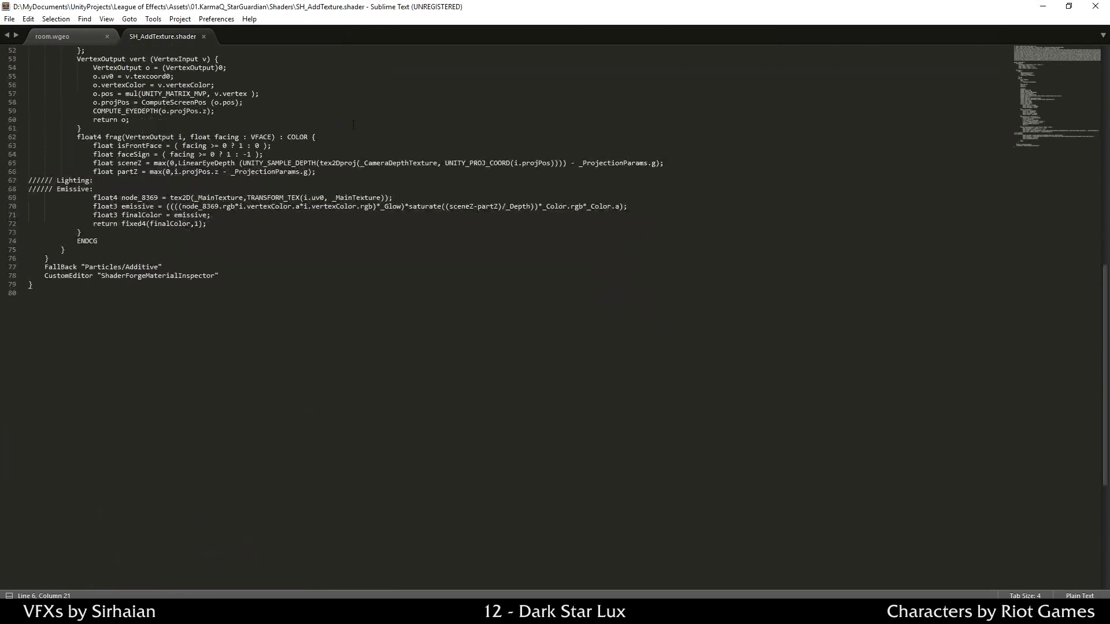
pyautogui.scroll(10, 279, 294)
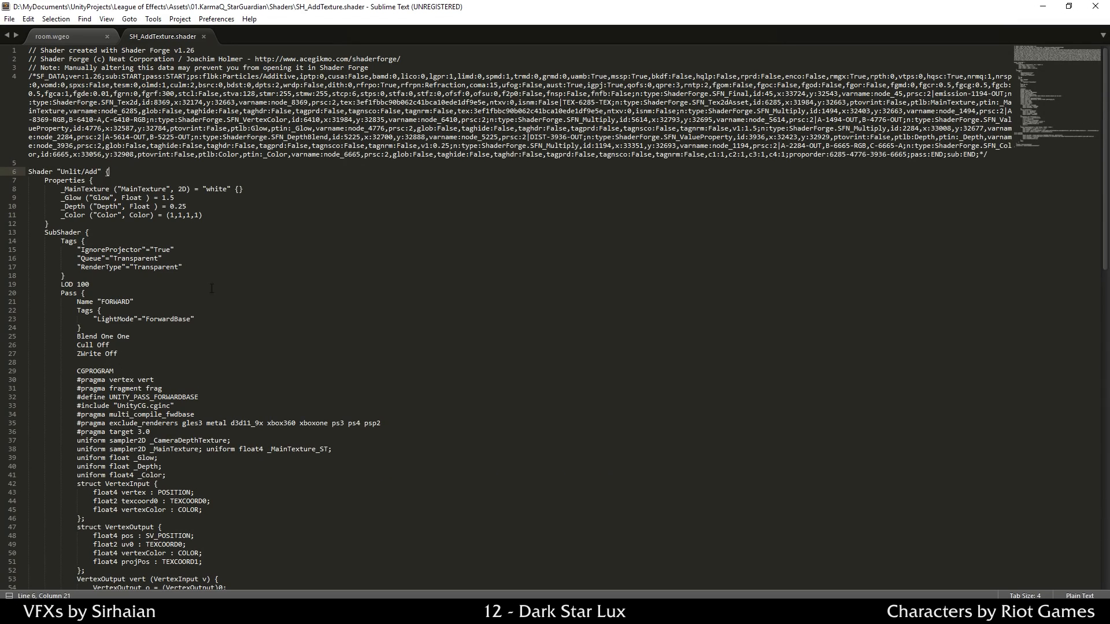
pyautogui.click(806, 137)
pyautogui.scroll(-4, 230, 249)
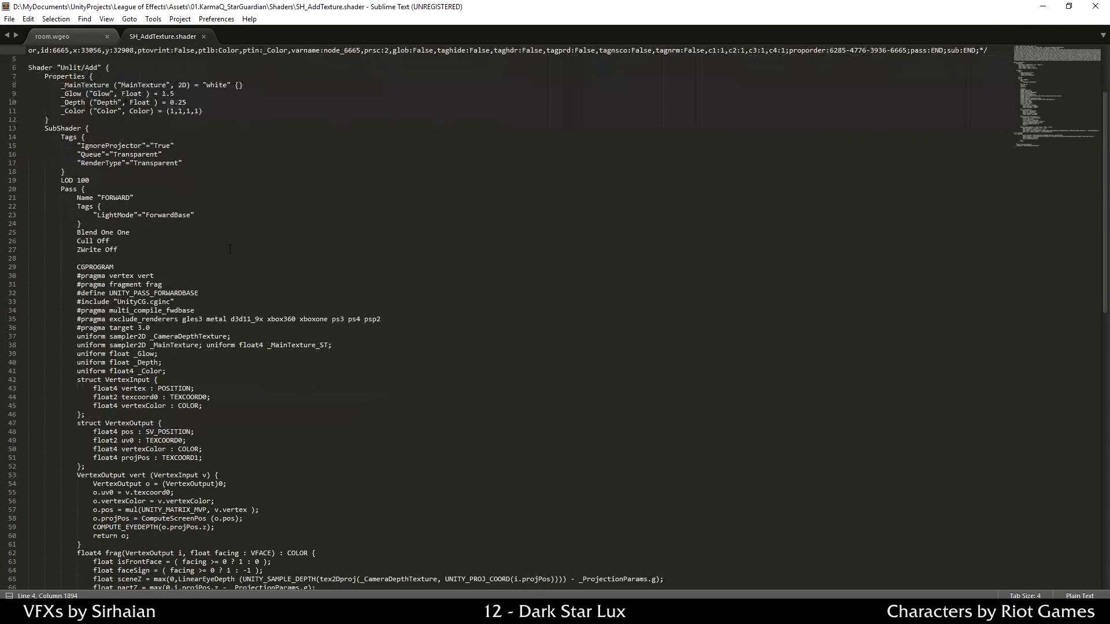
pyautogui.click(230, 249)
pyautogui.click(219, 257)
pyautogui.scroll(4, 219, 258)
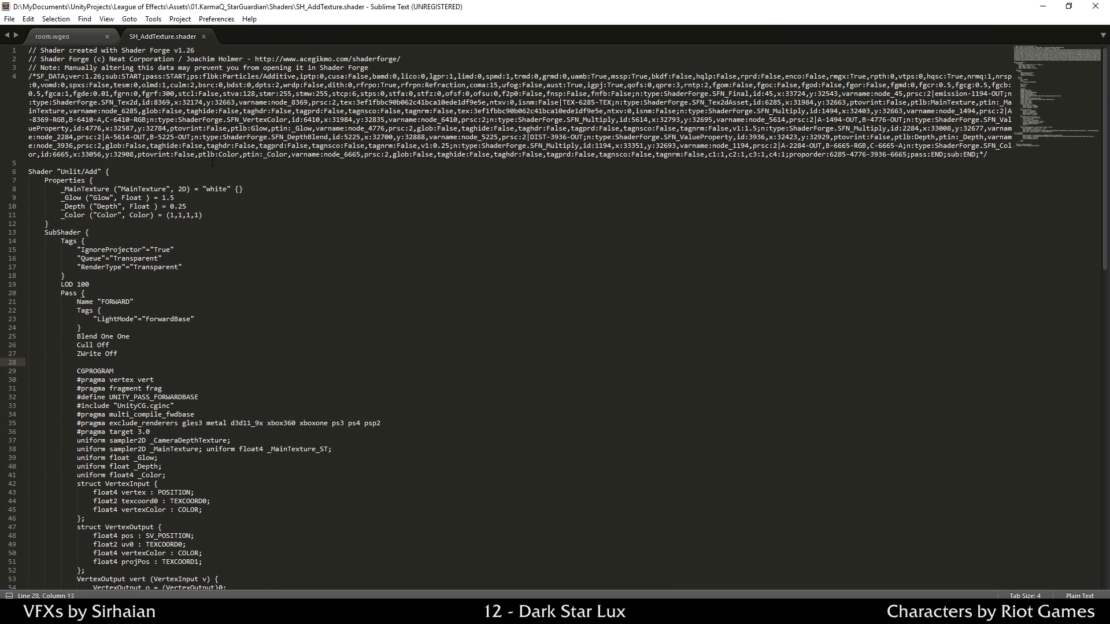
pyautogui.click(212, 162)
pyautogui.scroll(-10, 301, 261)
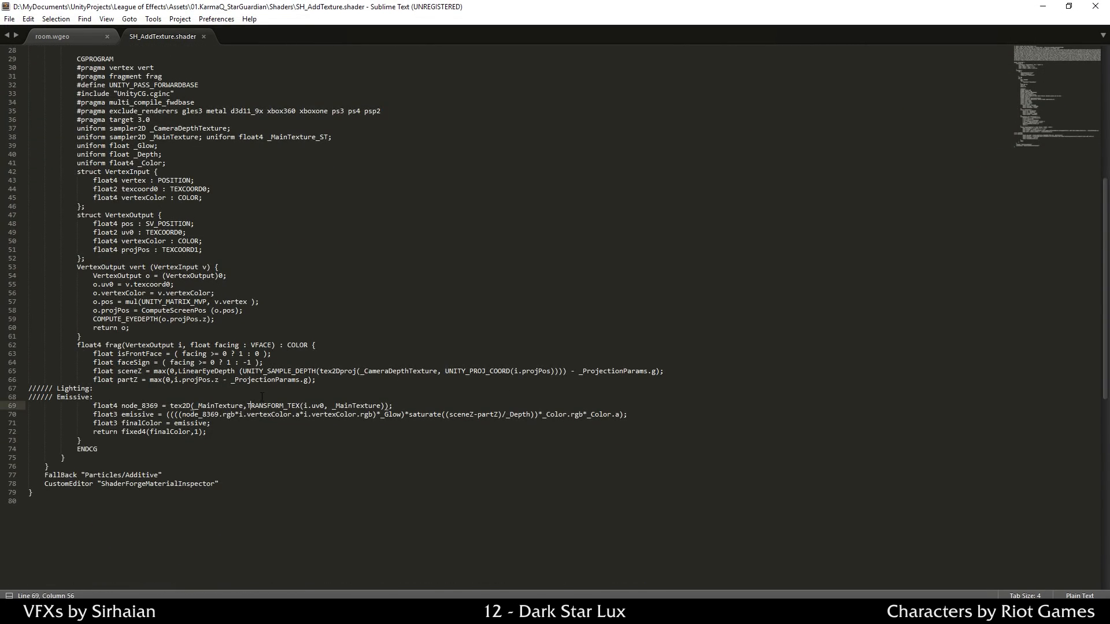
# Step: Close Sublime Text, move the Shaders folder window aside, and bring Unity forward
pyautogui.click(1095, 6)
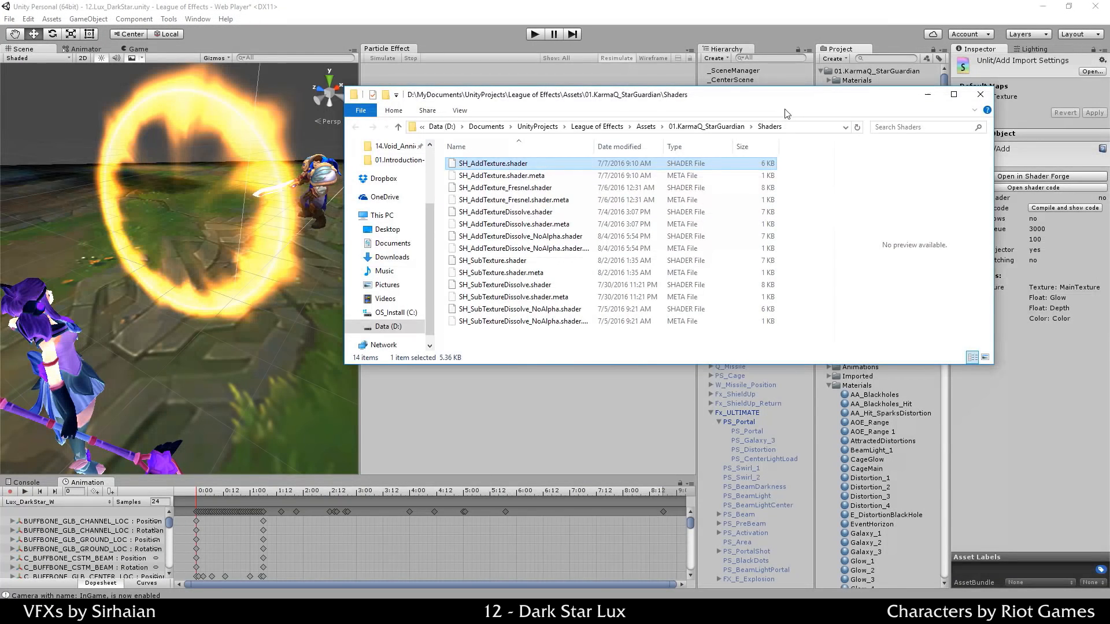
pyautogui.moveTo(787, 100); pyautogui.dragTo(812, 89)
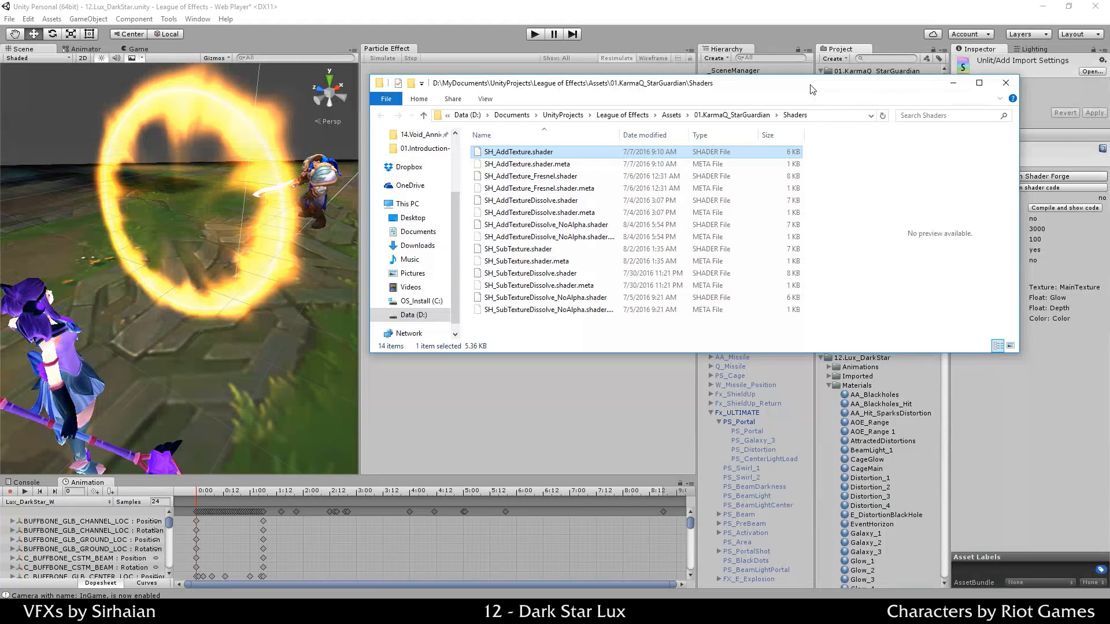
pyautogui.click(793, 5)
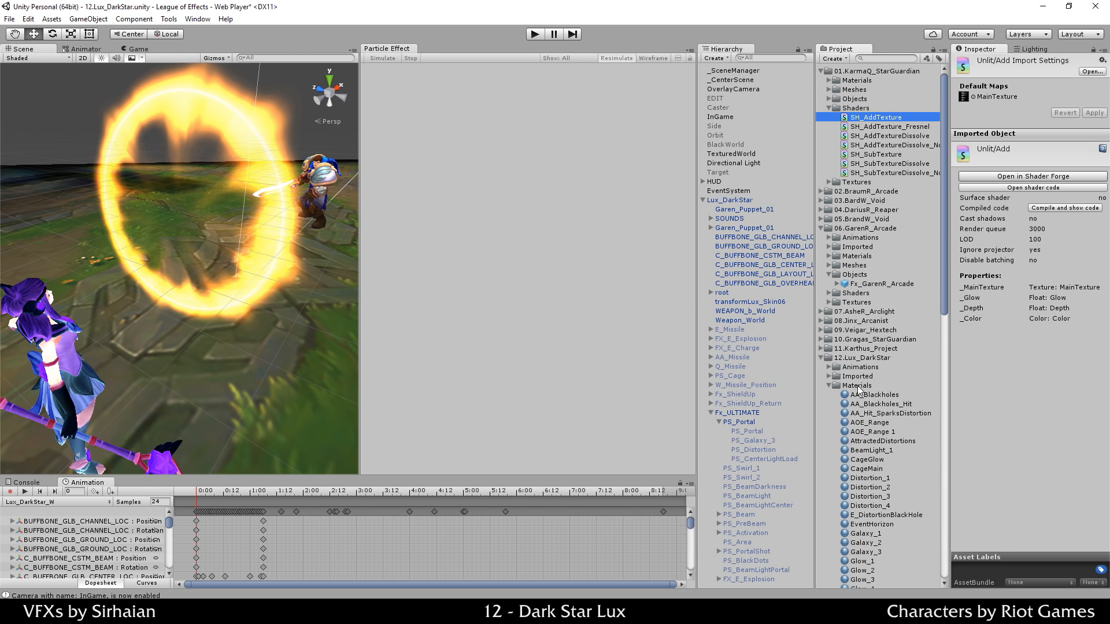
# Step: Select PS_Portal and scroll to its CageGlow material settings
pyautogui.click(751, 424)
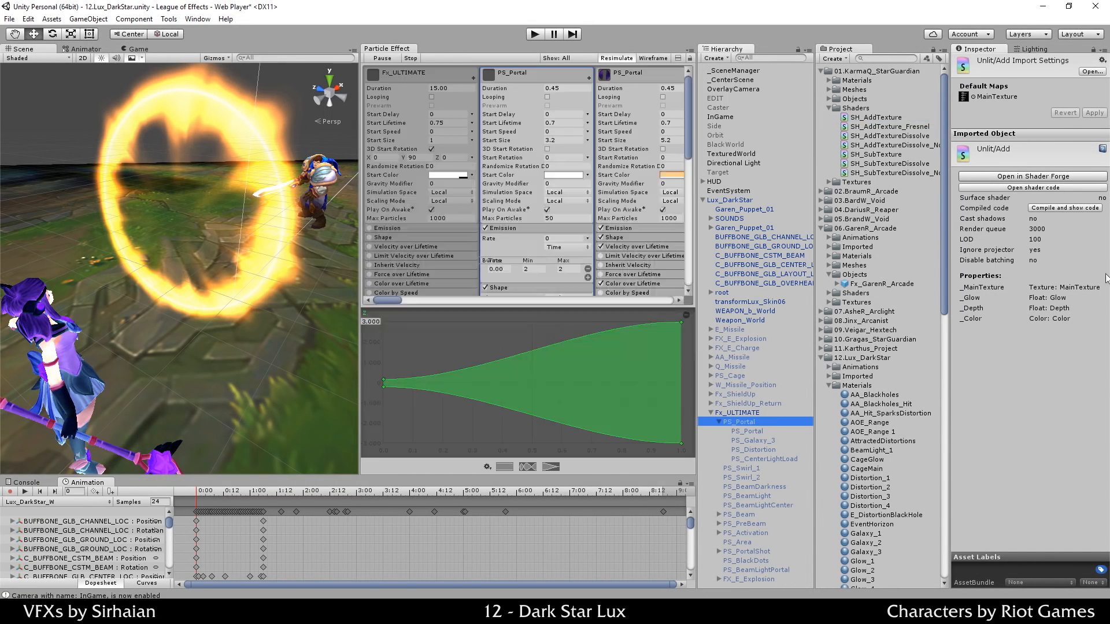
pyautogui.scroll(-10, 1017, 243)
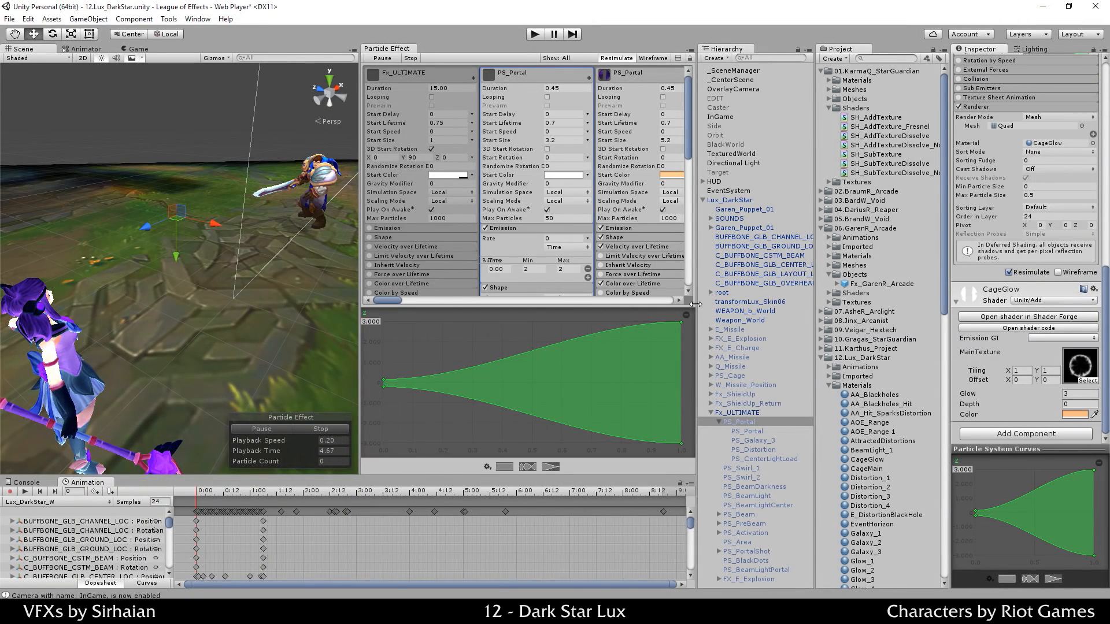
pyautogui.moveTo(699, 304); pyautogui.dragTo(693, 304)
pyautogui.scroll(-5, 525, 83)
pyautogui.scroll(2, 510, 167)
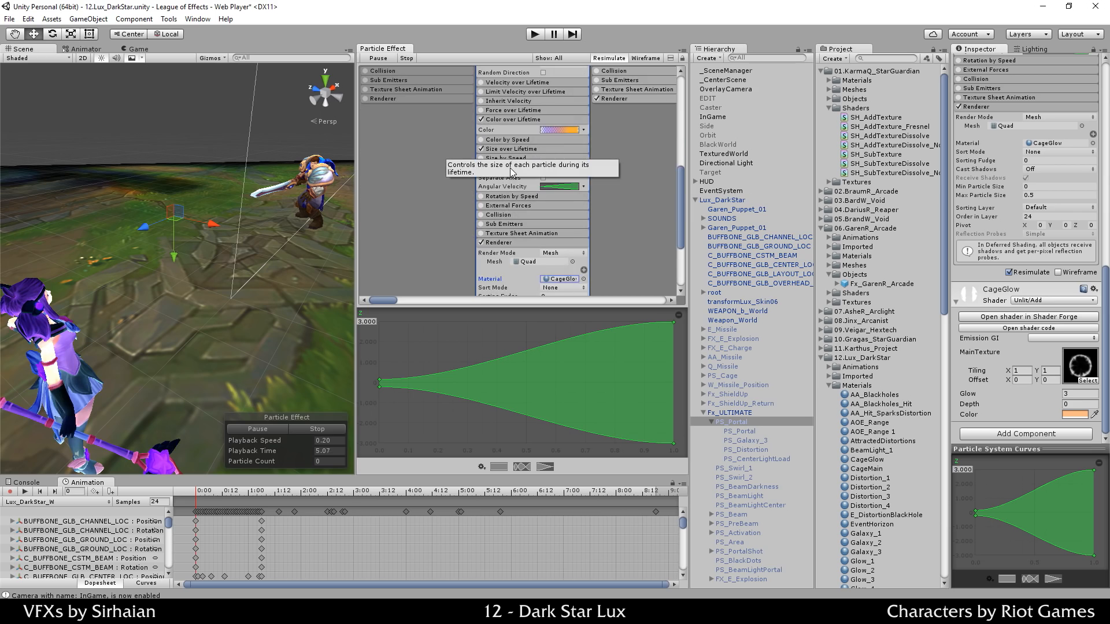
pyautogui.scroll(3, 553, 158)
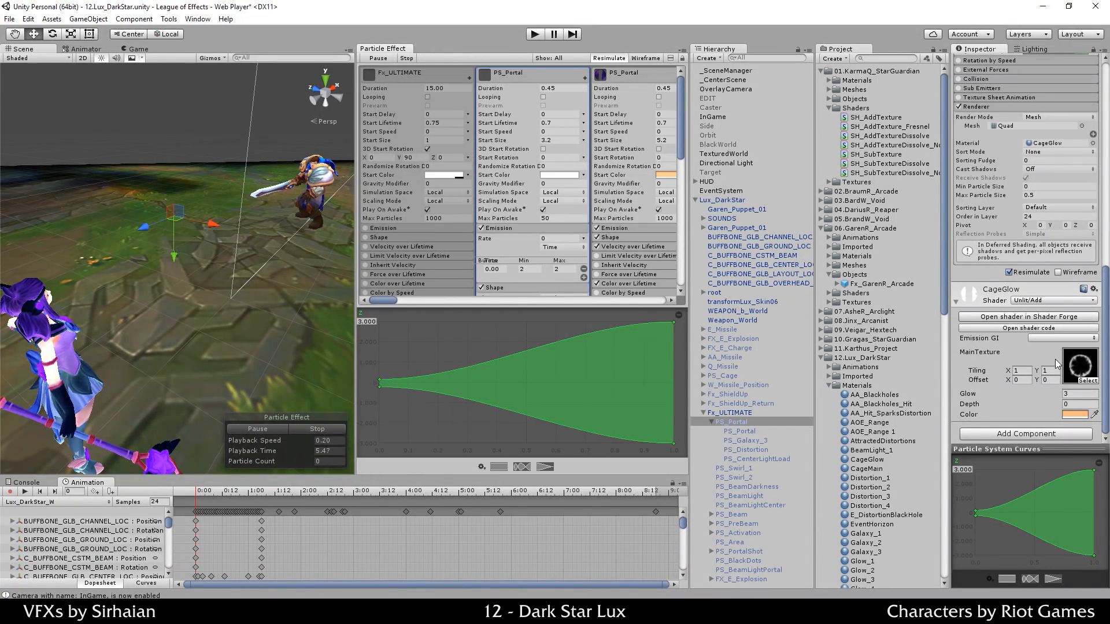
pyautogui.scroll(-3, 875, 406)
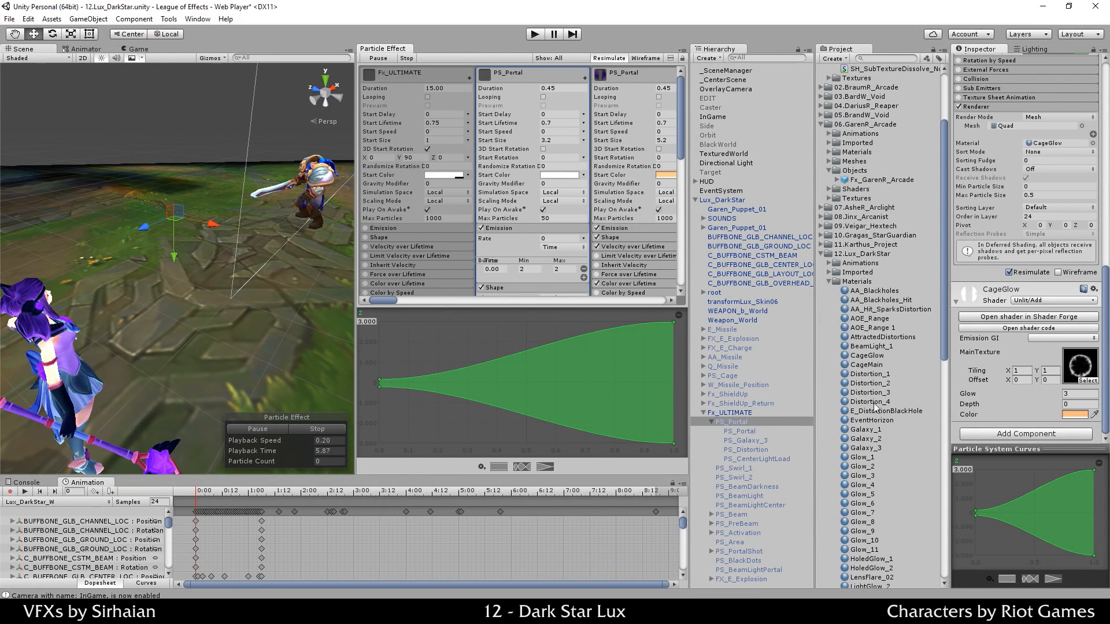
# Step: Preview the Impact_3 texture, resize the Inspector, Hierarchy and Scene panels, then reselect PS_Portal
pyautogui.click(1078, 370)
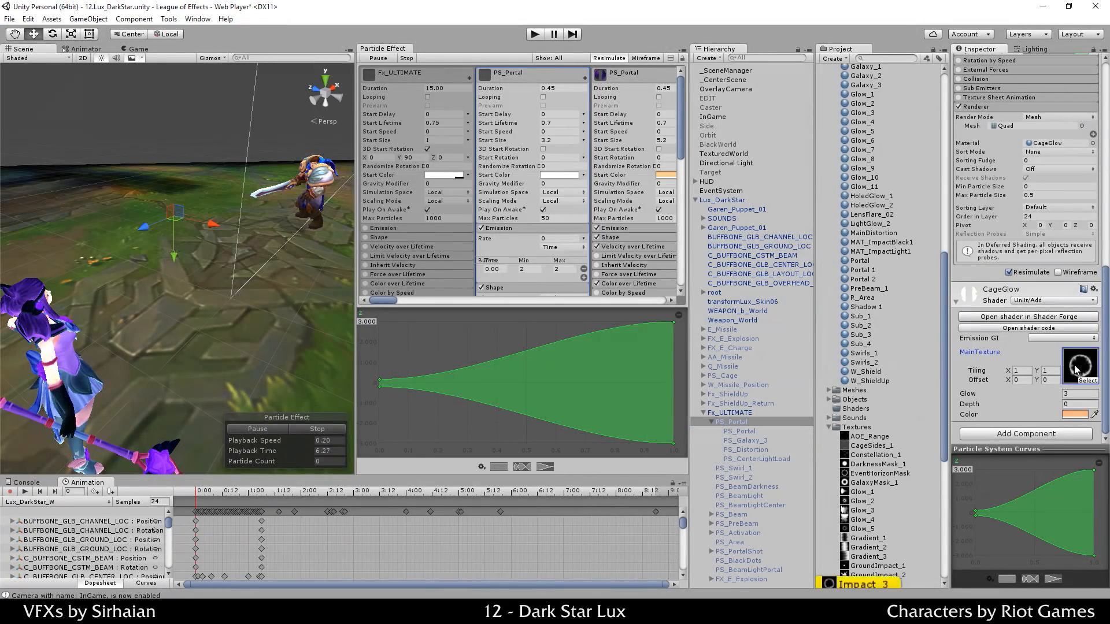
pyautogui.click(866, 517)
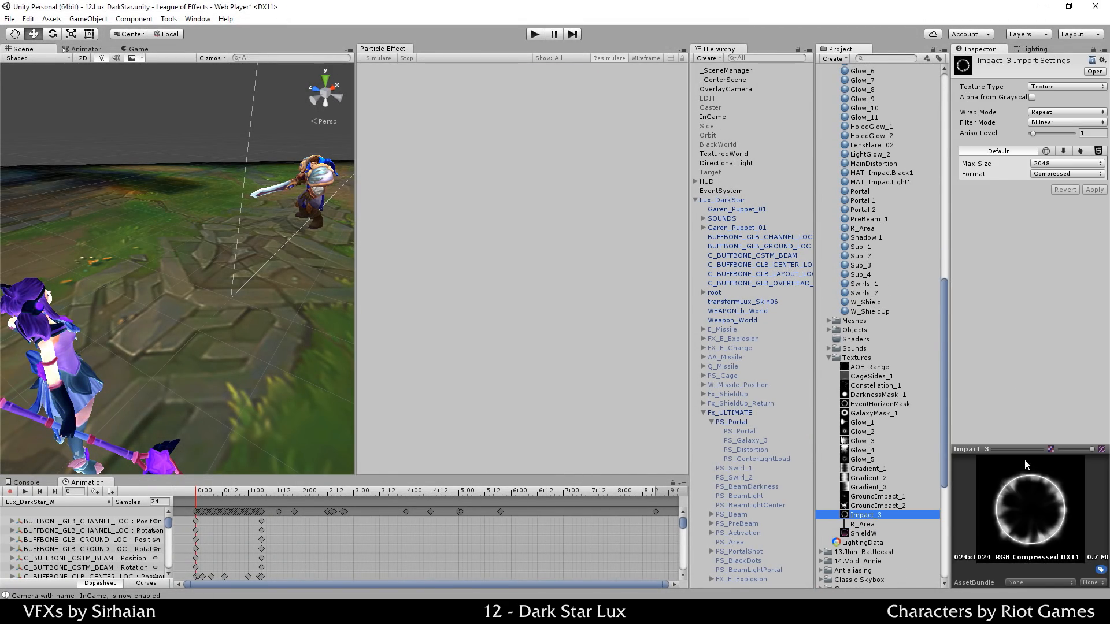
pyautogui.moveTo(948, 402); pyautogui.dragTo(877, 404)
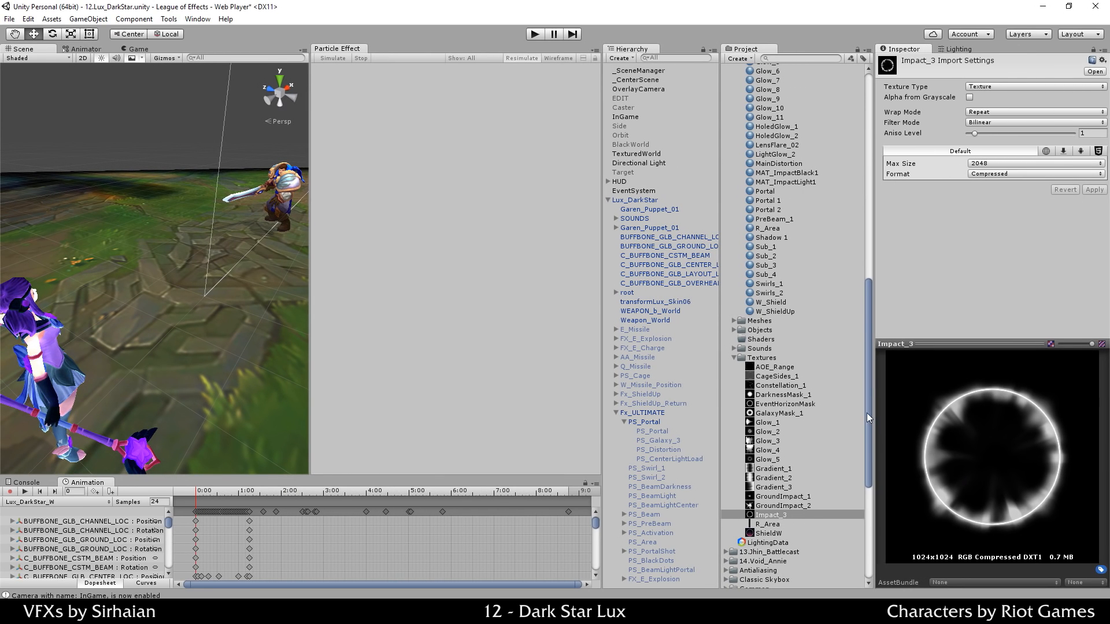
pyautogui.moveTo(719, 390); pyautogui.dragTo(740, 388)
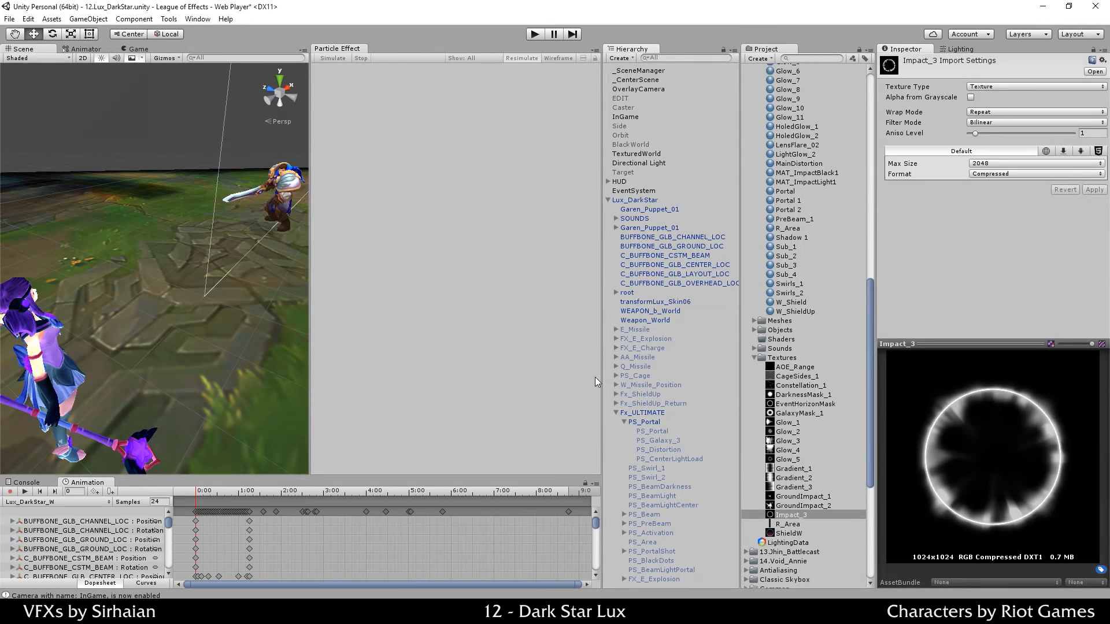
pyautogui.moveTo(603, 377); pyautogui.dragTo(641, 377)
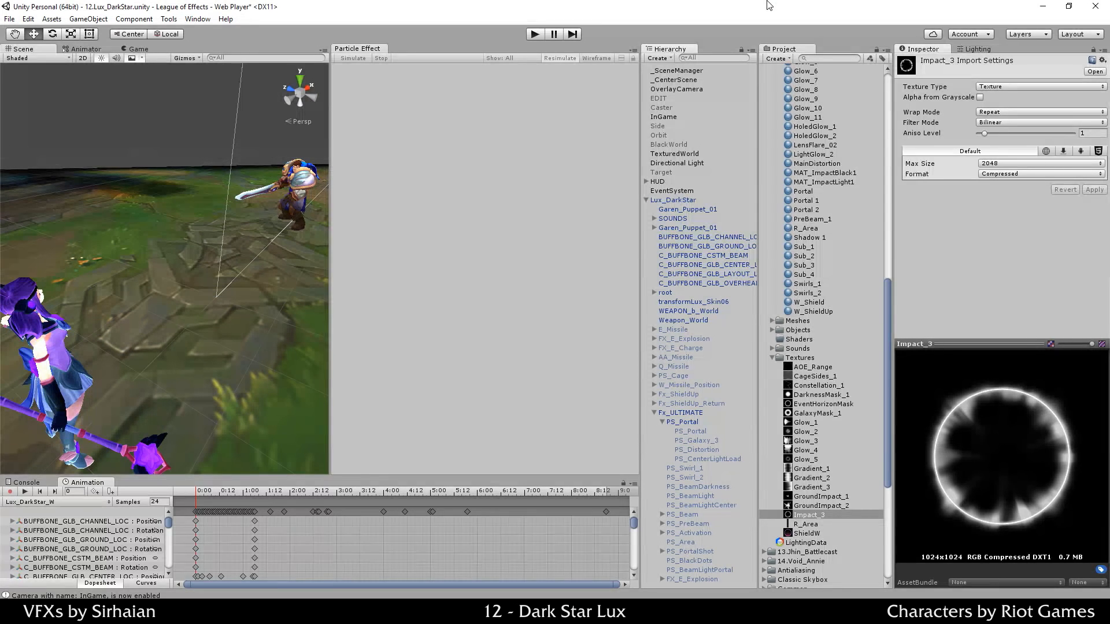
pyautogui.click(699, 422)
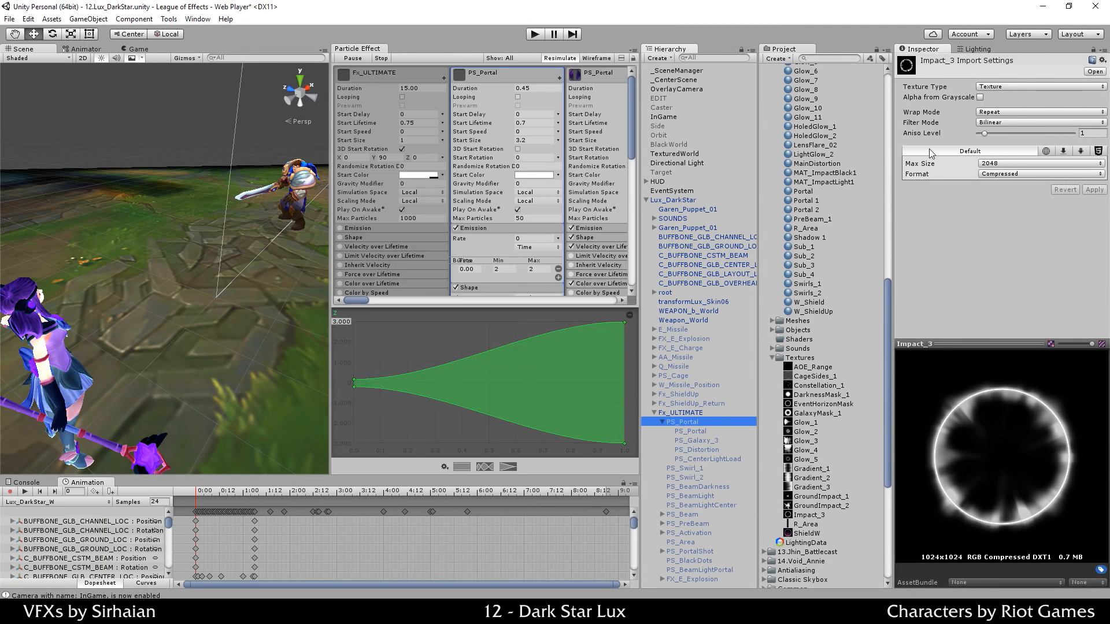
pyautogui.scroll(-10, 931, 255)
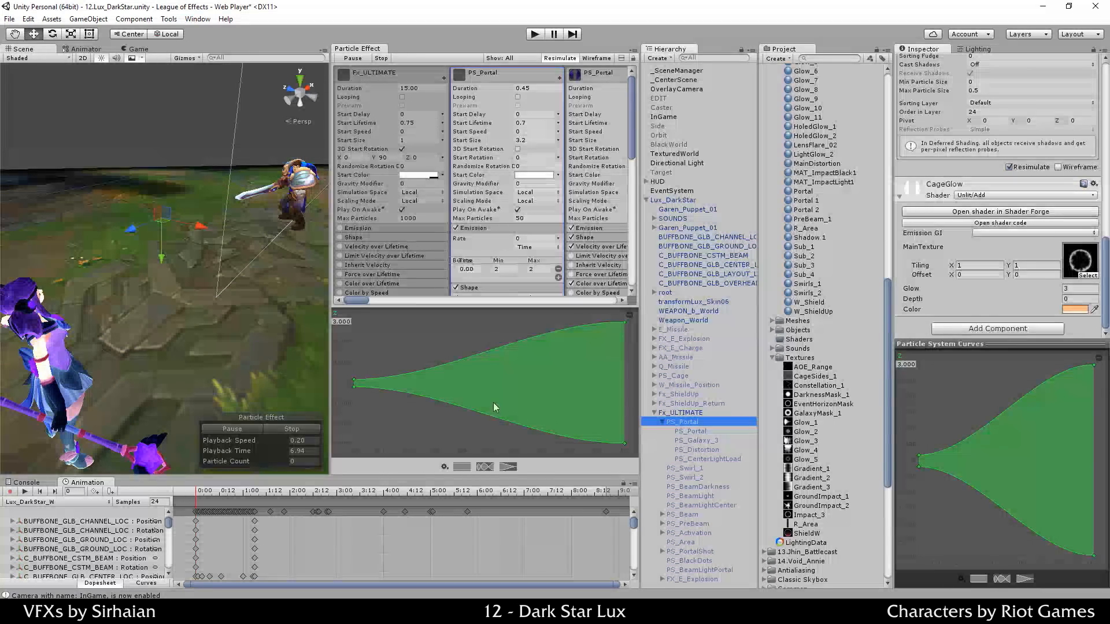
# Step: Restart and freeze the portal effect, then sink the ring into the ground along Y
pyautogui.scroll(-10, 484, 188)
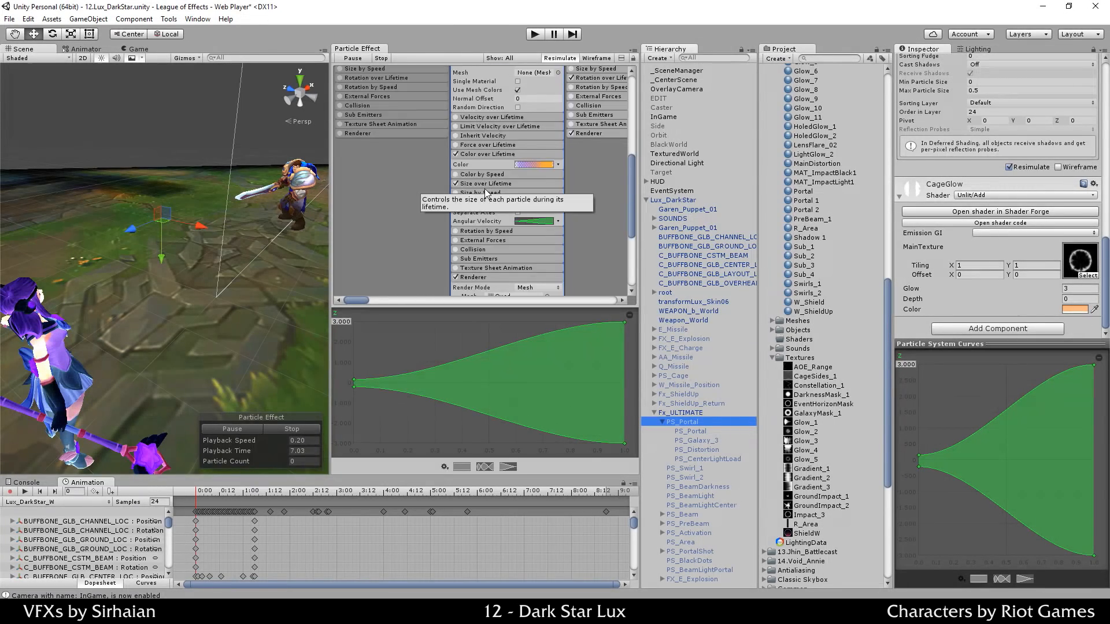
pyautogui.click(281, 430)
pyautogui.click(254, 428)
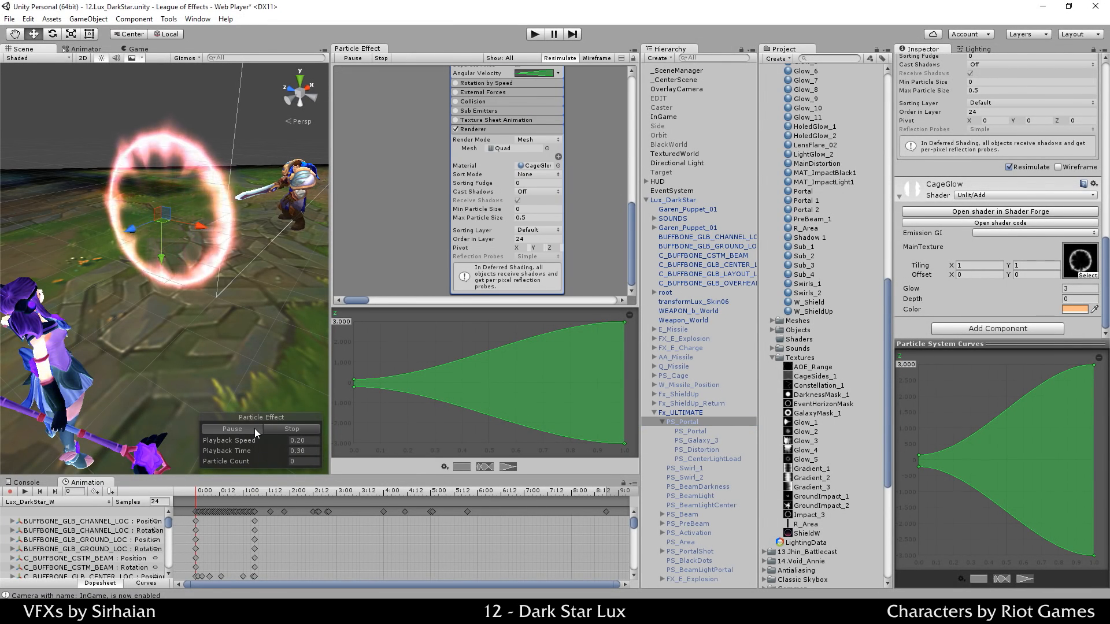
pyautogui.click(254, 428)
pyautogui.keyDown('alt'); pyautogui.moveTo(253, 401); pyautogui.dragTo(149, 202); pyautogui.keyUp('alt')
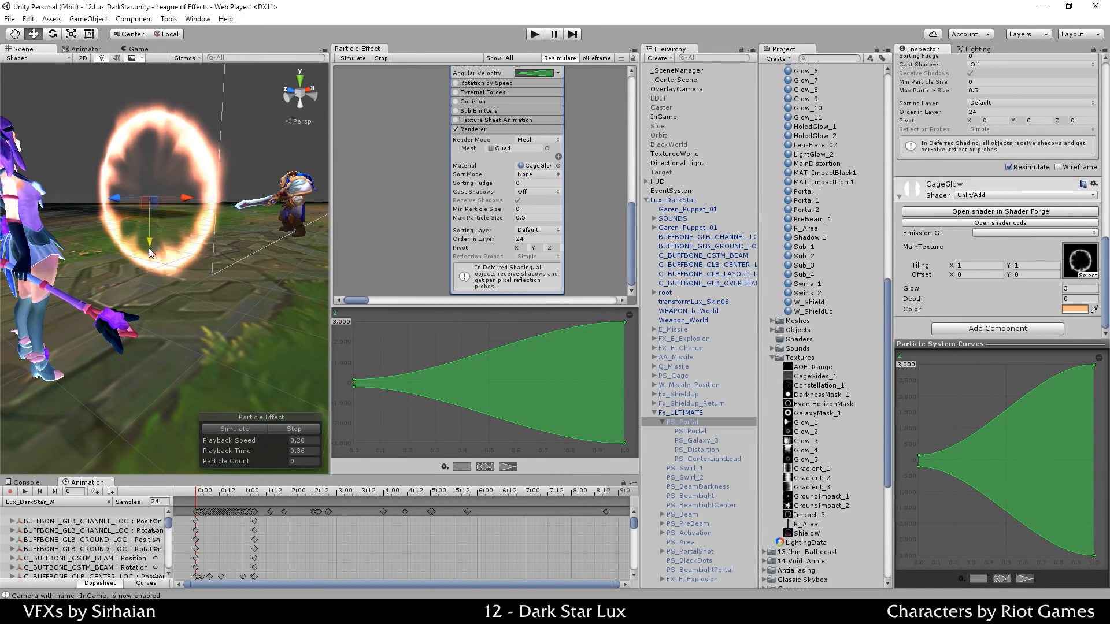
pyautogui.moveTo(148, 248); pyautogui.dragTo(588, 305)
pyautogui.scroll(3, 172, 275)
pyautogui.keyDown('alt'); pyautogui.moveTo(232, 401); pyautogui.dragTo(201, 398); pyautogui.keyUp('alt')
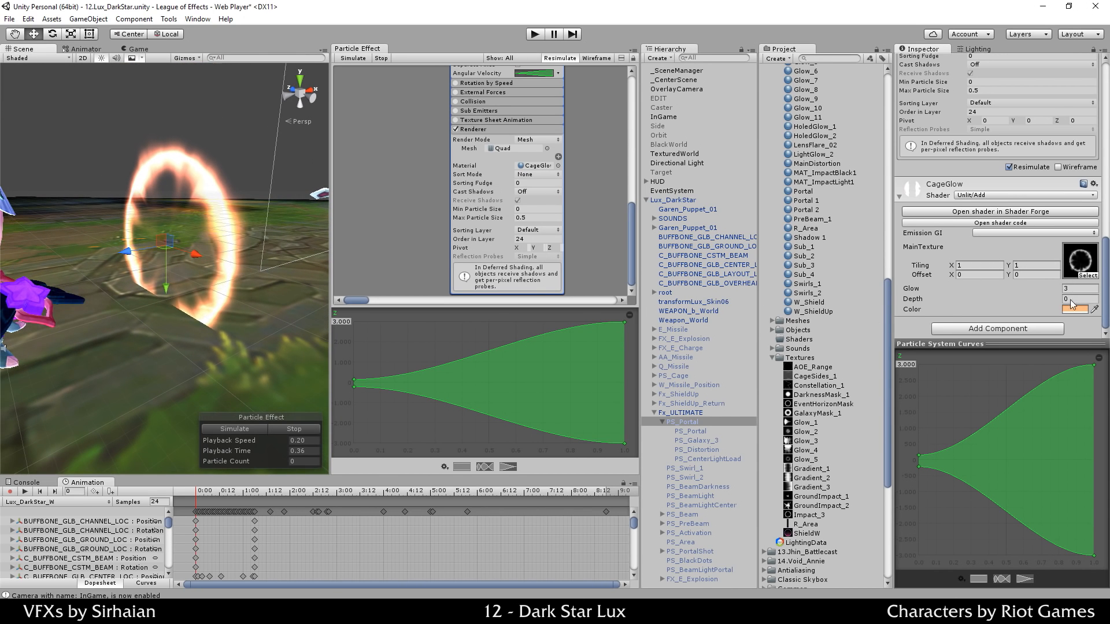
# Step: Try CageGlow Depth values of 0 and 0.2 while nudging the ring's height
pyautogui.moveTo(1052, 302)
pyautogui.mouseDown()
pyautogui.moveTo(1074, 304)
pyautogui.moveTo(1057, 304)
pyautogui.mouseUp()
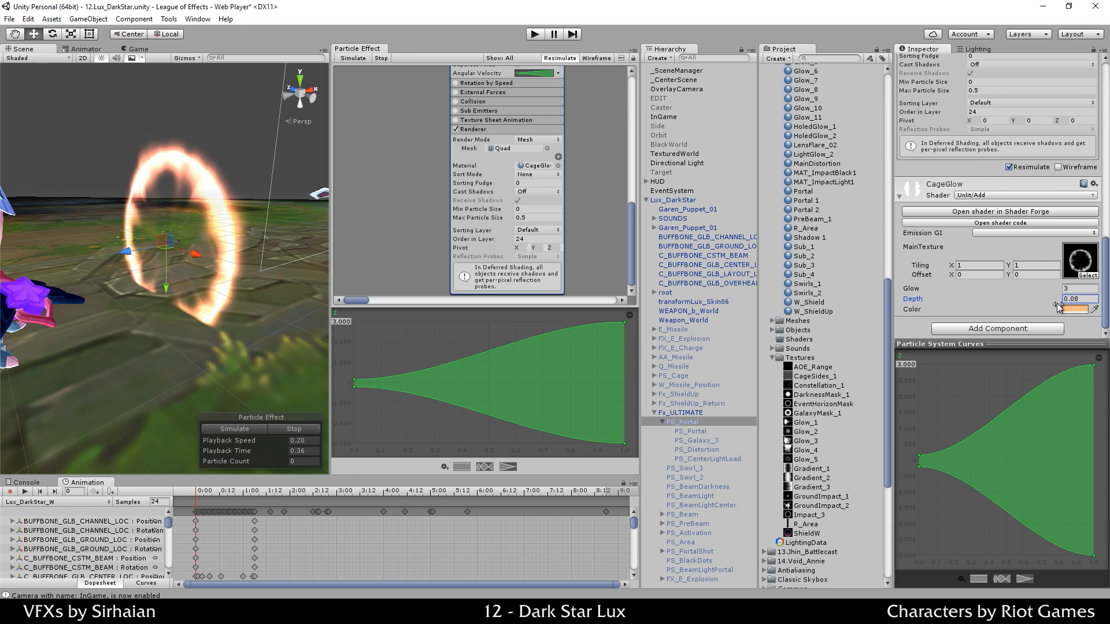
pyautogui.click(1079, 299)
pyautogui.write('0')
pyautogui.scroll(2, 193, 341)
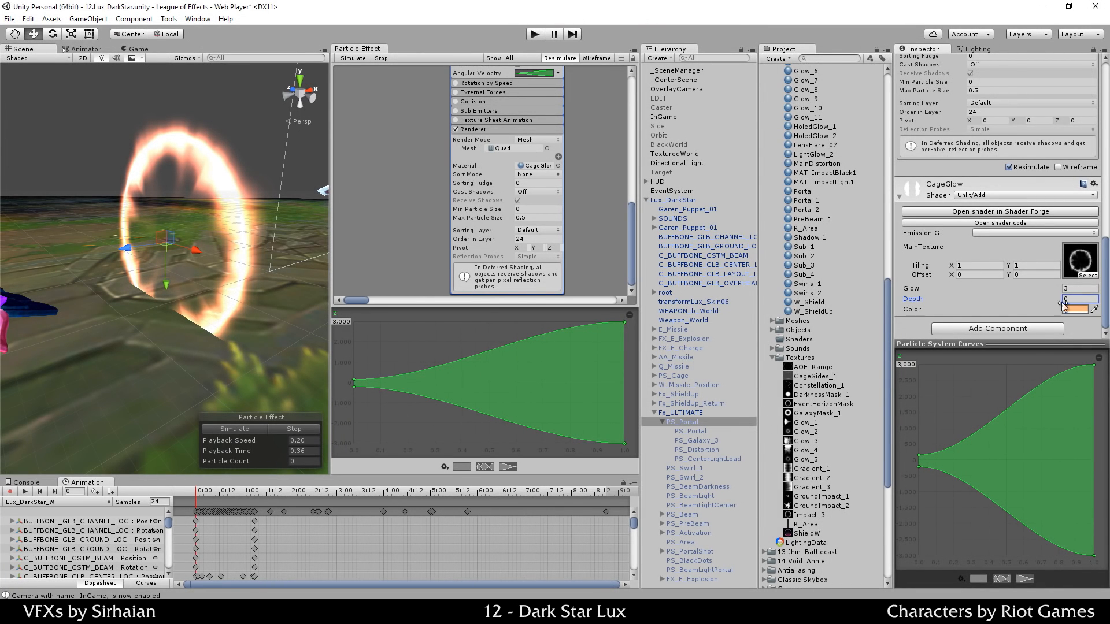
pyautogui.click(1097, 299)
pyautogui.write('0.2')
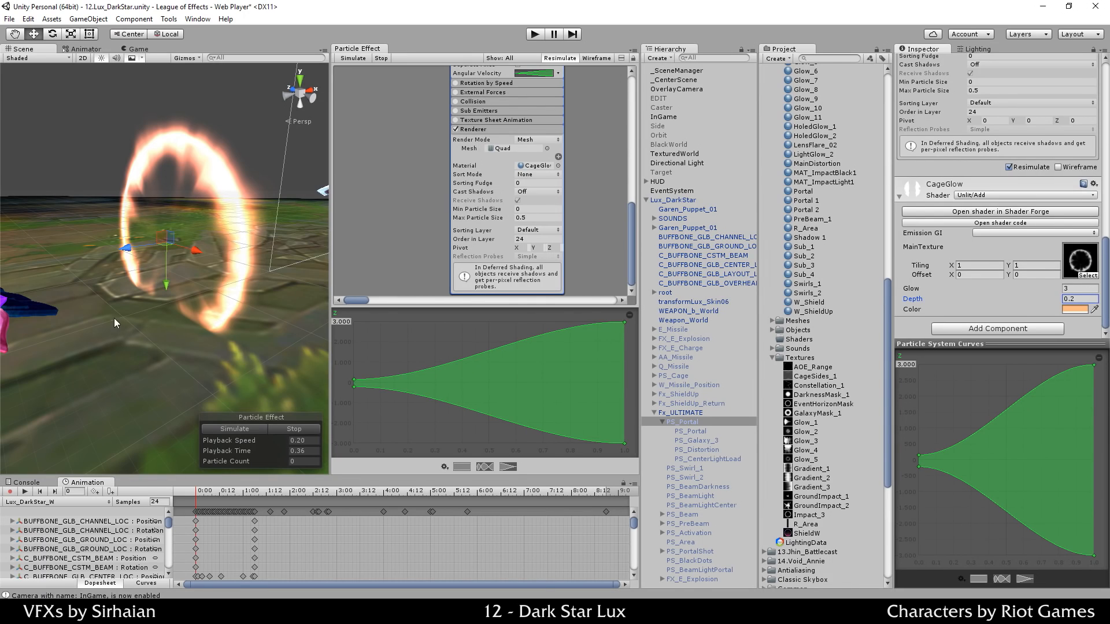
pyautogui.moveTo(168, 280)
pyautogui.mouseDown()
pyautogui.moveTo(165, 311)
pyautogui.moveTo(164, 251)
pyautogui.moveTo(160, 296)
pyautogui.moveTo(163, 286)
pyautogui.mouseUp()
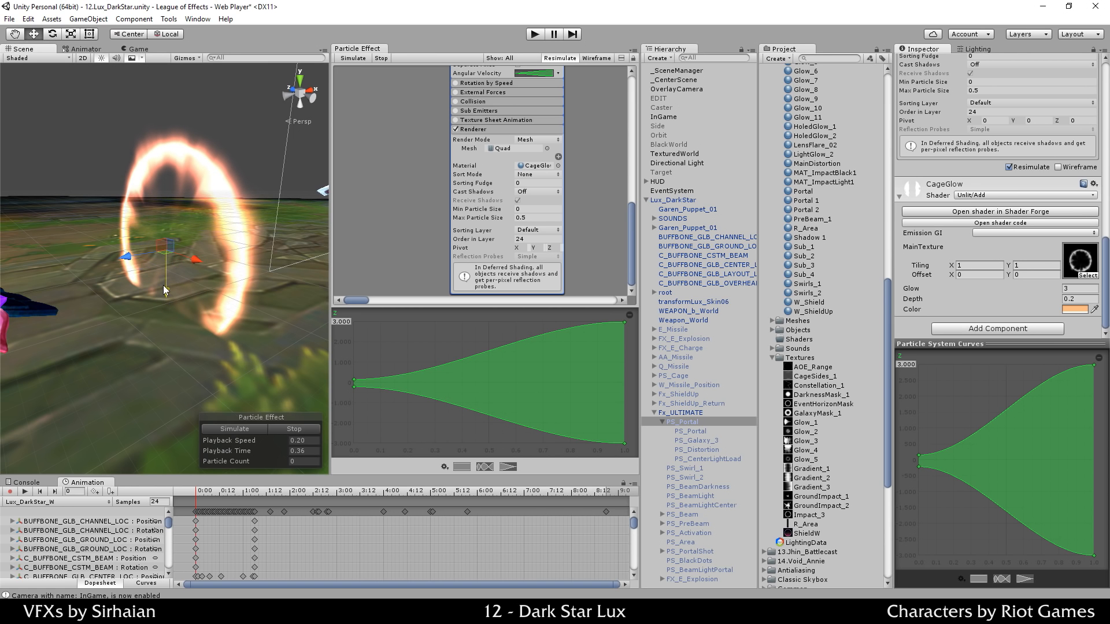
# Step: Set CageGlow's Depth to 0.5 and raise the portal ring slightly
pyautogui.click(1075, 299)
pyautogui.click(1087, 309)
pyautogui.click(1084, 299)
pyautogui.write('0.5')
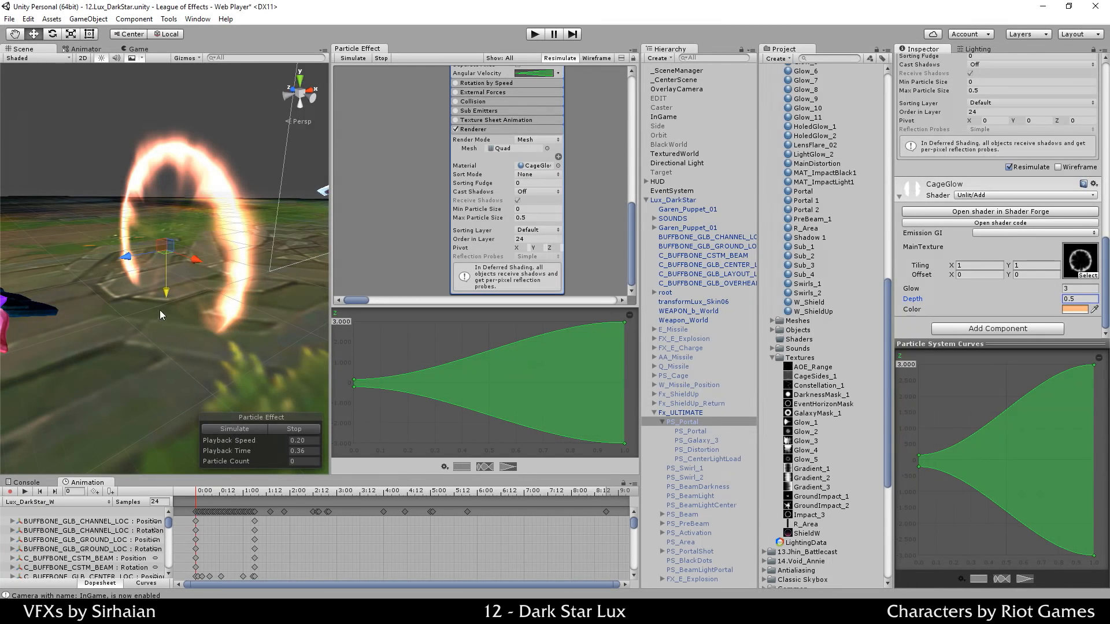
pyautogui.click(172, 317)
pyautogui.moveTo(172, 317); pyautogui.dragTo(177, 301)
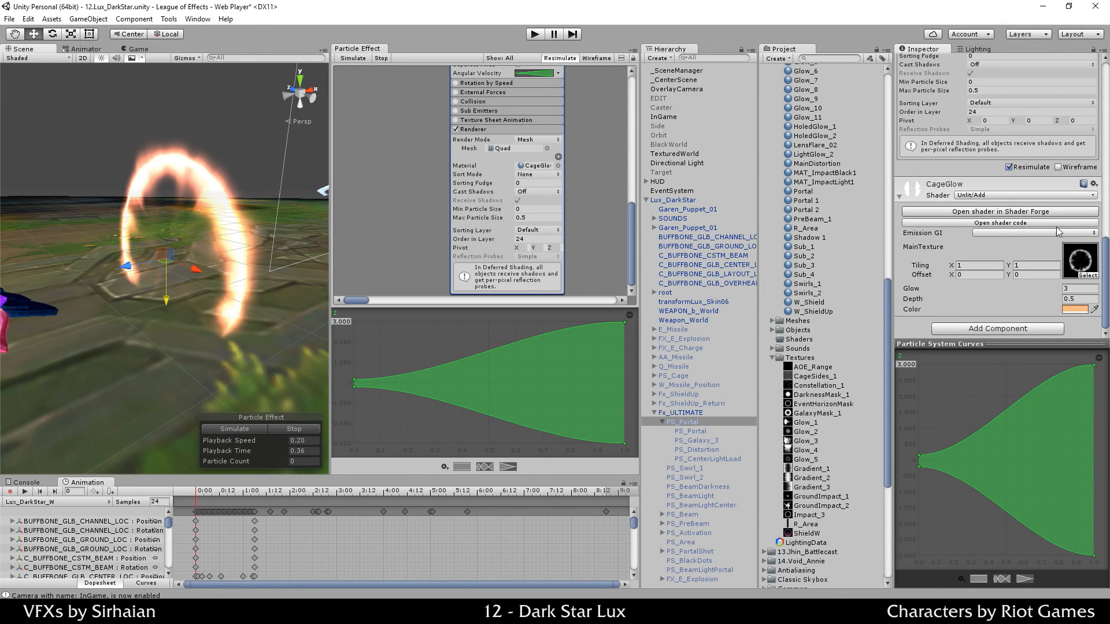
# Step: After trial edits to Depth and Glow, set CageGlow's Glow to 3
pyautogui.click(1078, 298)
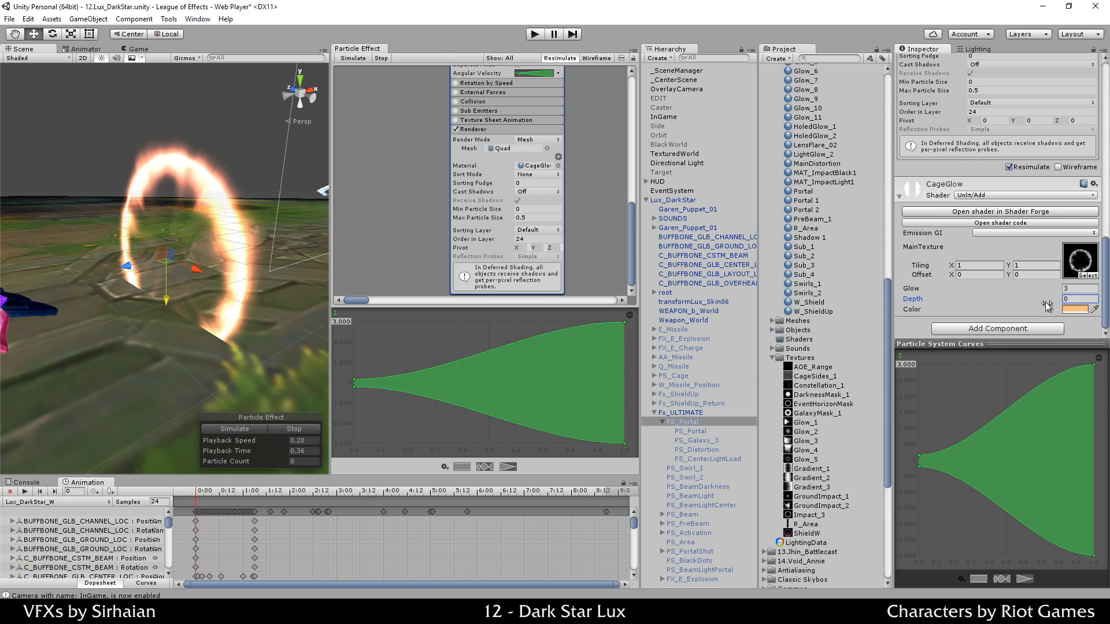
pyautogui.click(1067, 290)
pyautogui.write('1')
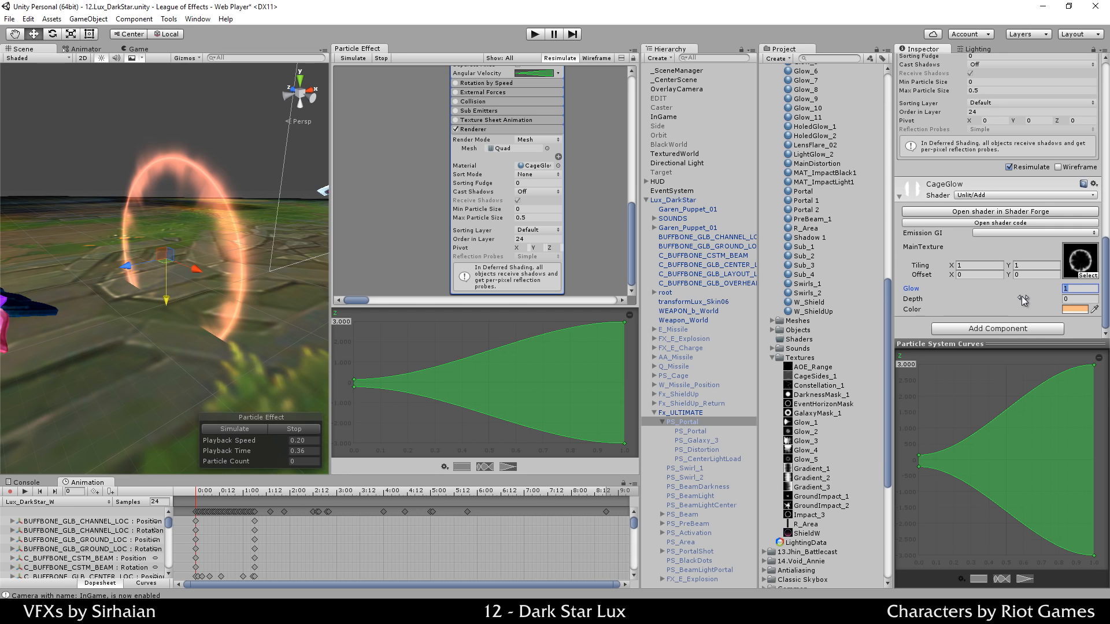
pyautogui.write('6')
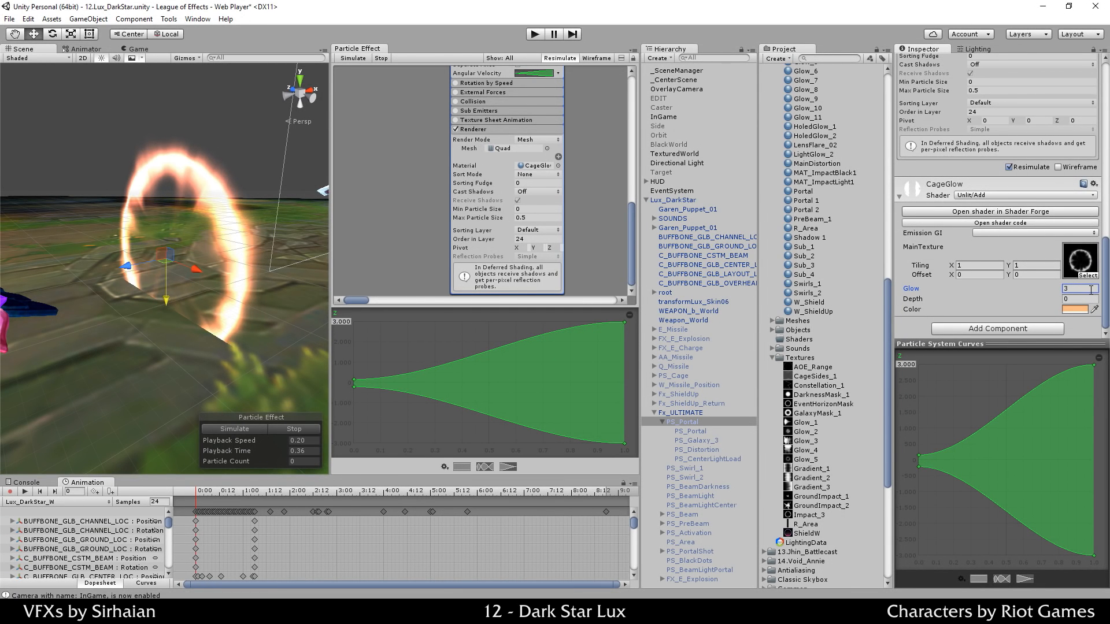
pyautogui.write('2')
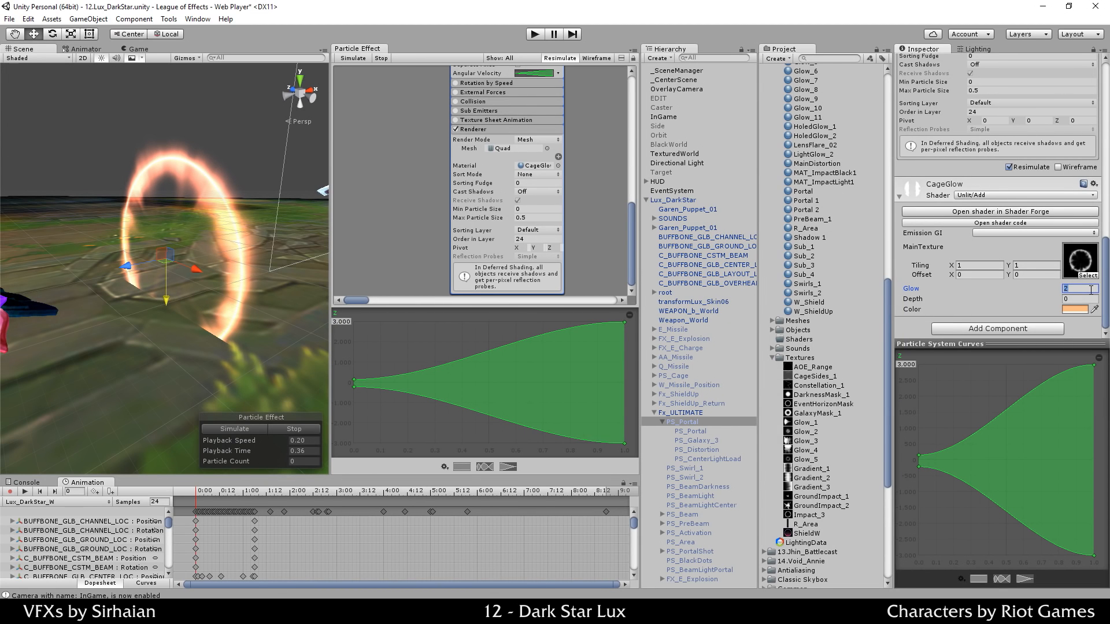
pyautogui.write('2.5')
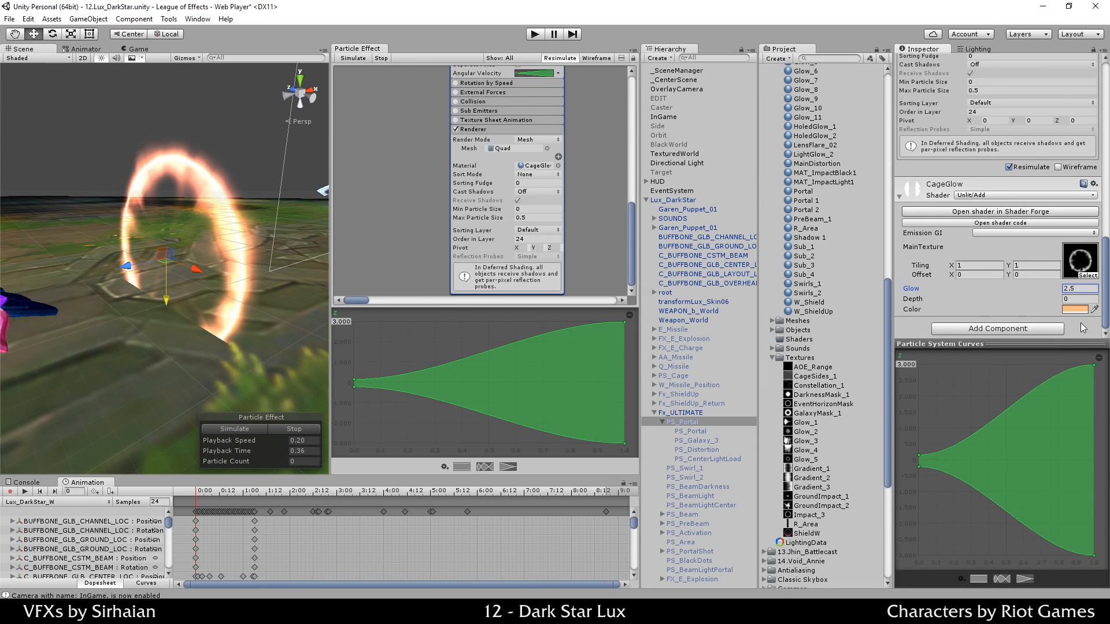
pyautogui.doubleClick(1083, 290)
pyautogui.write('3')
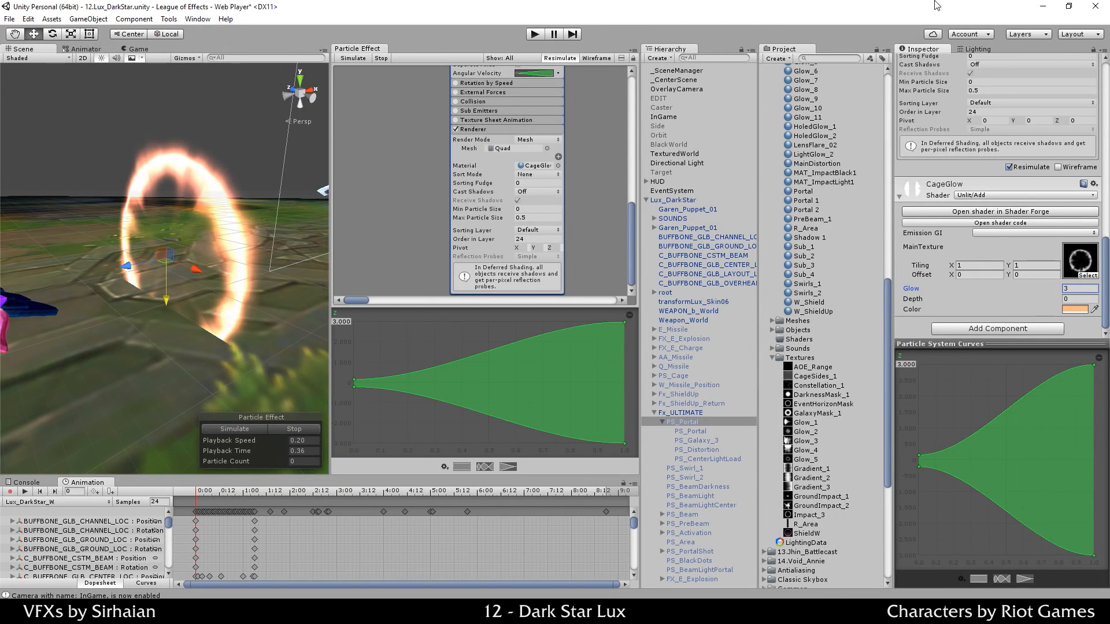
pyautogui.scroll(-10, 255, 317)
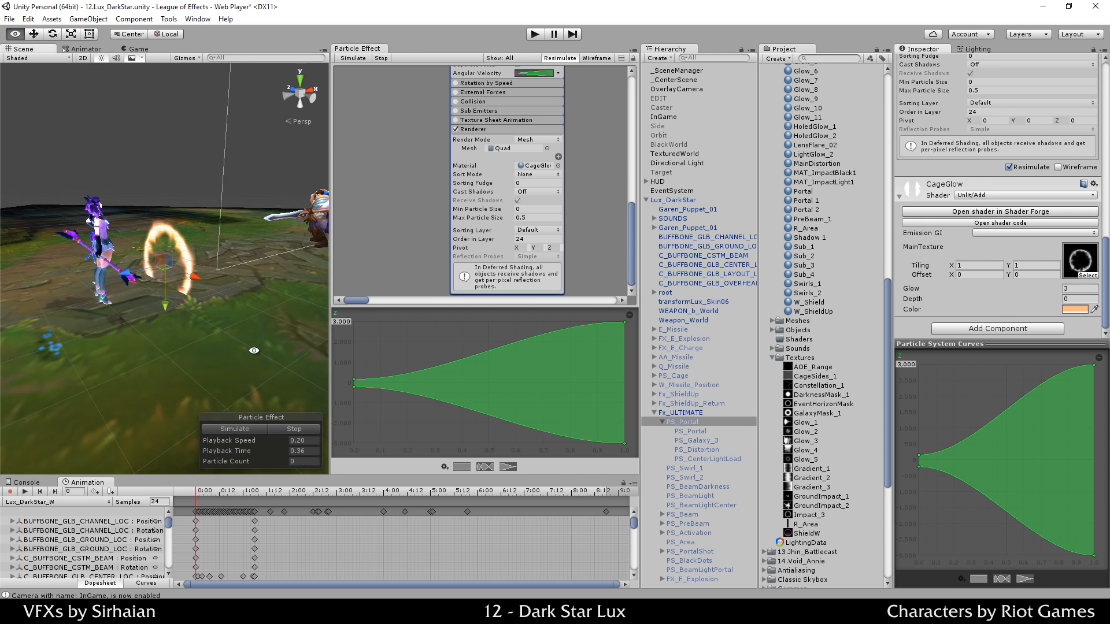
# Step: Frame the characters in the Scene view and replay the portal particle preview from the start
pyautogui.keyDown('alt'); pyautogui.moveTo(255, 317); pyautogui.dragTo(413, 301); pyautogui.keyUp('alt')
pyautogui.scroll(15, 1029, 204)
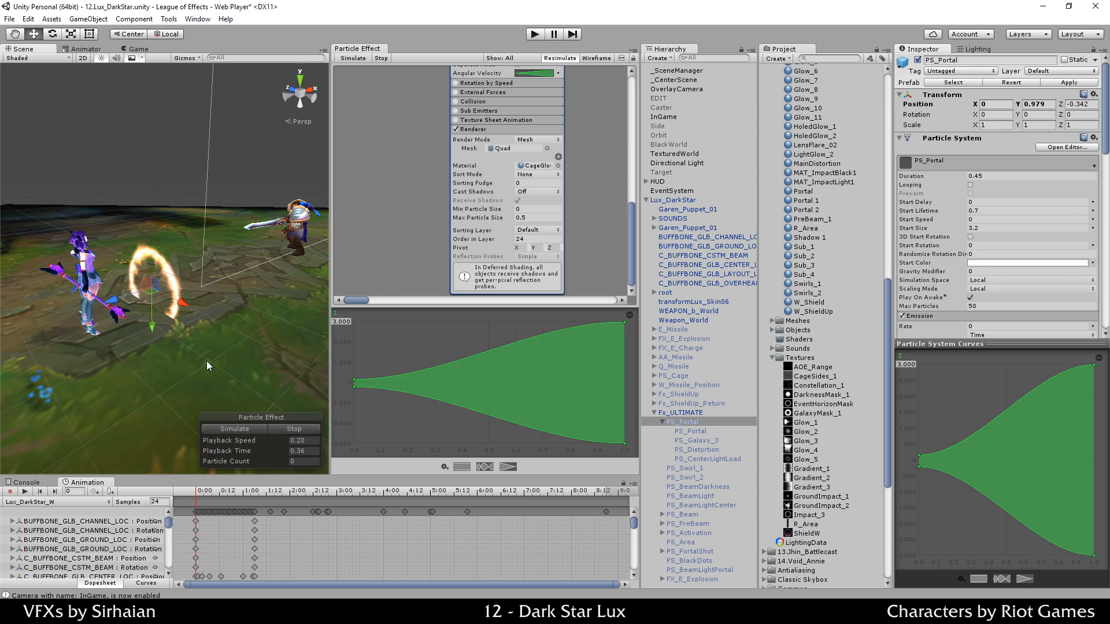
pyautogui.press(',')
pyautogui.moveTo(210, 352)
pyautogui.keyDown('alt'); pyautogui.mouseDown()
pyautogui.moveTo(219, 375)
pyautogui.moveTo(211, 337)
pyautogui.mouseUp(); pyautogui.keyUp('alt')
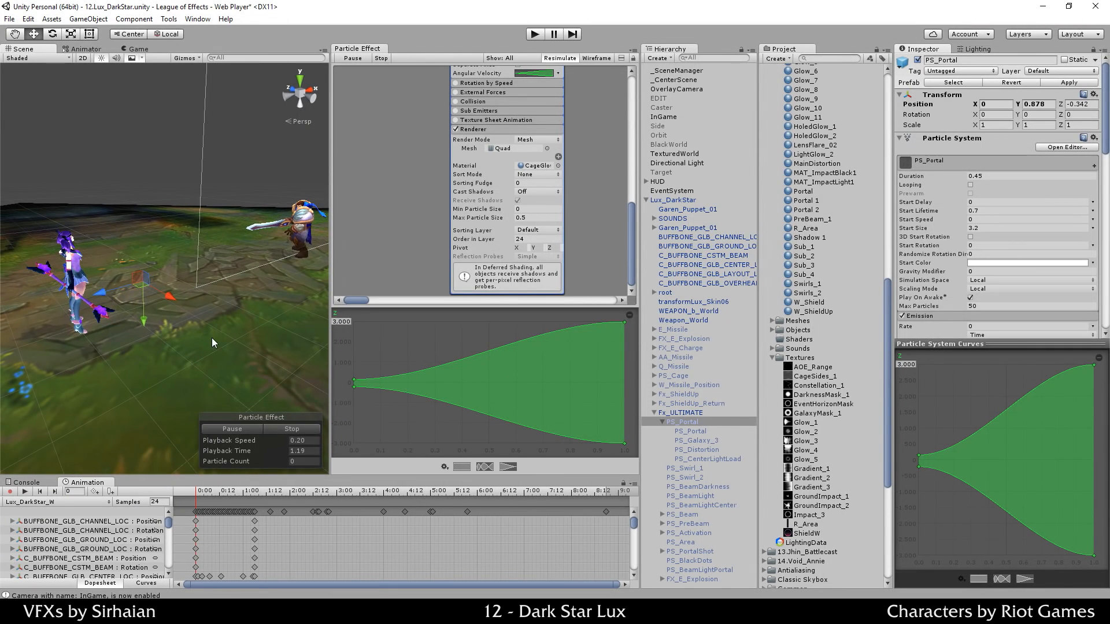
pyautogui.keyDown('alt'); pyautogui.moveTo(188, 278); pyautogui.dragTo(204, 285); pyautogui.keyUp('alt')
pyautogui.click(290, 432)
pyautogui.click(247, 428)
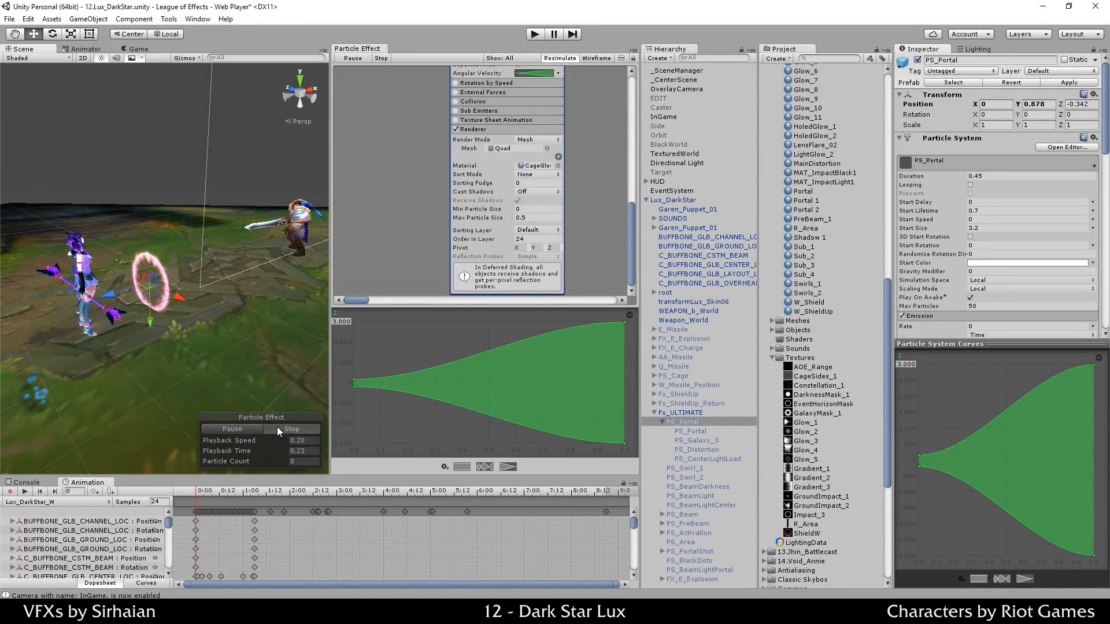
# Step: Change the preview Playback Speed from 0.20 to 1, then stop it after watching
pyautogui.click(278, 429)
pyautogui.click(302, 440)
pyautogui.write('1')
pyautogui.click(266, 429)
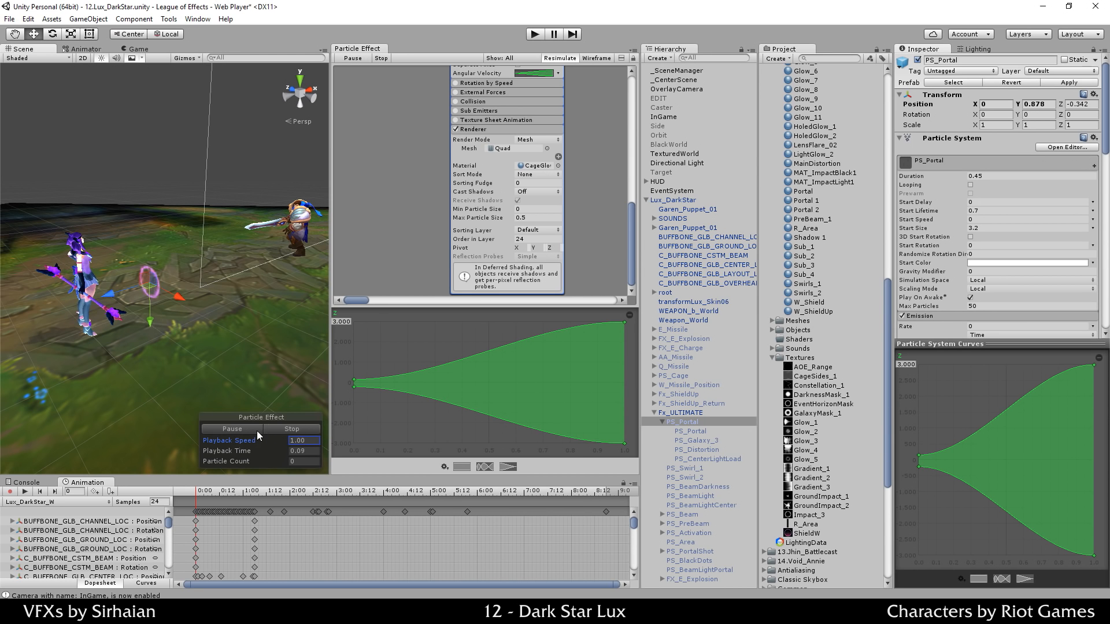
pyautogui.click(274, 429)
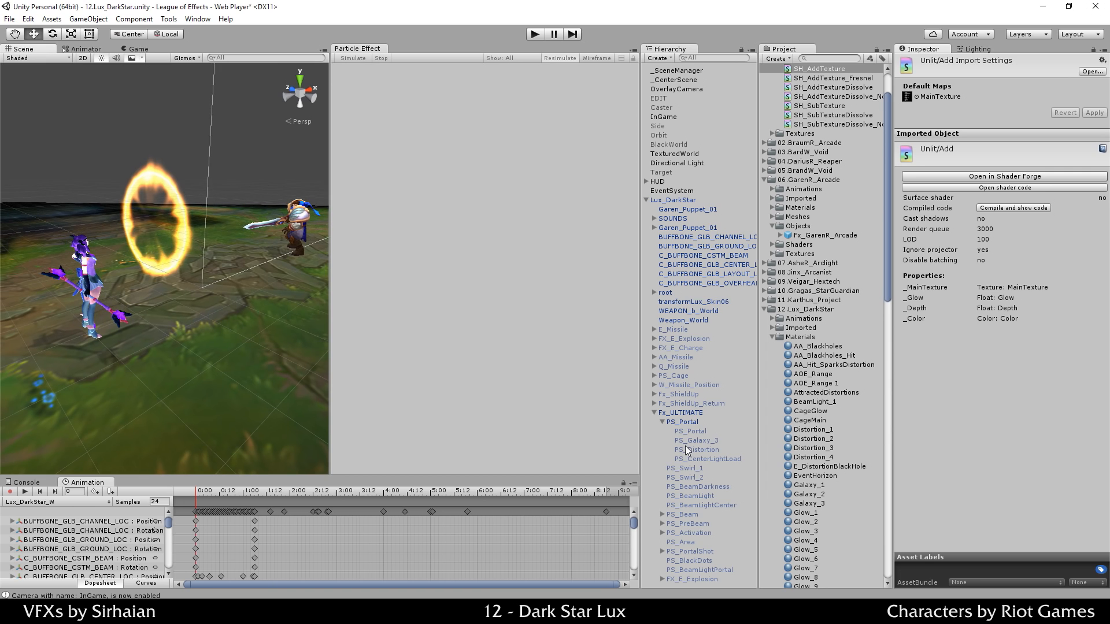
# Step: Select PS_Portal and confirm its Renderer Sort Mode stays at None
pyautogui.click(685, 423)
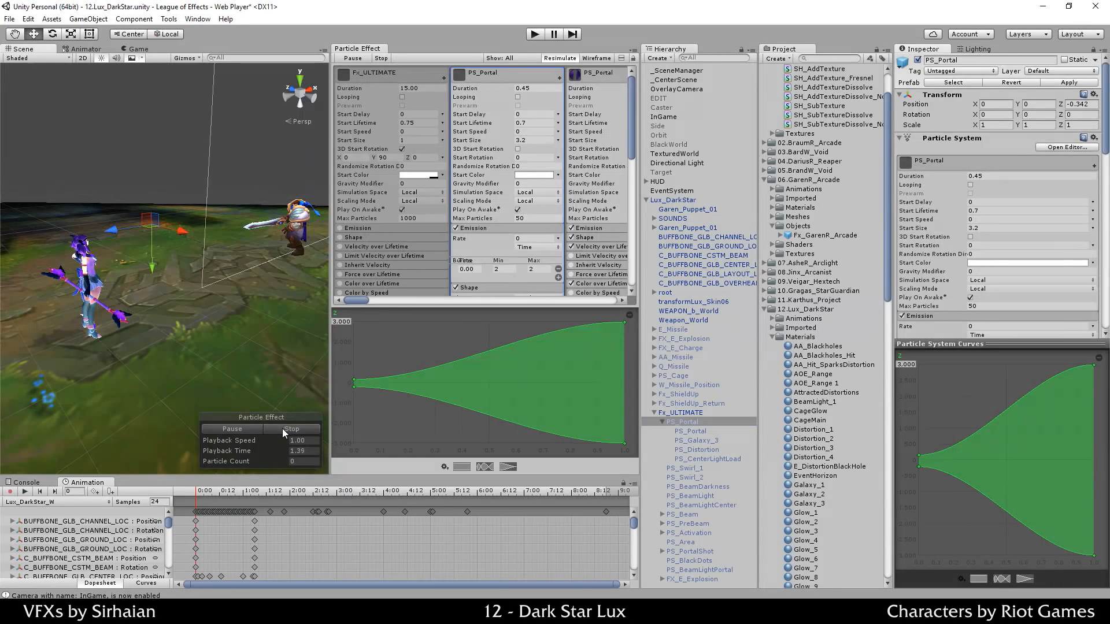
pyautogui.click(254, 428)
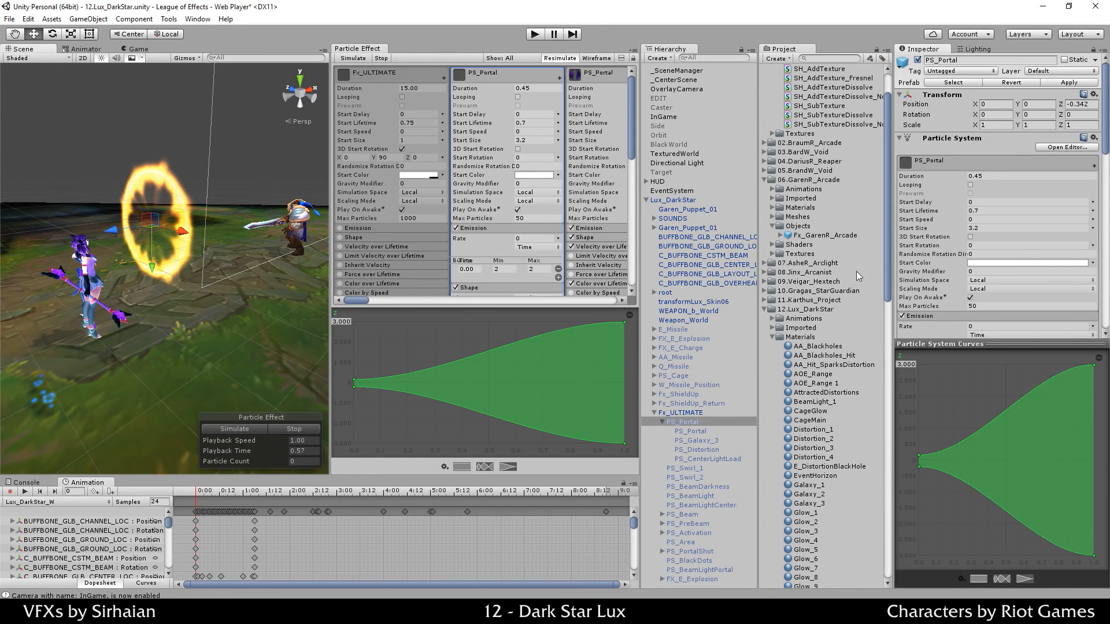
pyautogui.scroll(-10, 547, 217)
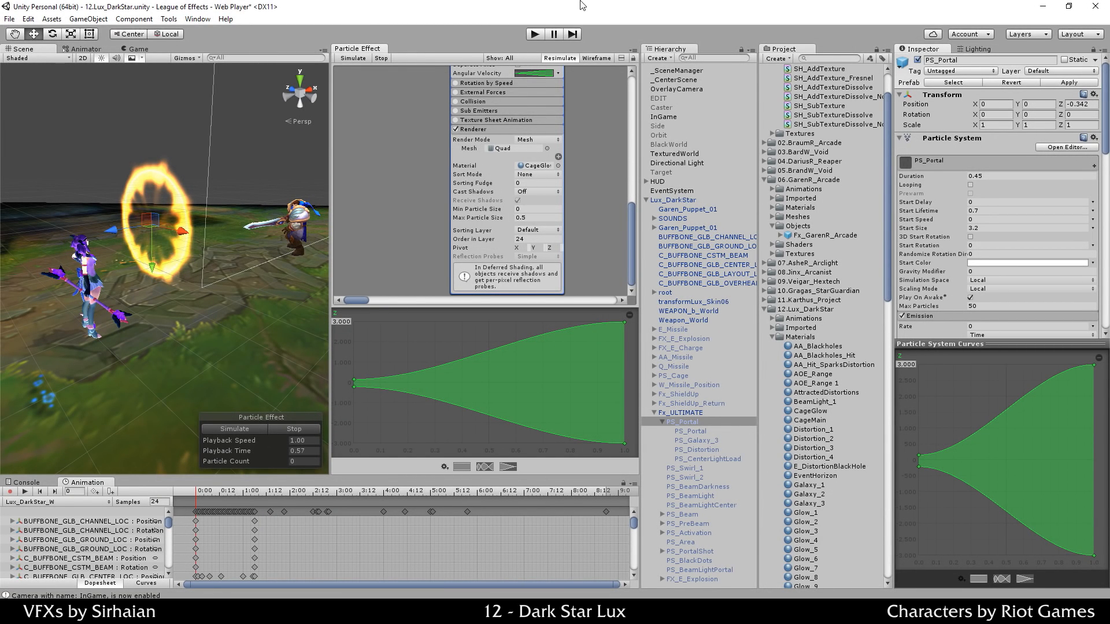
pyautogui.click(549, 174)
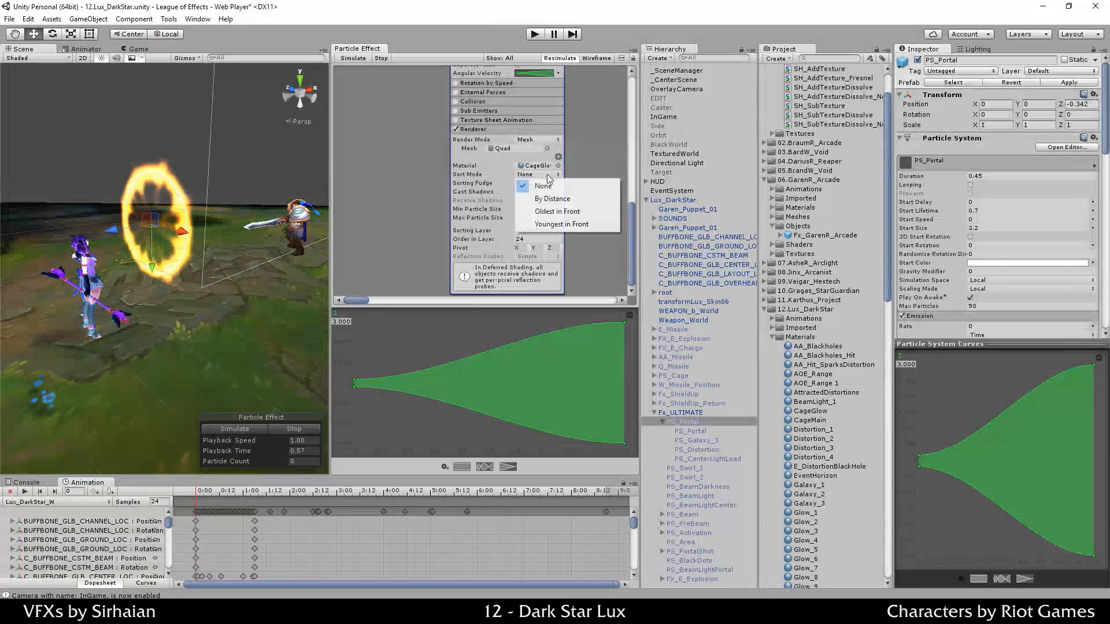
pyautogui.click(582, 169)
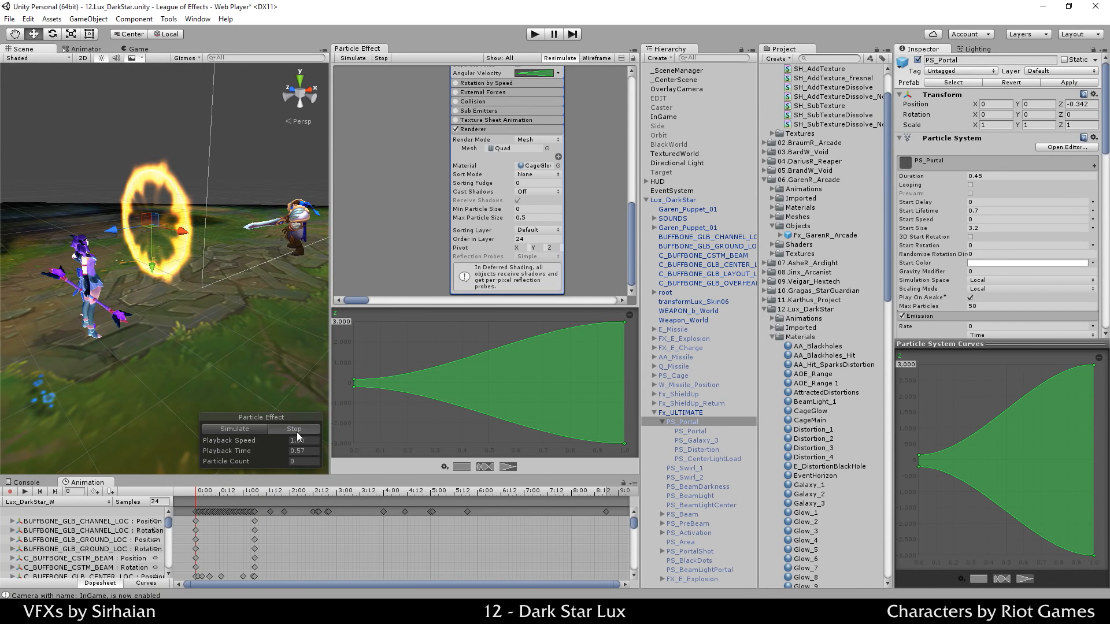
# Step: Replay and pause the preview, then select the parent Fx_ULTIMATE effect
pyautogui.click(247, 429)
pyautogui.click(246, 431)
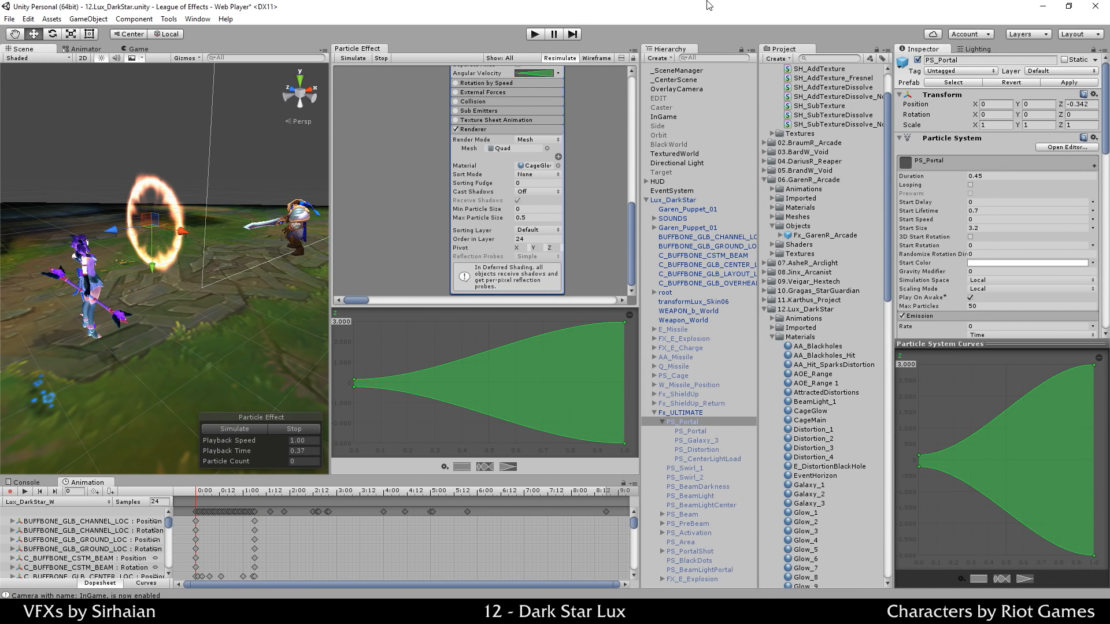
pyautogui.click(711, 415)
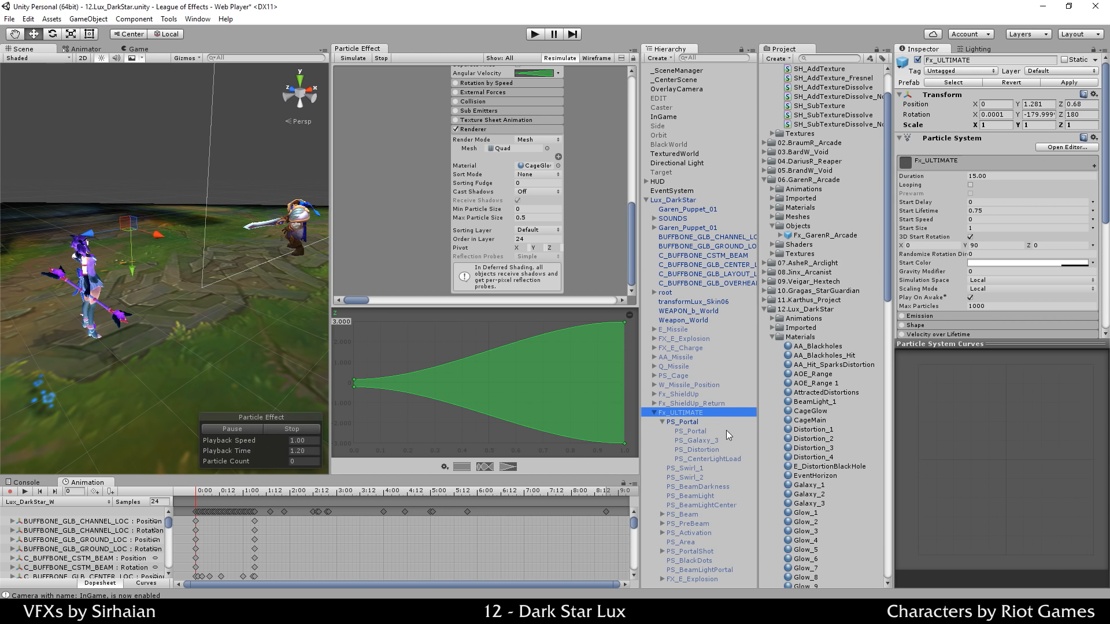
# Step: Select only the PS_Portal ring and bring its Renderer settings into view
pyautogui.click(724, 431)
pyautogui.keyDown('shift'); pyautogui.click(702, 577); pyautogui.keyUp('shift')
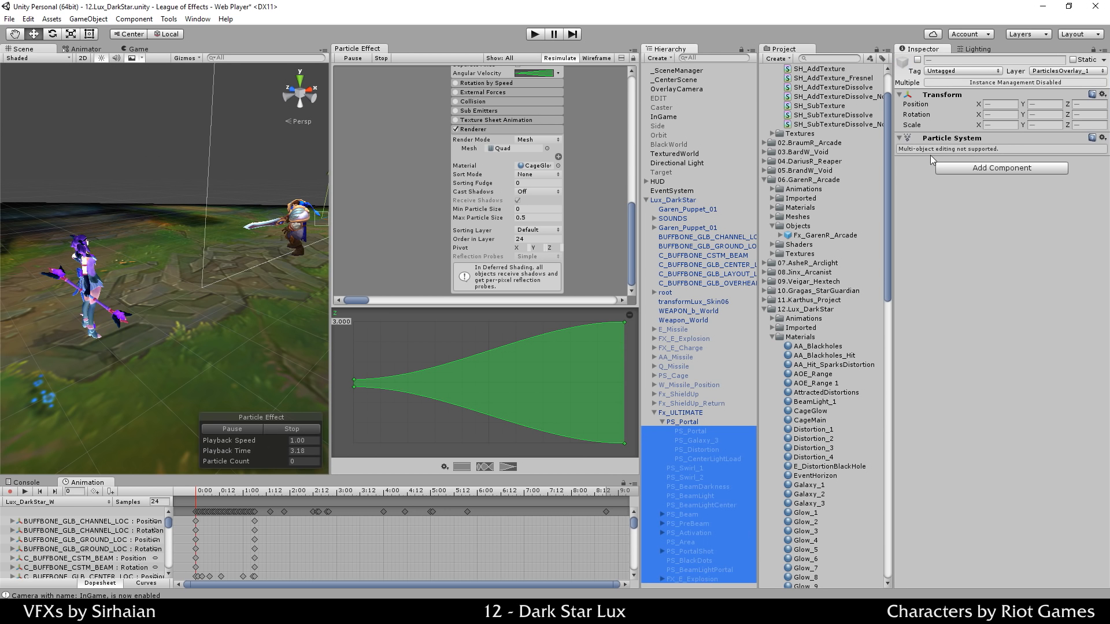
pyautogui.click(691, 431)
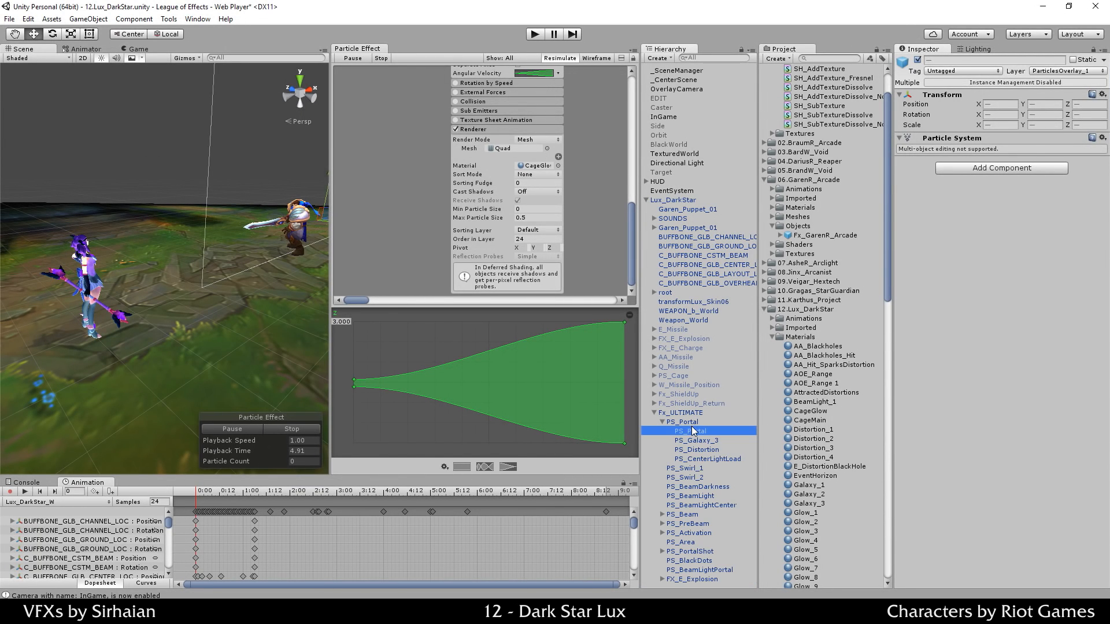
pyautogui.moveTo(582, 207); pyautogui.dragTo(400, 230, button='middle')
pyautogui.moveTo(645, 277); pyautogui.dragTo(618, 164, button='middle')
# Step: Keep the ring's Sort Mode at None and Sorting Layer at Default
pyautogui.click(498, 183)
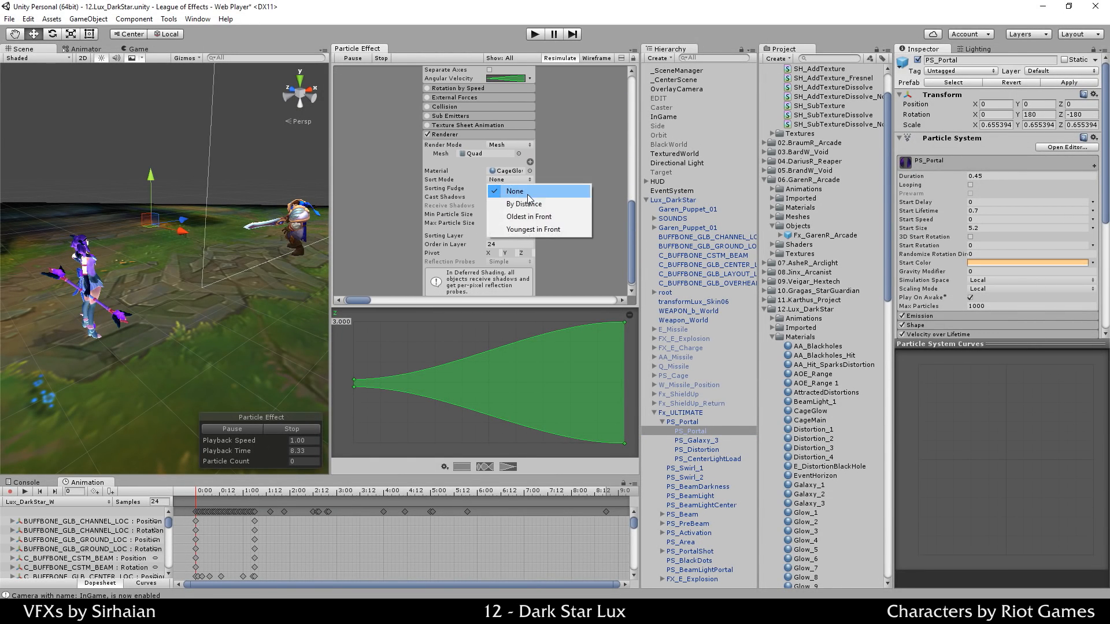
pyautogui.click(561, 165)
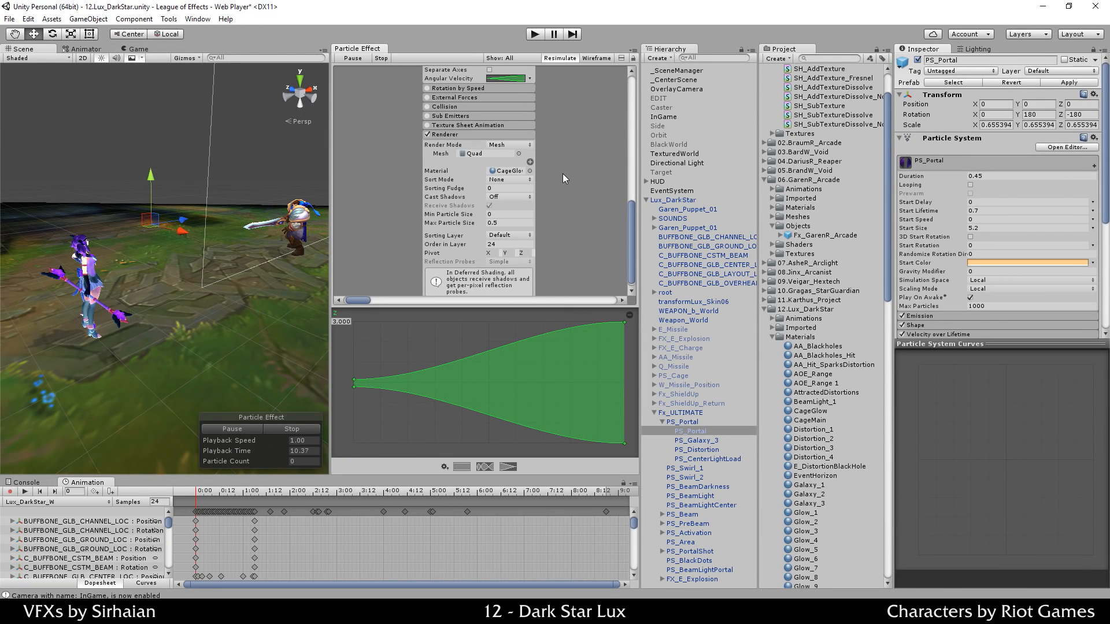
pyautogui.click(502, 234)
pyautogui.click(522, 229)
# Step: Expand the Portal system's Renderer and bring the CageGlow ring settings into view
pyautogui.moveTo(572, 208); pyautogui.dragTo(422, 358)
pyautogui.click(465, 188)
pyautogui.scroll(-4, 570, 154)
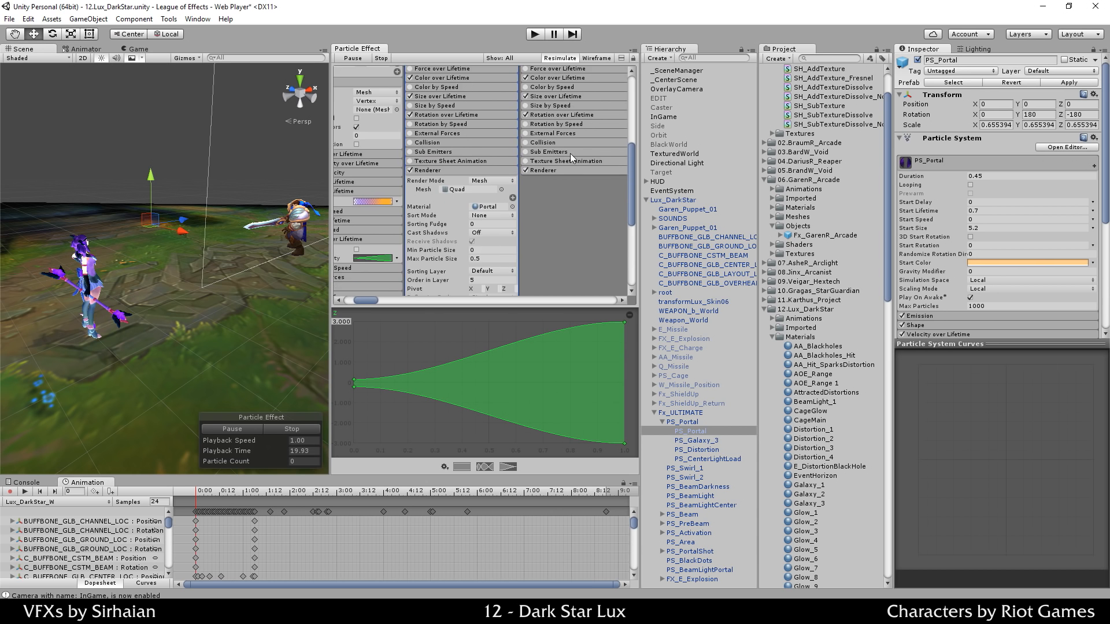
pyautogui.moveTo(460, 258); pyautogui.dragTo(528, 202)
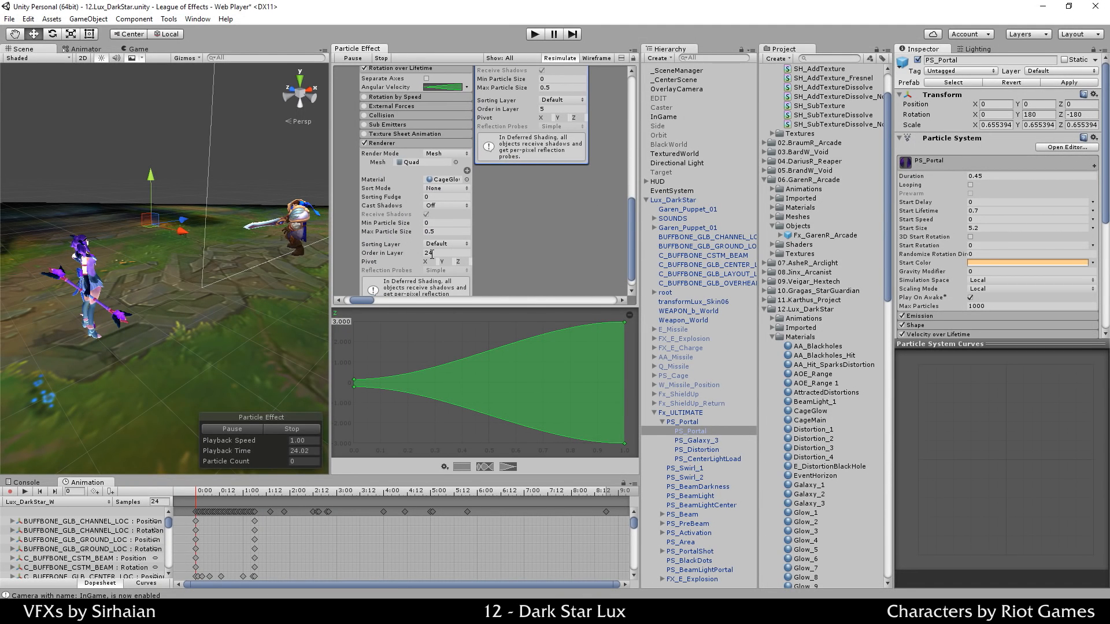
pyautogui.moveTo(502, 250); pyautogui.dragTo(510, 249)
pyautogui.moveTo(561, 213)
pyautogui.mouseDown()
pyautogui.moveTo(537, 251)
pyautogui.moveTo(515, 244)
pyautogui.moveTo(558, 224)
pyautogui.mouseUp()
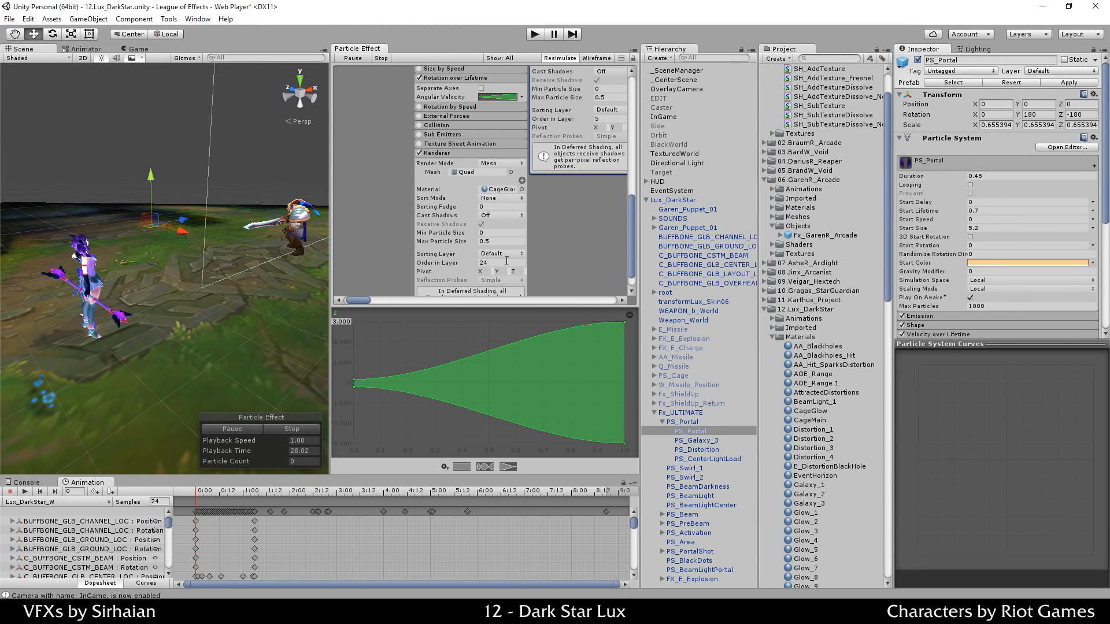
# Step: Set the CageGlow ring's Order in Layer to 5000, then change it back to 24
pyautogui.click(506, 260)
pyautogui.write('5000')
pyautogui.moveTo(553, 234); pyautogui.dragTo(542, 236)
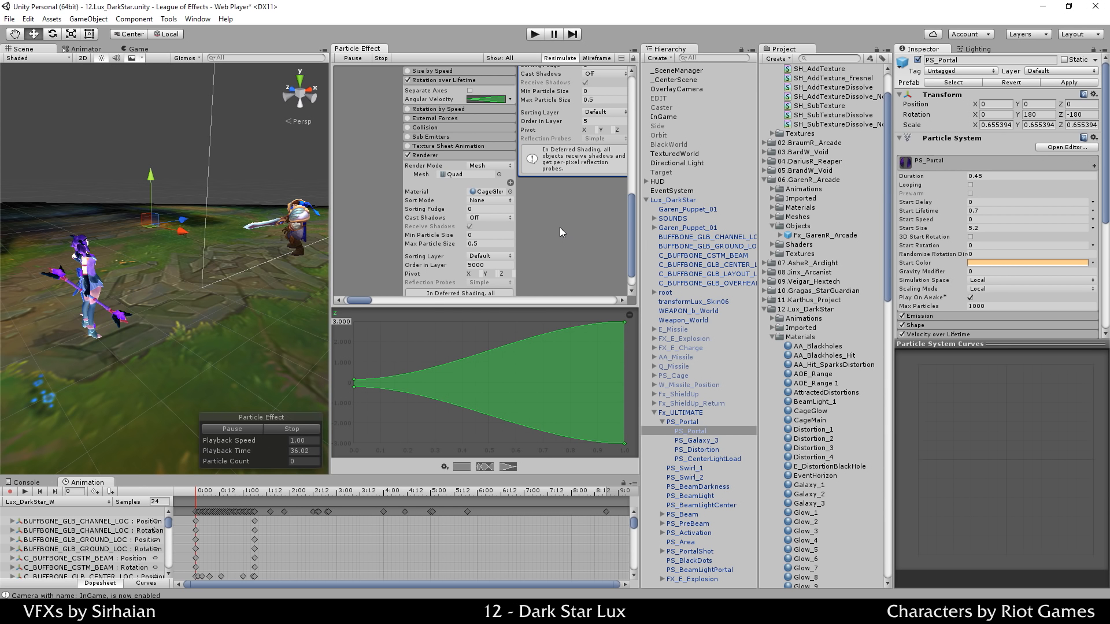
pyautogui.click(482, 266)
pyautogui.write('24')
# Step: Restart the preview and pause it to inspect the purple portal inside the ring
pyautogui.click(286, 432)
pyautogui.click(262, 429)
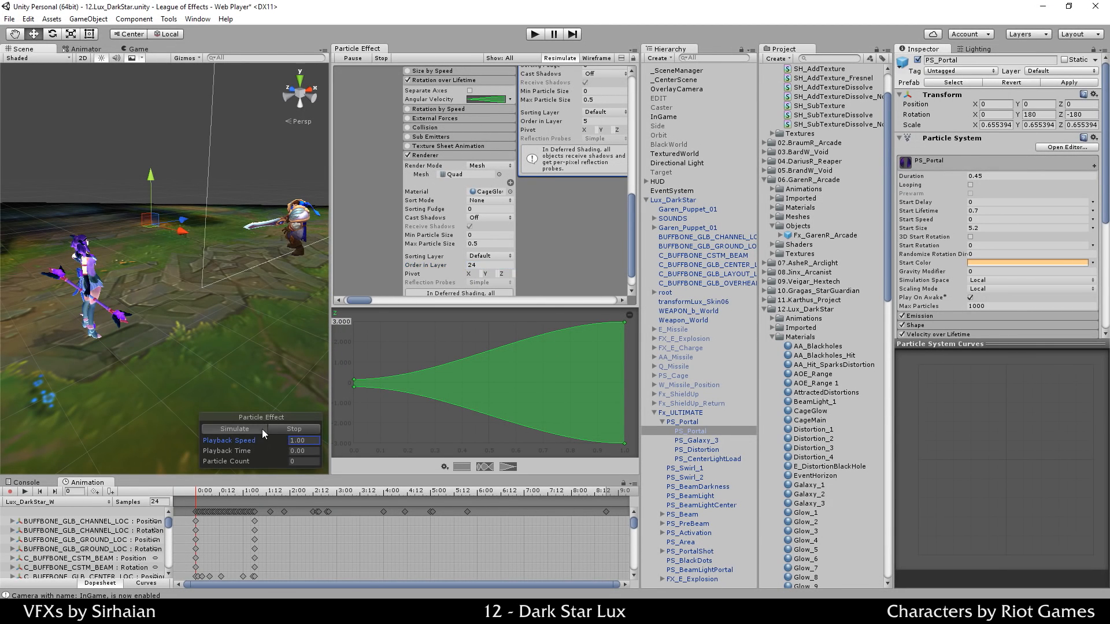
pyautogui.click(259, 429)
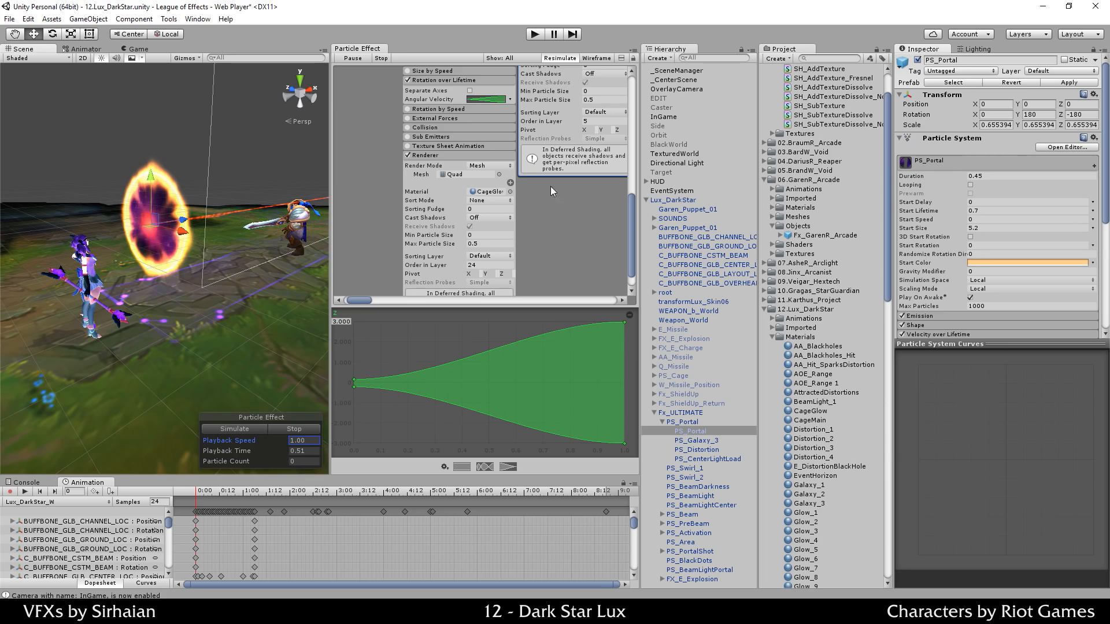
pyautogui.moveTo(551, 186); pyautogui.dragTo(495, 217, button='middle')
pyautogui.click(538, 153)
pyautogui.write('50')
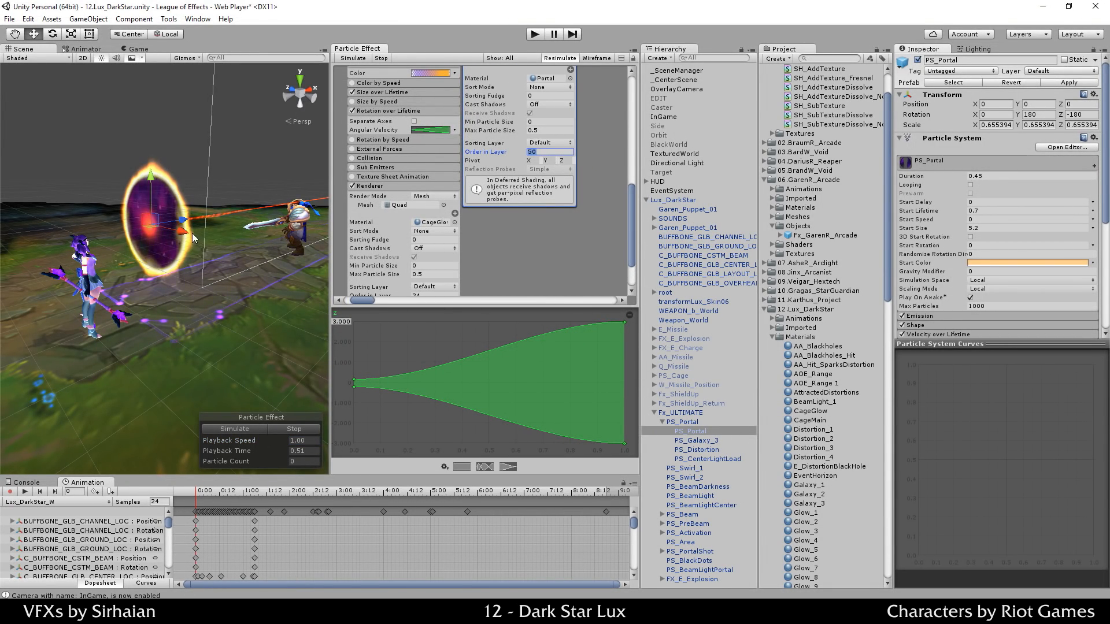
pyautogui.press('Return')
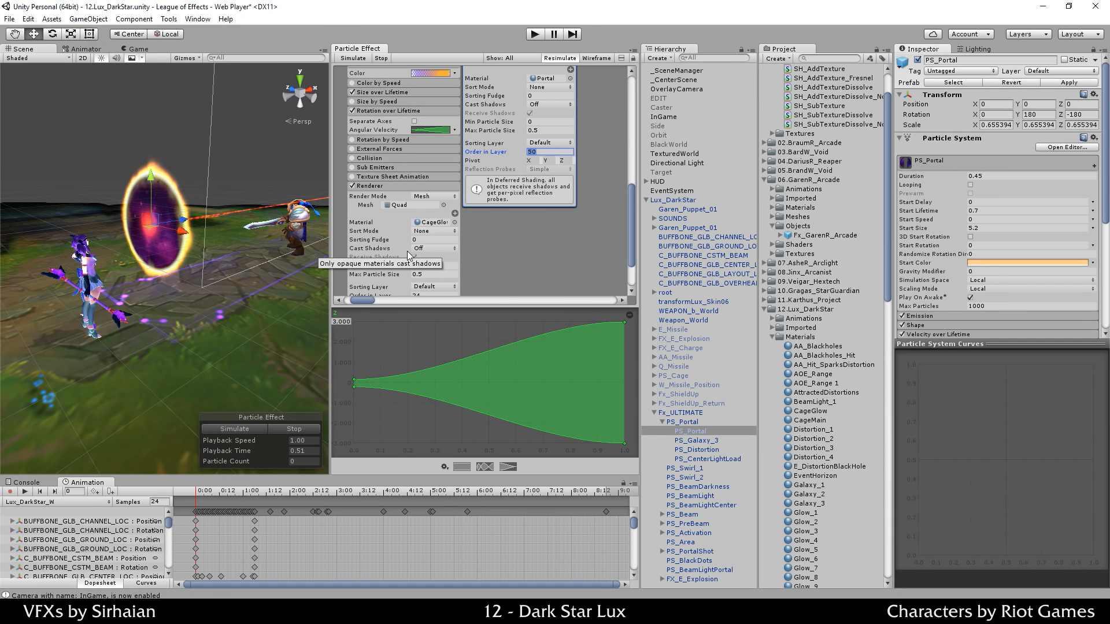
pyautogui.write('5')
pyautogui.press('Return')
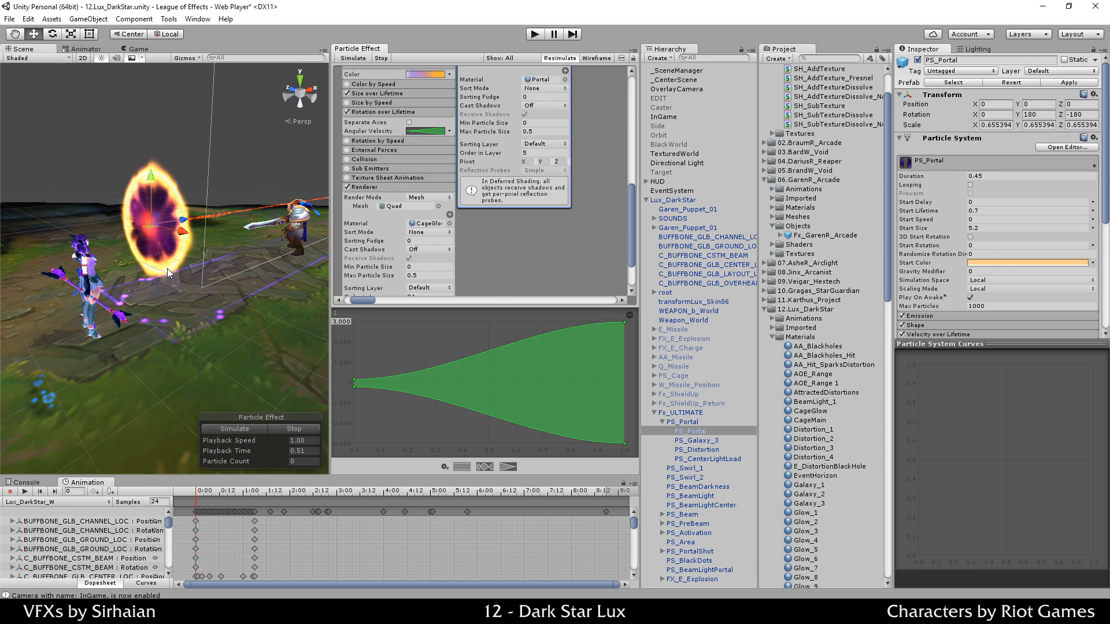
pyautogui.moveTo(550, 202); pyautogui.dragTo(349, 381, button='middle')
pyautogui.moveTo(477, 285); pyautogui.dragTo(756, 16, button='middle')
pyautogui.moveTo(543, 227); pyautogui.dragTo(579, 190, button='middle')
pyautogui.moveTo(565, 229); pyautogui.dragTo(610, 5, button='middle')
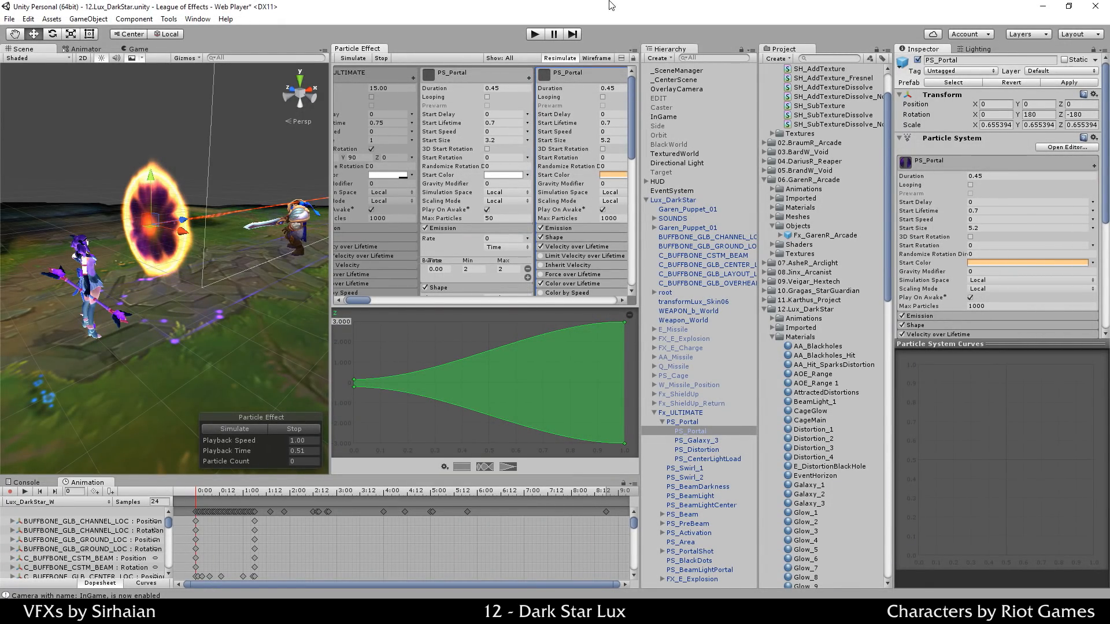